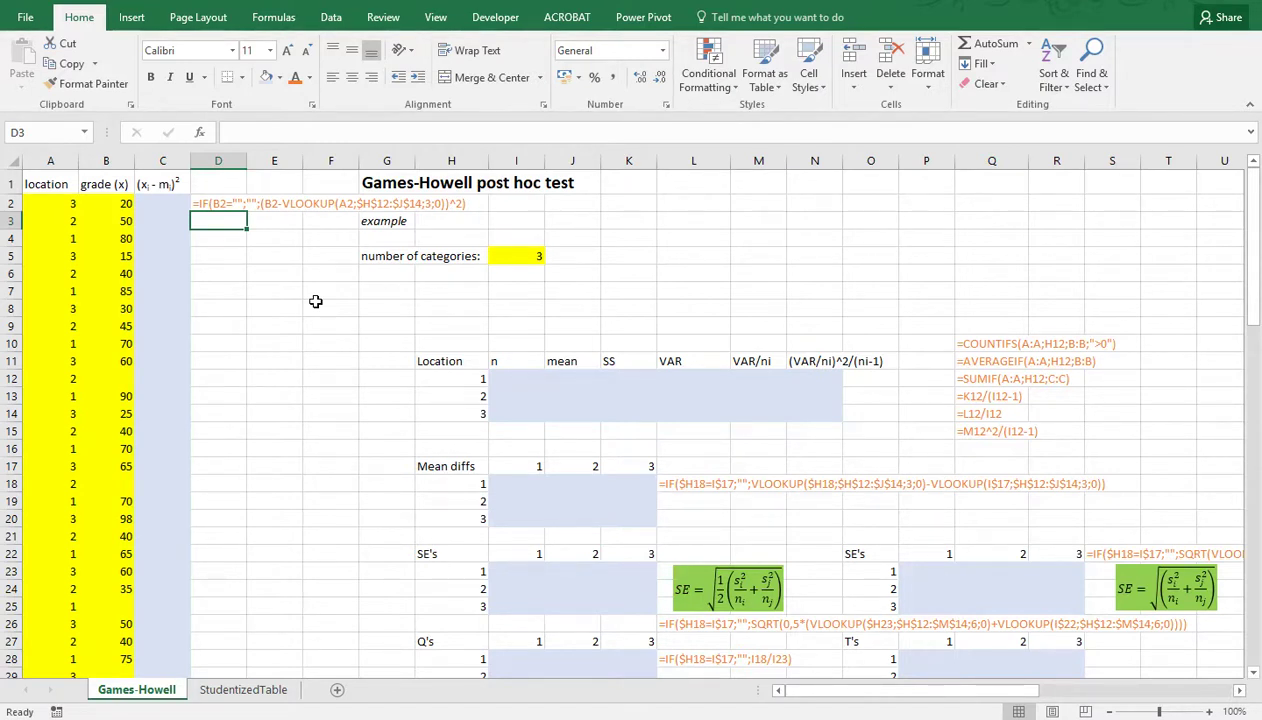
# Examine the location and grade data, the empty calculation tables down the sheet, and the number of categories
pyautogui.click(46, 160)
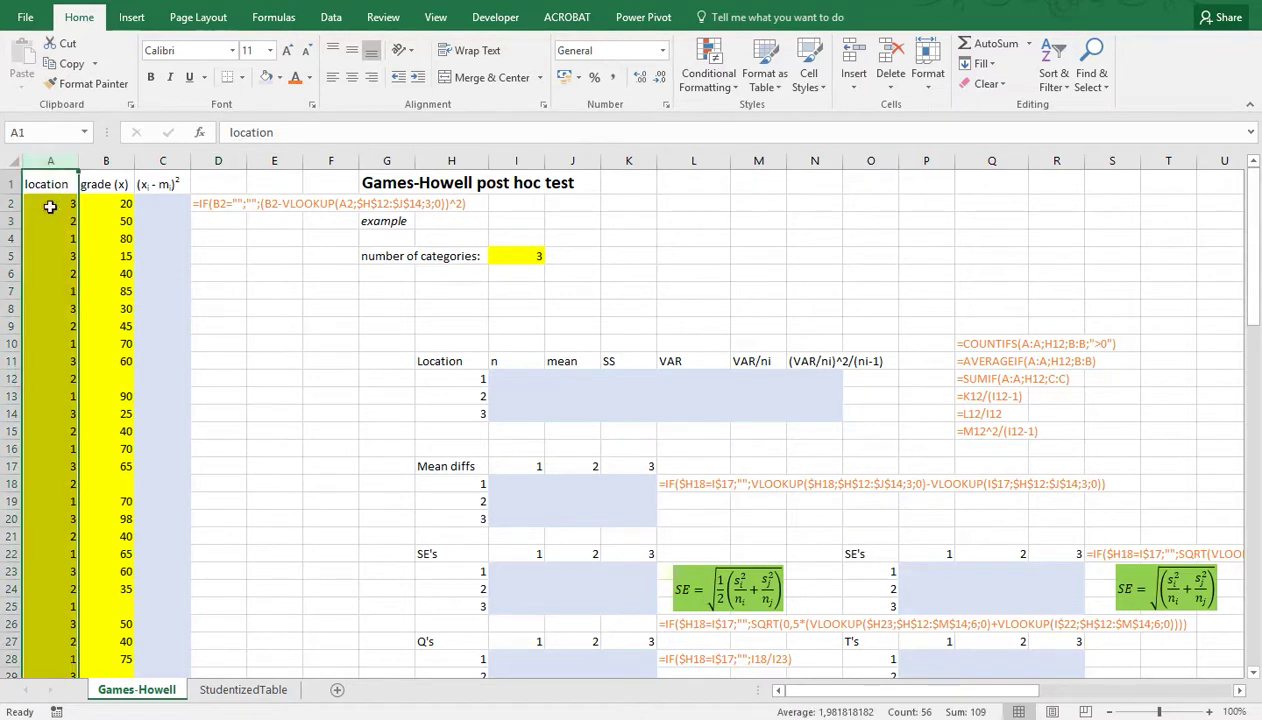
pyautogui.click(104, 203)
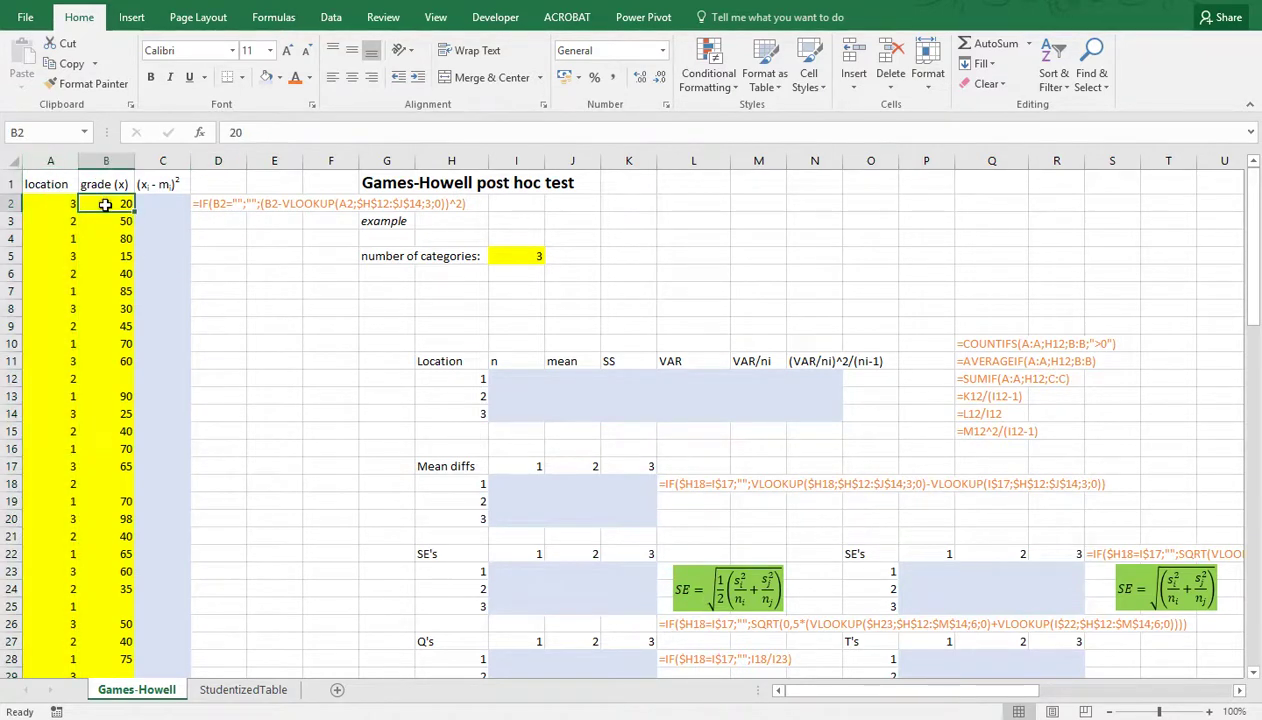
pyautogui.click(54, 257)
pyautogui.click(115, 259)
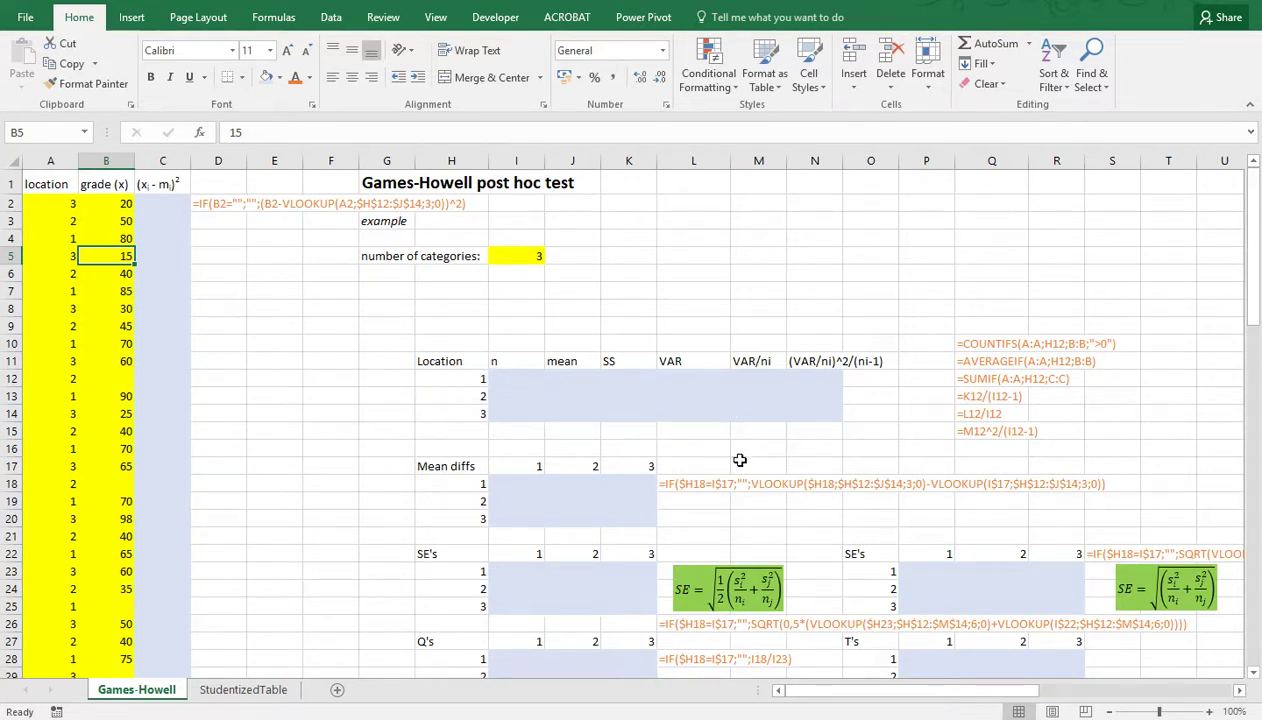
pyautogui.scroll(-4, 524, 478)
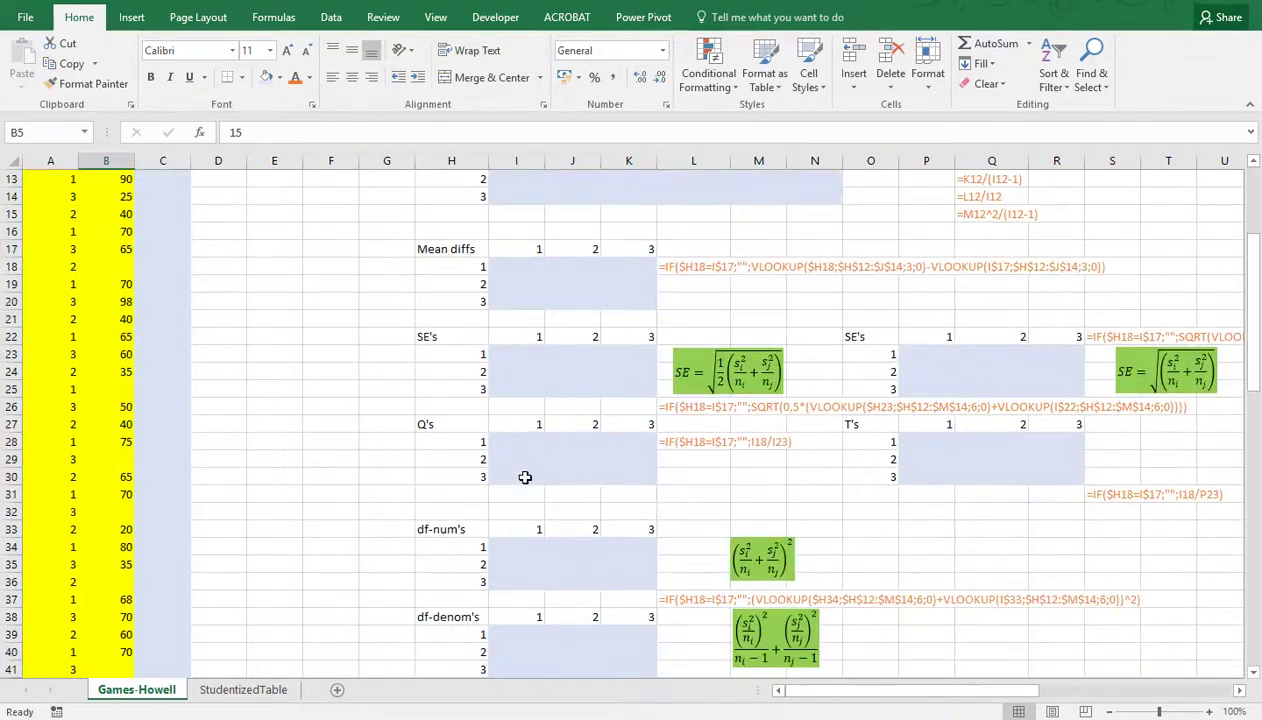
pyautogui.scroll(-7, 524, 478)
pyautogui.scroll(11, 524, 478)
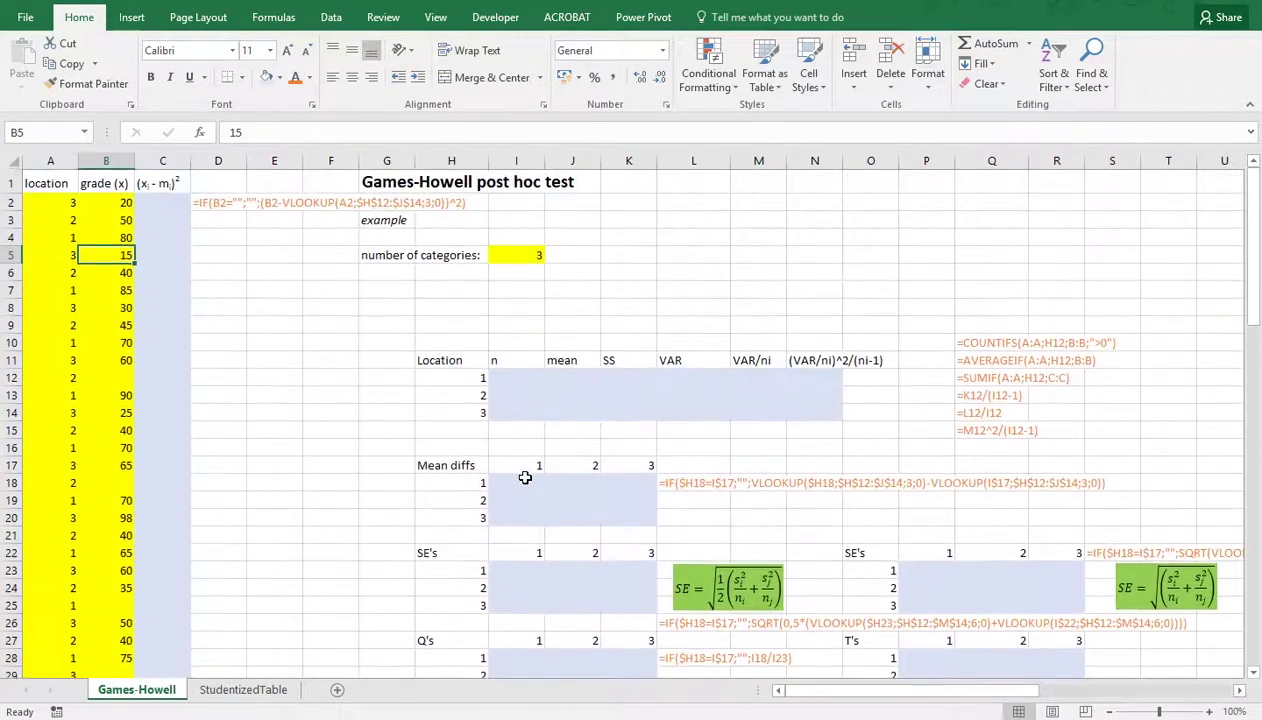
pyautogui.click(512, 378)
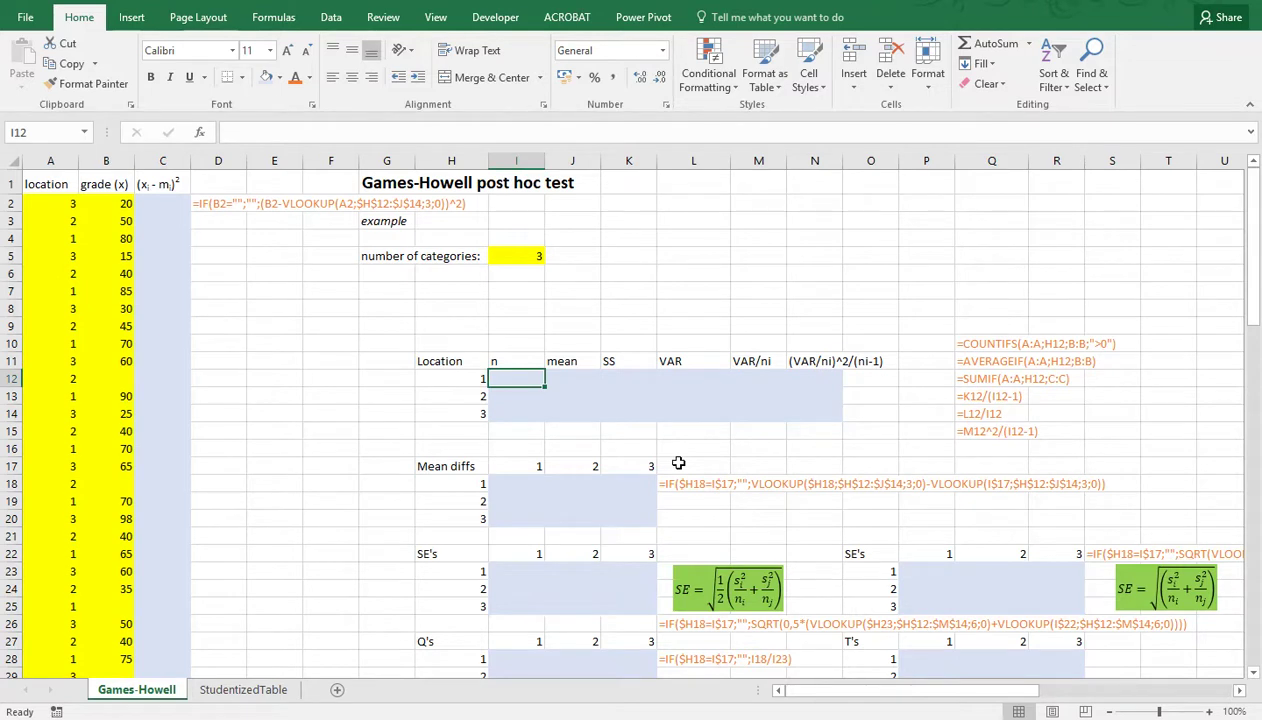
pyautogui.press('Left')
pyautogui.press('Down')
pyautogui.press('Down')
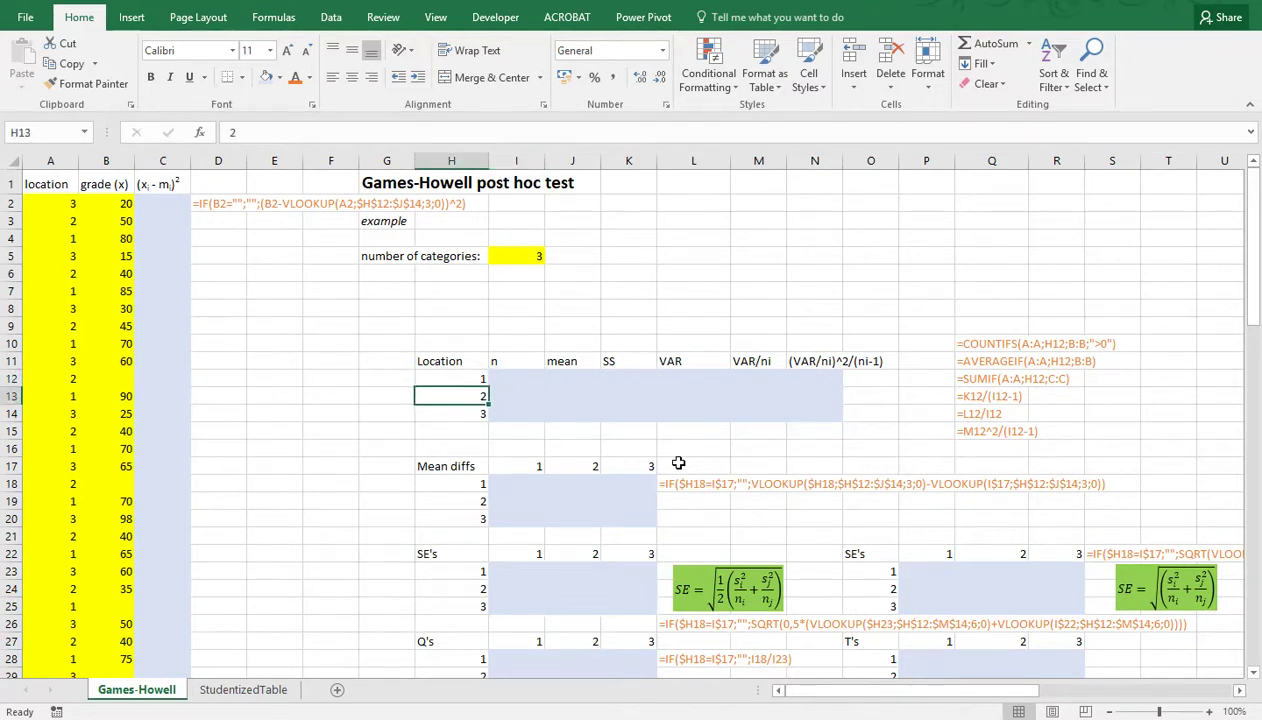
pyautogui.click(510, 255)
# Enter =COUNTIFS(B:B;">"&0;A:A;H12) in I12 to count the grades for location 1
pyautogui.click(518, 376)
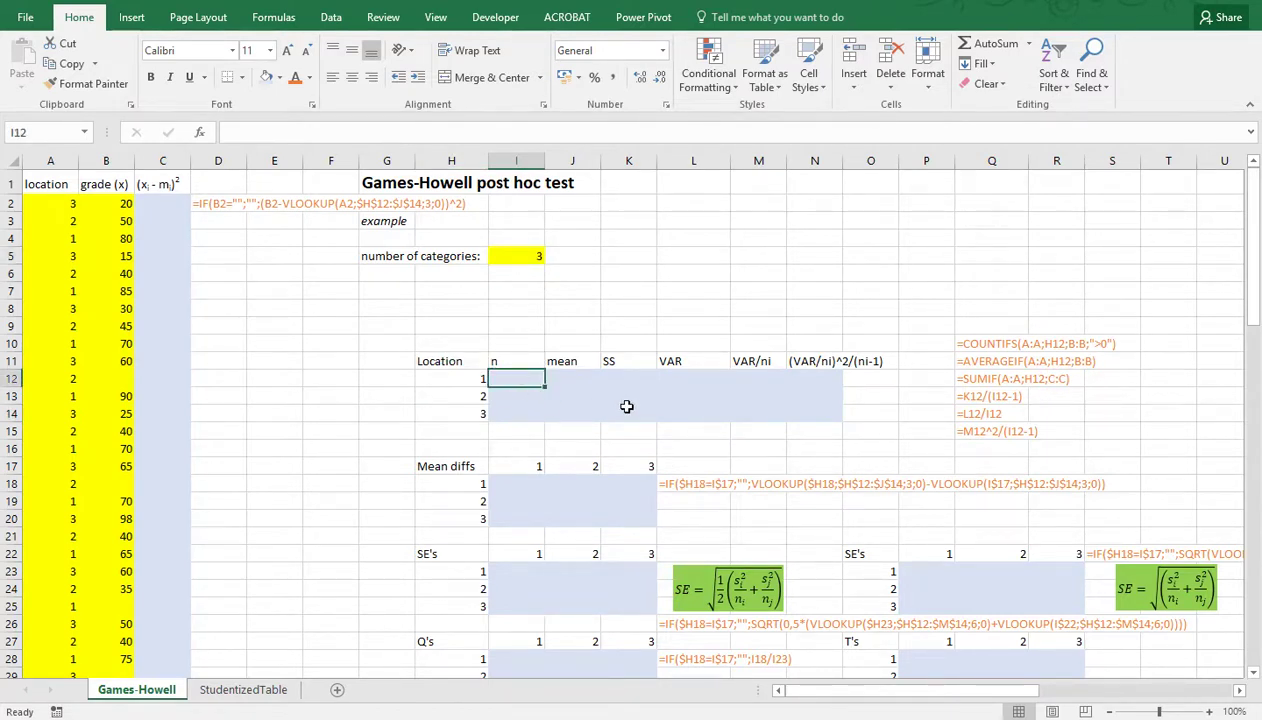
pyautogui.write('=cou')
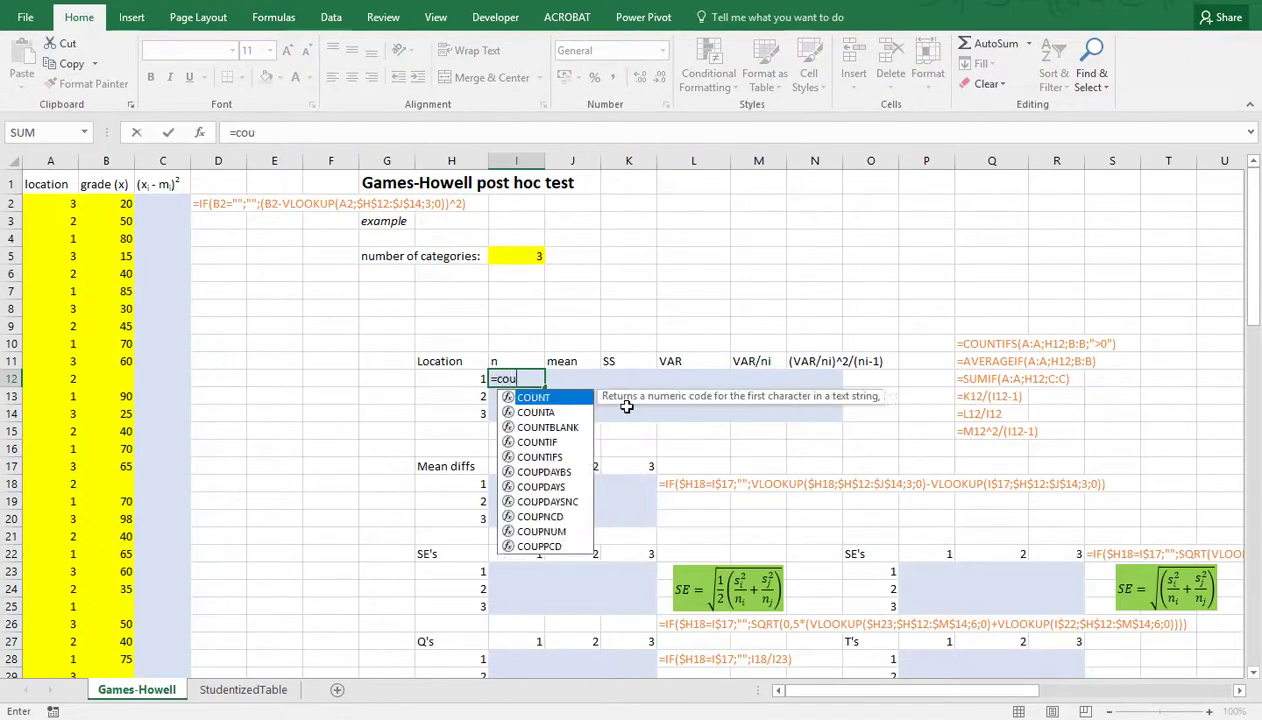
pyautogui.write('ntifs(')
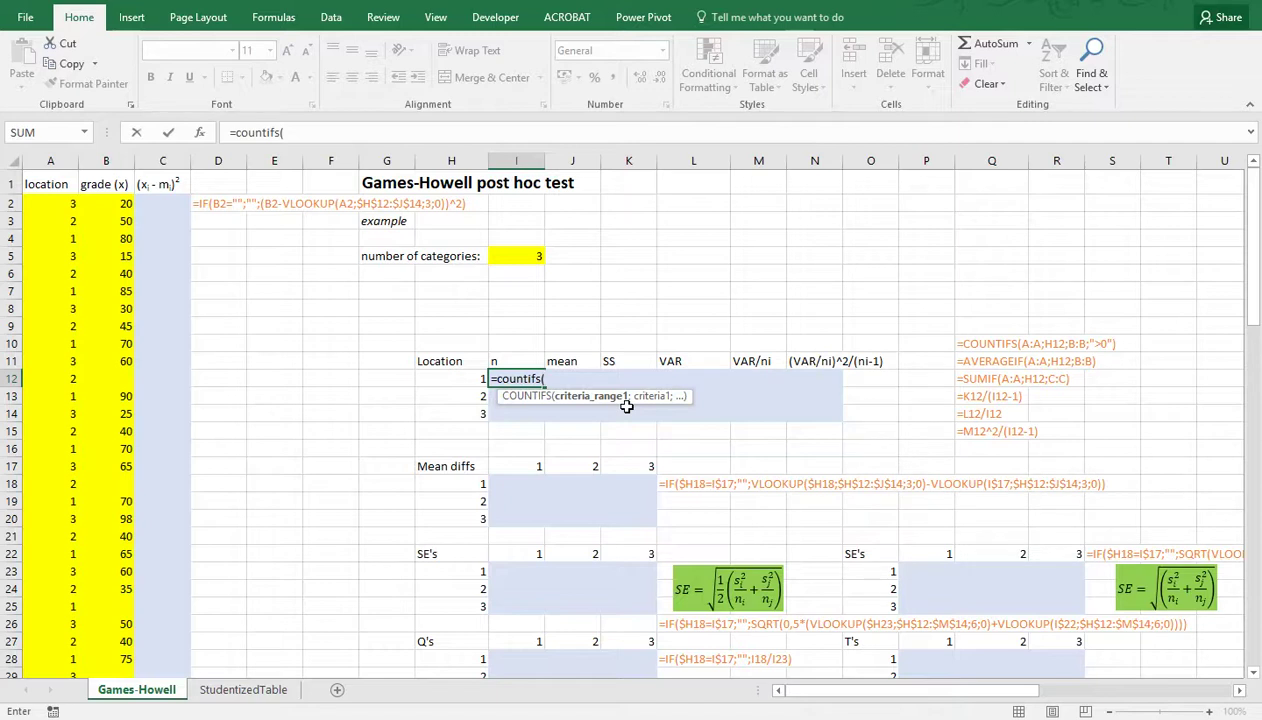
pyautogui.write('B:B')
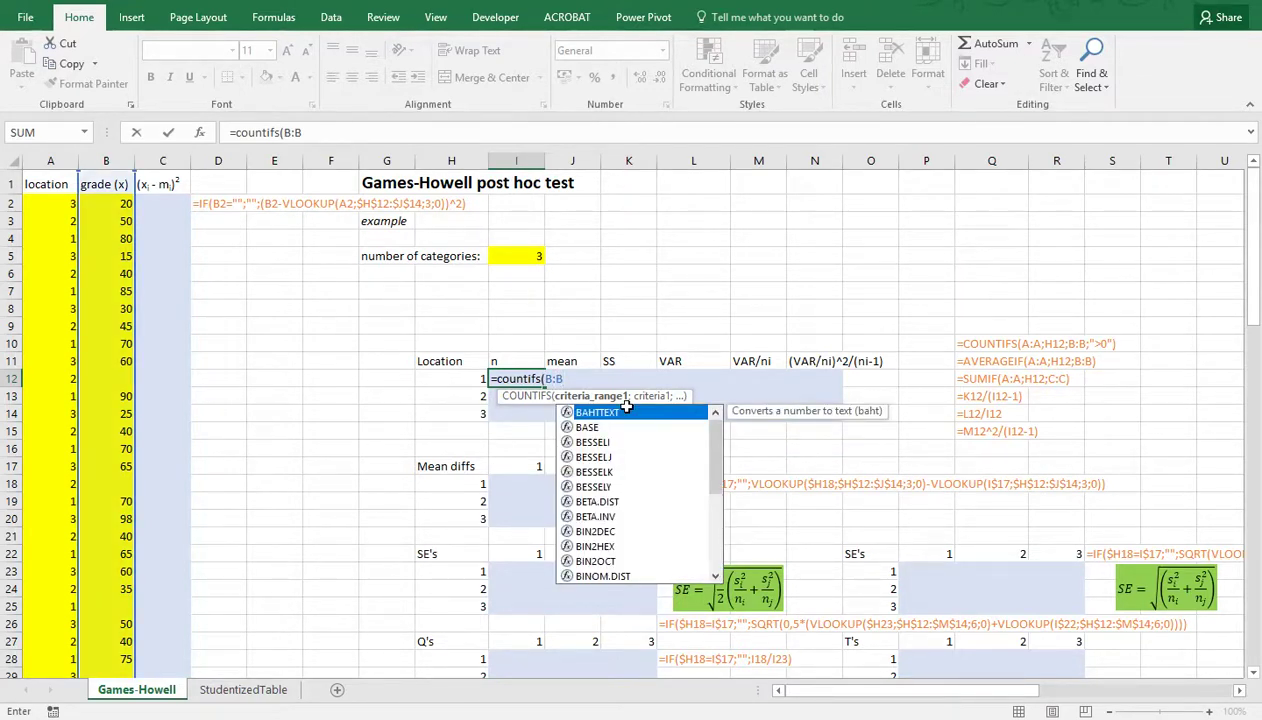
pyautogui.write(';')
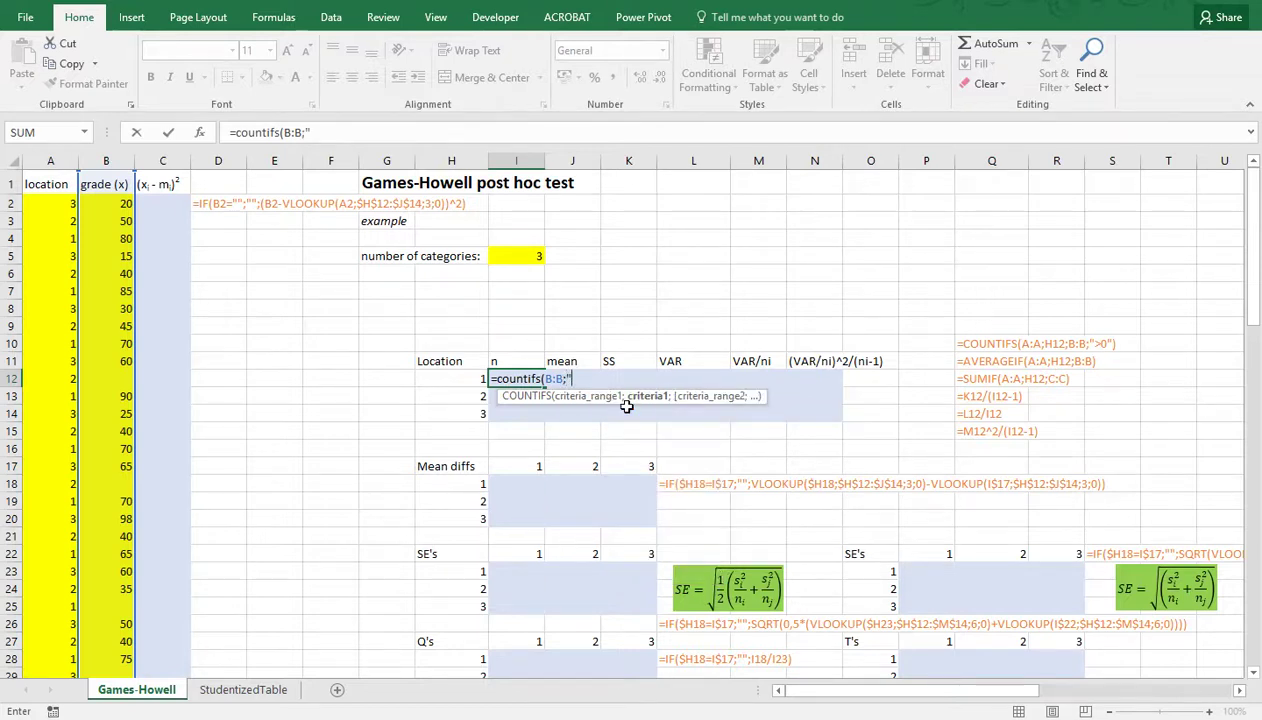
pyautogui.write('">"&0')
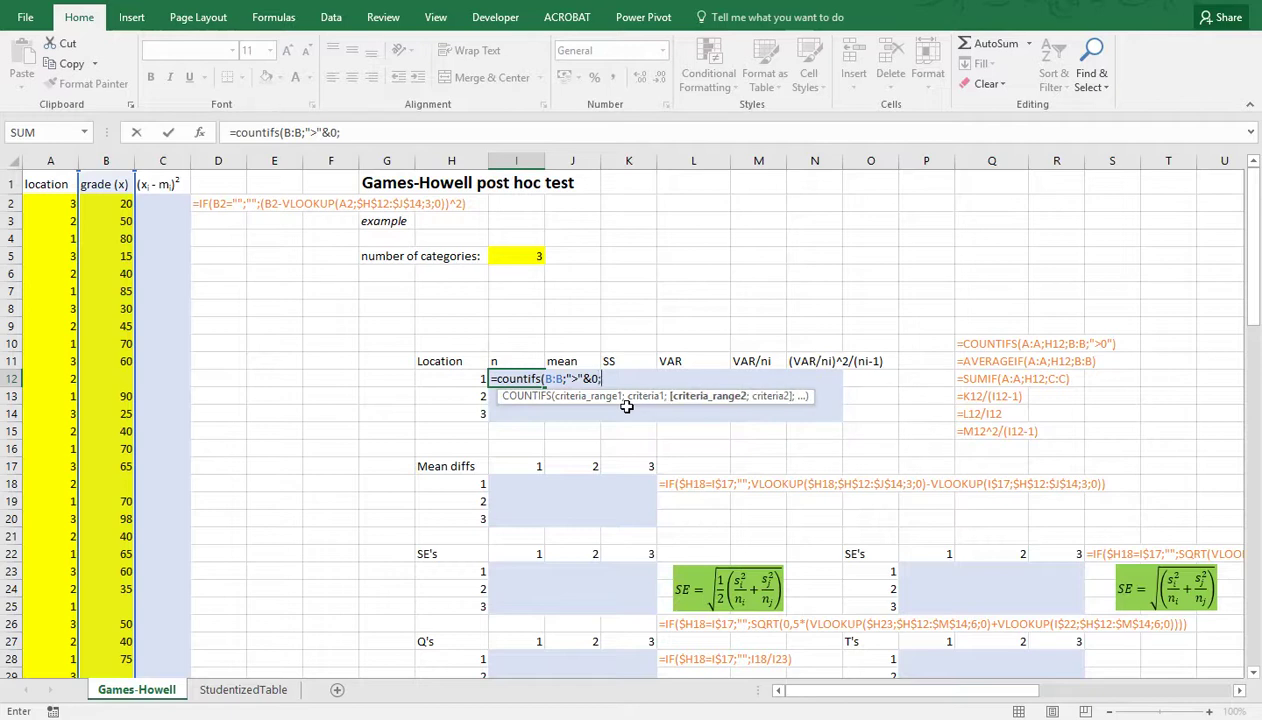
pyautogui.write(';A:A')
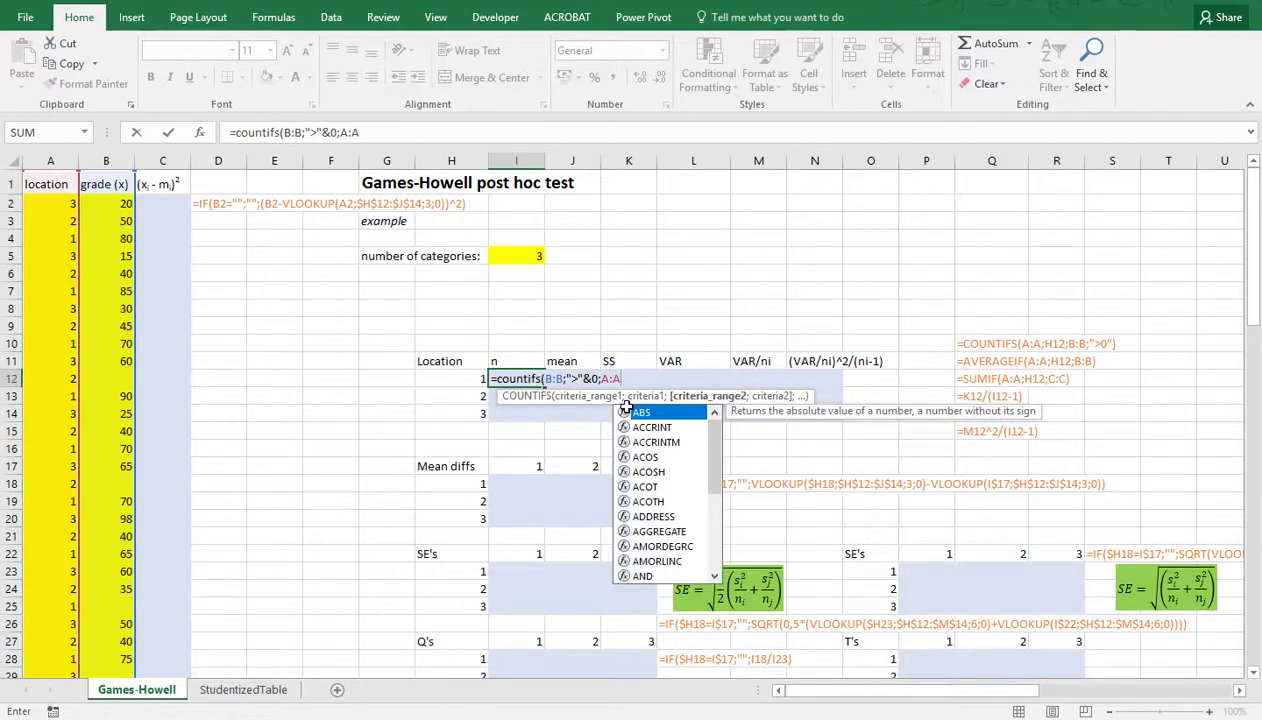
pyautogui.write(';')
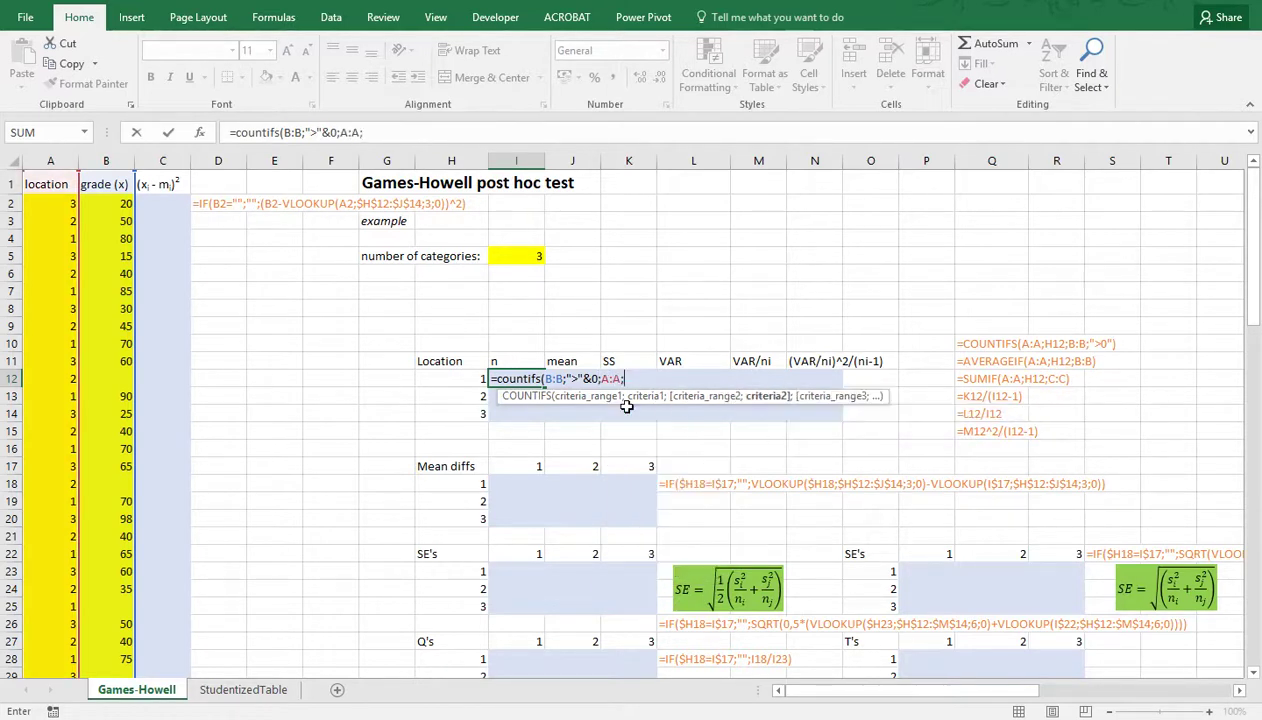
pyautogui.click(460, 378)
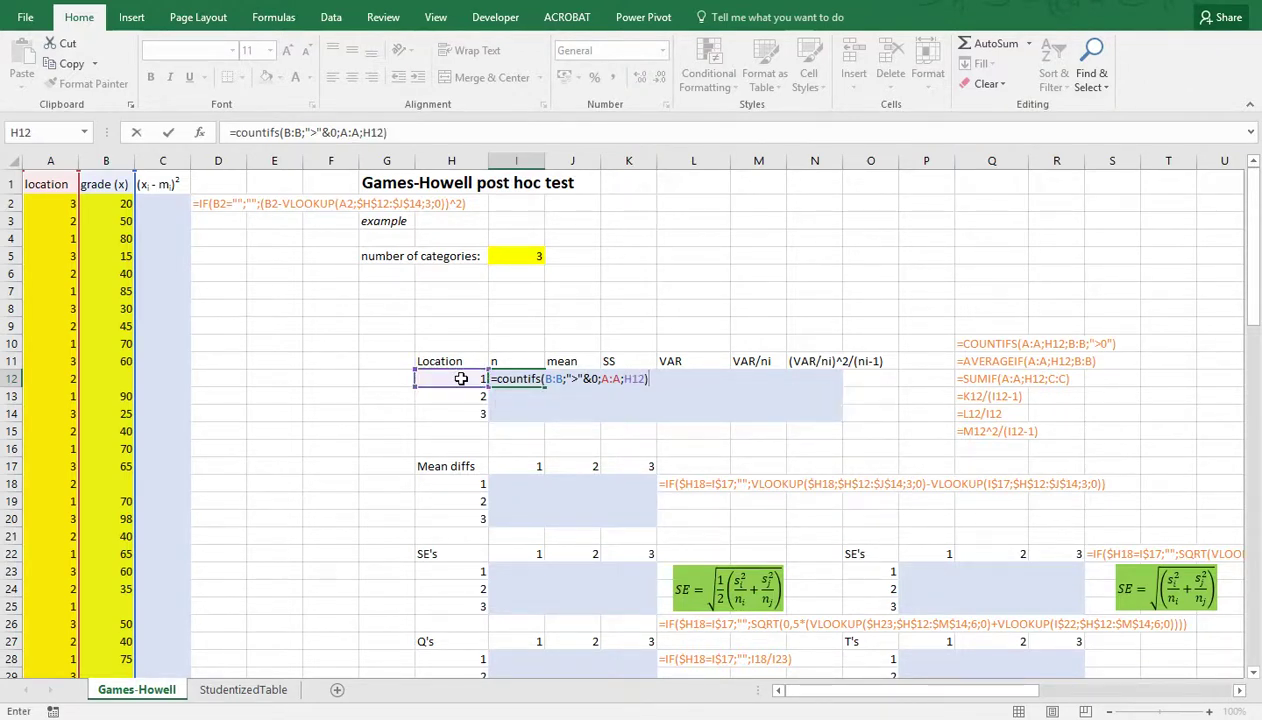
pyautogui.press('Return')
# Copy the count formula from I12 to I13 and I14, and compare it with the reference formula in Q10
pyautogui.press('Up')
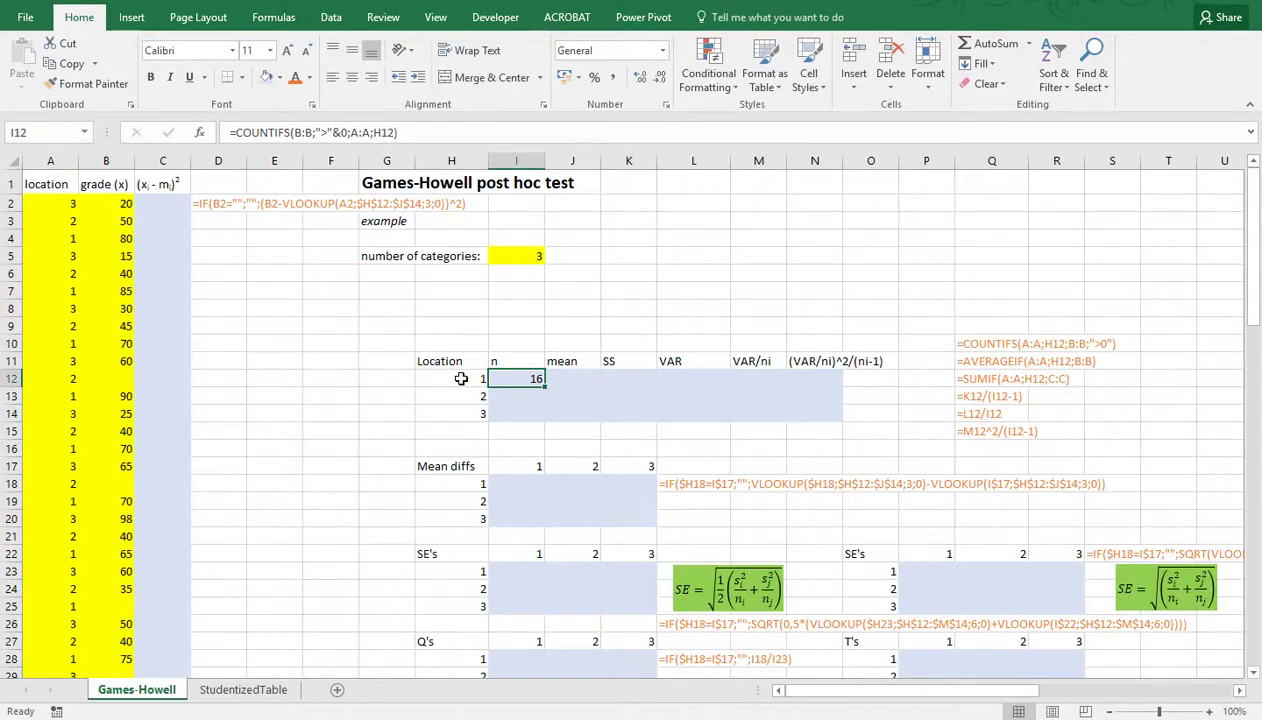
pyautogui.hotkey('ctrl', 'c')
pyautogui.press('Down')
pyautogui.hotkey('ctrl', 'v')
pyautogui.press('Down')
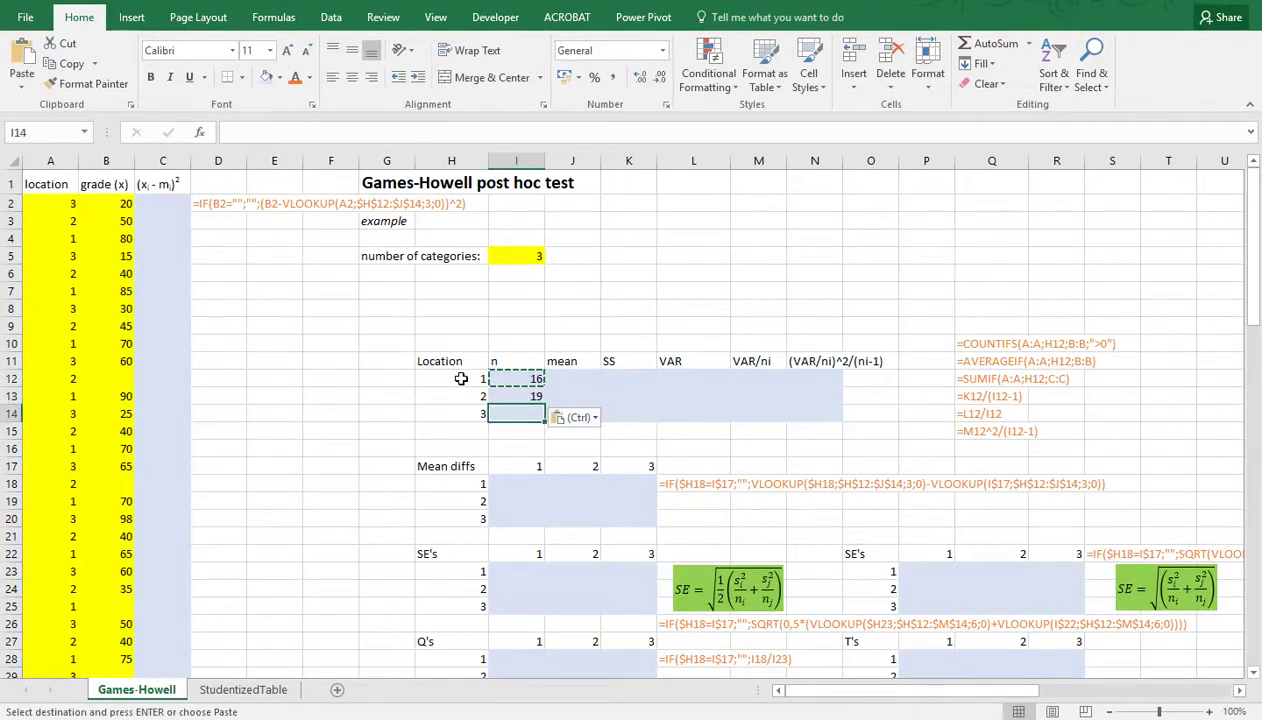
pyautogui.hotkey('ctrl', 'v')
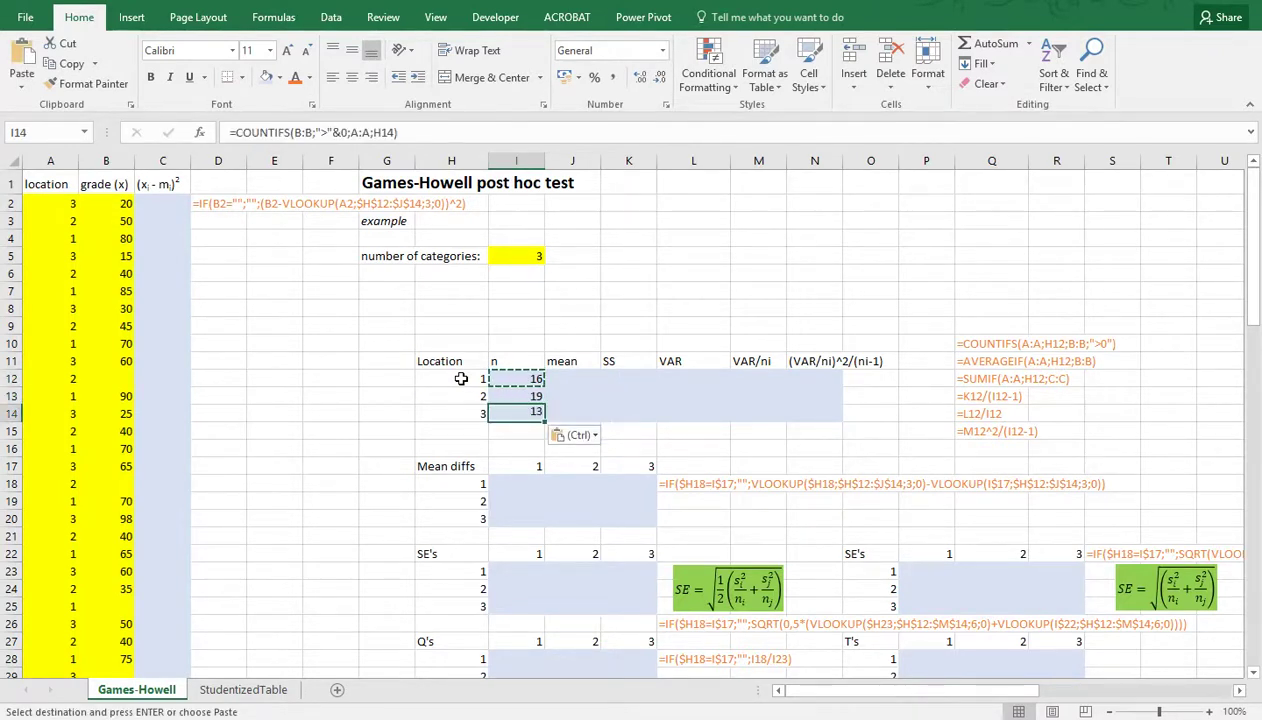
pyautogui.click(975, 345)
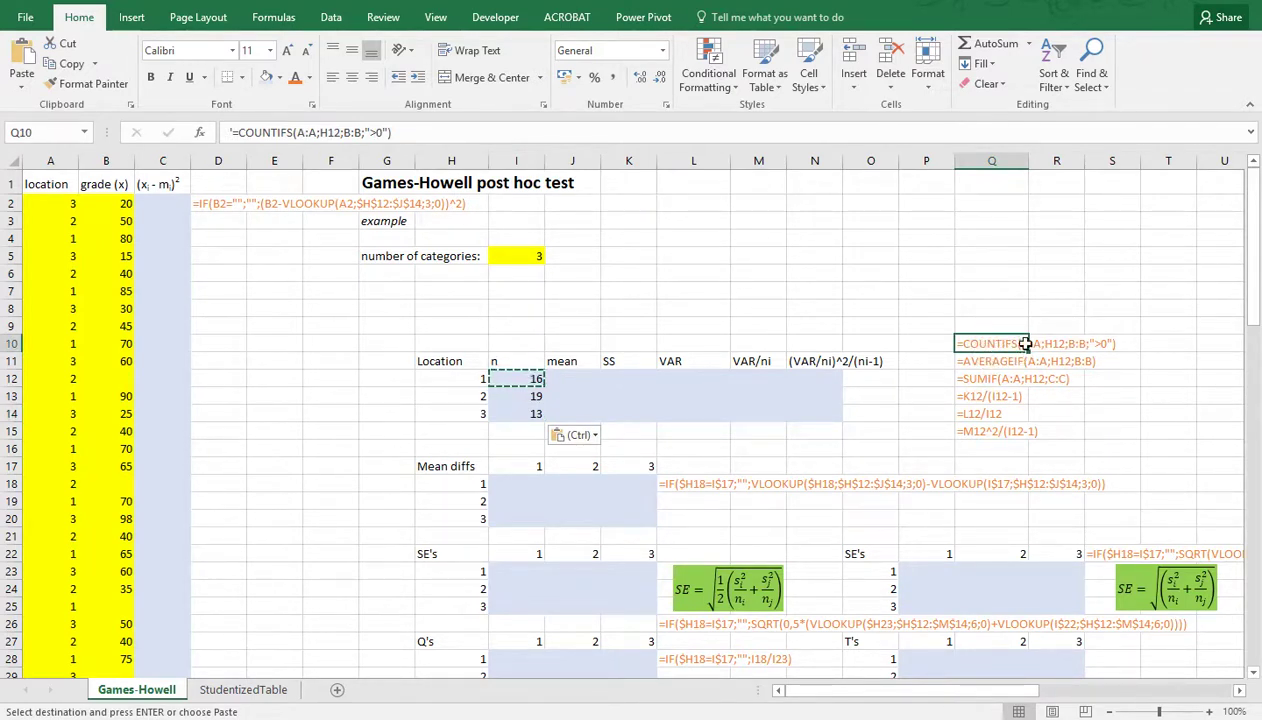
# Enter =AVERAGEIF(A:A;H12;B:B) in J12 to calculate the mean grade for location 1
pyautogui.click(574, 378)
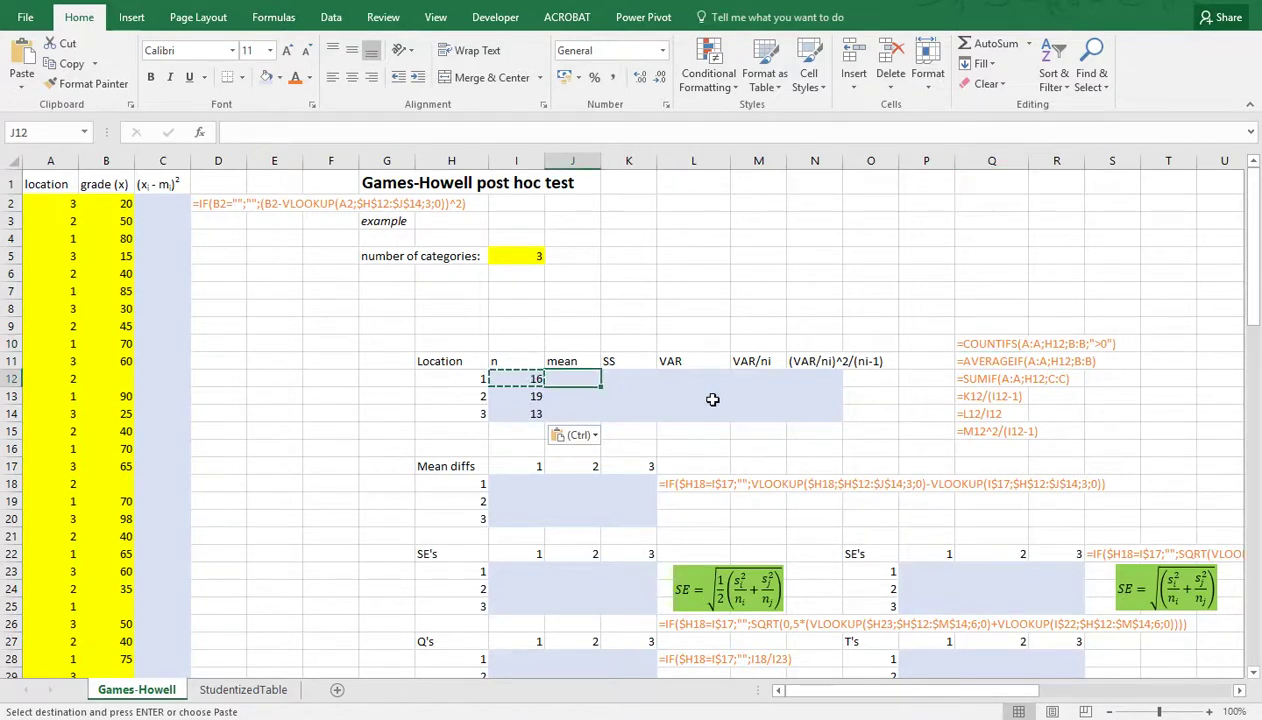
pyautogui.write('=av')
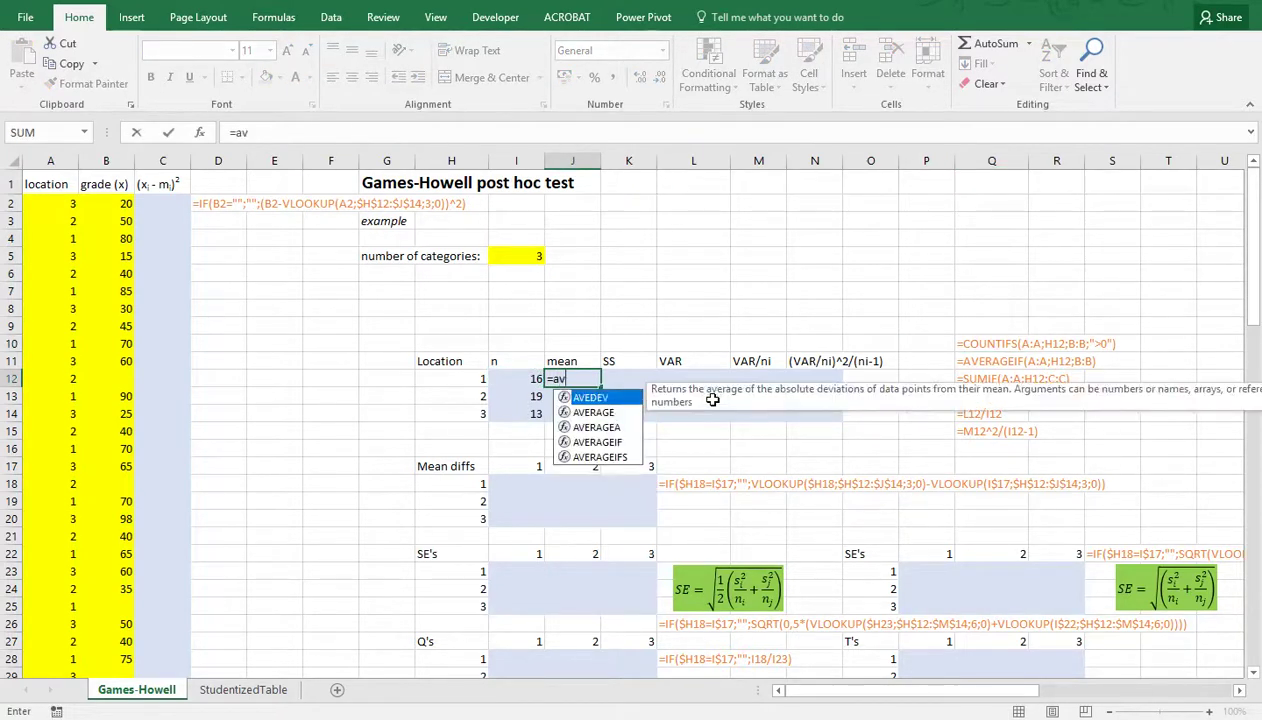
pyautogui.write('erageif')
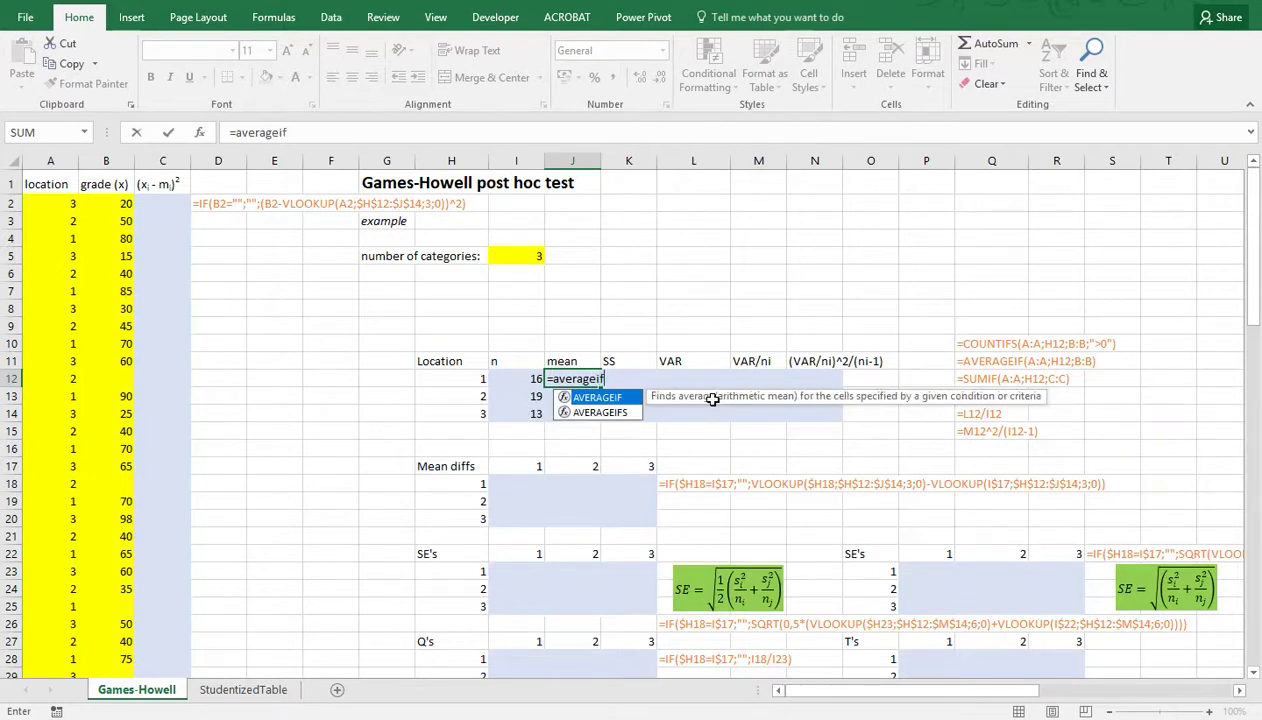
pyautogui.write('(')
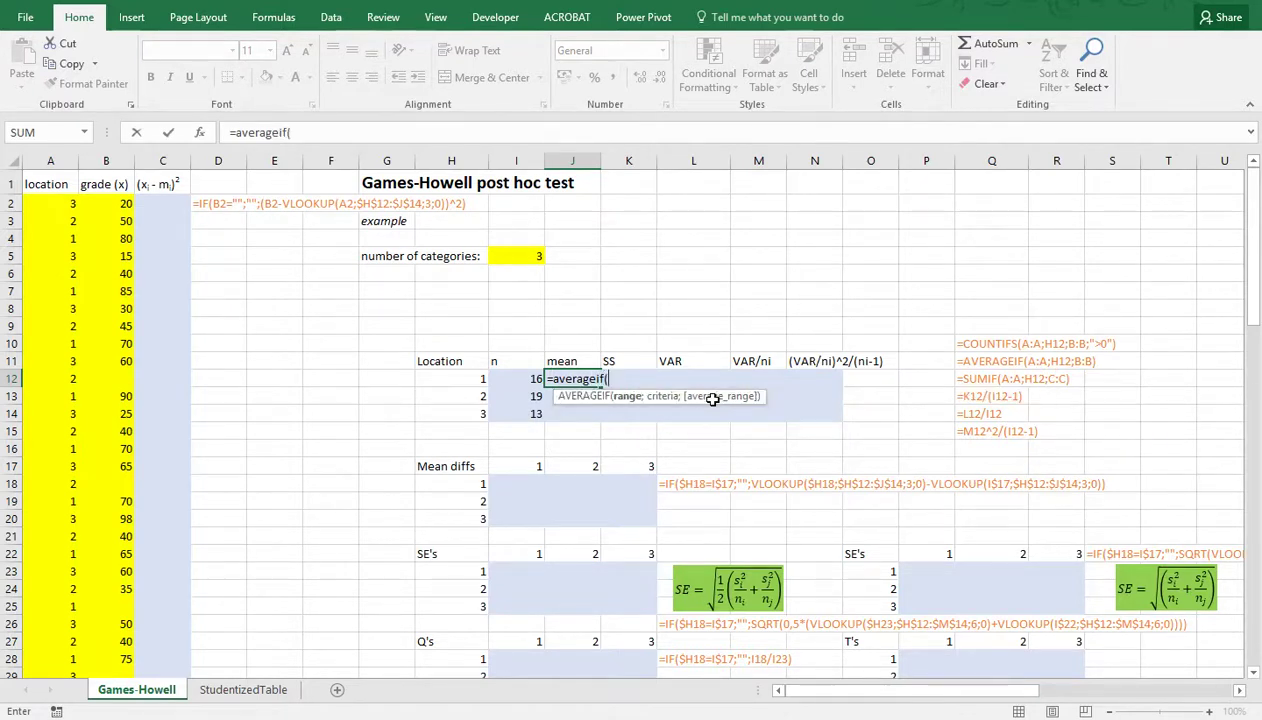
pyautogui.write('A:A;')
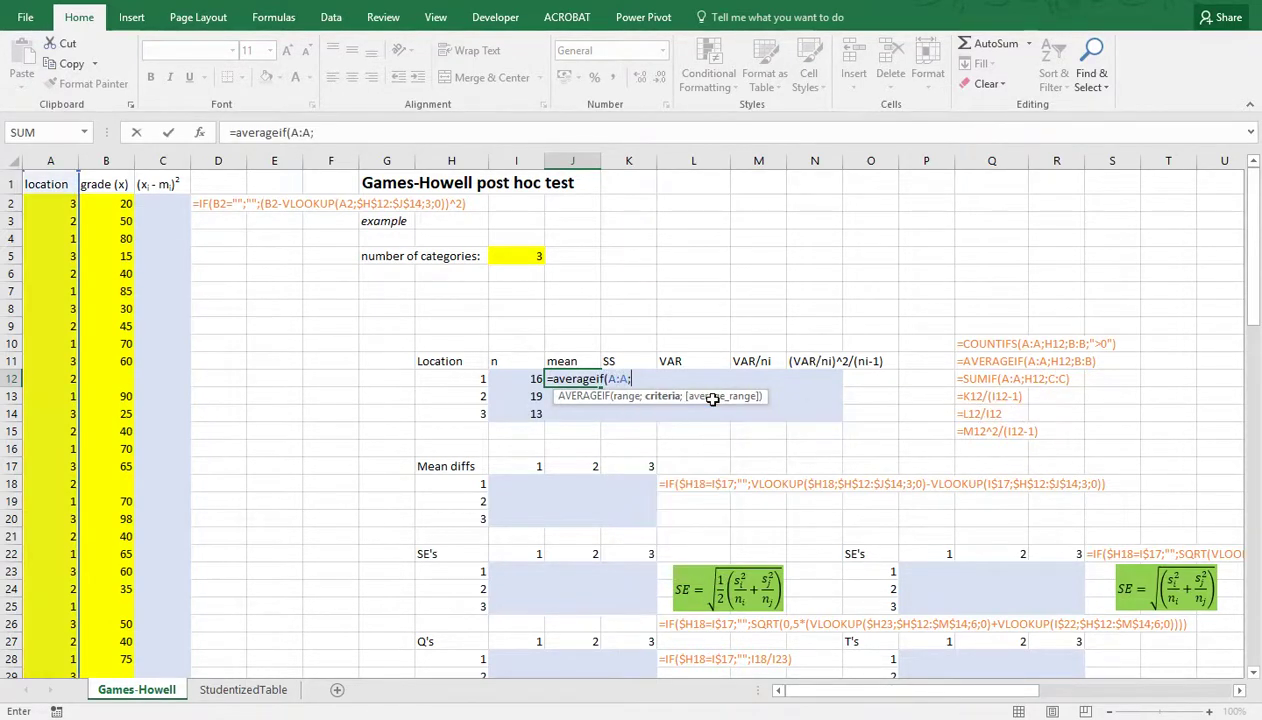
pyautogui.press('Left')
pyautogui.press('Left')
pyautogui.press('Right')
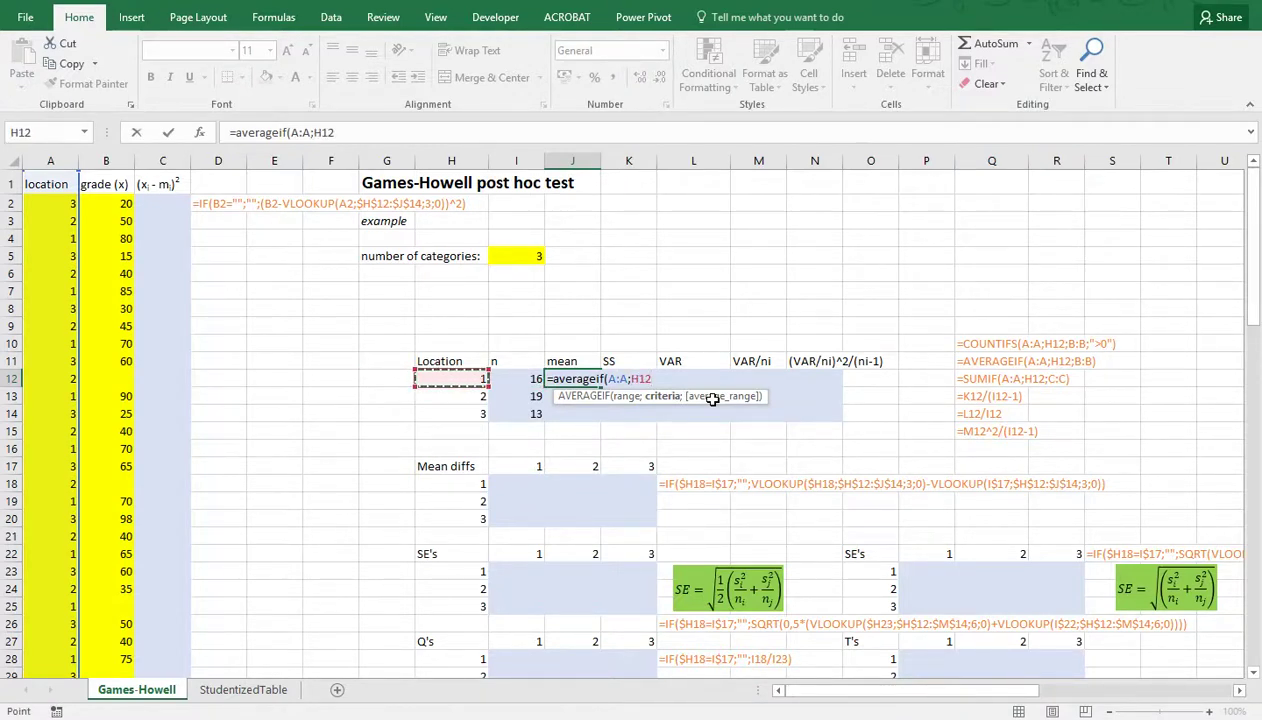
pyautogui.write(';')
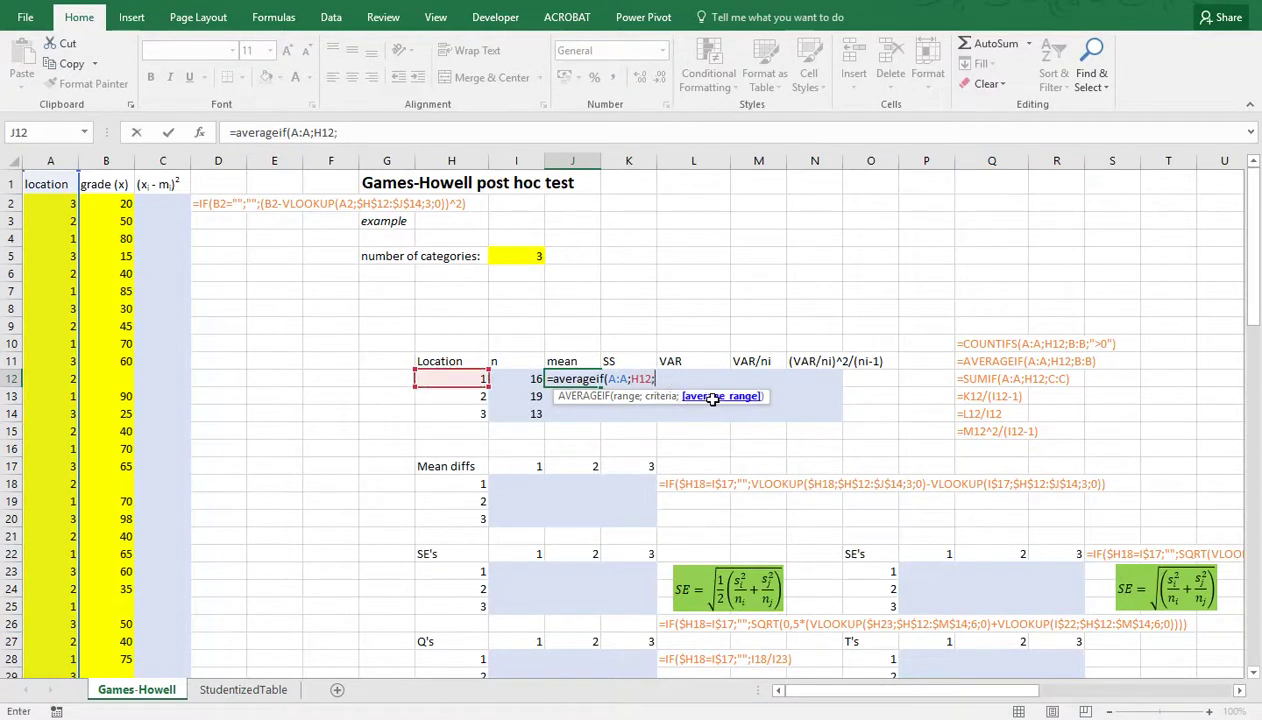
pyautogui.write('B:')
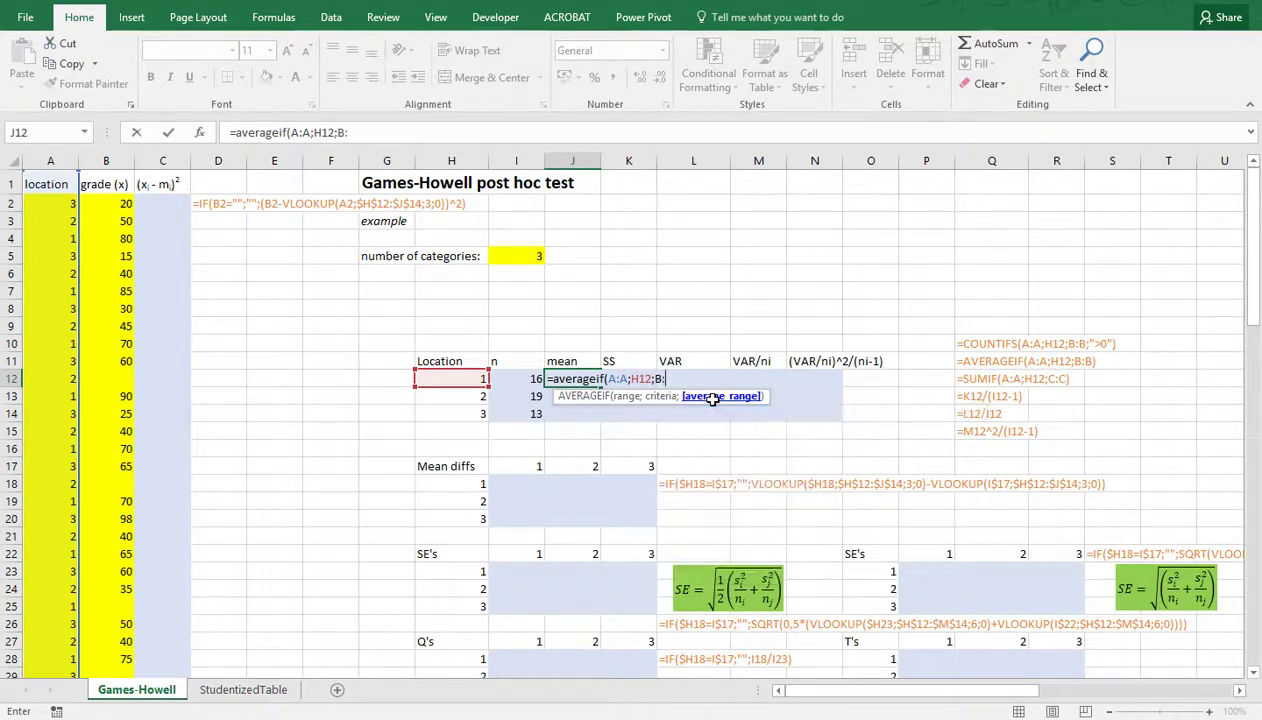
pyautogui.write('B)')
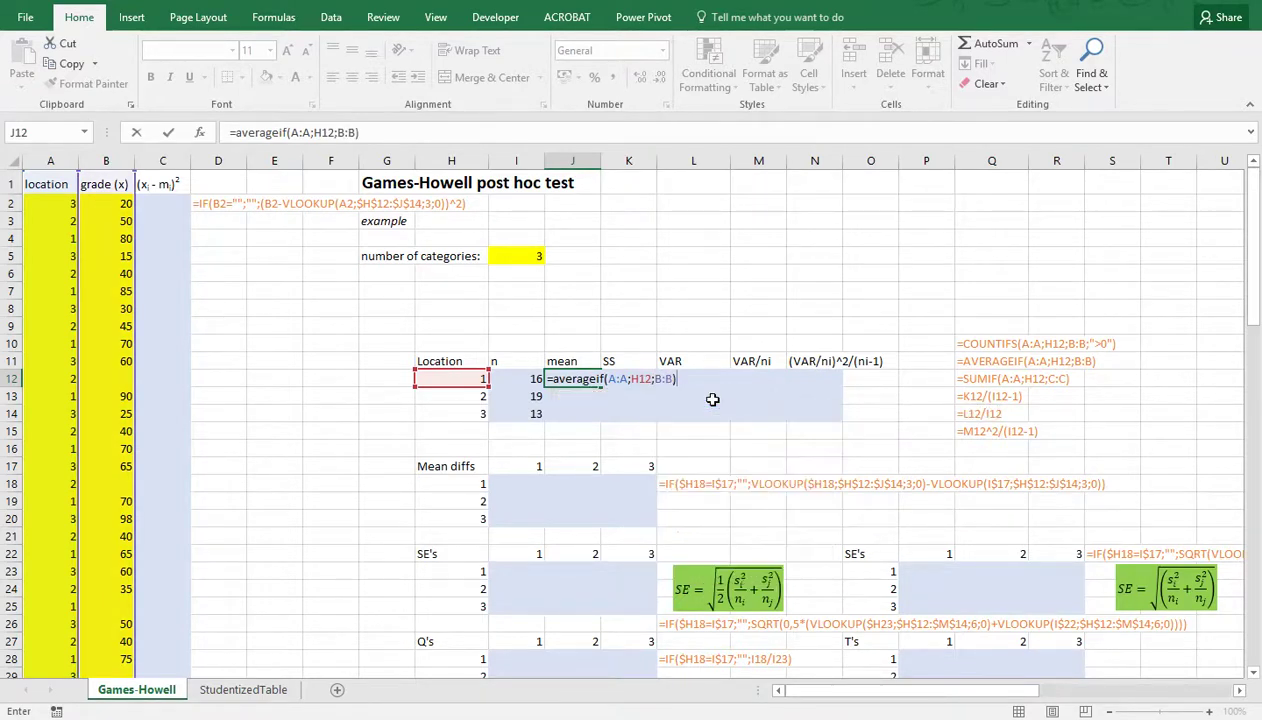
pyautogui.hotkey('ctrl', 'Return')
# Copy the mean formula from J12 down through J14 for the remaining locations
pyautogui.hotkey('ctrl', 'c')
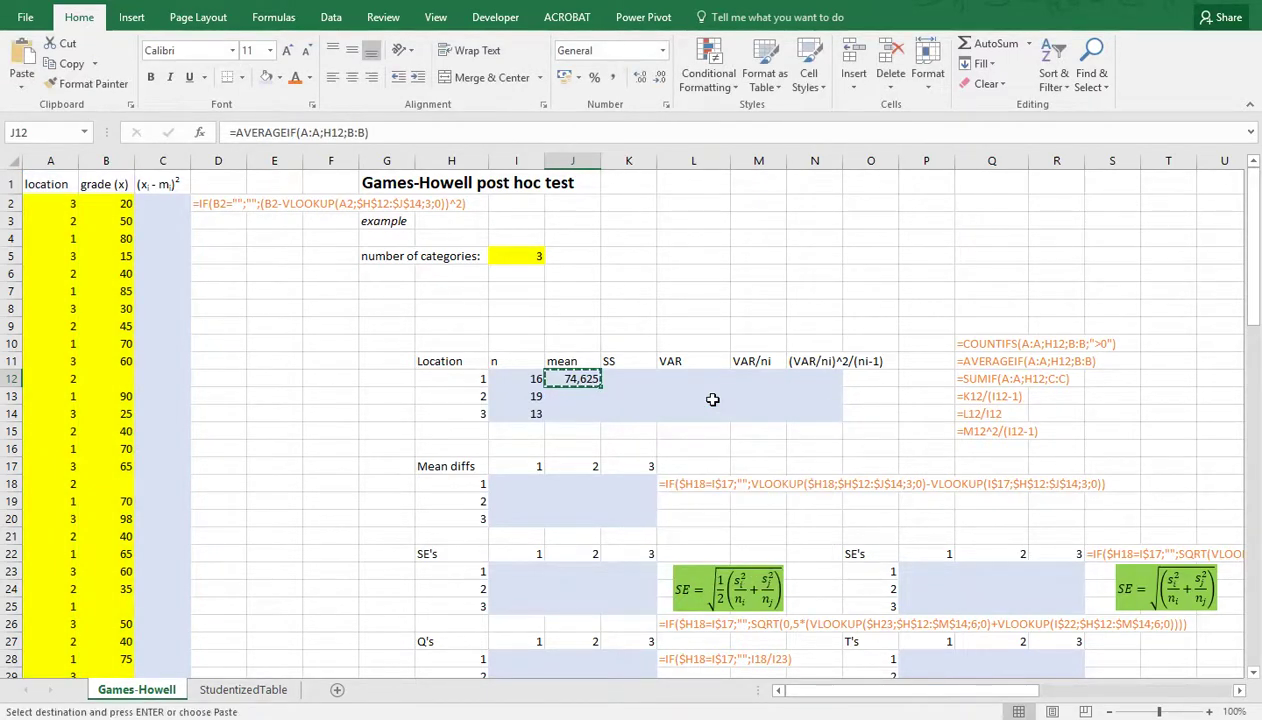
pyautogui.hotkey('shift', 'Down')
pyautogui.hotkey('shift', 'Down')
pyautogui.hotkey('ctrl', 'v')
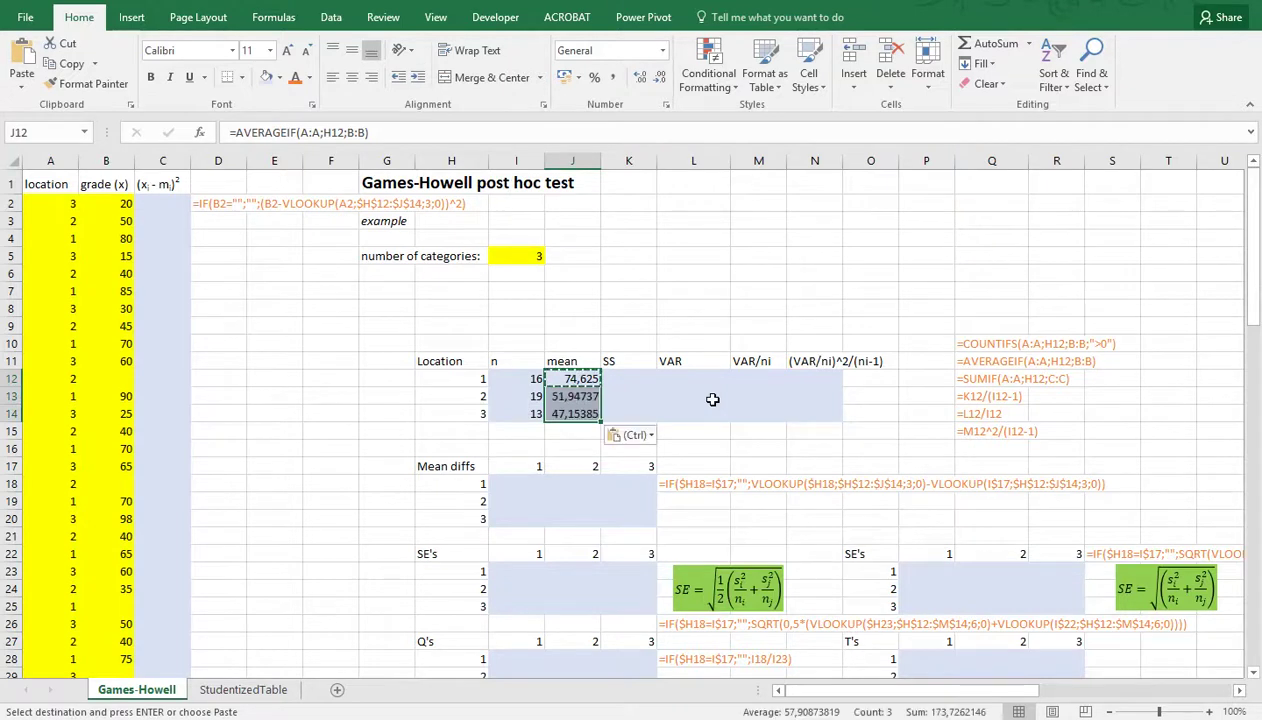
pyautogui.press('Right')
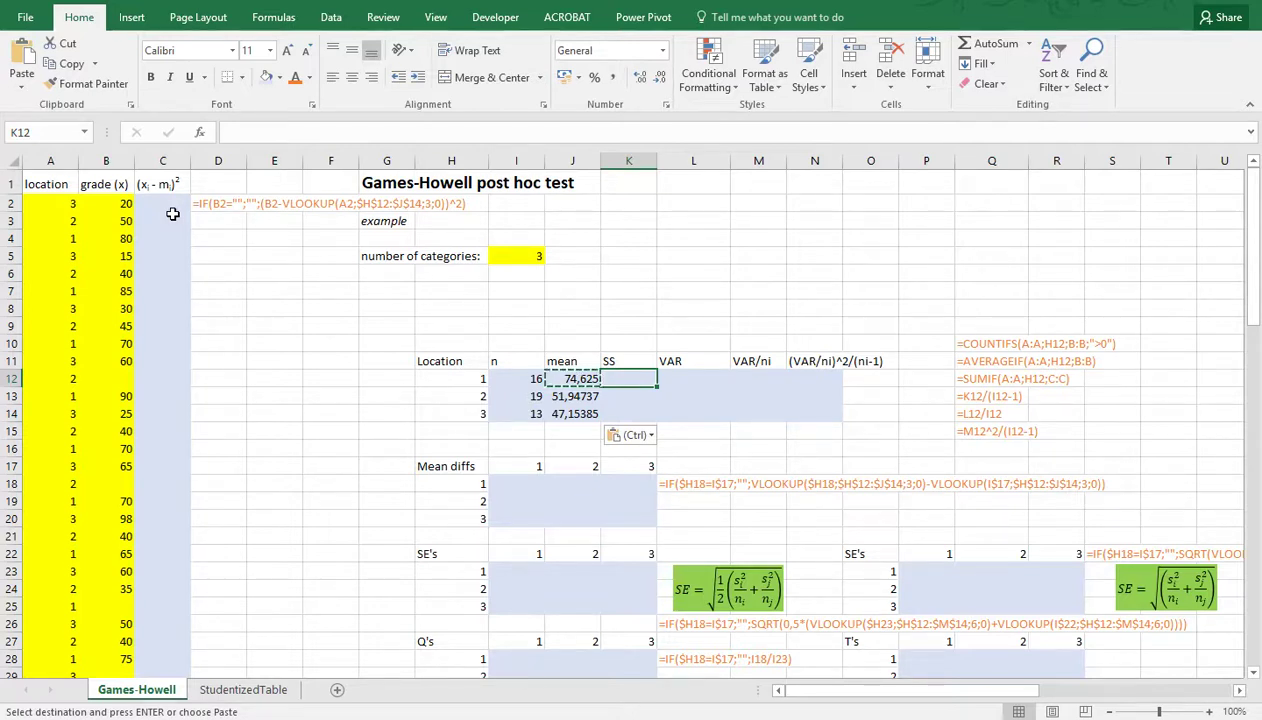
# Enter =IF(B2="";"";(B2-VLOOKUP(A2;$H$12:$J$14;3;0))^2) in C2 to calculate the squared deviation of the first grade
pyautogui.click(160, 205)
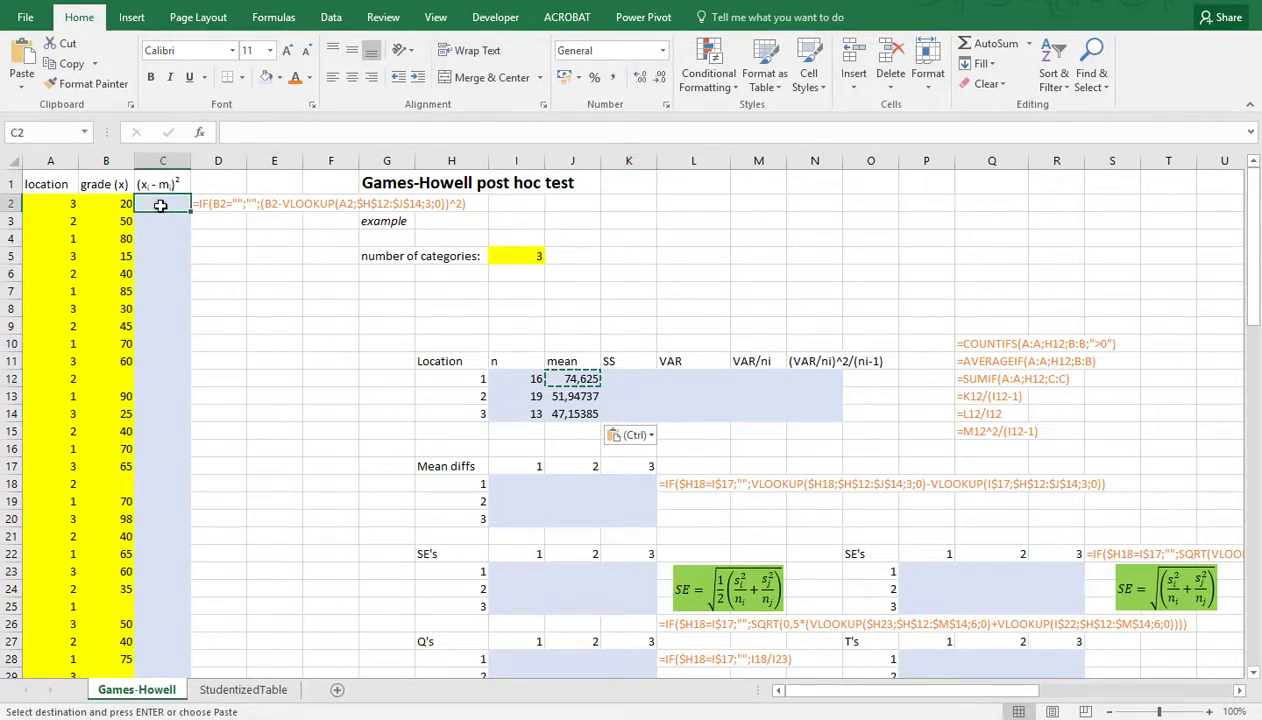
pyautogui.click(110, 203)
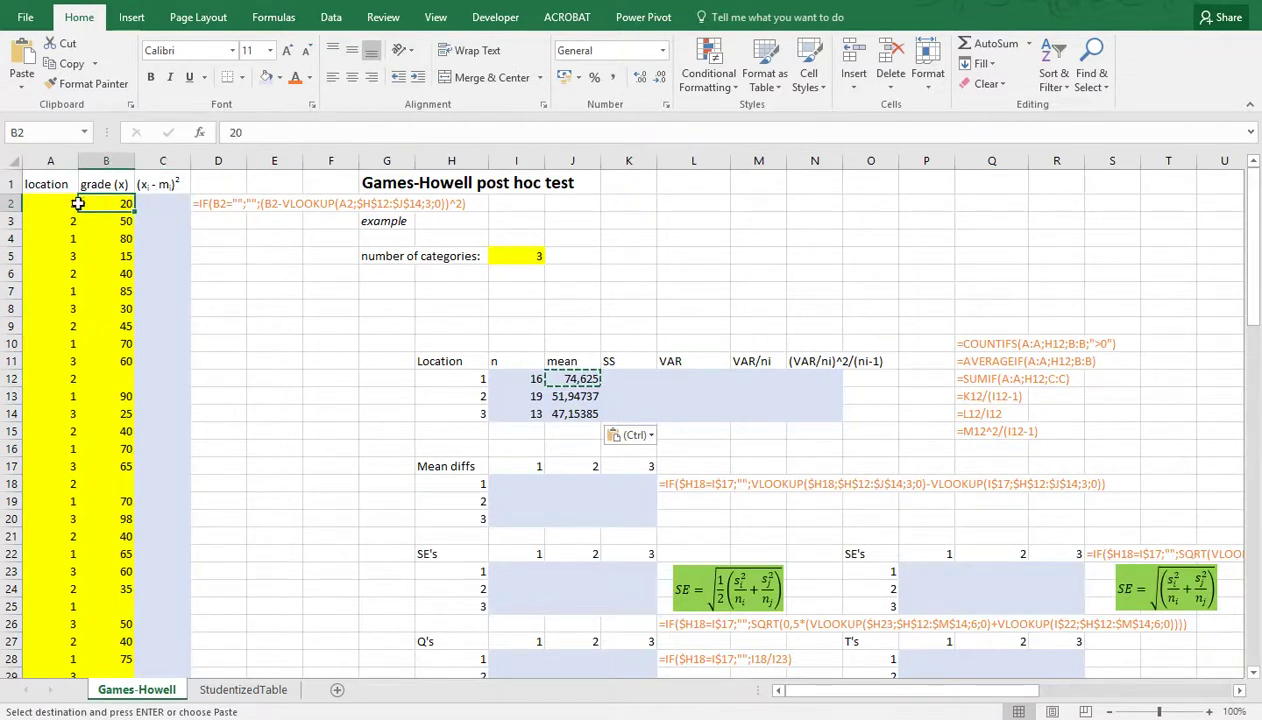
pyautogui.click(64, 203)
pyautogui.click(149, 206)
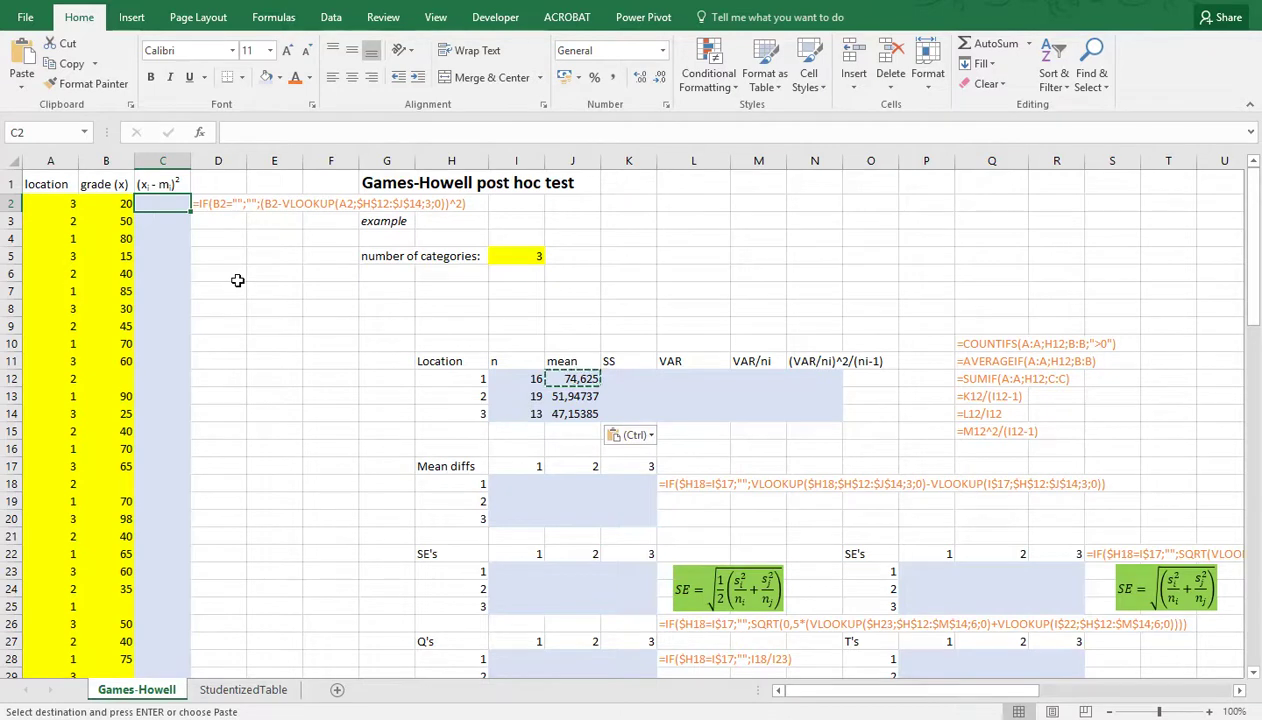
pyautogui.press('Escape')
pyautogui.write('=')
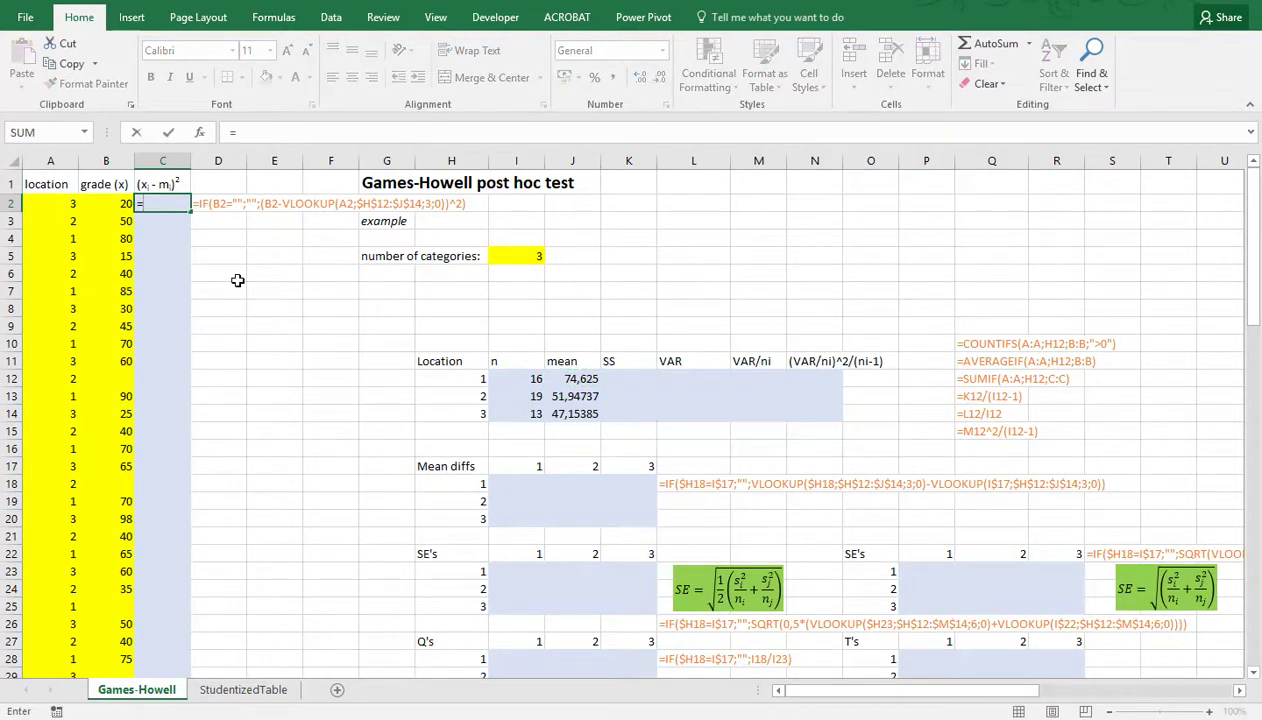
pyautogui.write('IF(')
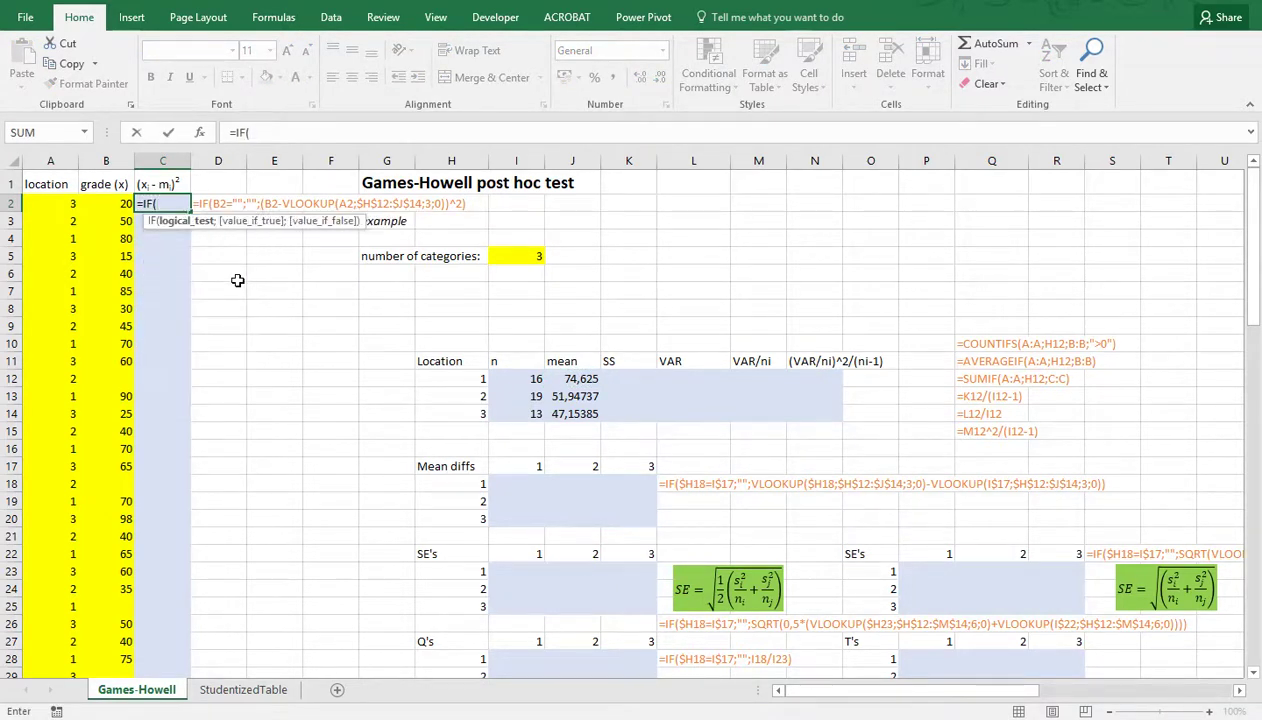
pyautogui.click(111, 205)
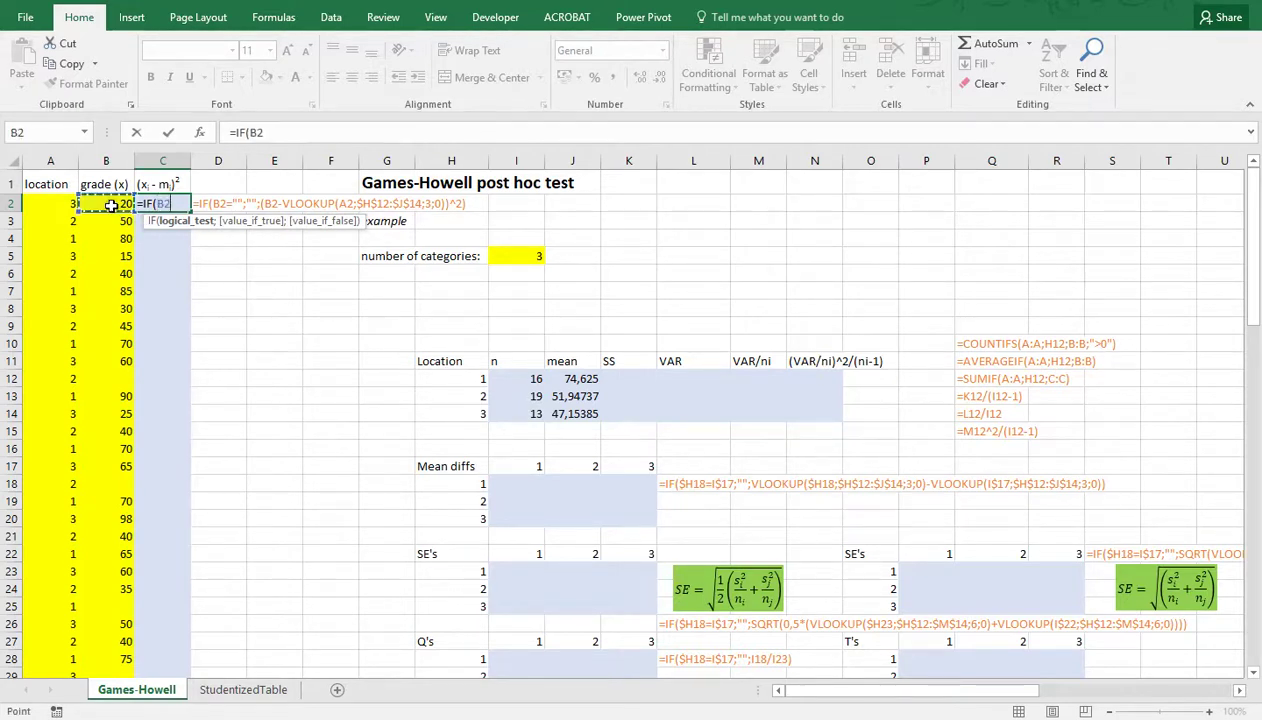
pyautogui.write('=')
pyautogui.write('"";')
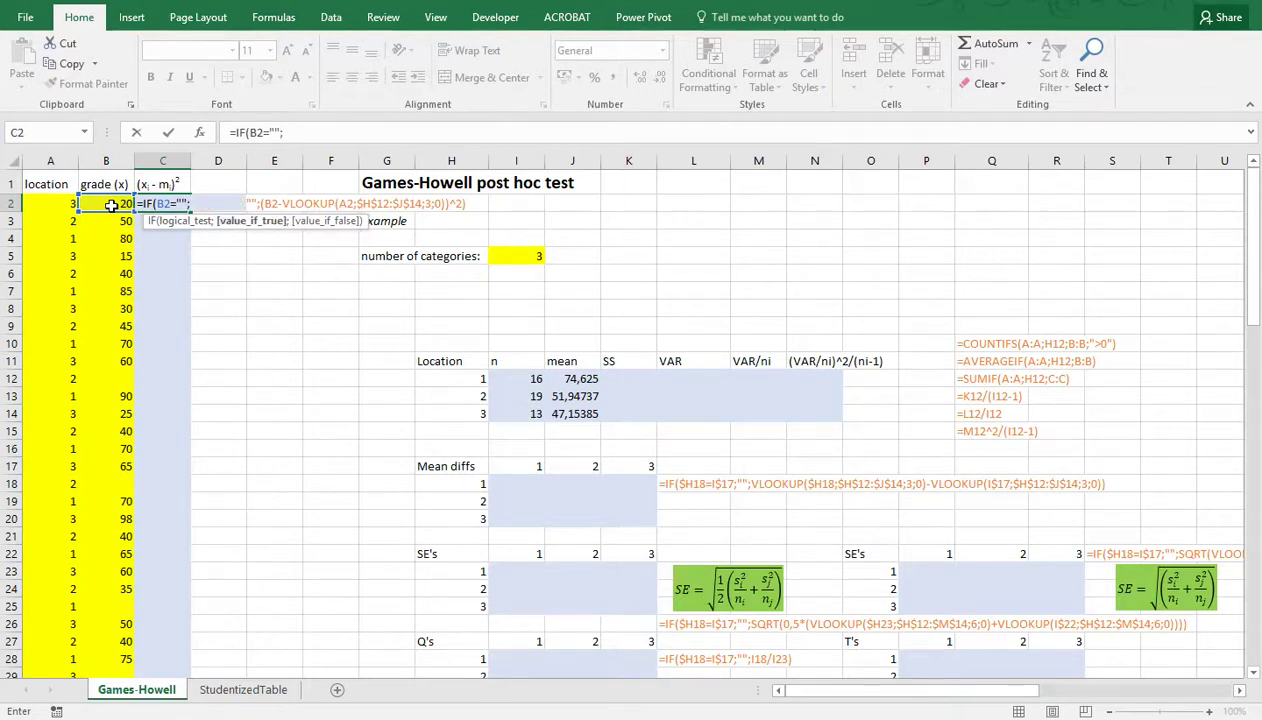
pyautogui.write('"";(')
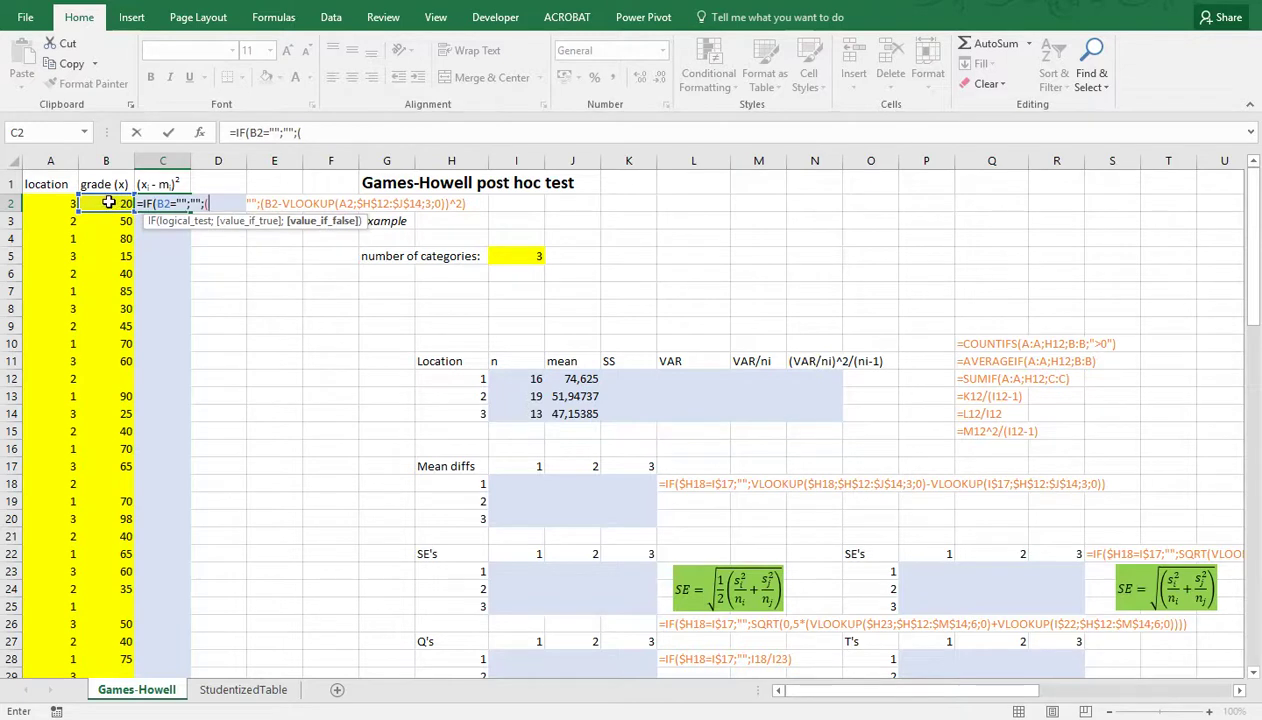
pyautogui.click(110, 204)
pyautogui.write('-vlookup(')
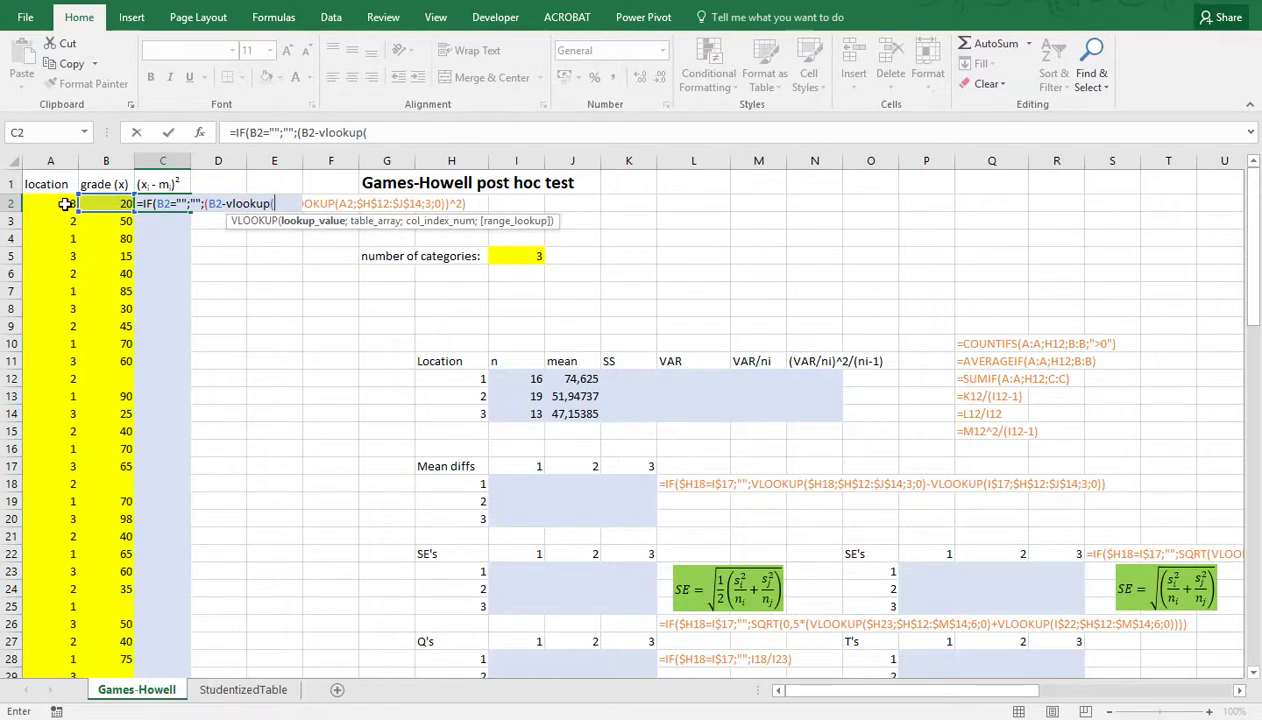
pyautogui.click(64, 204)
pyautogui.write(';')
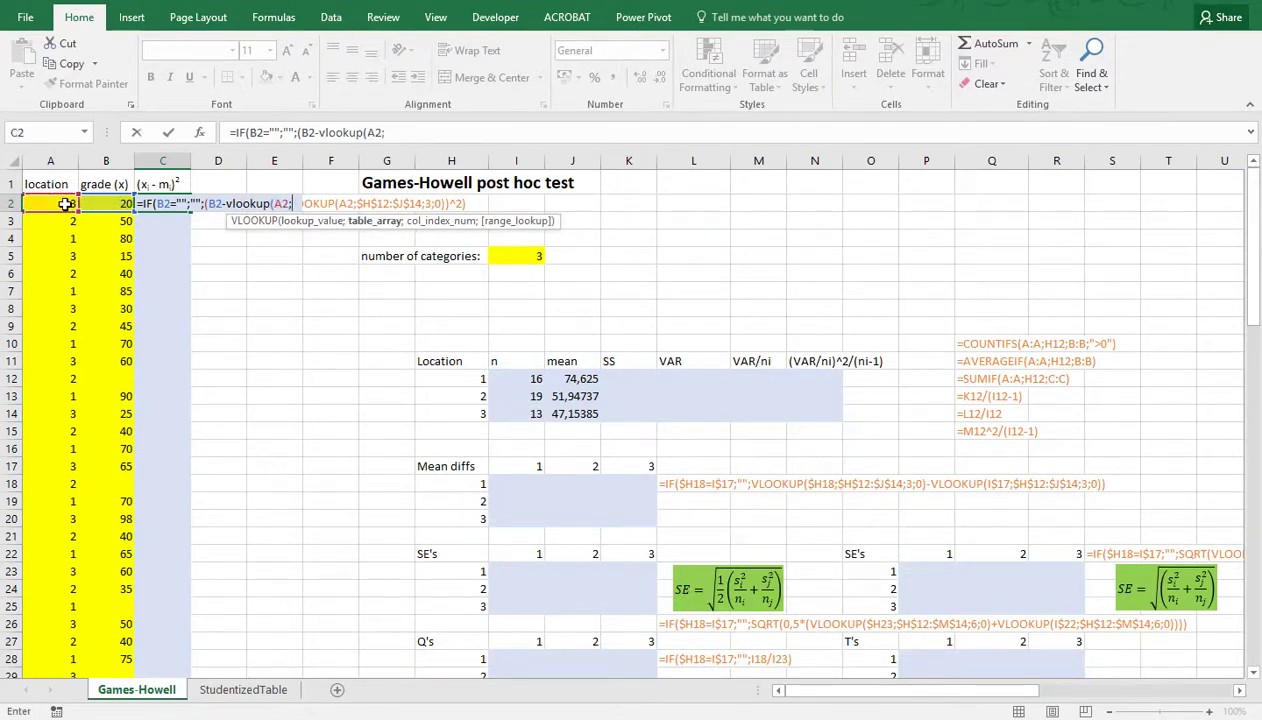
pyautogui.moveTo(443, 375); pyautogui.dragTo(566, 414)
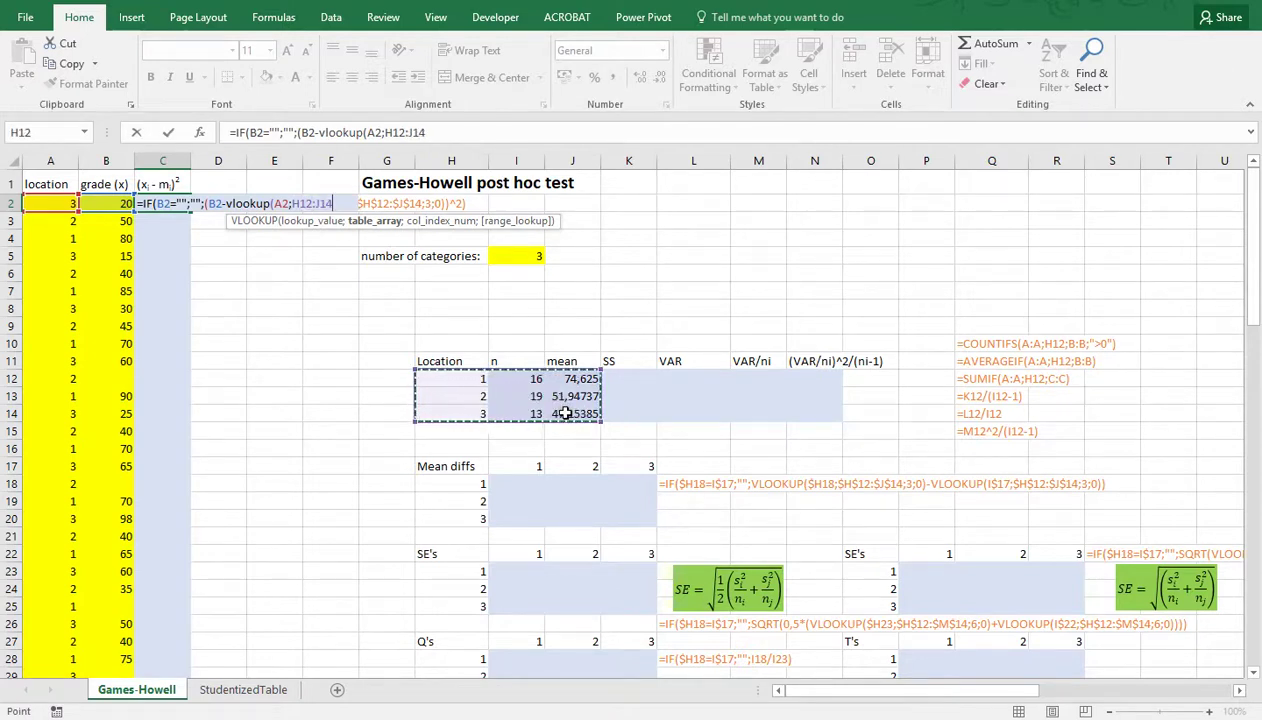
pyautogui.press('F4')
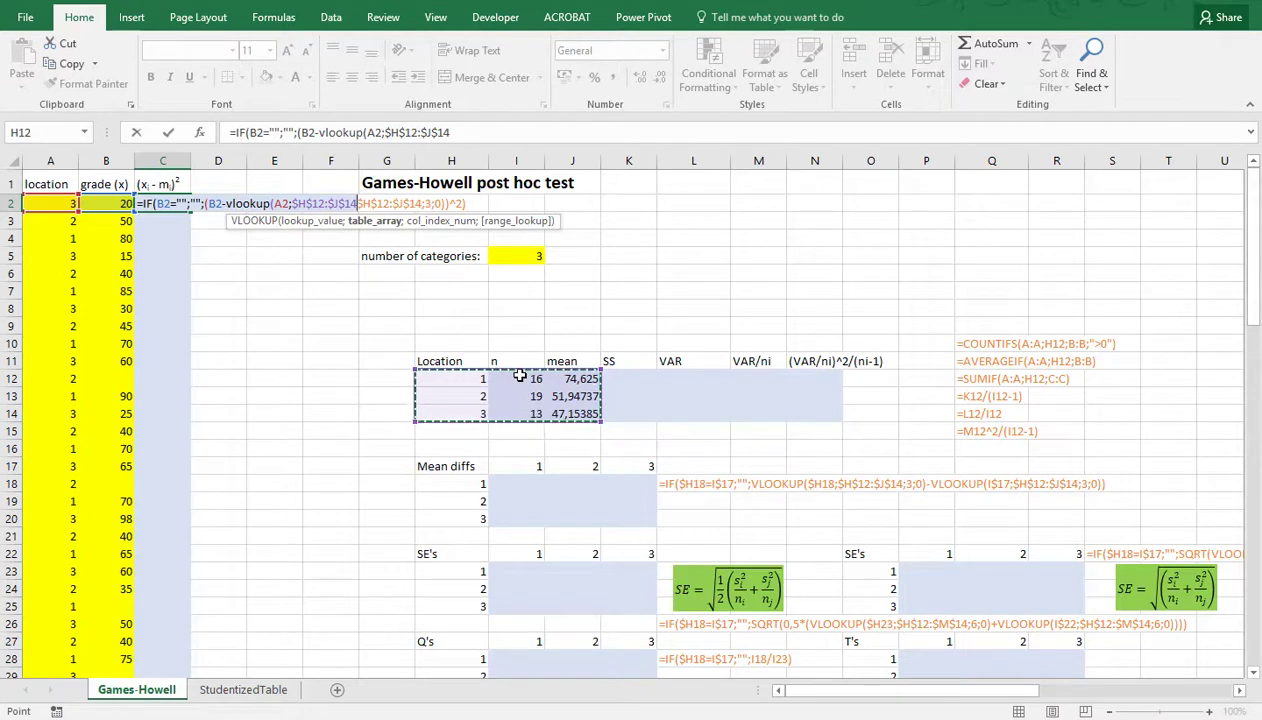
pyautogui.write(';')
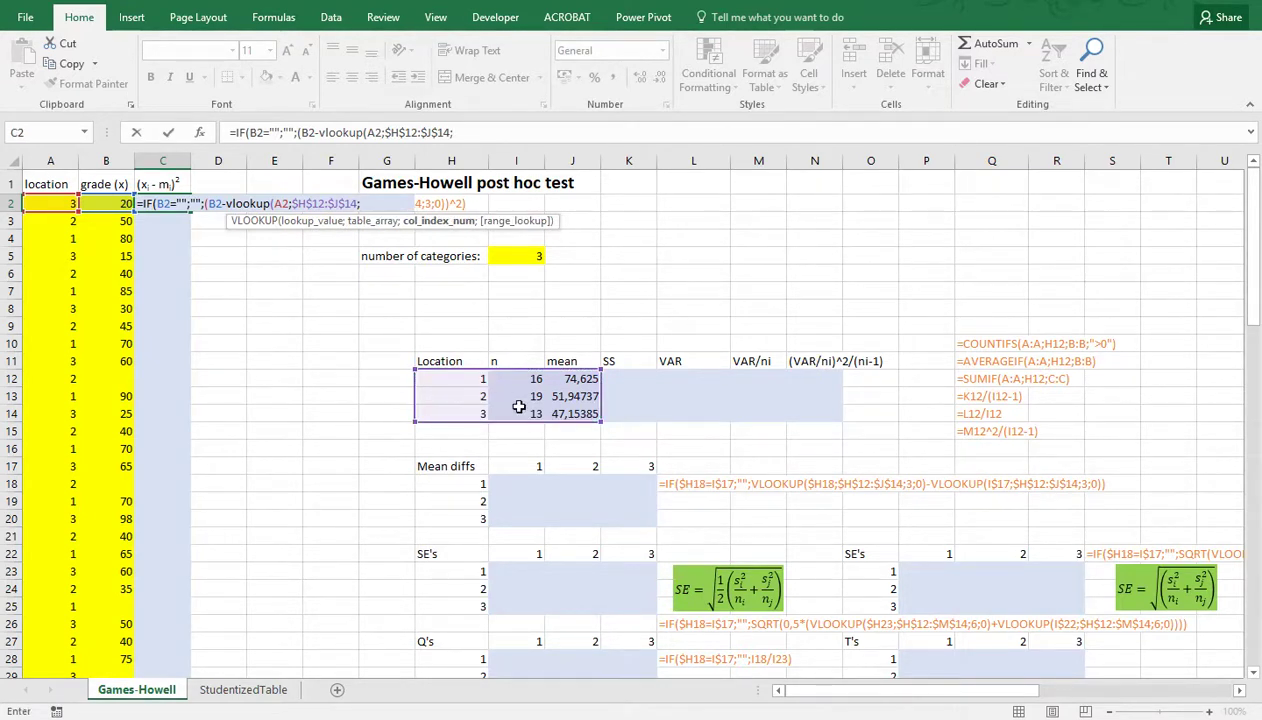
pyautogui.write('3;')
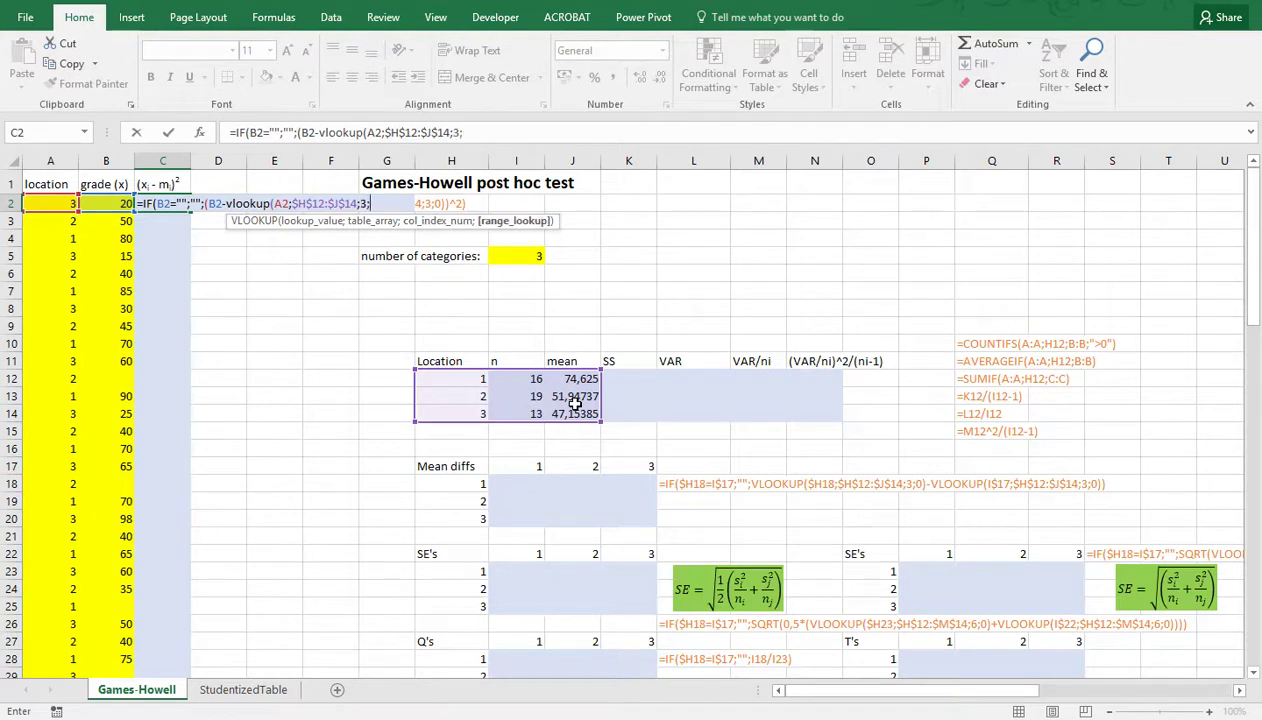
pyautogui.write('0)')
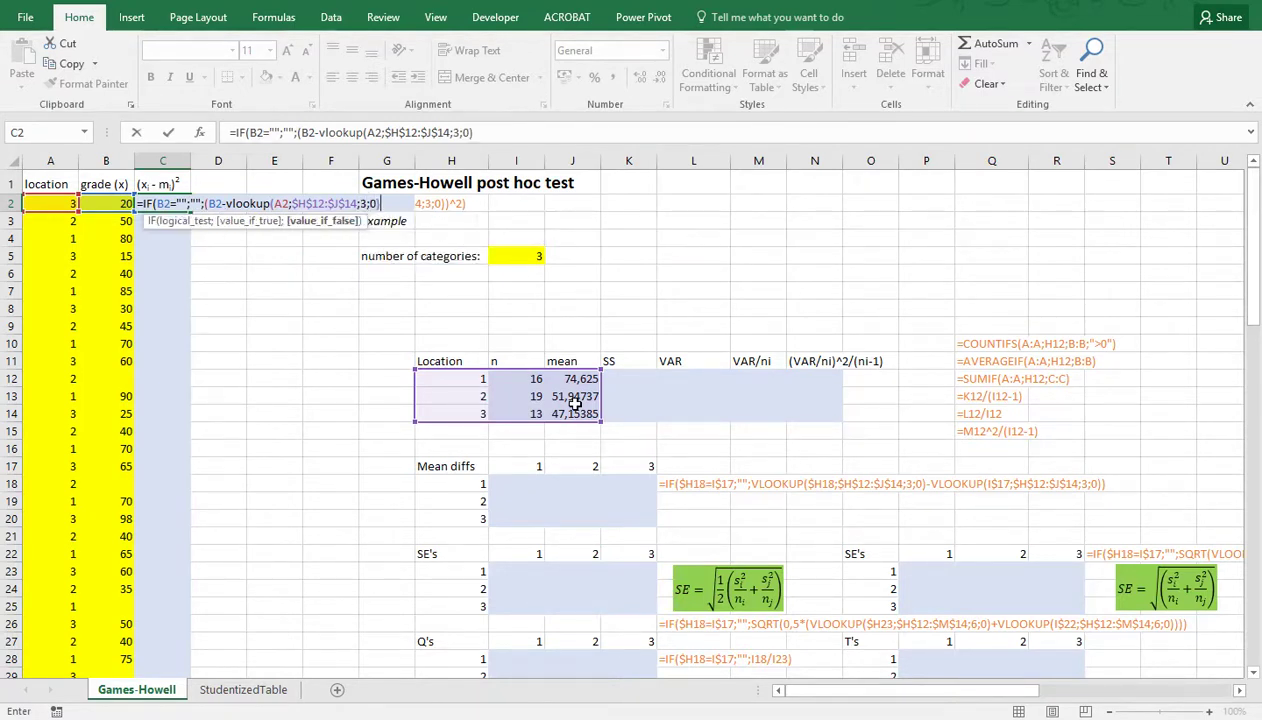
pyautogui.write(')^2)')
pyautogui.hotkey('ctrl', 'Return')
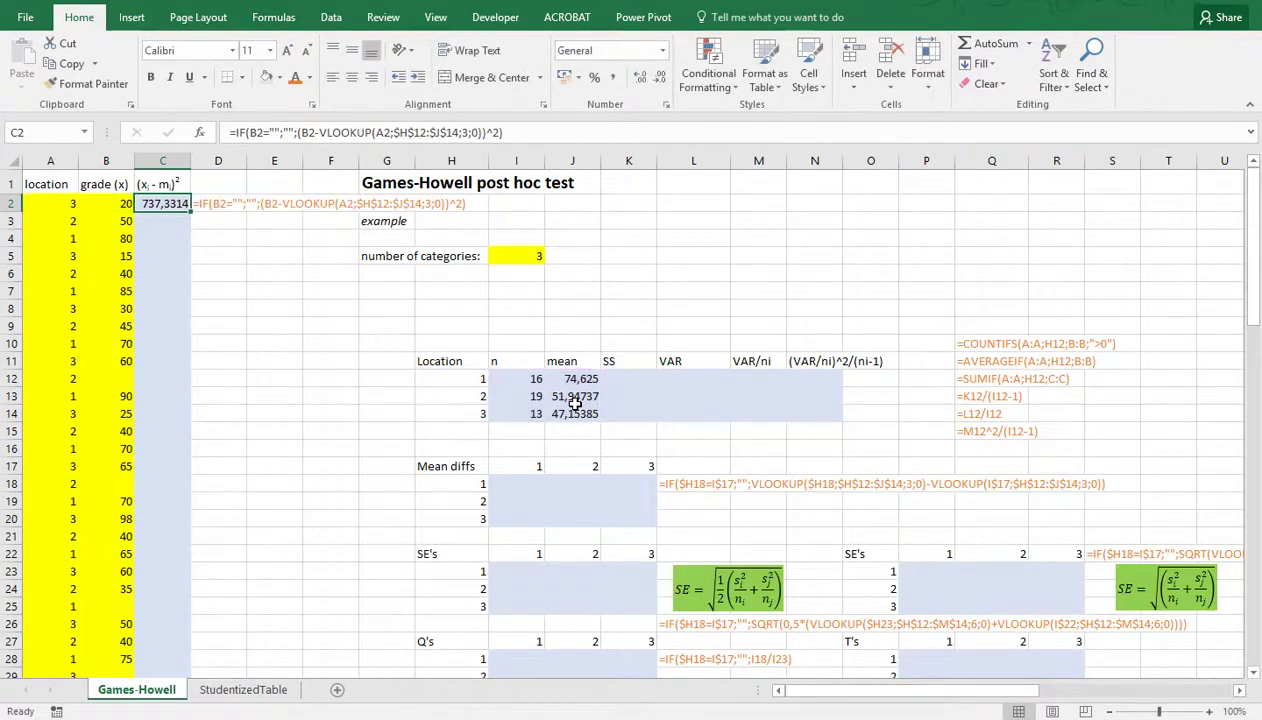
# Fill the squared-deviation formula from C2 down column C for all the remaining grades
pyautogui.press('Up')
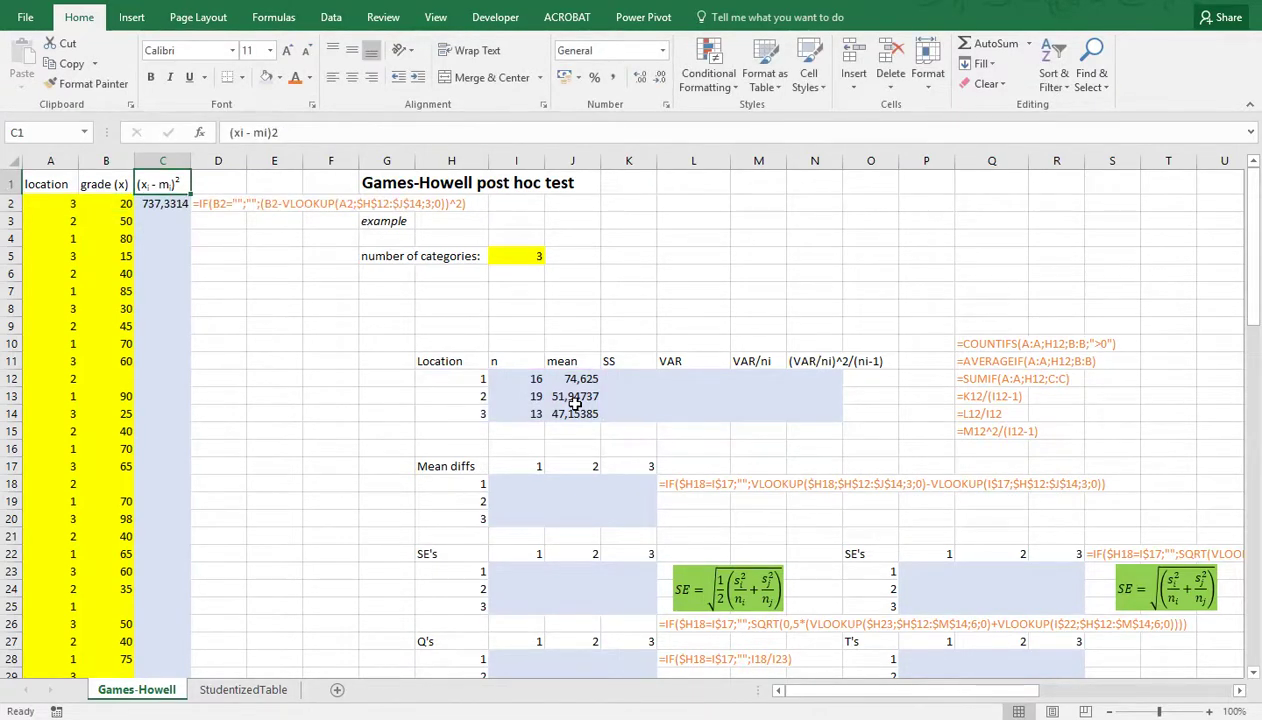
pyautogui.click(184, 207)
pyautogui.doubleClick(189, 211)
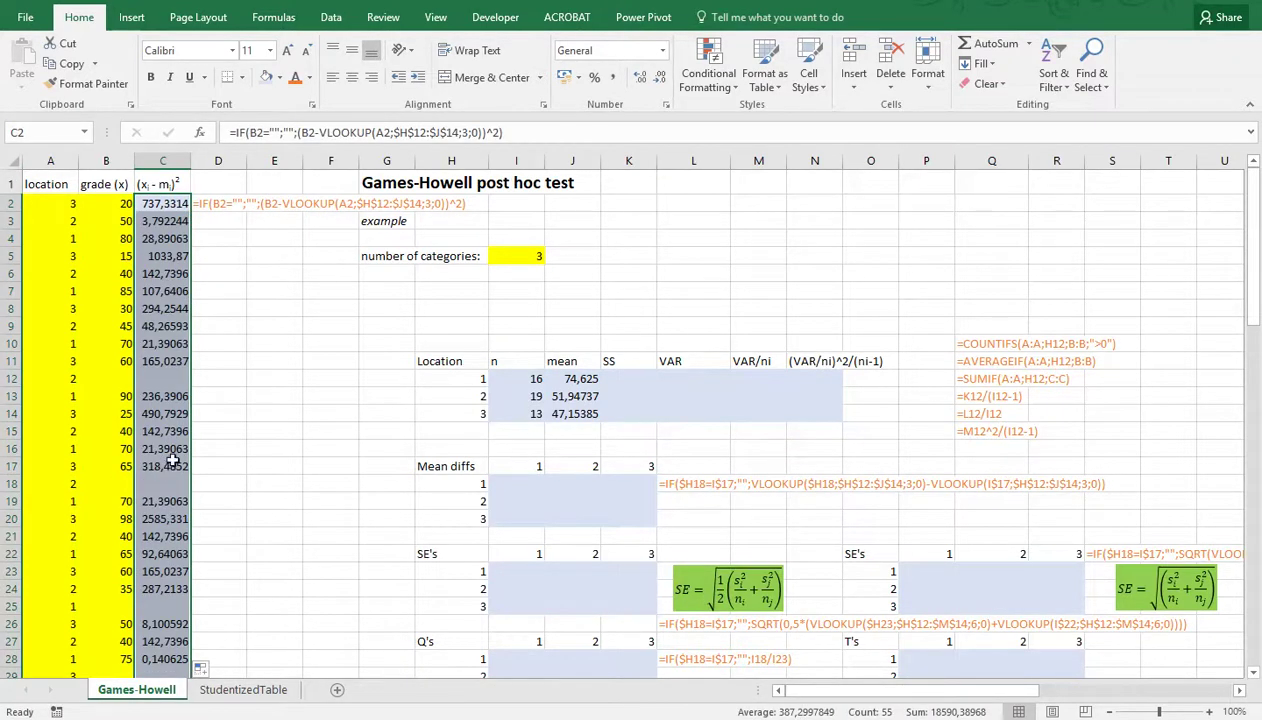
# Enter =SUMIF(A:A;H12;C:C) in K12 to calculate the sum of squares for location 1
pyautogui.click(610, 382)
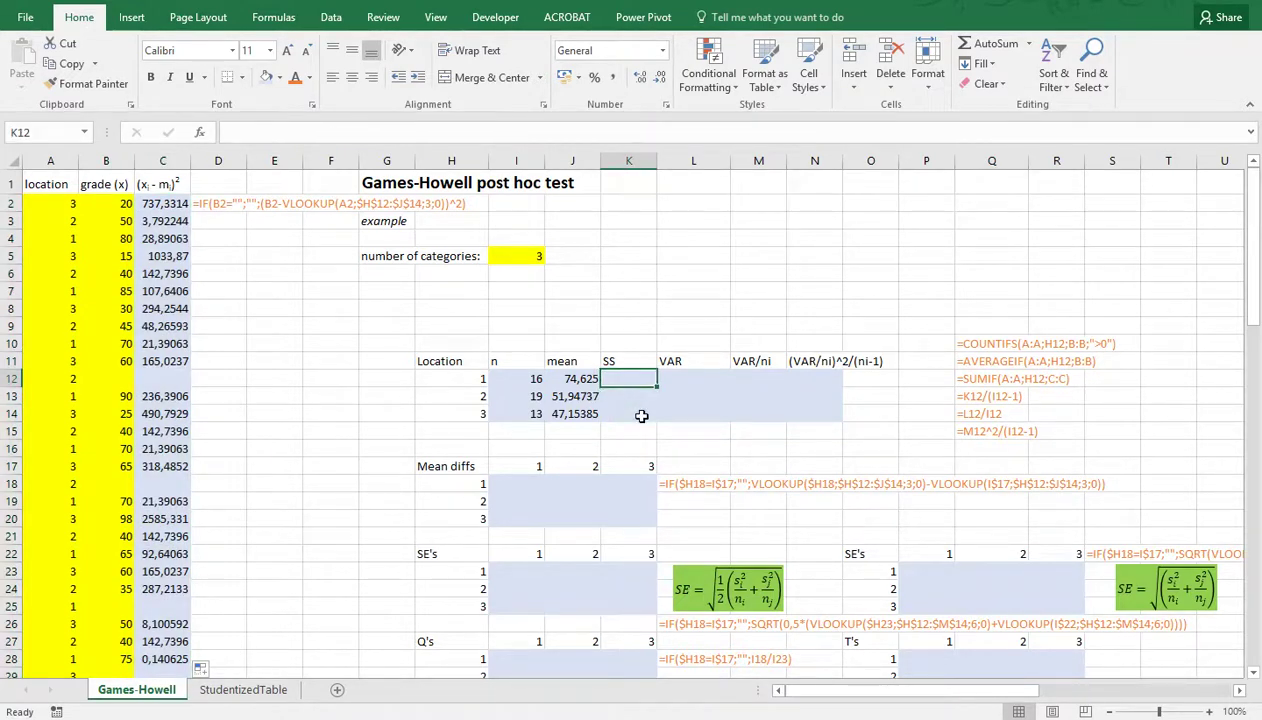
pyautogui.write('=su')
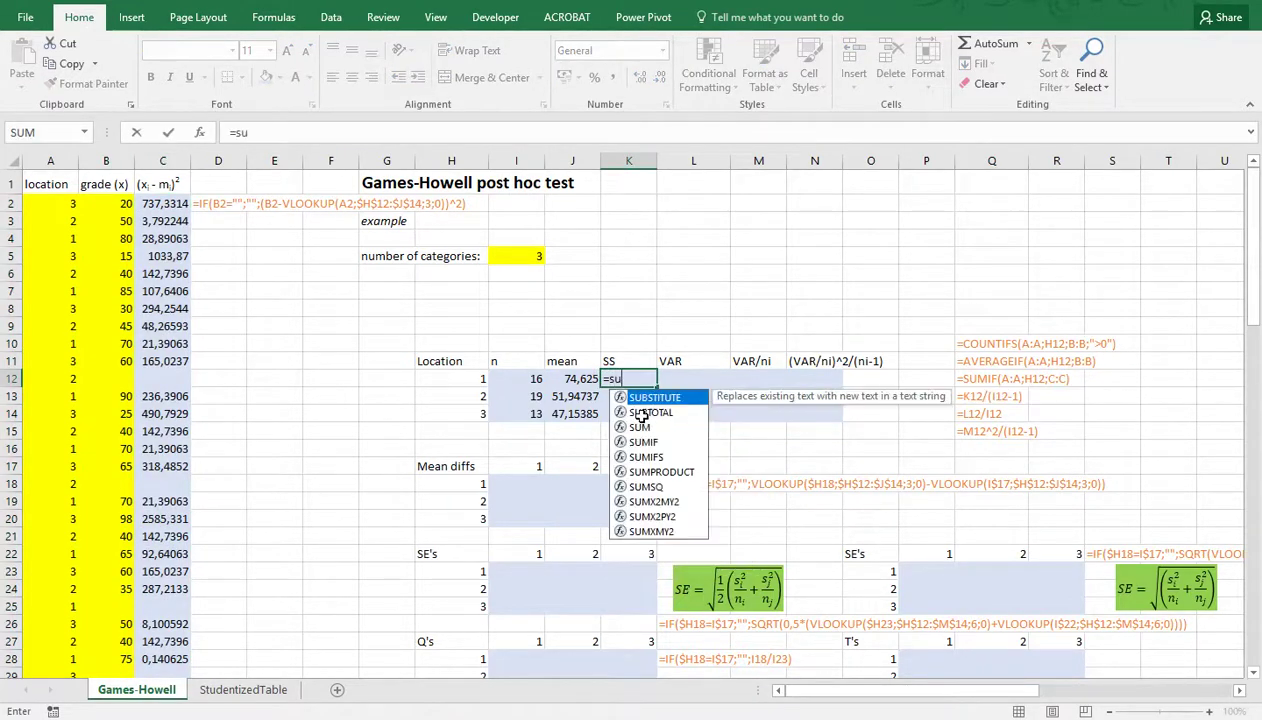
pyautogui.write('mif(')
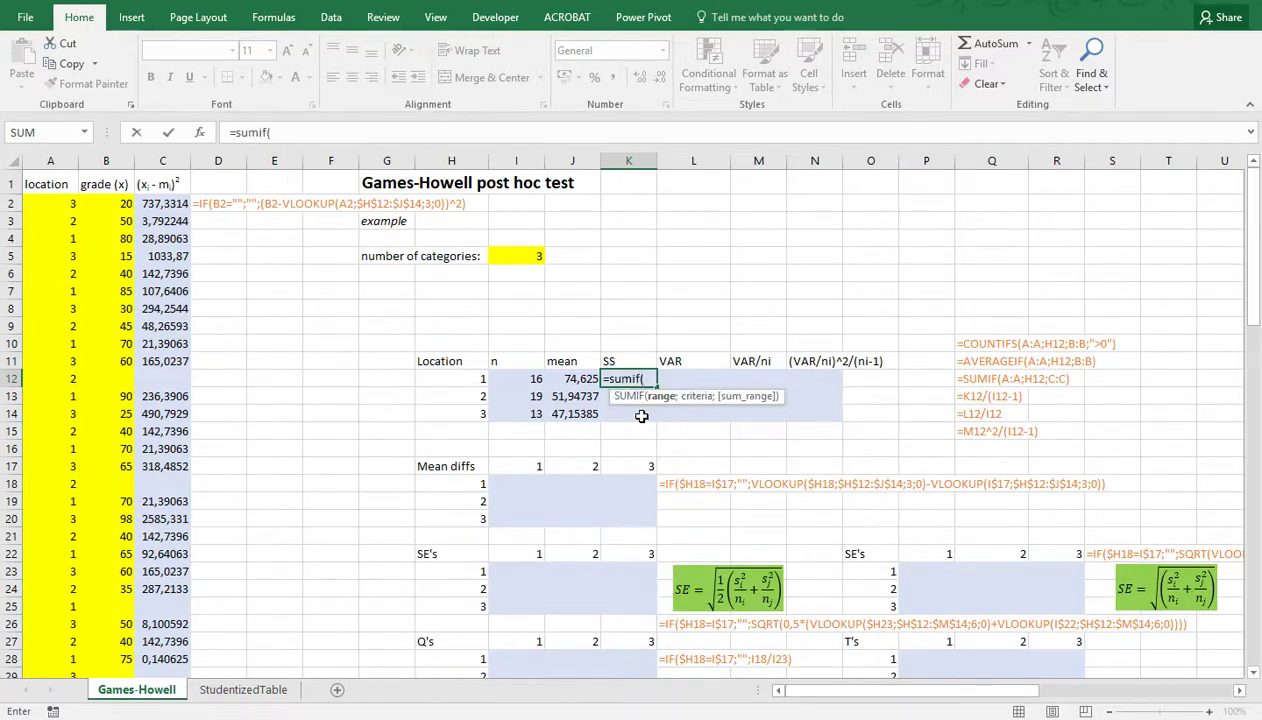
pyautogui.write('A:A')
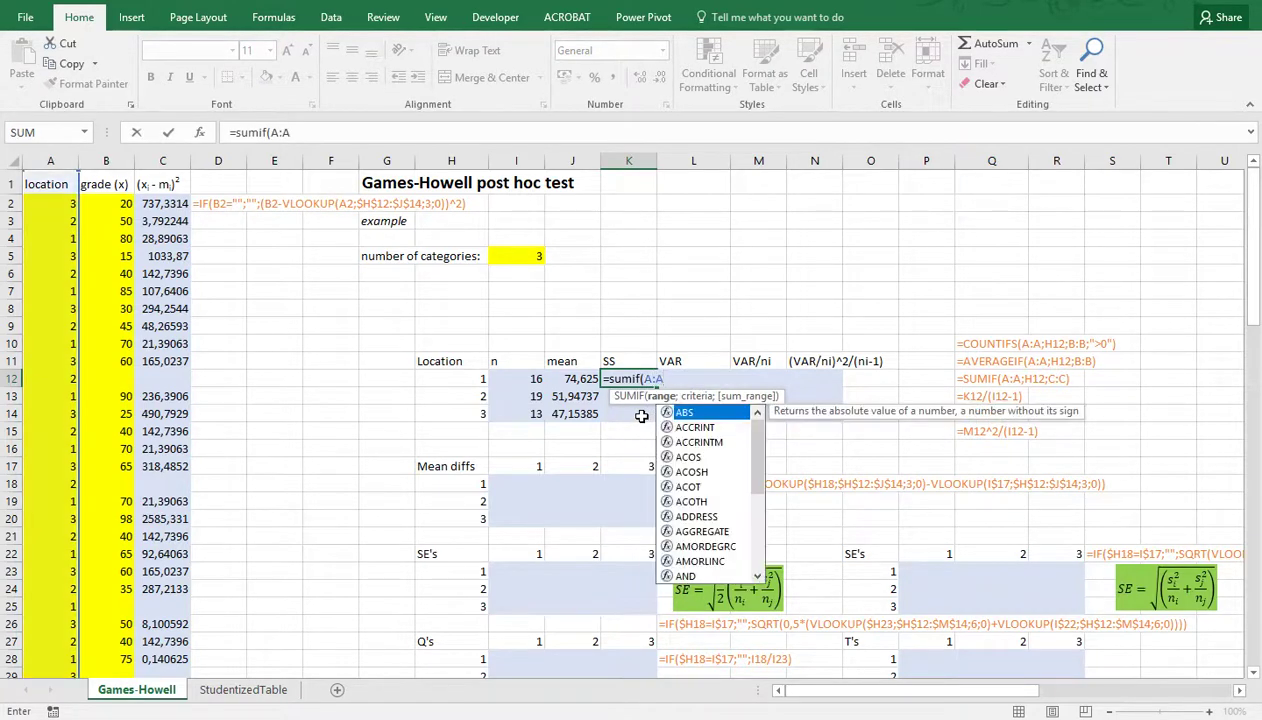
pyautogui.write(';')
pyautogui.press('Left')
pyautogui.press('Left')
pyautogui.press('Left')
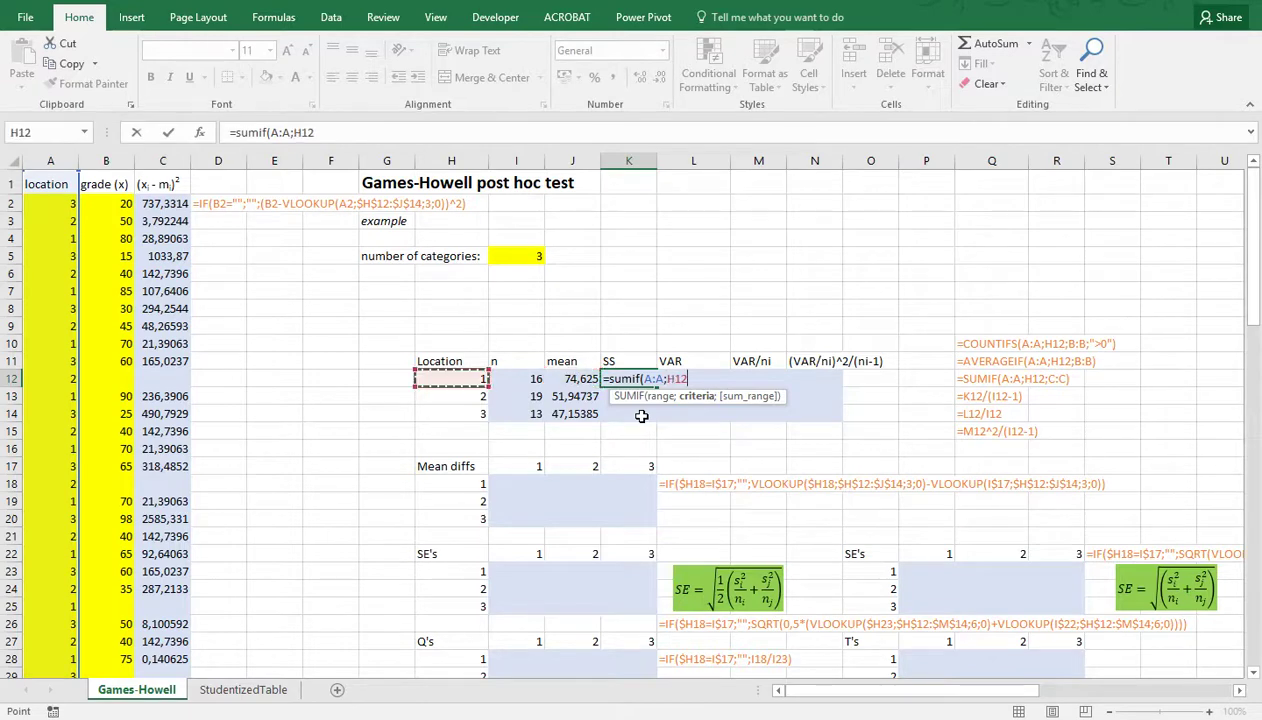
pyautogui.write(';')
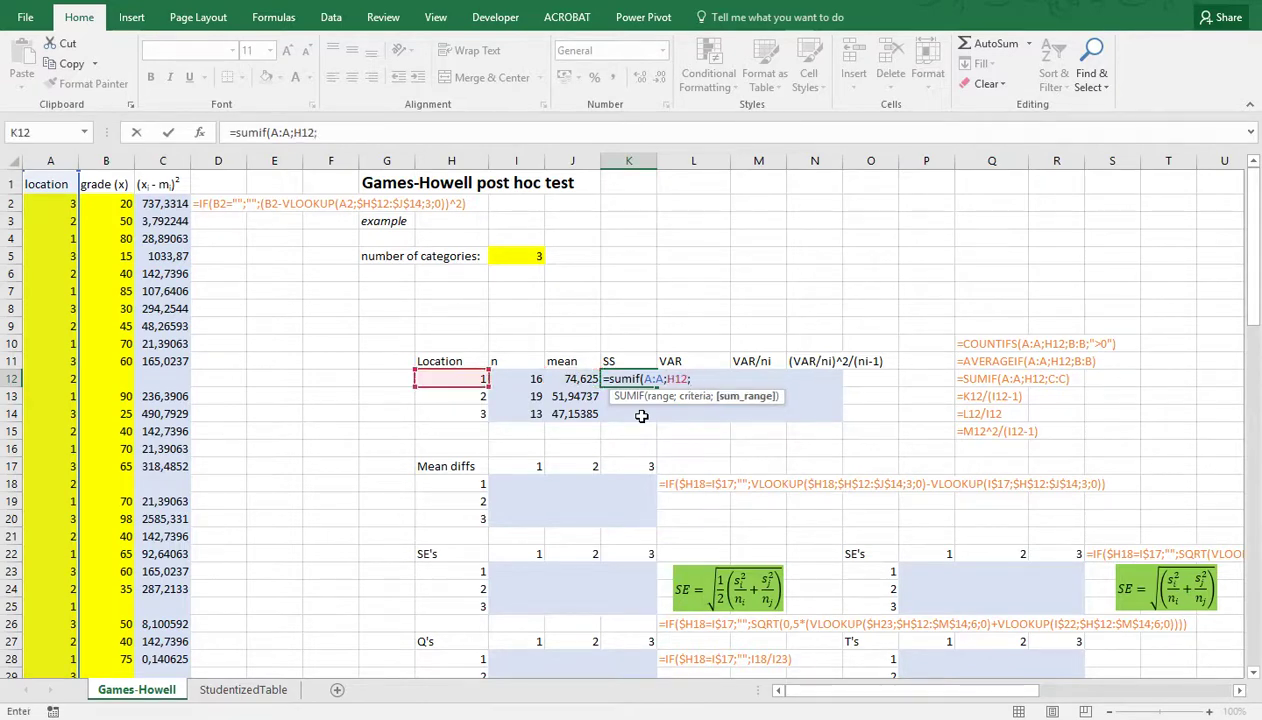
pyautogui.write('C:C')
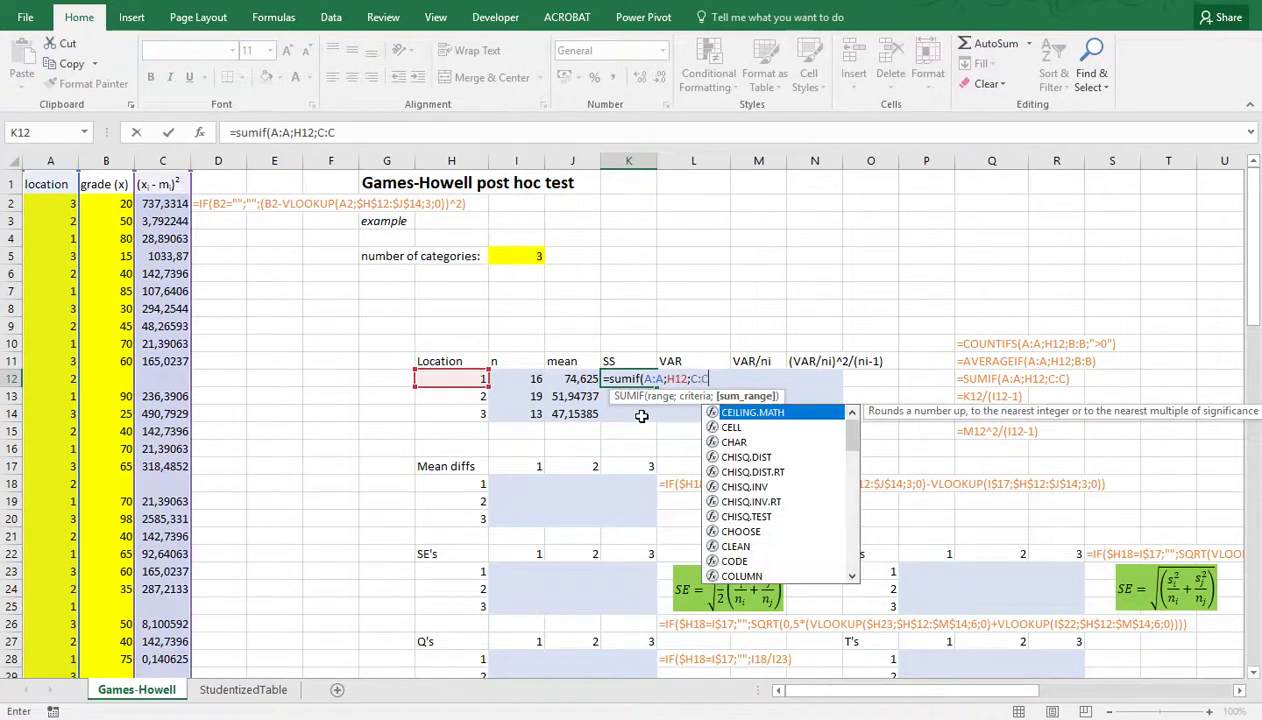
pyautogui.press('Return')
# Copy the sum-of-squares formula from K12 down through K14 for the remaining locations
pyautogui.press('Up')
pyautogui.hotkey('ctrl', 'c')
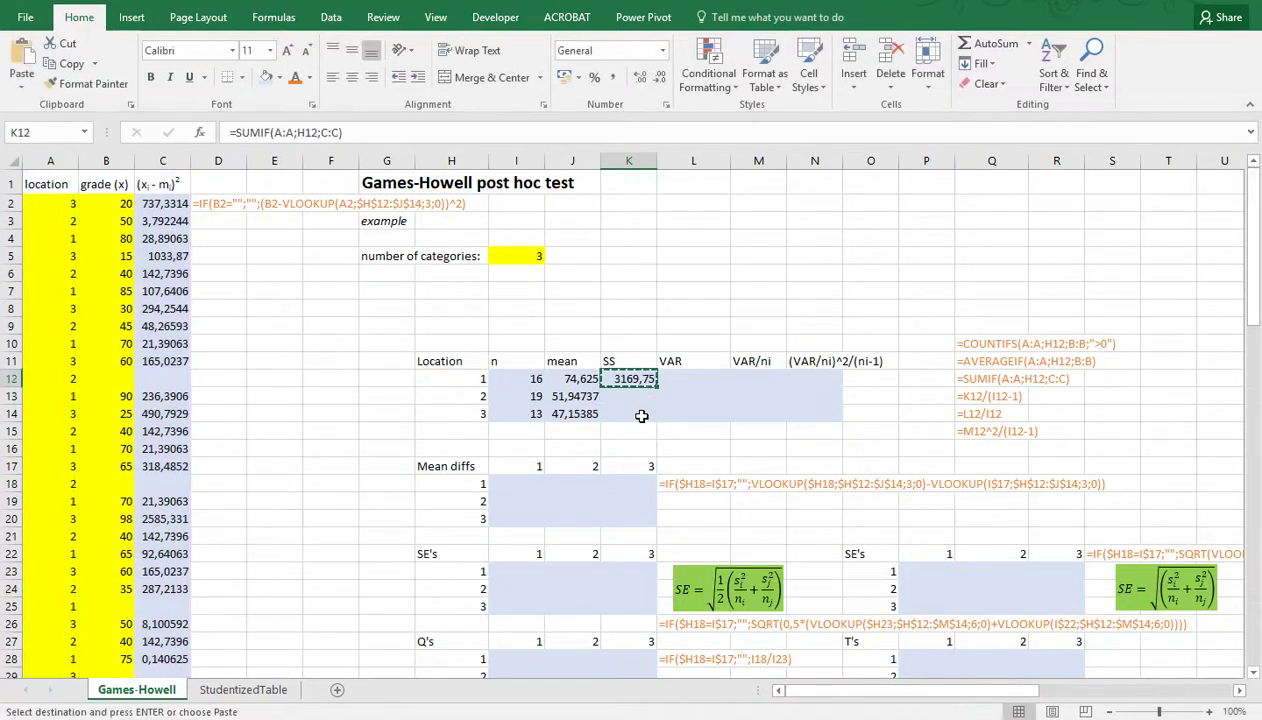
pyautogui.hotkey('shift', 'Down')
pyautogui.hotkey('shift', 'Down')
pyautogui.hotkey('ctrl', 'v')
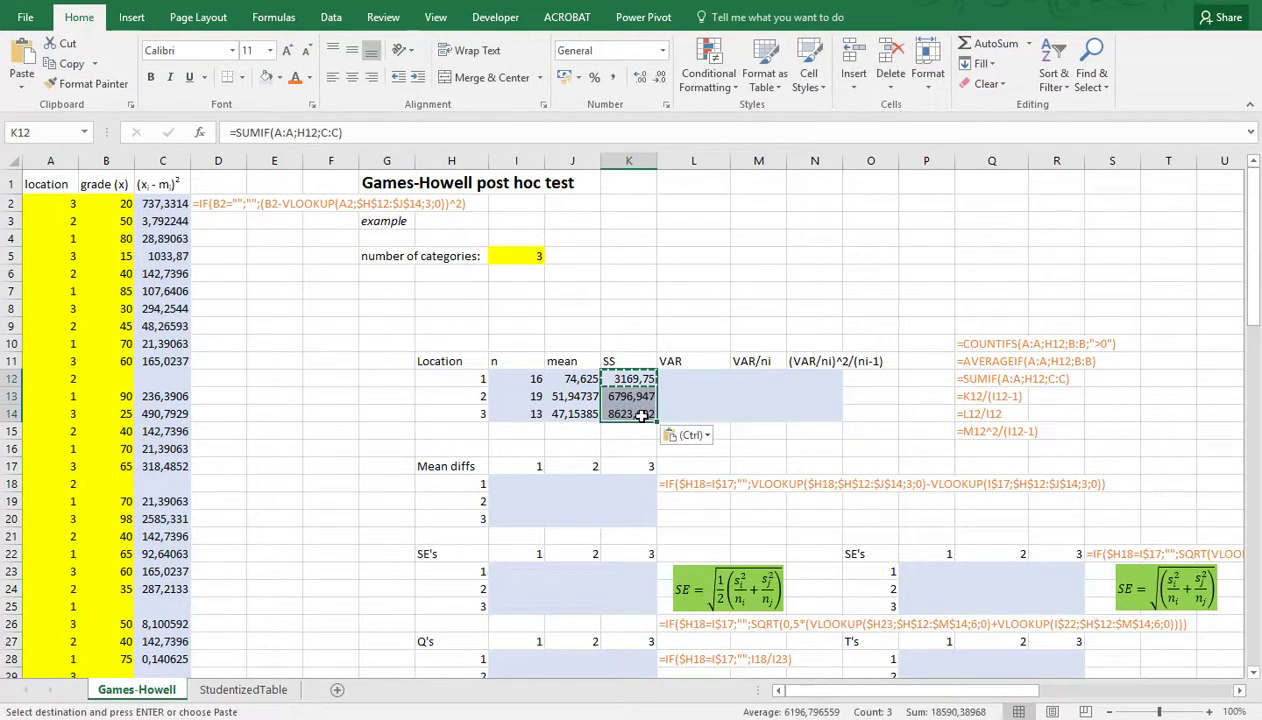
# Enter =K12/(I12-1) in L12 to calculate the variance for location 1
pyautogui.press('Right')
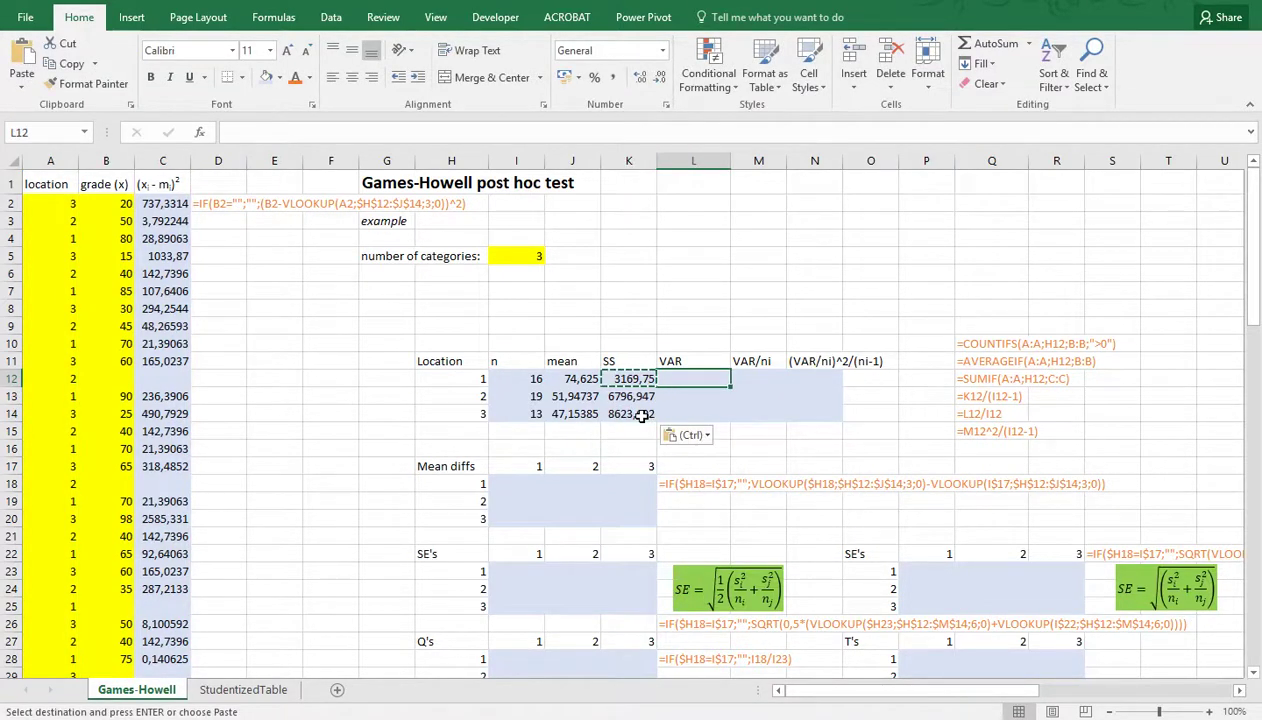
pyautogui.press('Escape')
pyautogui.write('=')
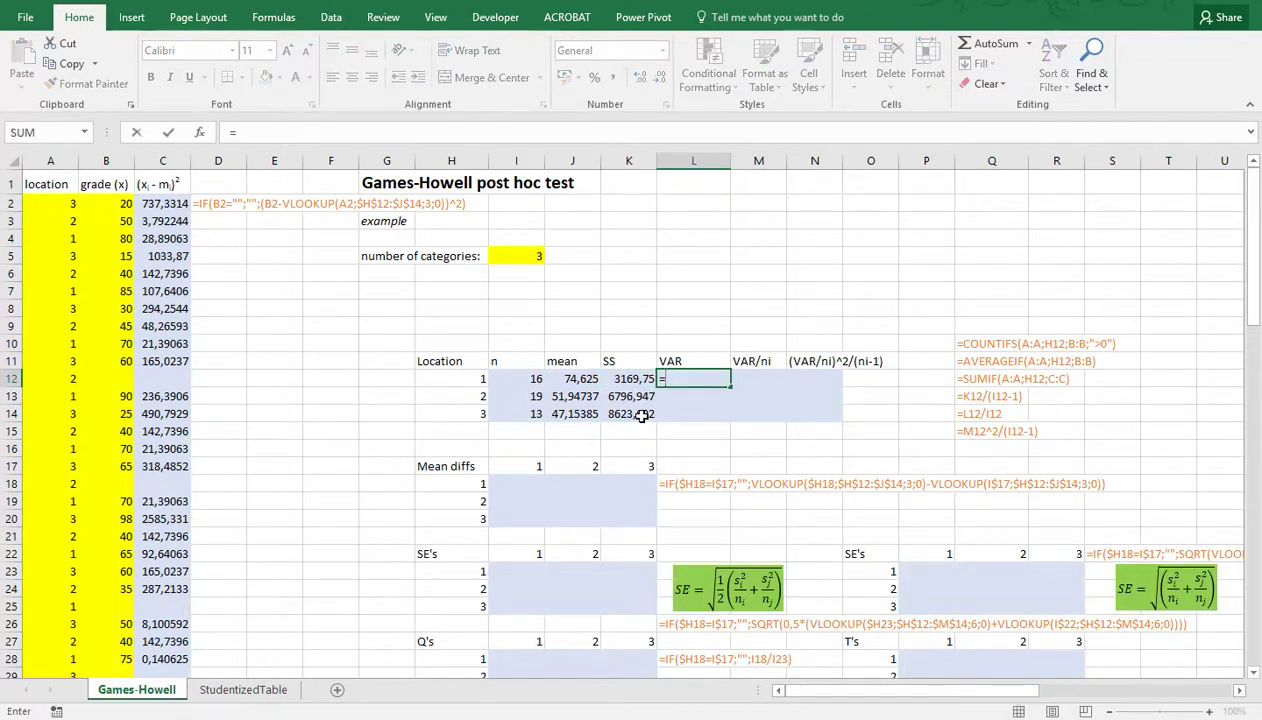
pyautogui.write('K12/(')
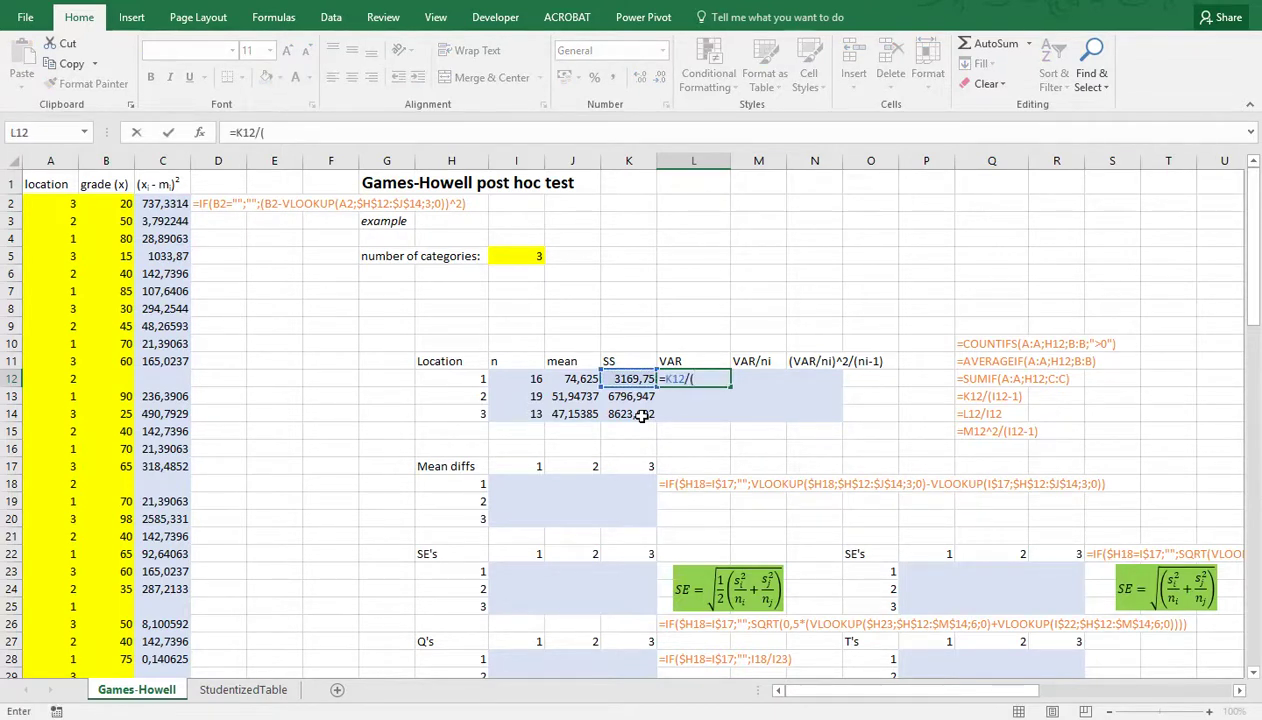
pyautogui.write('I12-1')
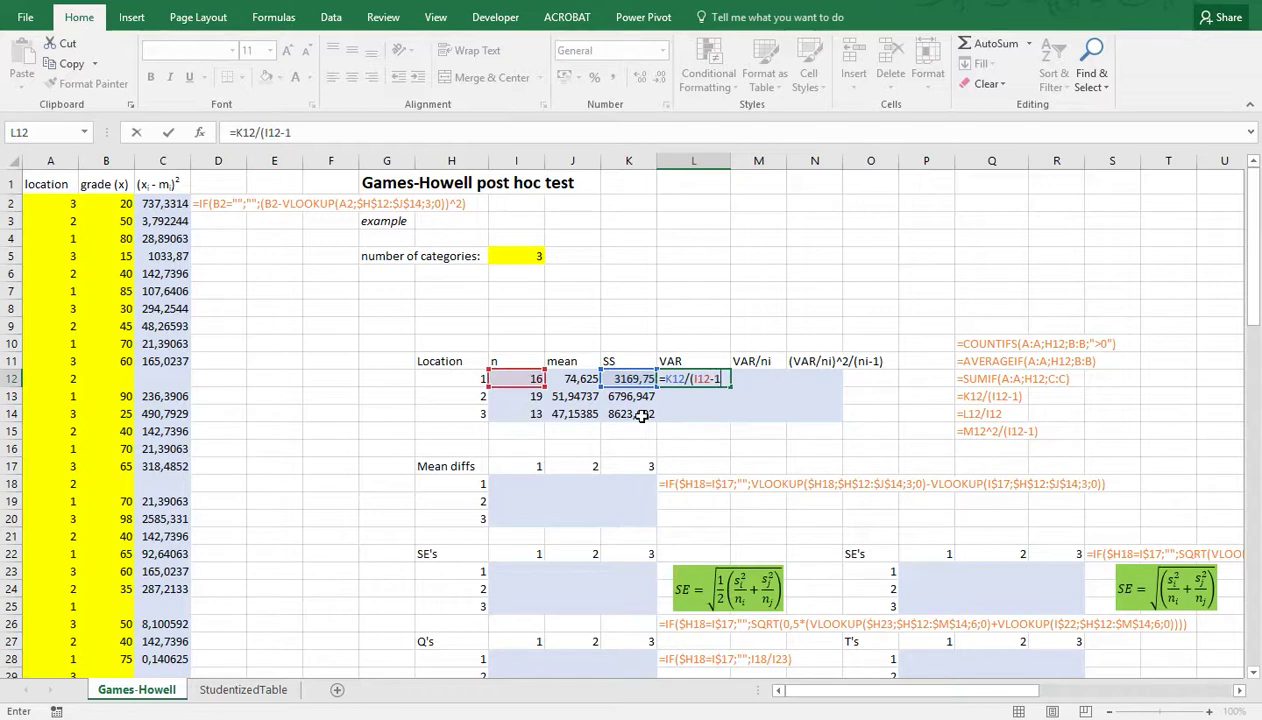
pyautogui.press('Return')
# Copy the variance formula from L12 to L13 and L14 for the other two locations
pyautogui.press('Up')
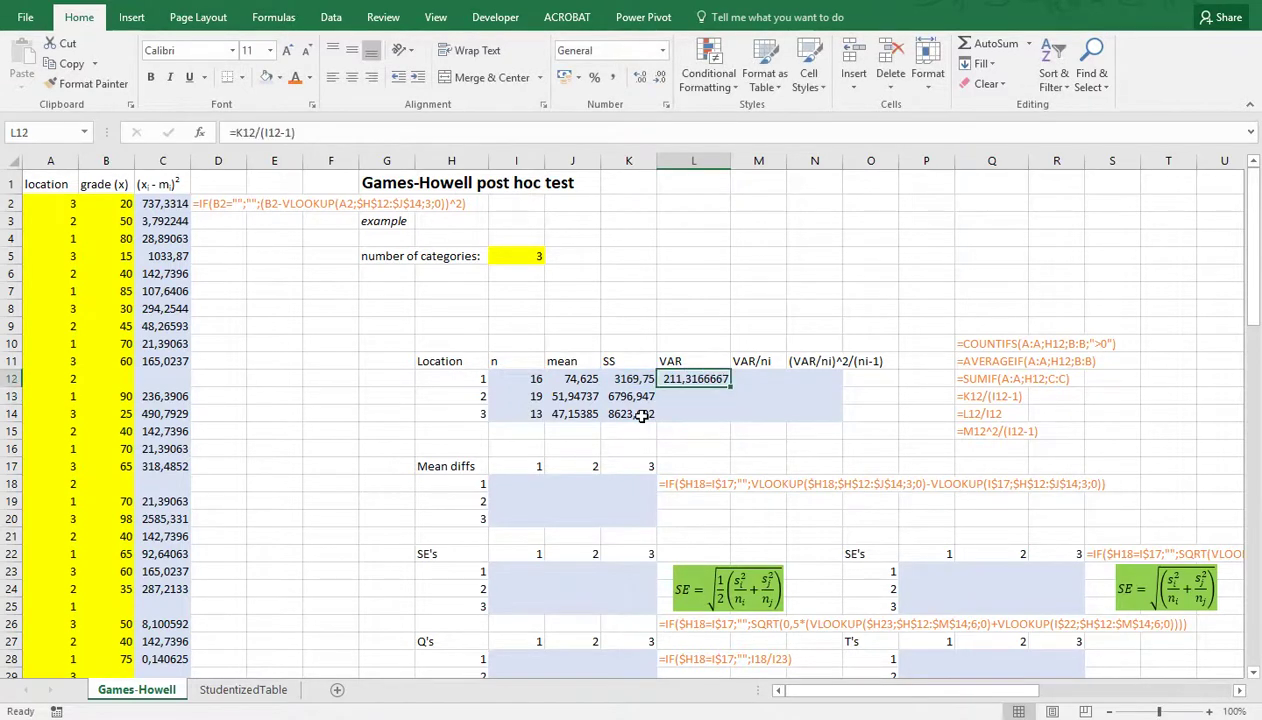
pyautogui.hotkey('ctrl', 'c')
pyautogui.press('Down')
pyautogui.hotkey('shift', 'Down')
pyautogui.hotkey('ctrl', 'v')
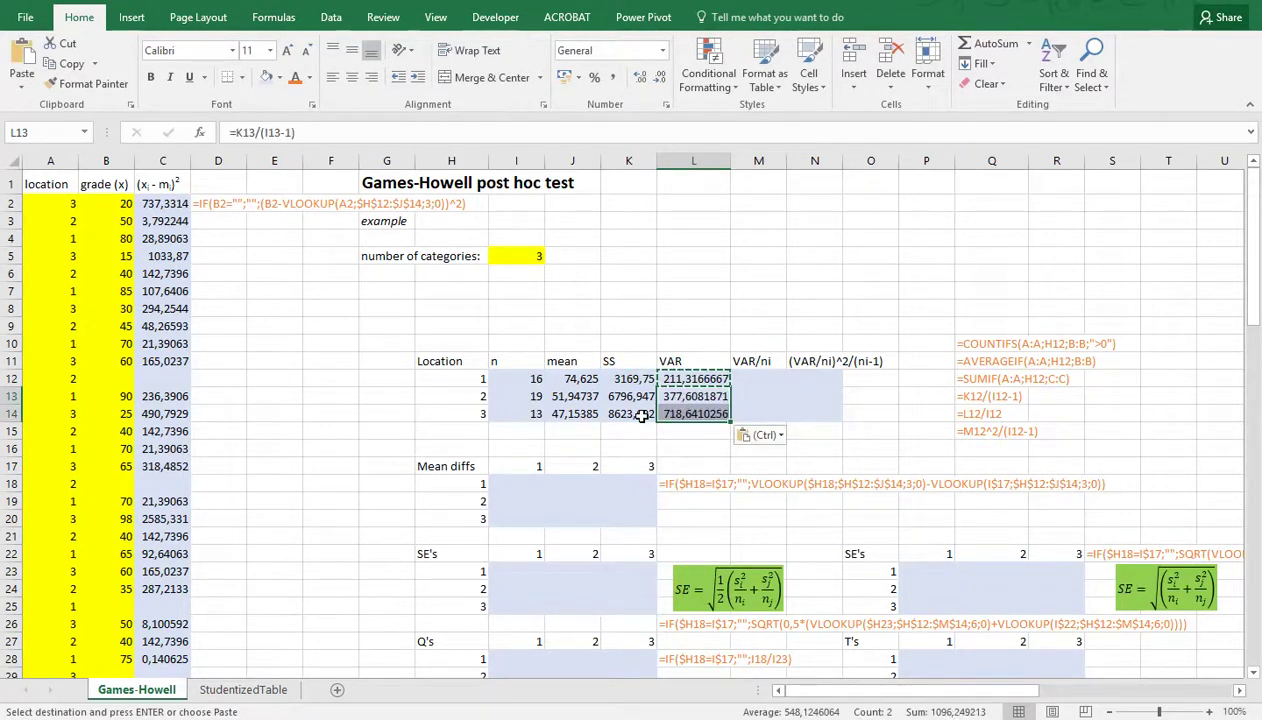
# Enter =L12/I12 in M12 to divide the variance by the count for location 1
pyautogui.press('Right')
pyautogui.press('Up')
pyautogui.write('=')
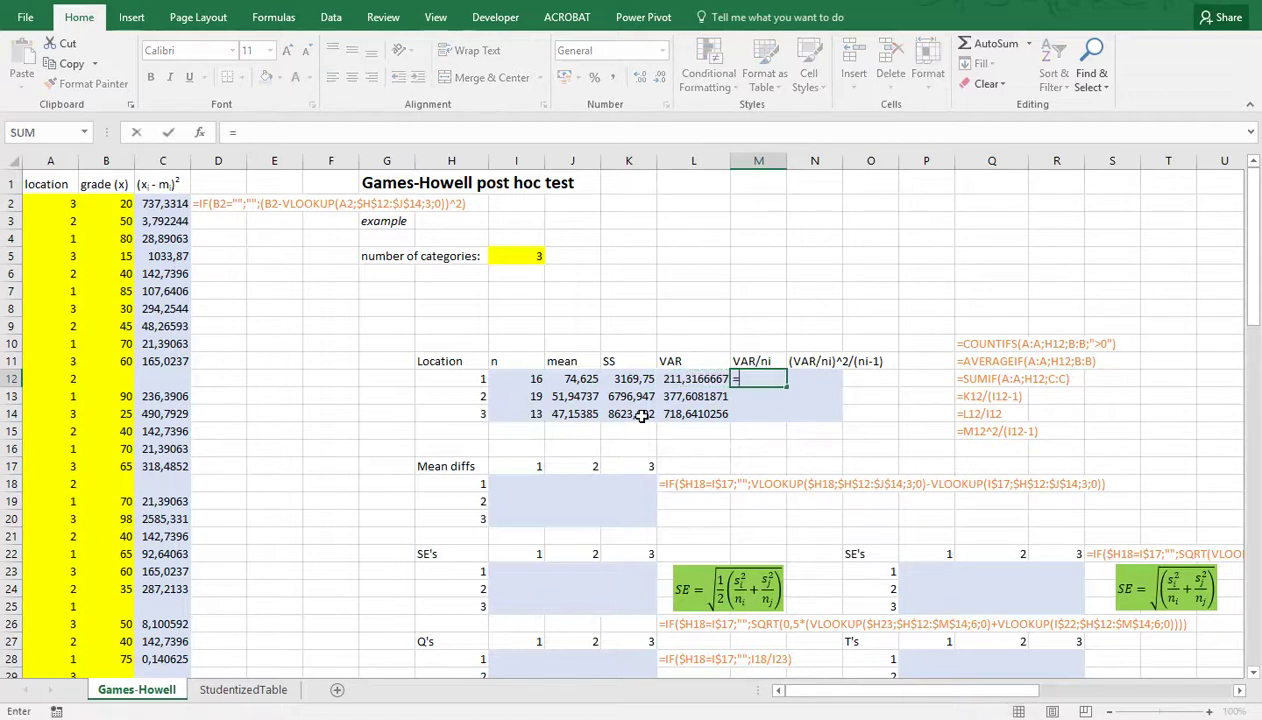
pyautogui.press('Left')
pyautogui.write('/')
pyautogui.press('Left')
pyautogui.press('Left')
pyautogui.press('Left')
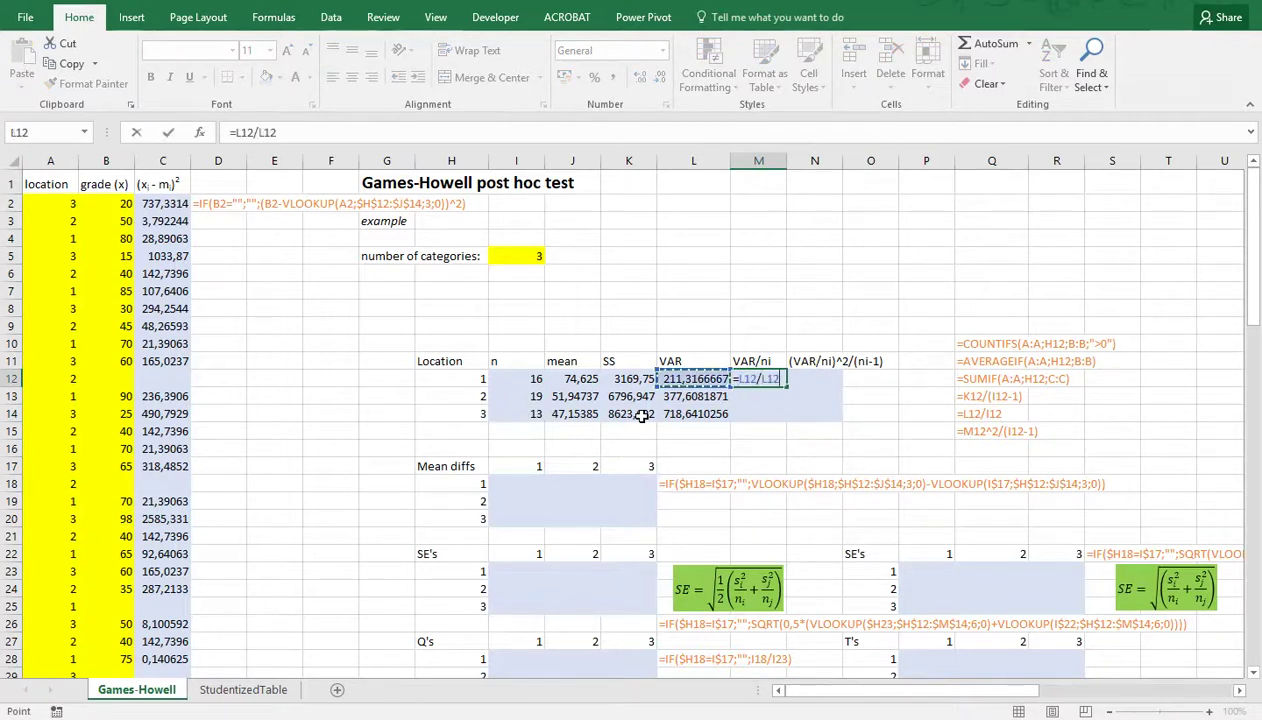
pyautogui.press('Return')
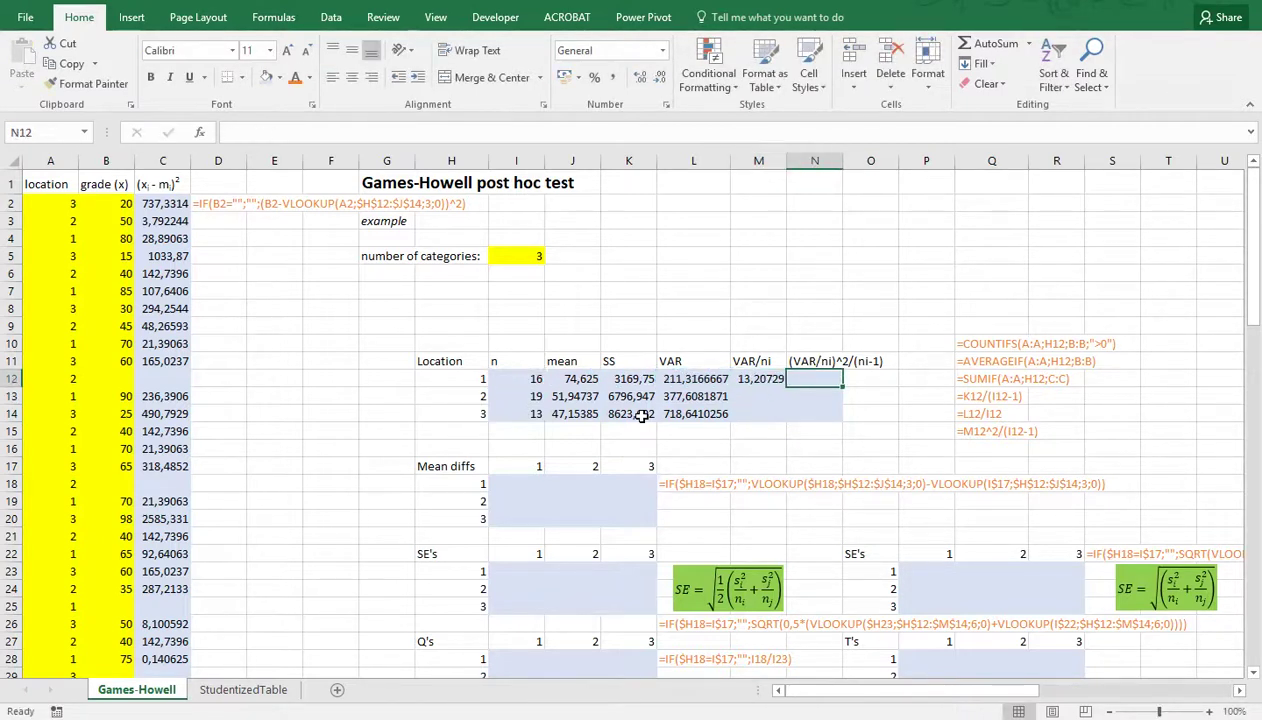
# Enter =M12^2/(I12-1) in N12 to calculate (VAR/ni)^2/(ni-1) for location 1
pyautogui.write('=')
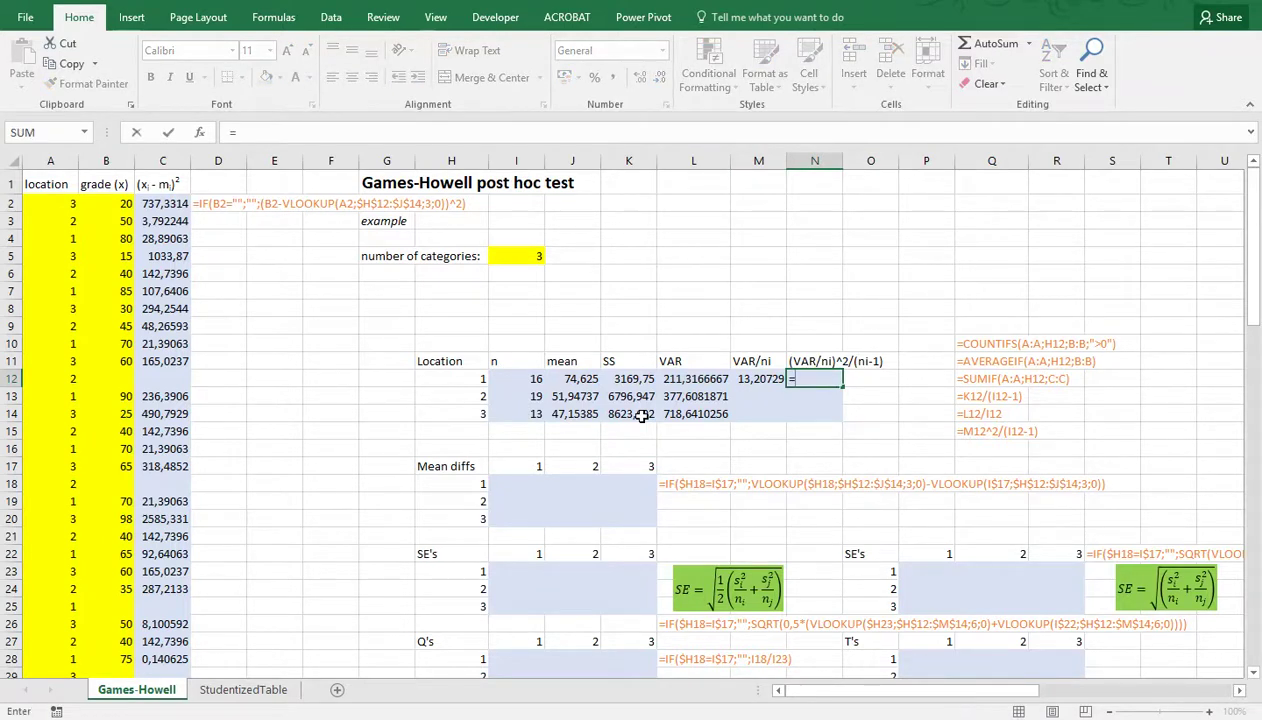
pyautogui.press('Left')
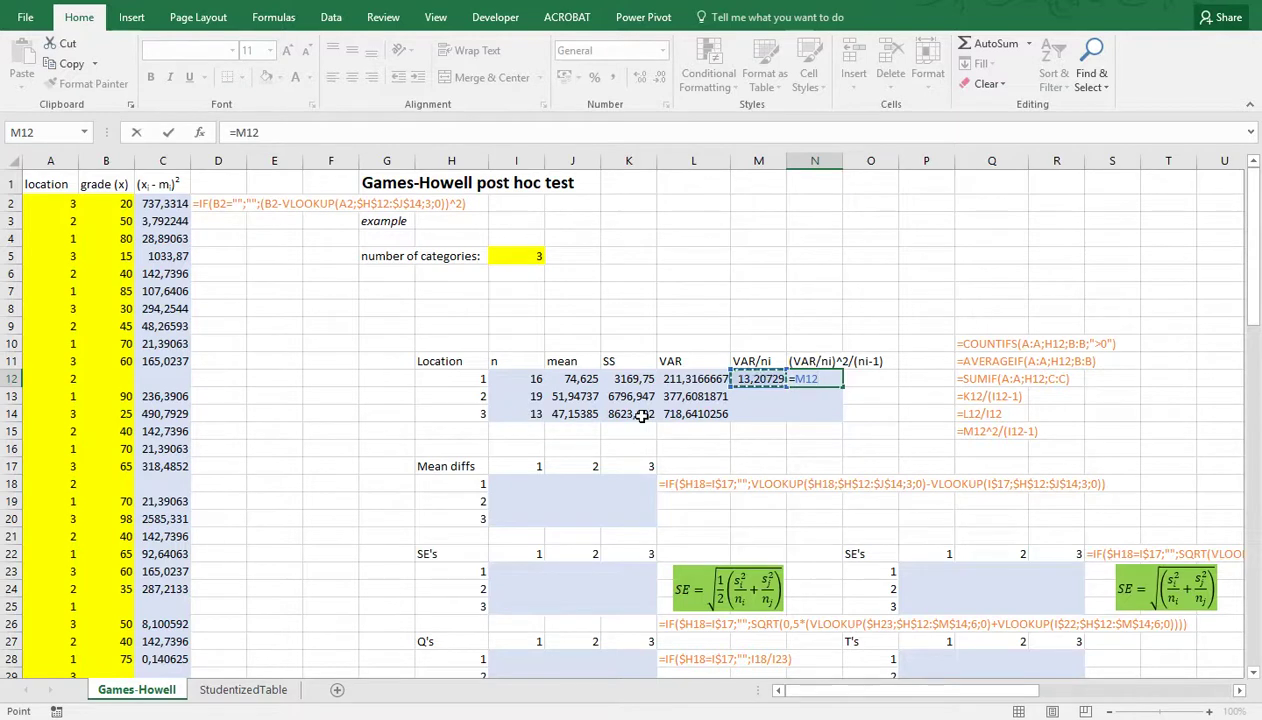
pyautogui.write('^2')
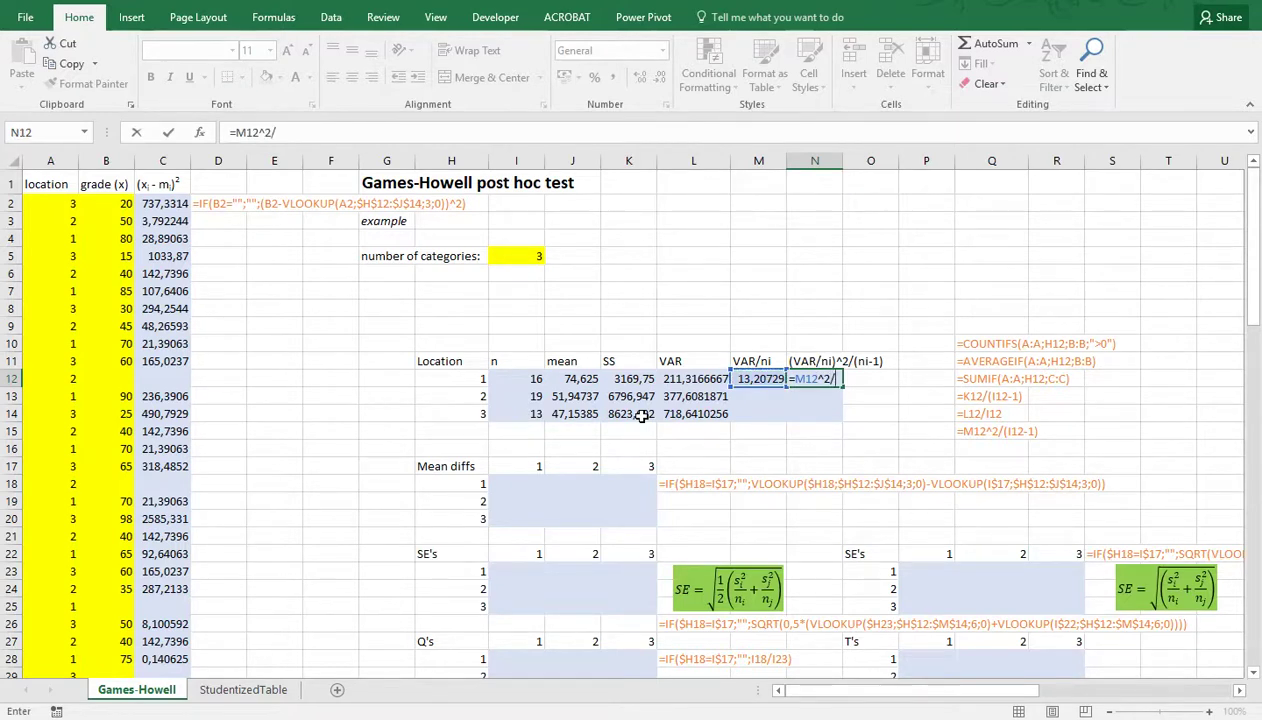
pyautogui.write('/(')
pyautogui.press('Left')
pyautogui.press('Left')
pyautogui.press('Left')
pyautogui.press('Left')
pyautogui.press('Left')
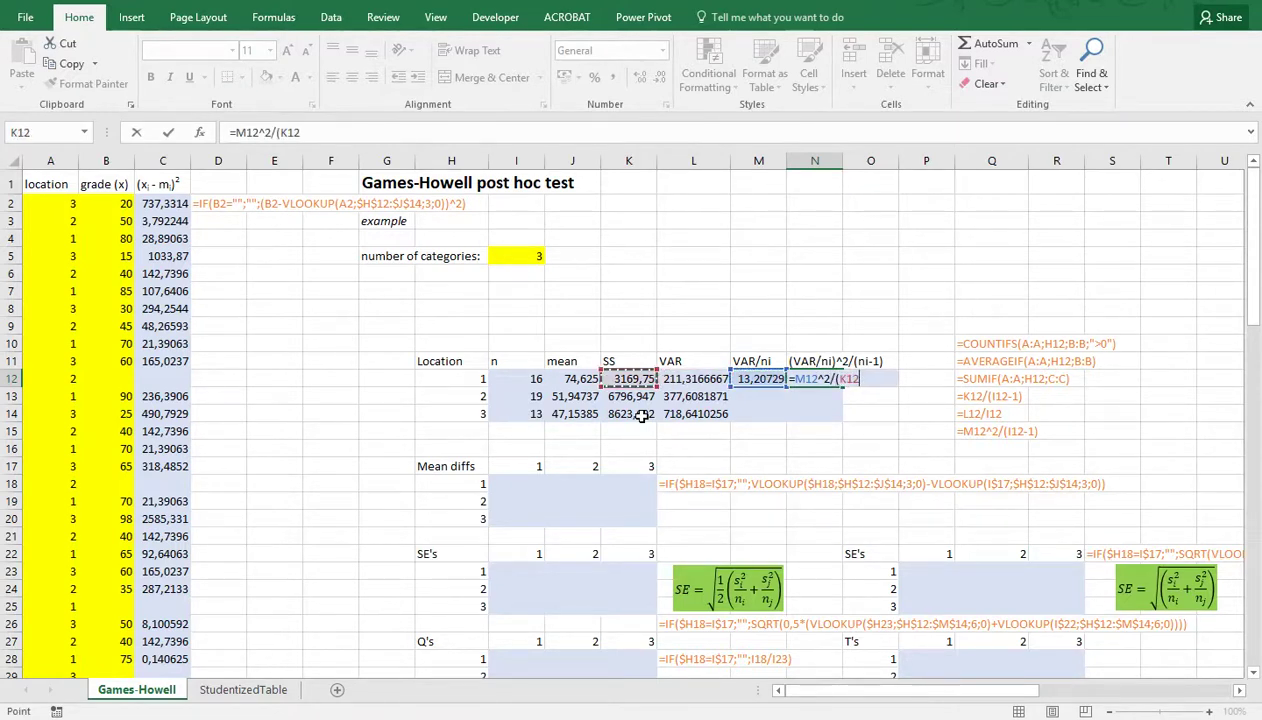
pyautogui.write('-1')
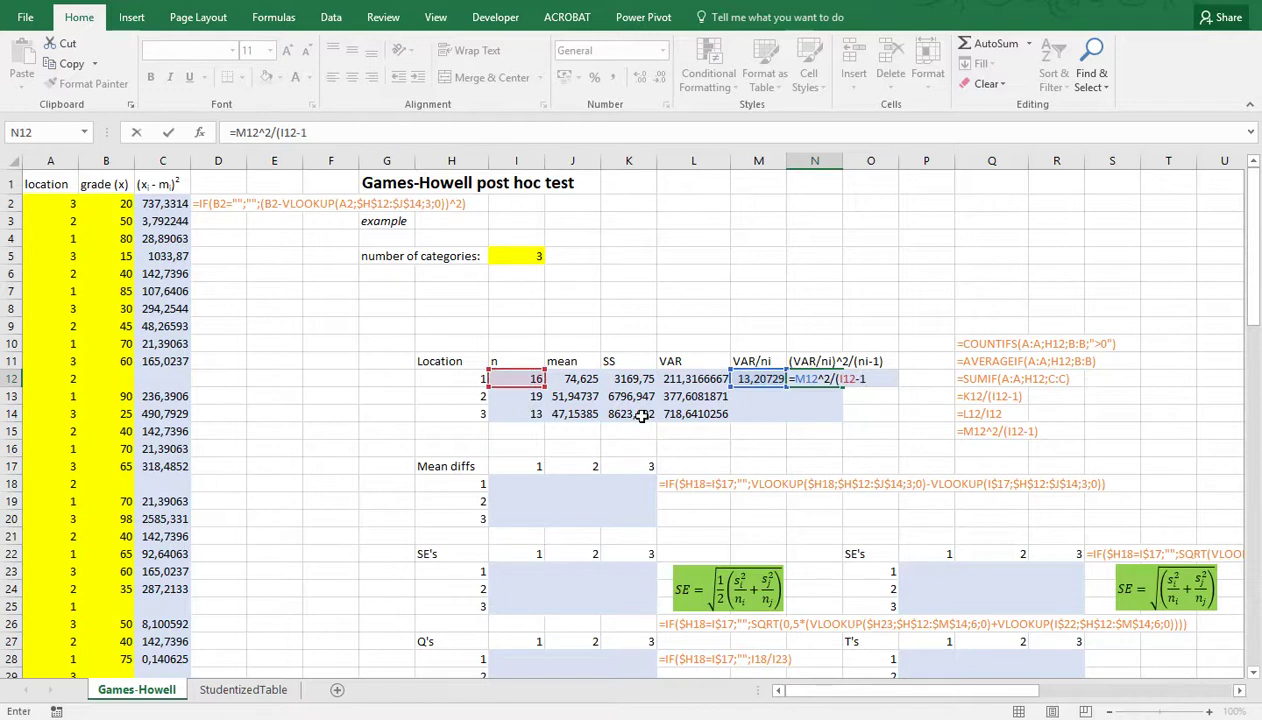
pyautogui.press('Return')
# Copy the formulas in M12:N12 down to M13:N14 for the other two locations
pyautogui.press('Up')
pyautogui.press('Left')
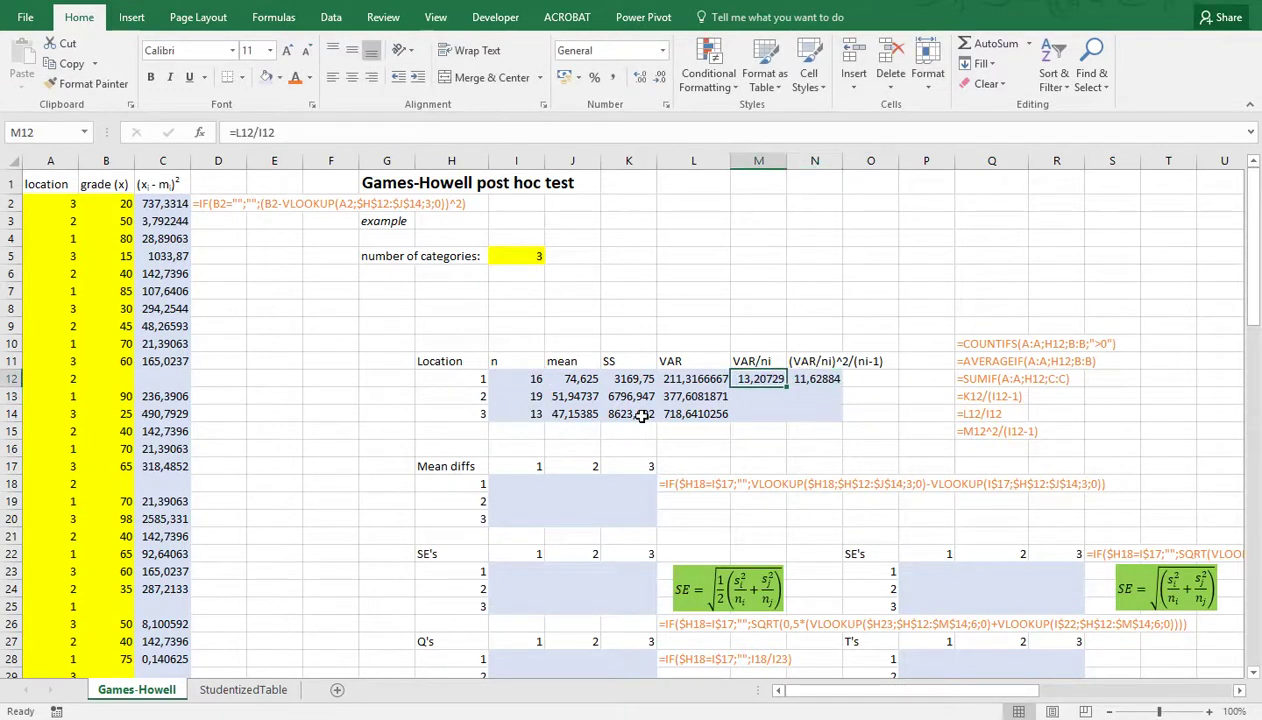
pyautogui.hotkey('shift', 'Right')
pyautogui.press('Down')
pyautogui.hotkey('shift', 'Down')
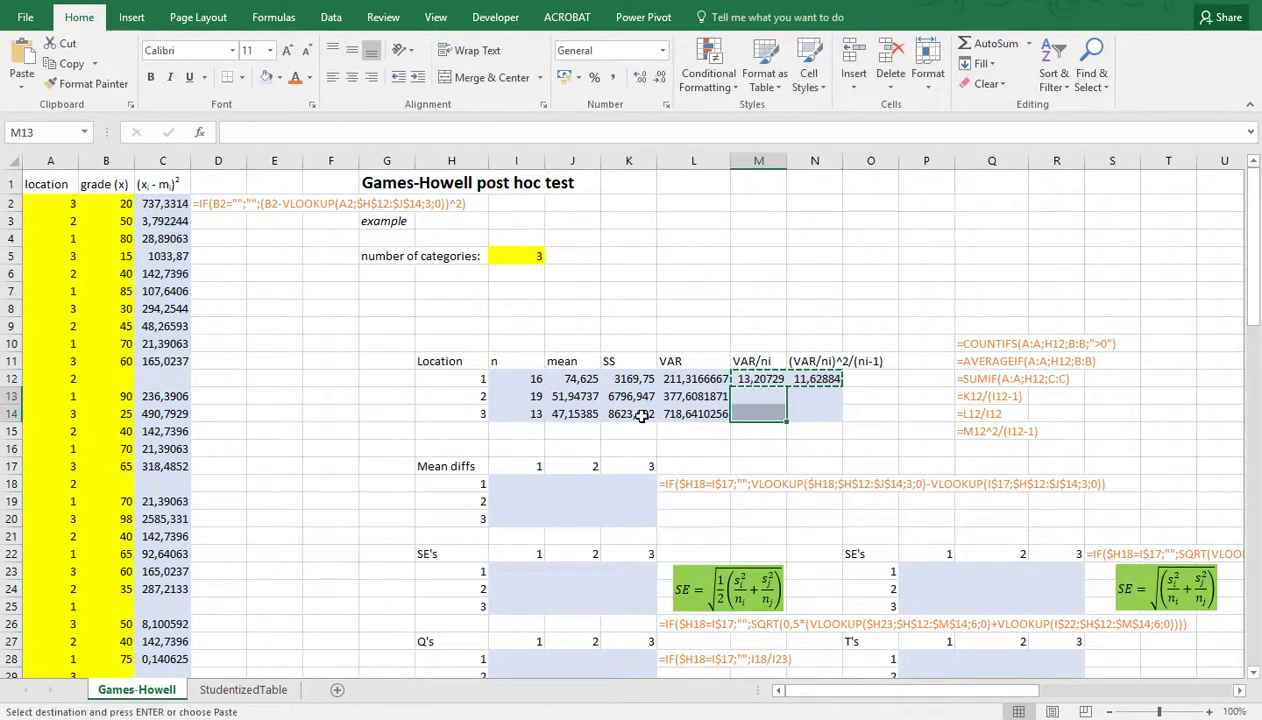
pyautogui.hotkey('shift', 'Right')
pyautogui.hotkey('ctrl', 'v')
pyautogui.press('Left')
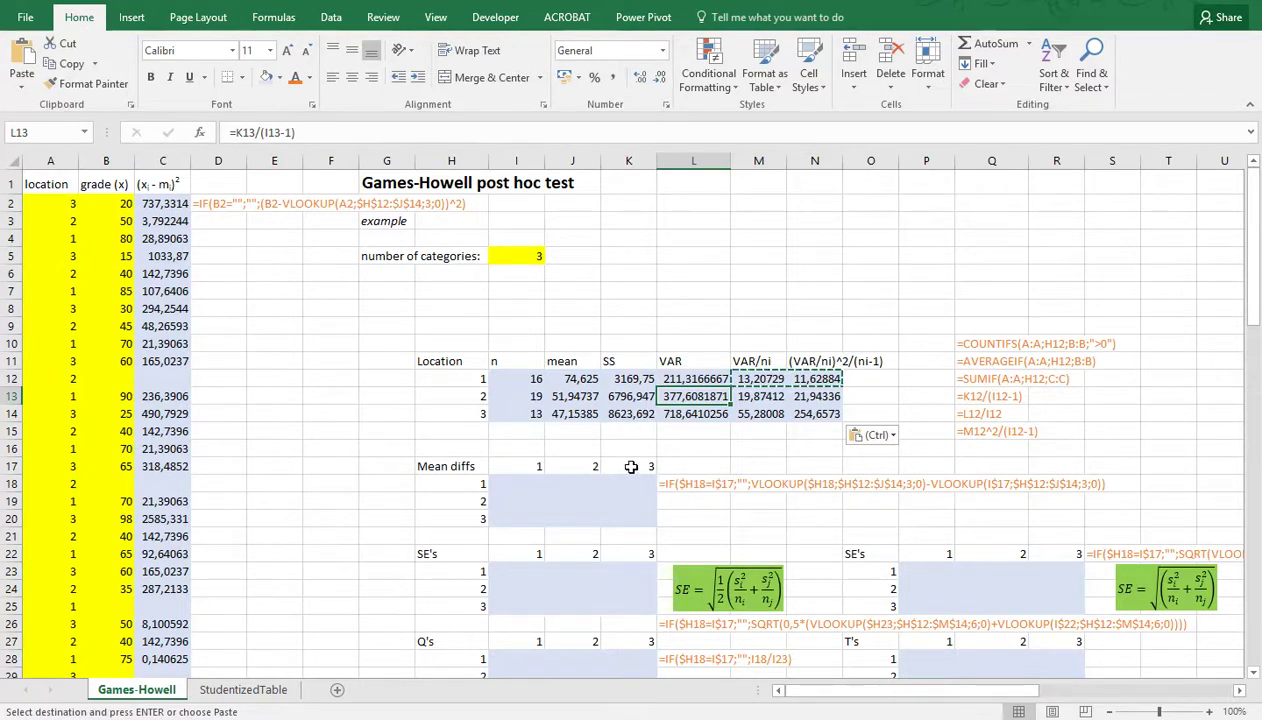
# Begin the mean-difference formula in I19 with =IF(I$17=$H19;""; so that matching locations give an empty cell
pyautogui.click(511, 484)
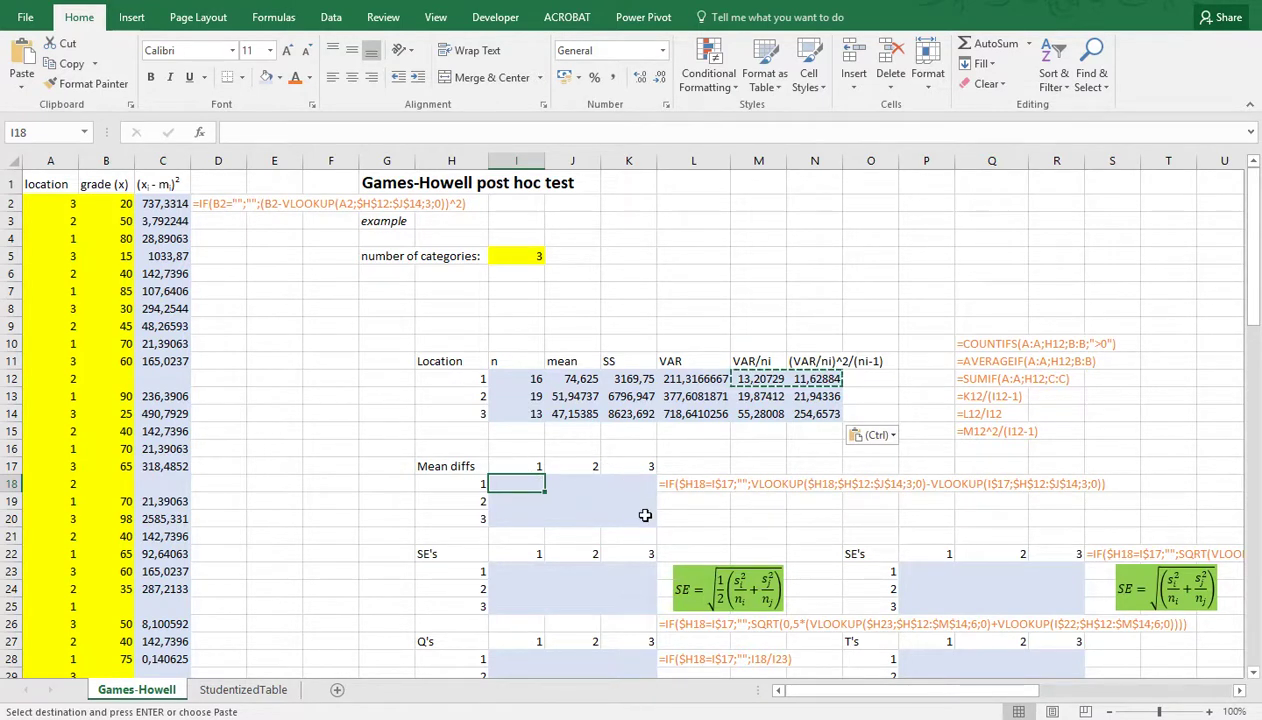
pyautogui.press('Down')
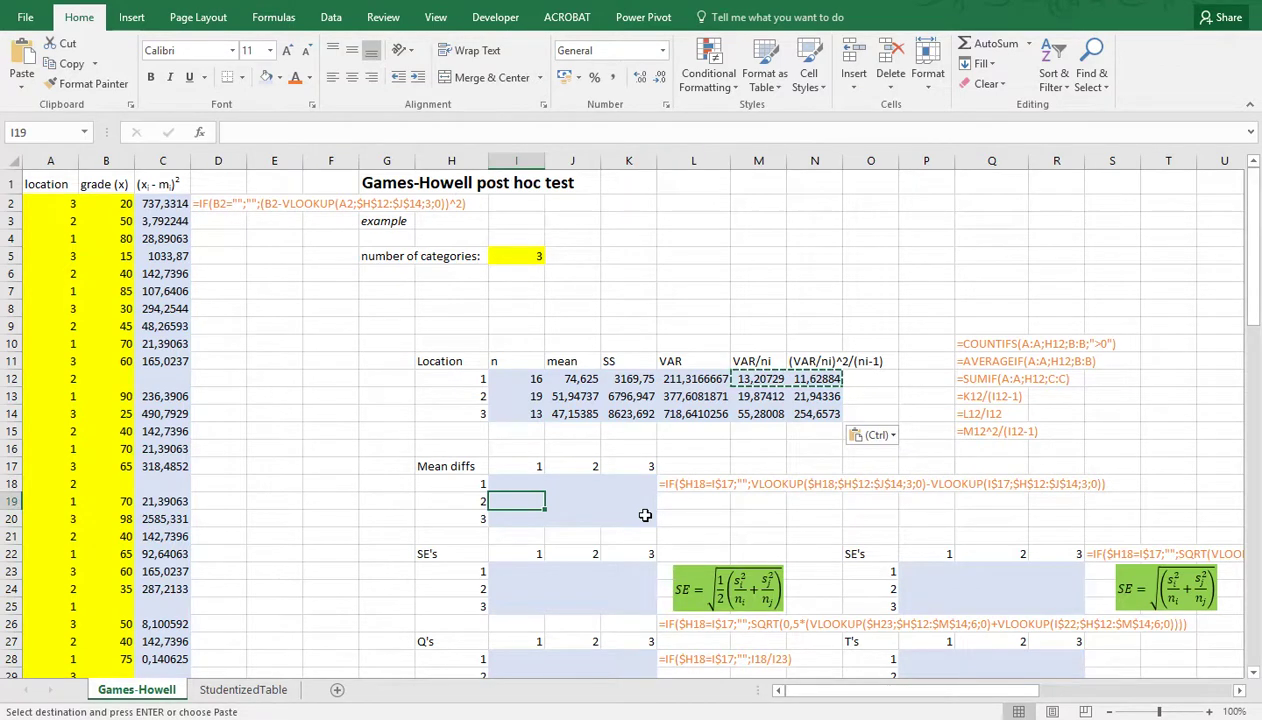
pyautogui.write('=if(')
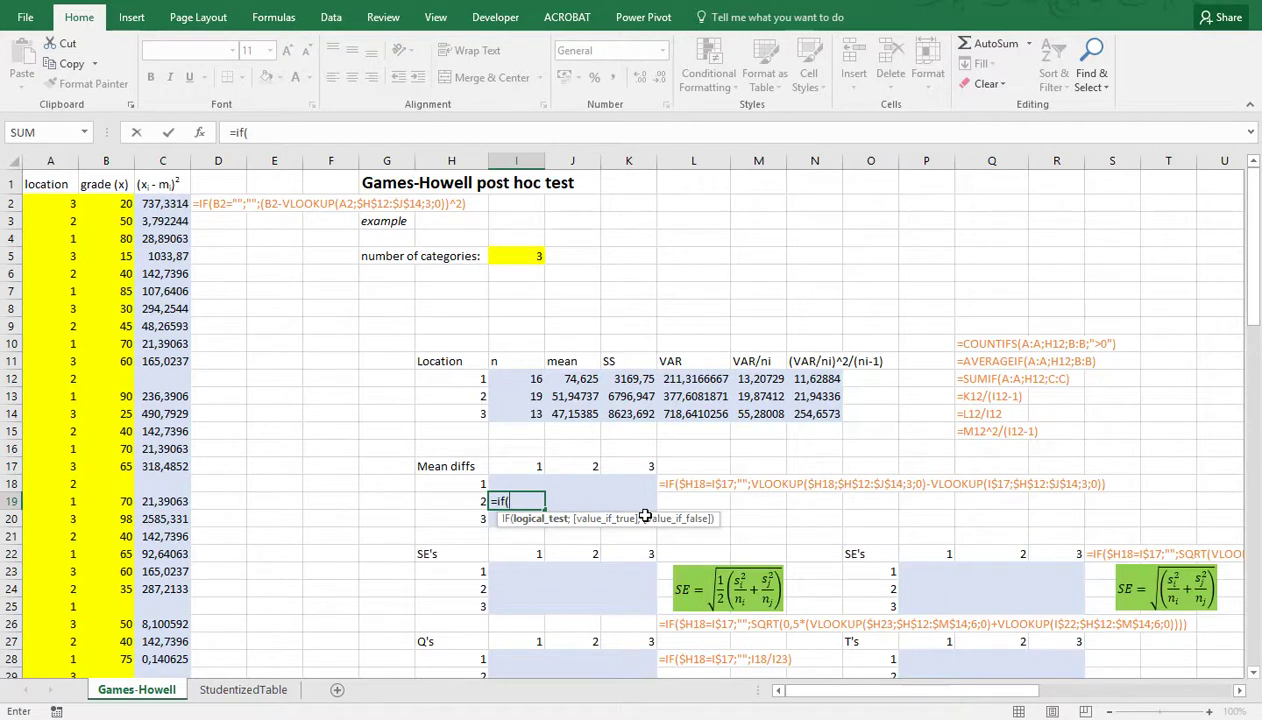
pyautogui.click(525, 468)
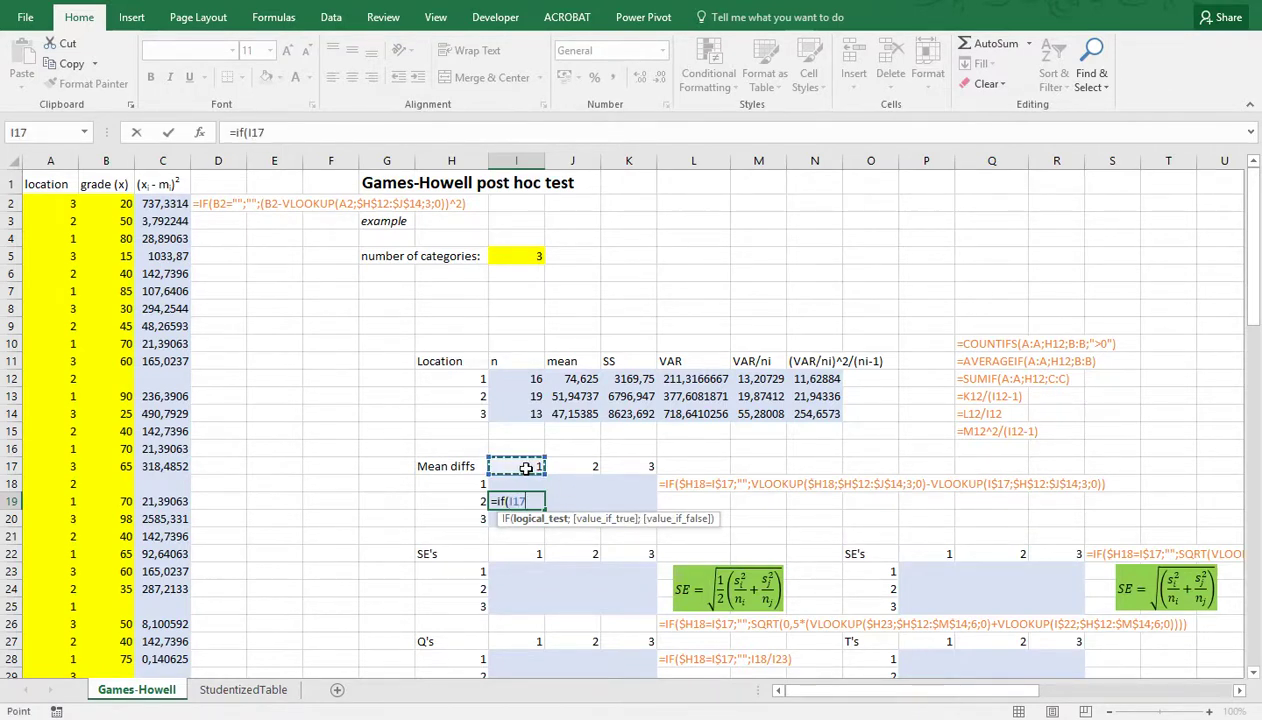
pyautogui.press('F4')
pyautogui.press('F4')
pyautogui.write('=')
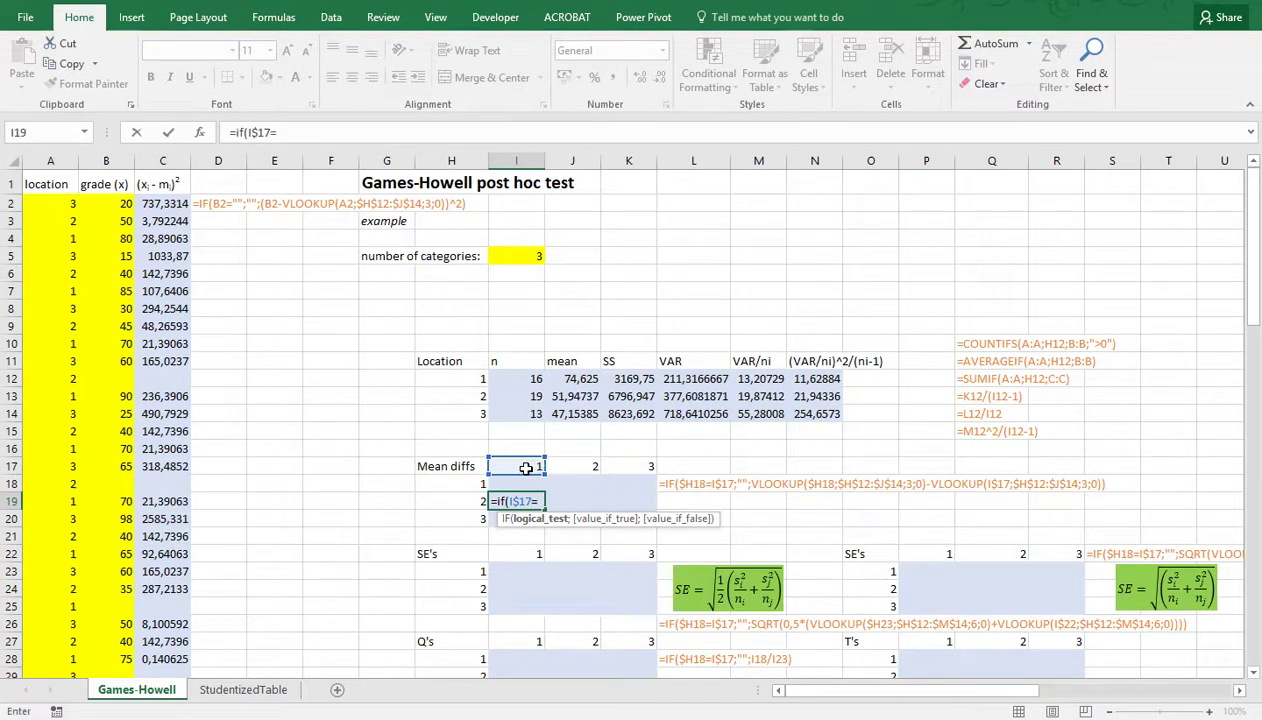
pyautogui.click(466, 501)
pyautogui.press('F4')
pyautogui.press('F4')
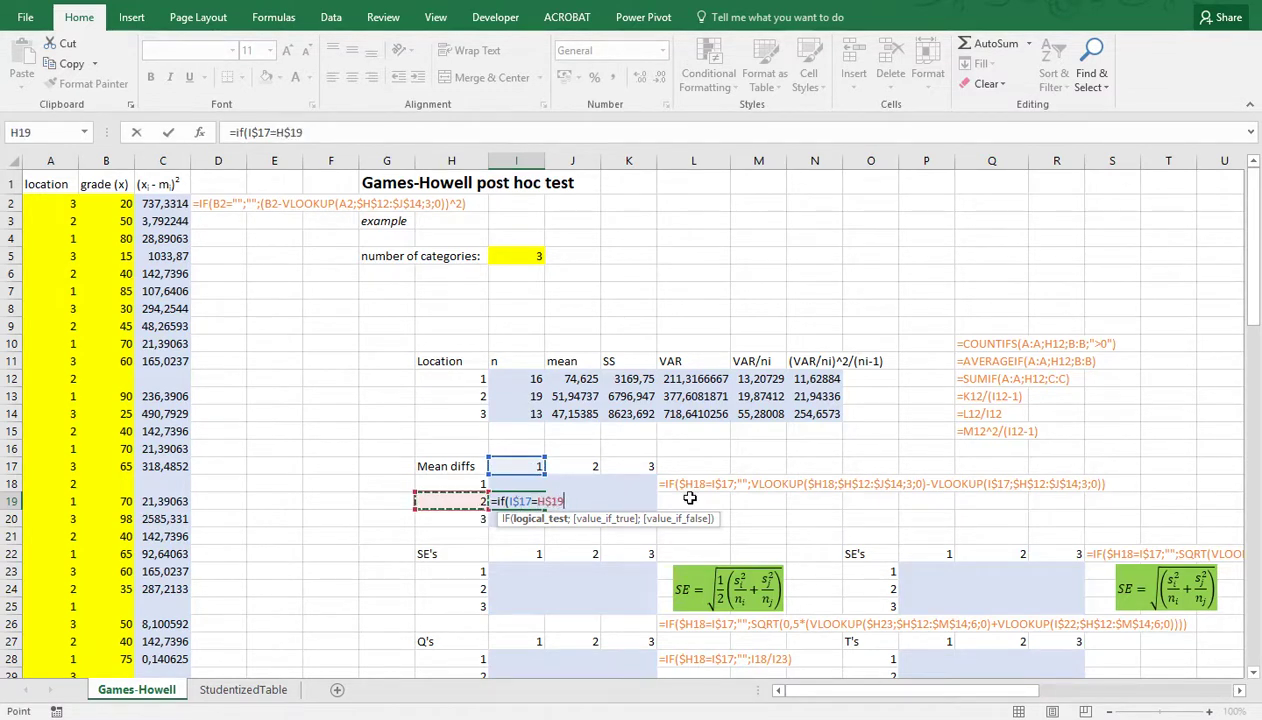
pyautogui.press('F4')
pyautogui.write(';')
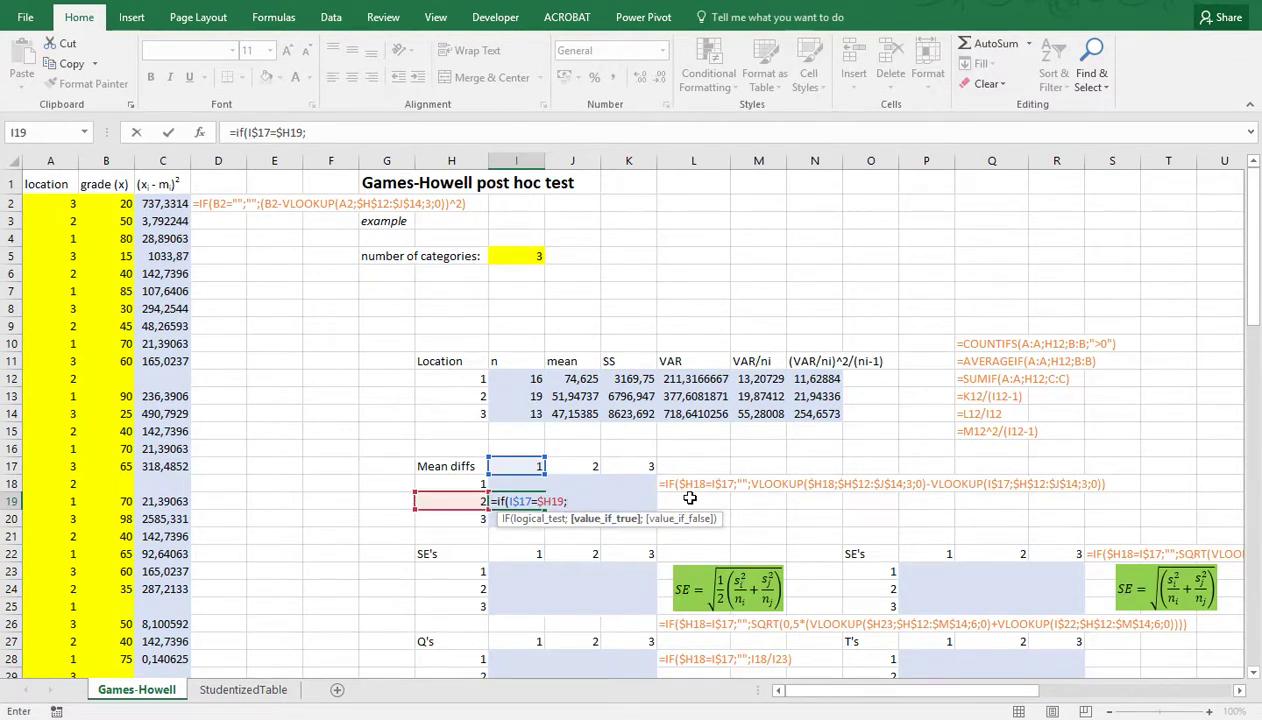
pyautogui.write('"";')
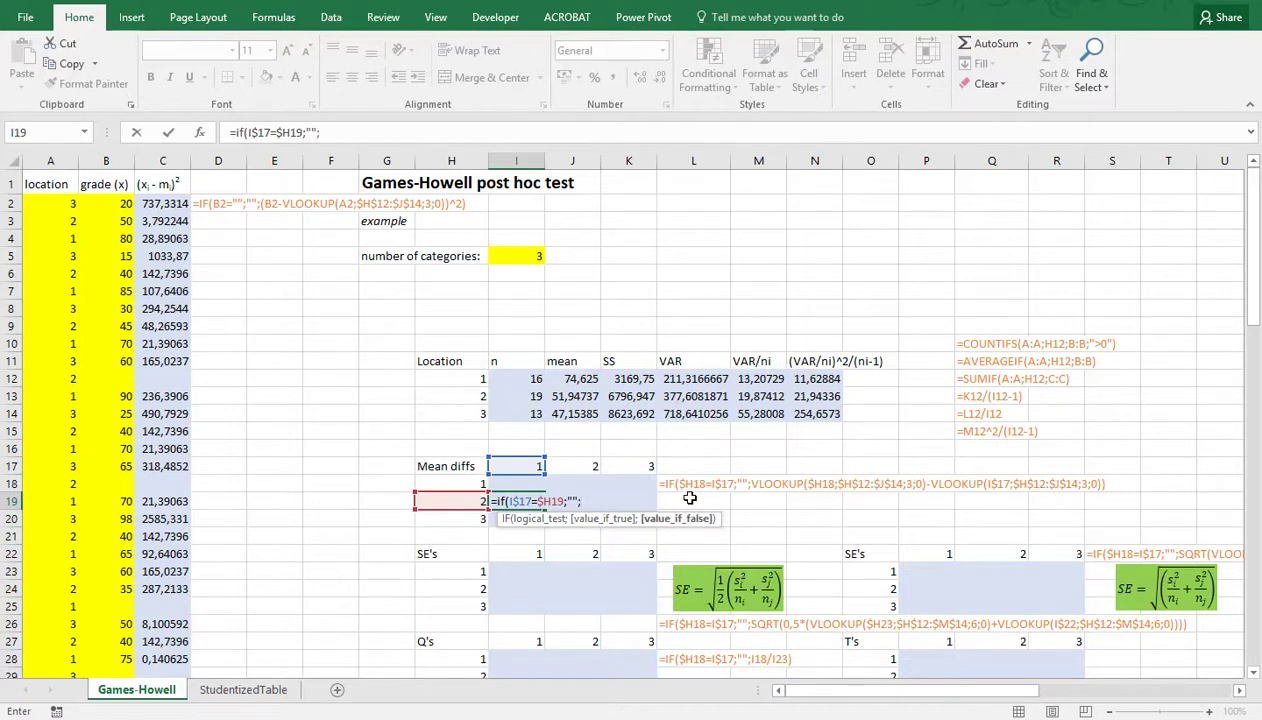
# Add VLOOKUP($H19;$H$12:$J$14;3;0) followed by a minus sign to the I19 formula to fetch the row location's mean
pyautogui.write('vlookup')
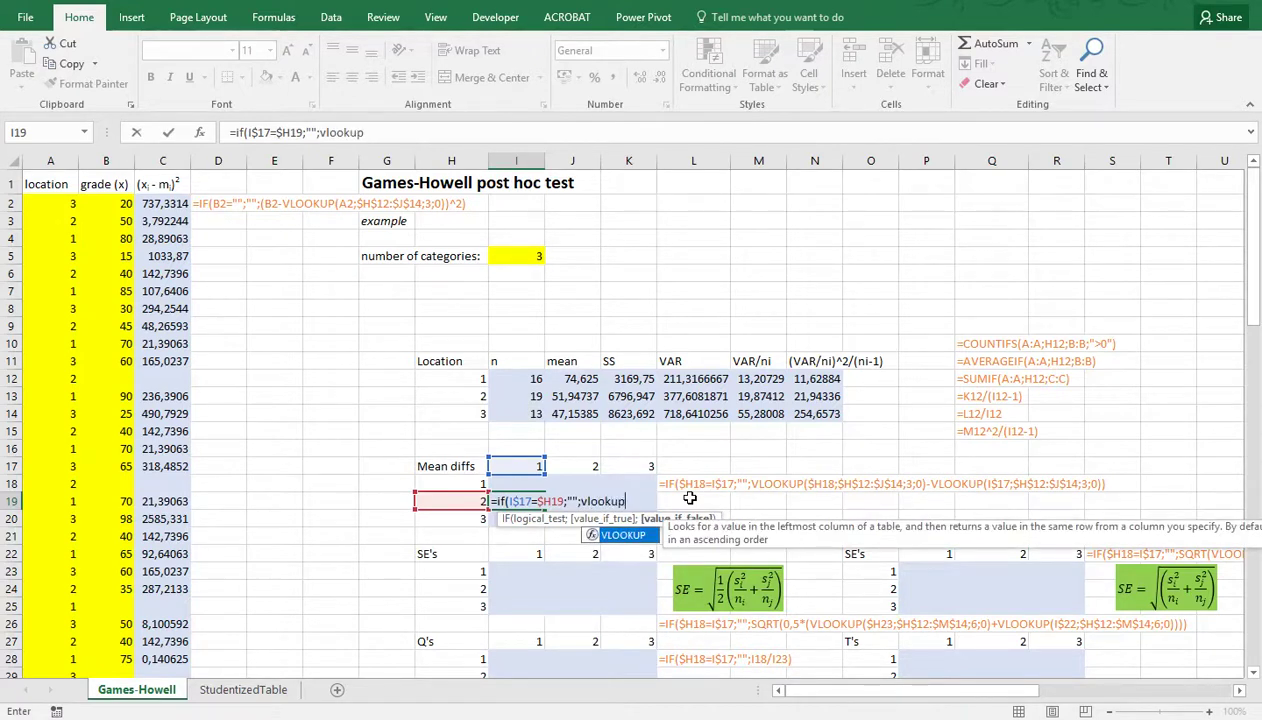
pyautogui.write('(')
pyautogui.click(450, 500)
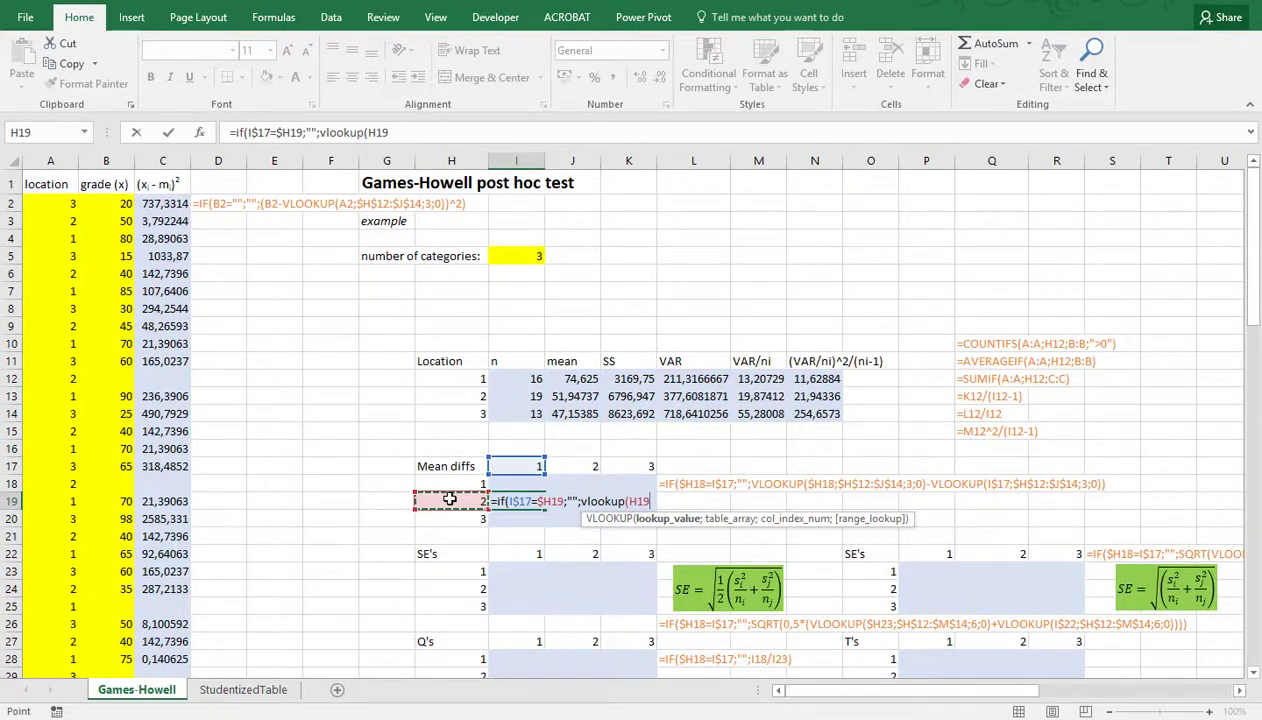
pyautogui.press('F4')
pyautogui.press('F4')
pyautogui.press('F4')
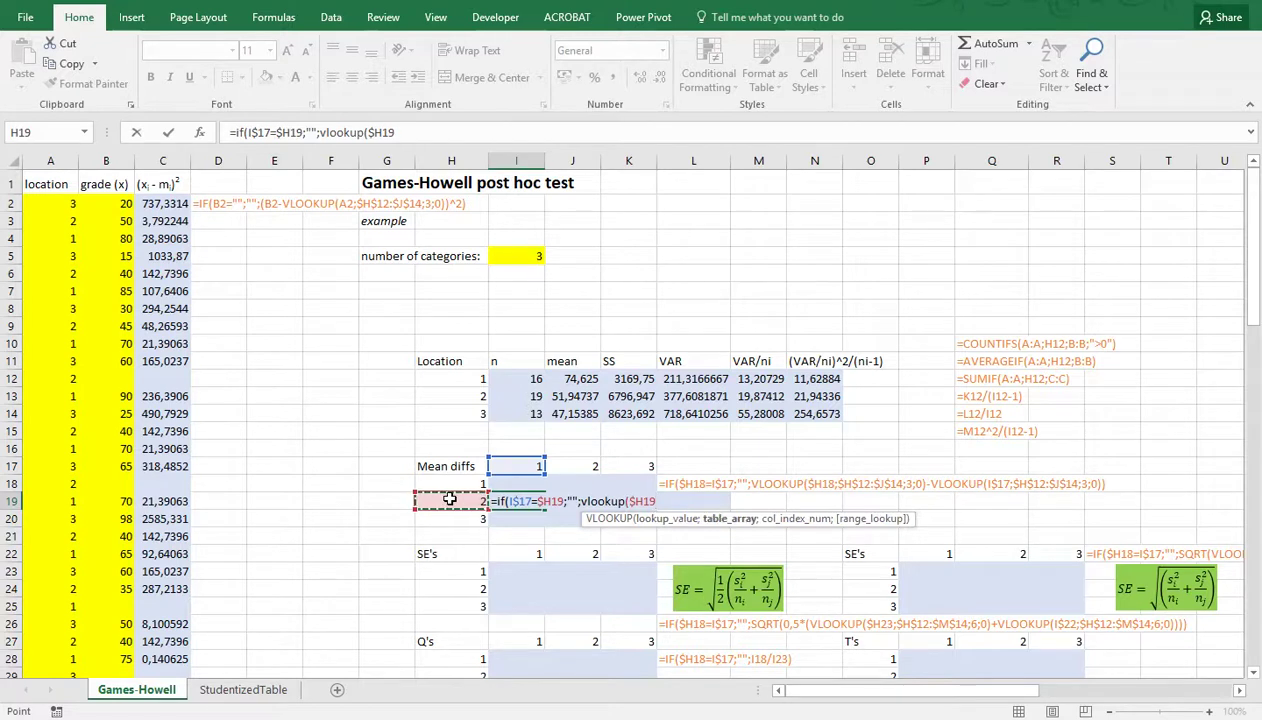
pyautogui.write(';')
pyautogui.moveTo(468, 377); pyautogui.dragTo(596, 412)
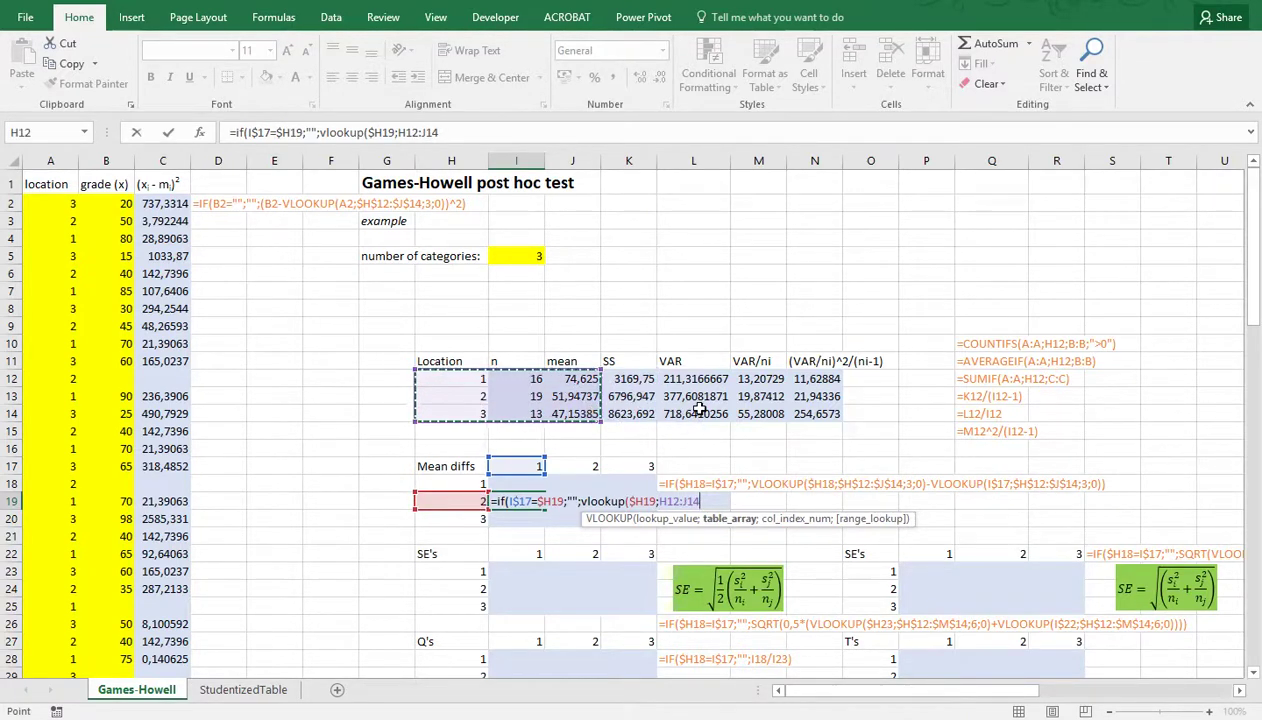
pyautogui.press('F4')
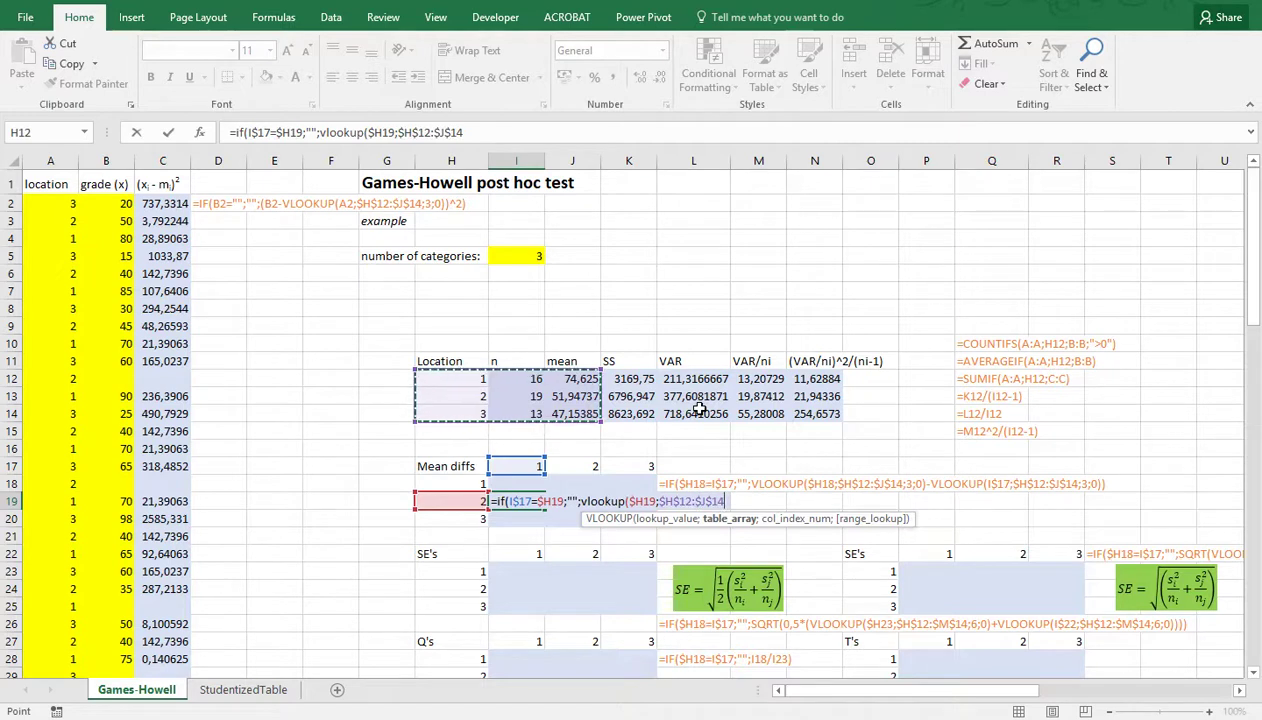
pyautogui.write(';')
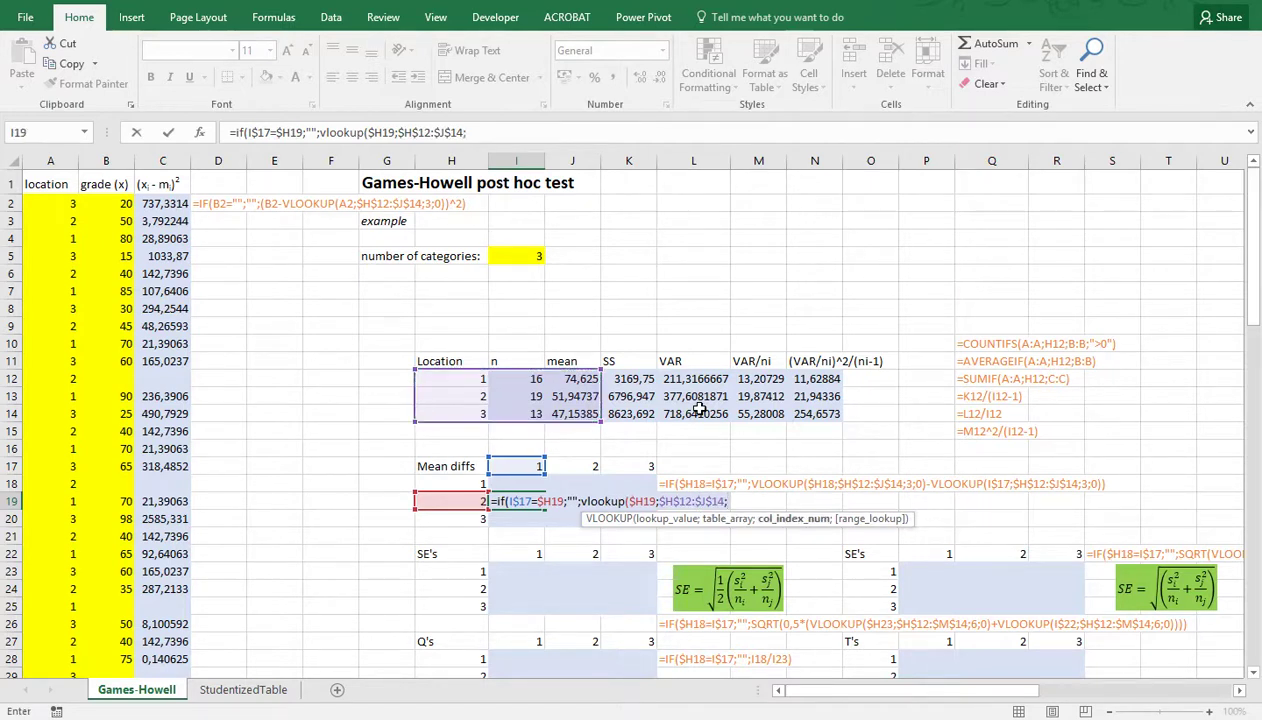
pyautogui.write('3;0)-')
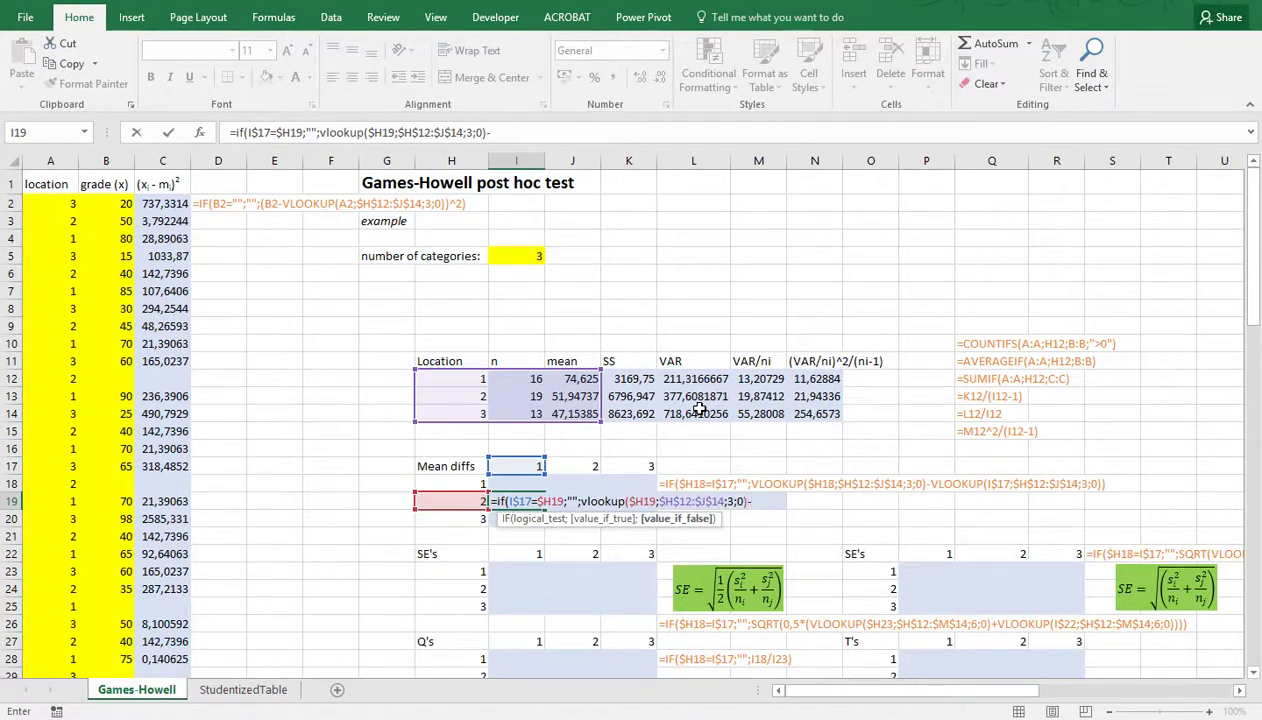
# Complete the I19 formula by subtracting a duplicate of the VLOOKUP whose lookup value is I$17
pyautogui.moveTo(580, 502); pyautogui.dragTo(750, 507)
pyautogui.hotkey('ctrl', 'c')
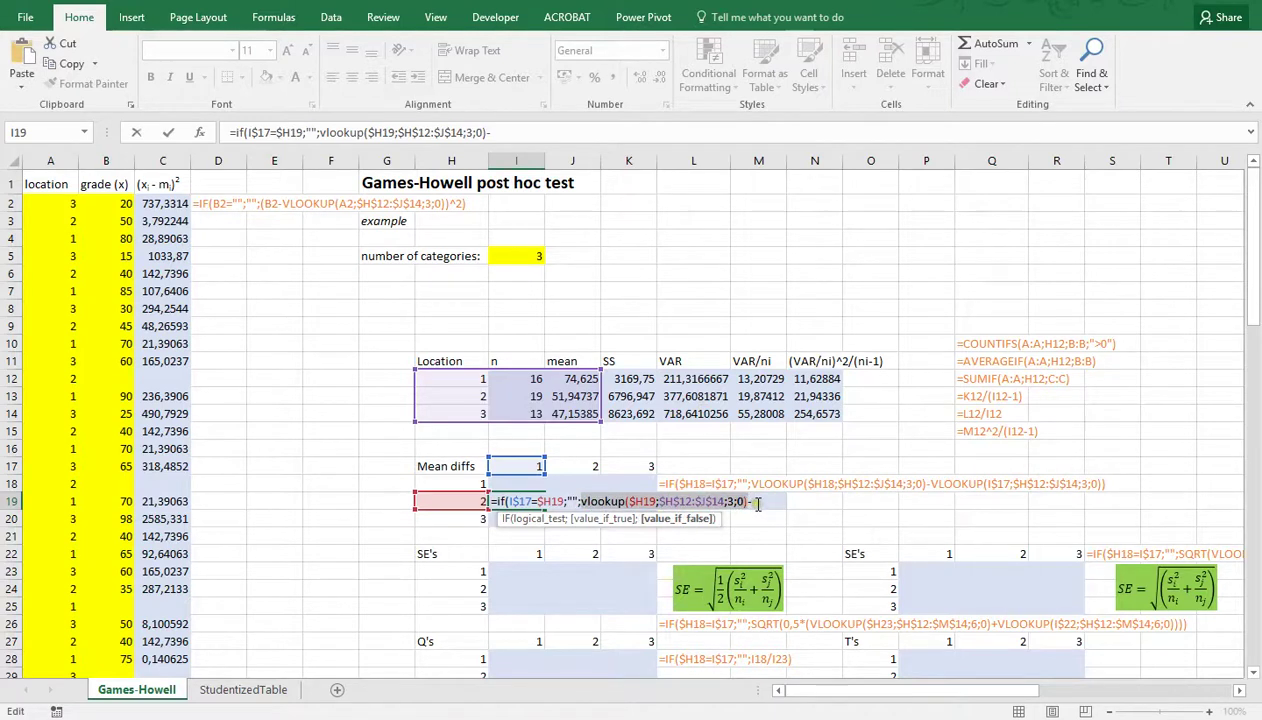
pyautogui.click(750, 505)
pyautogui.hotkey('ctrl', 'v')
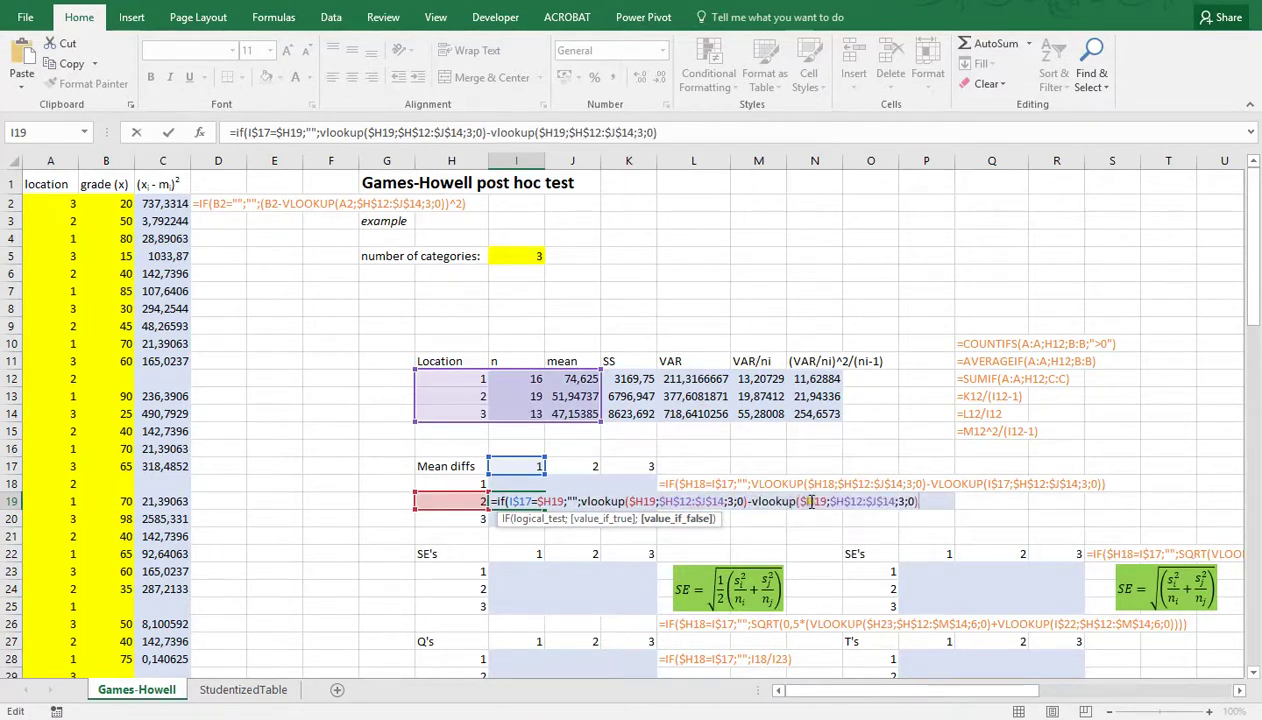
pyautogui.doubleClick(815, 502)
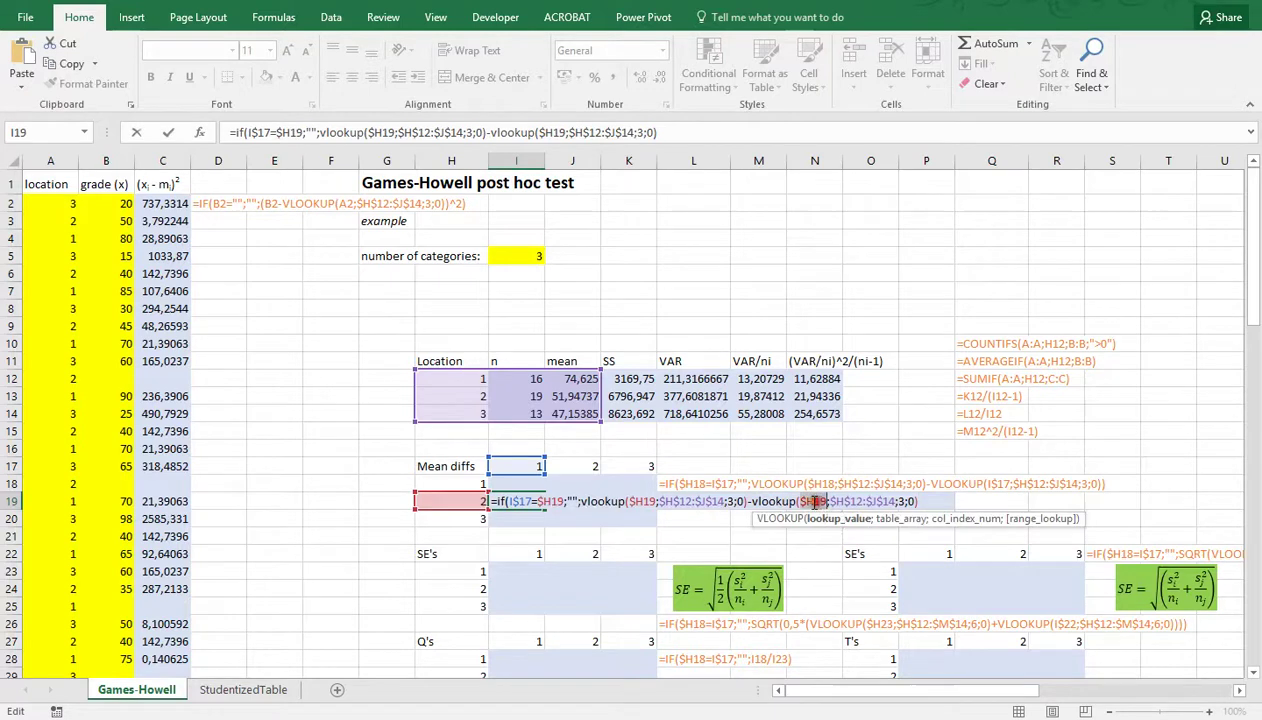
pyautogui.click(528, 466)
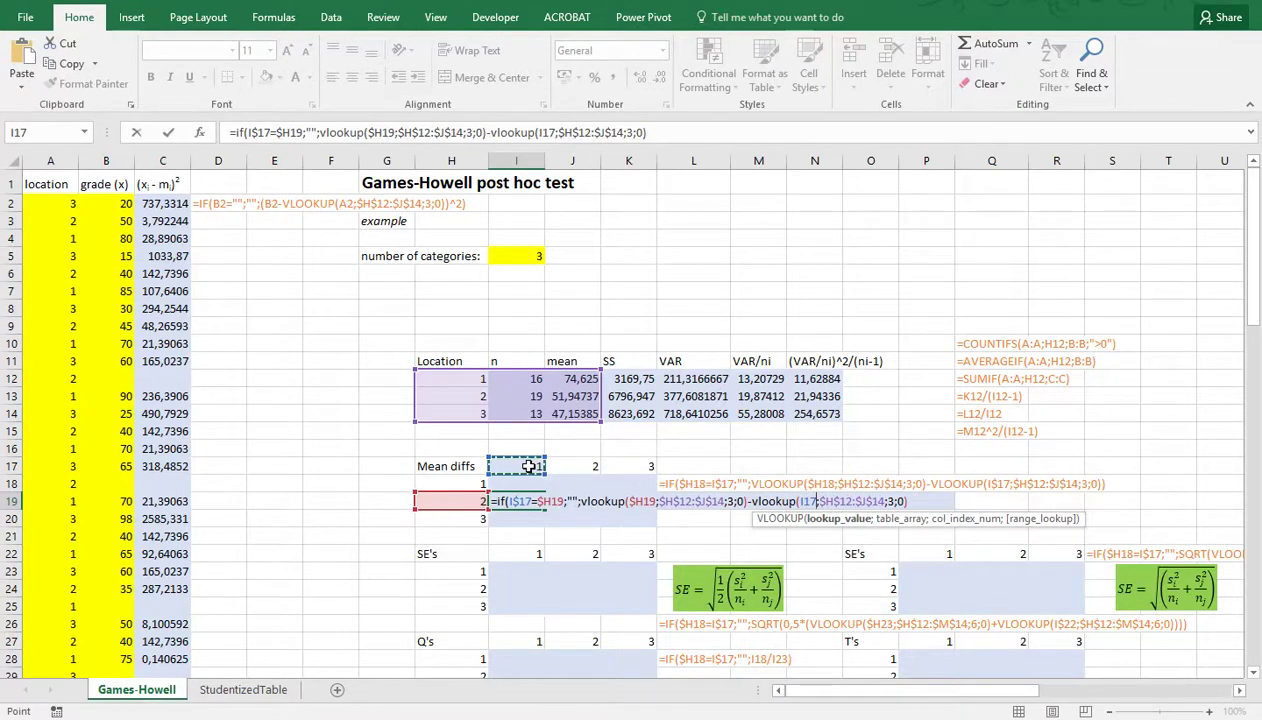
pyautogui.press('F4')
pyautogui.press('F4')
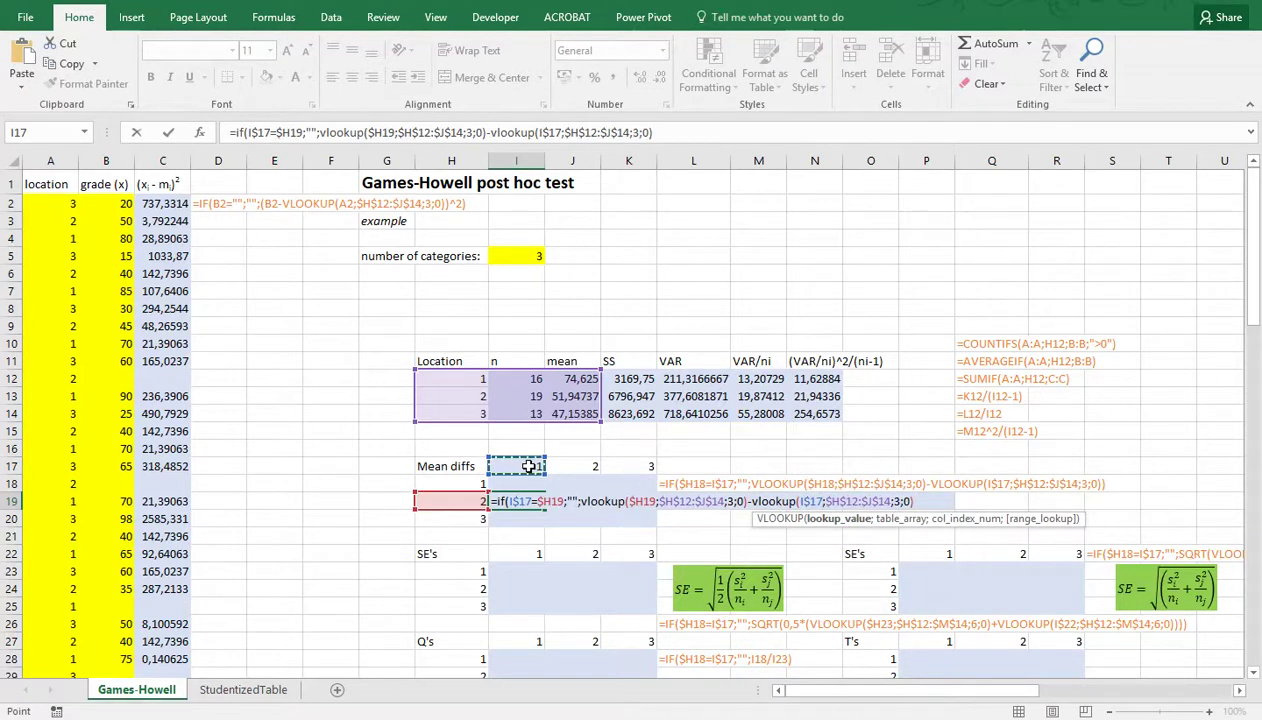
pyautogui.click(925, 505)
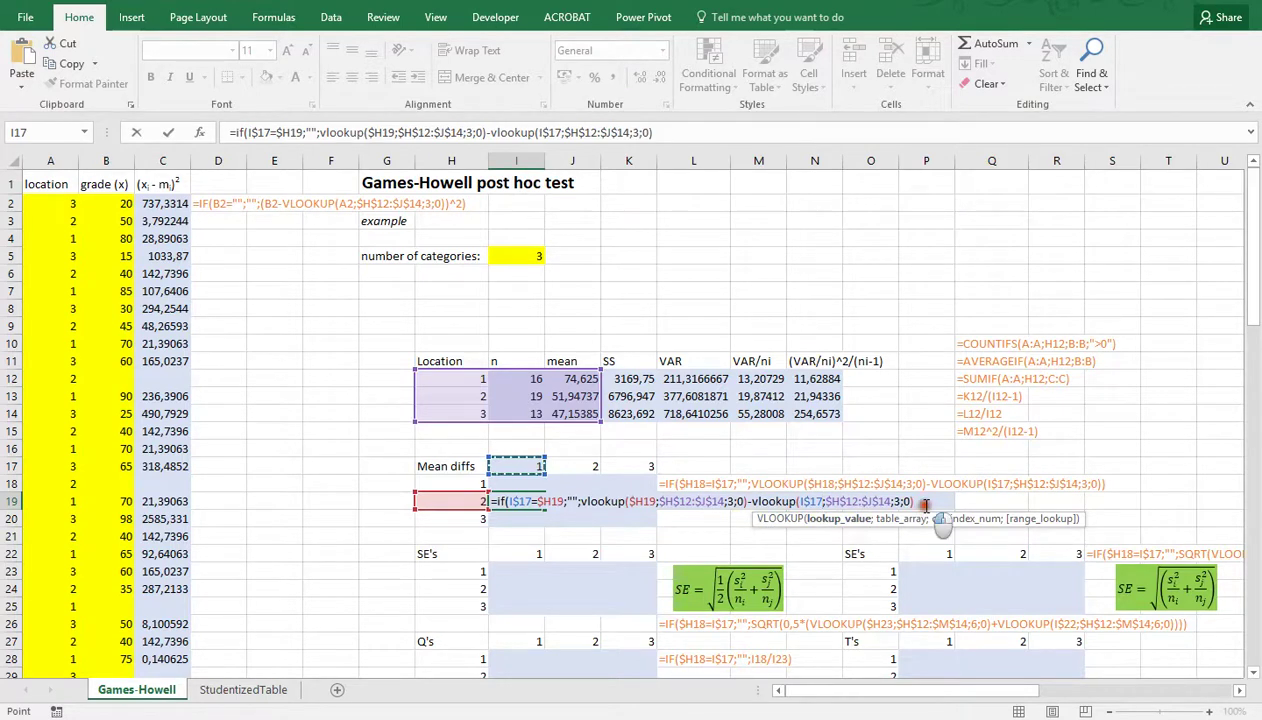
pyautogui.write(')')
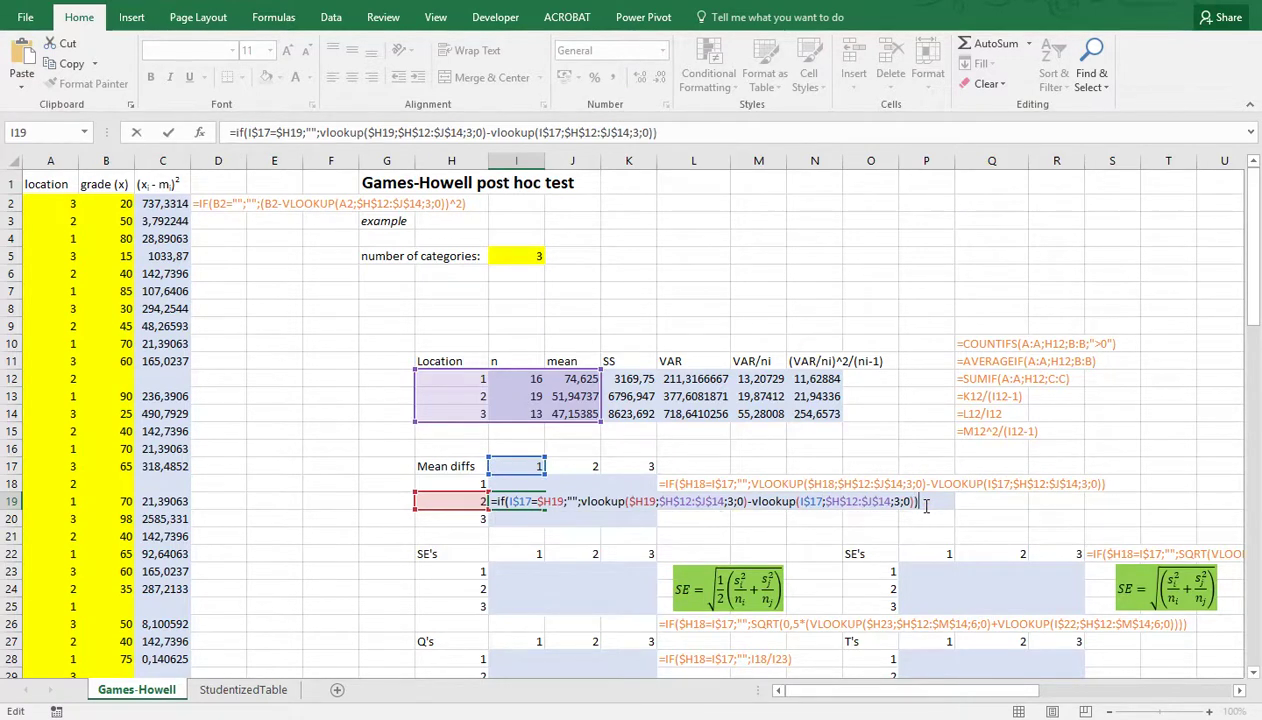
pyautogui.hotkey('ctrl', 'Return')
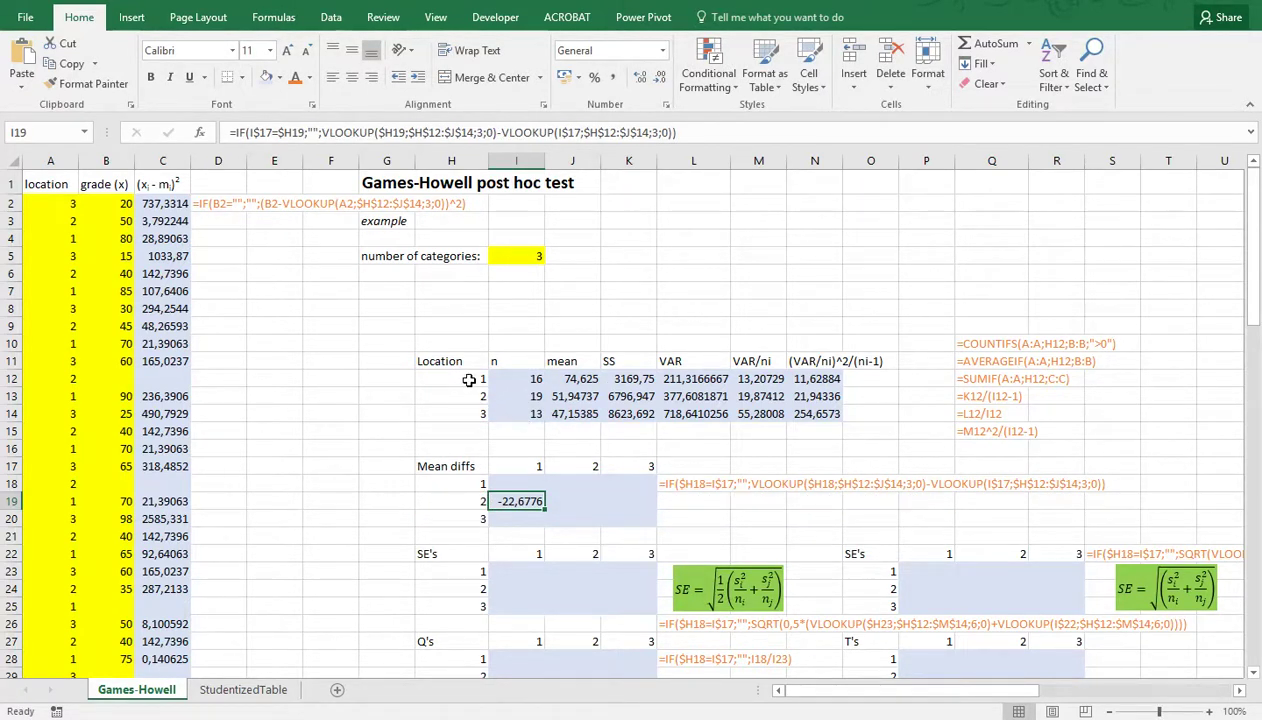
# Copy the mean-difference formula in I19 to the whole Mean diffs table, I18:K20
pyautogui.hotkey('ctrl', 'c')
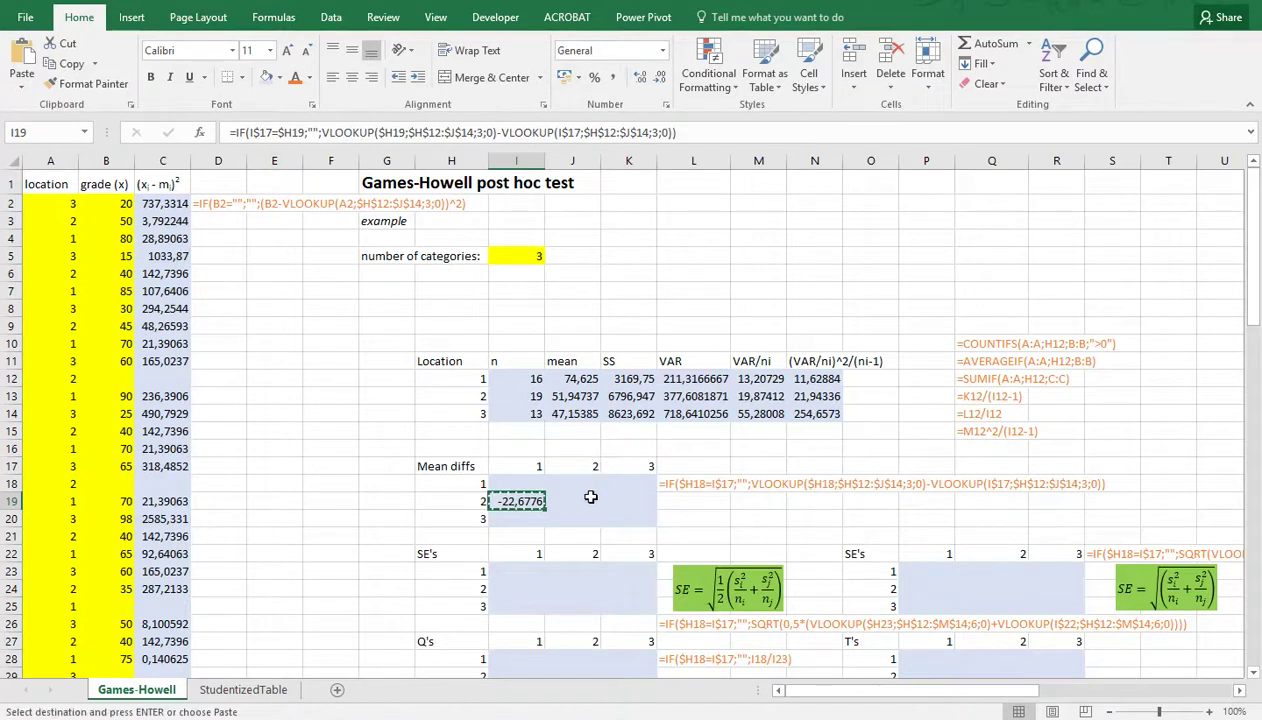
pyautogui.moveTo(526, 483); pyautogui.dragTo(648, 515)
pyautogui.hotkey('ctrl', 'v')
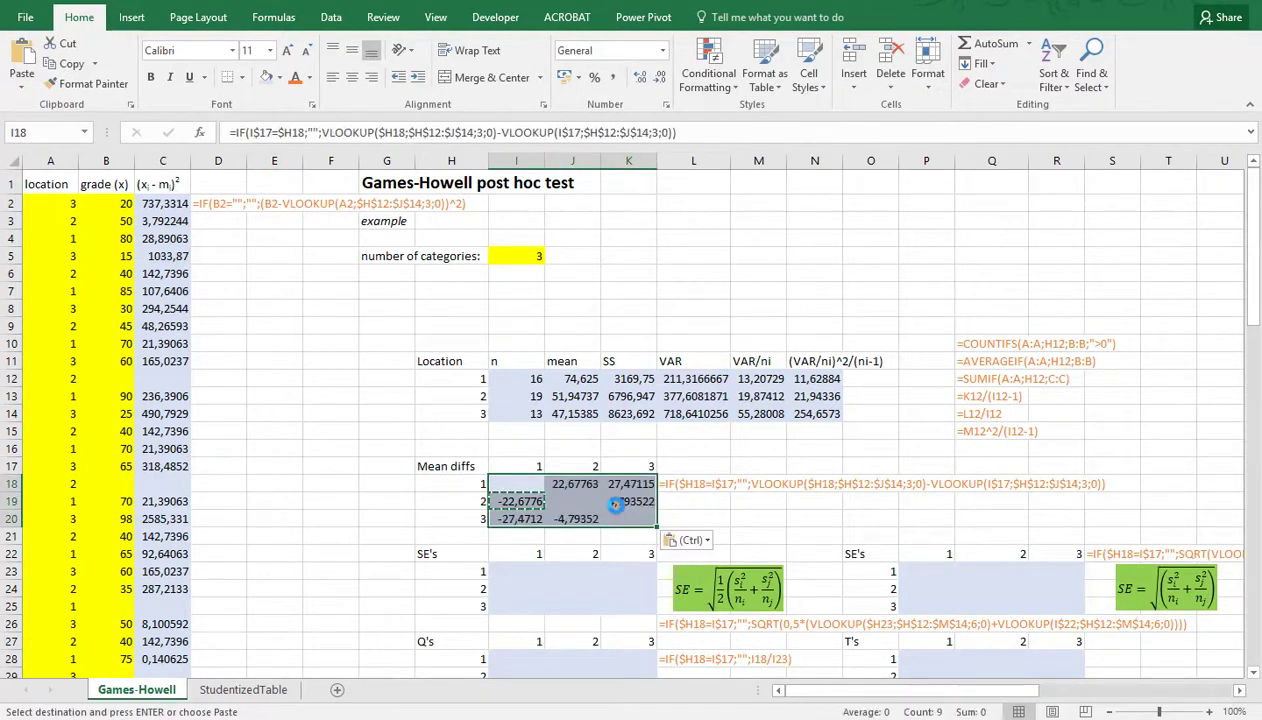
# Examine the pairwise mean differences in I18:K20, comparing the cells above the diagonal with those below it
pyautogui.click(535, 503)
pyautogui.click(562, 486)
pyautogui.click(583, 500)
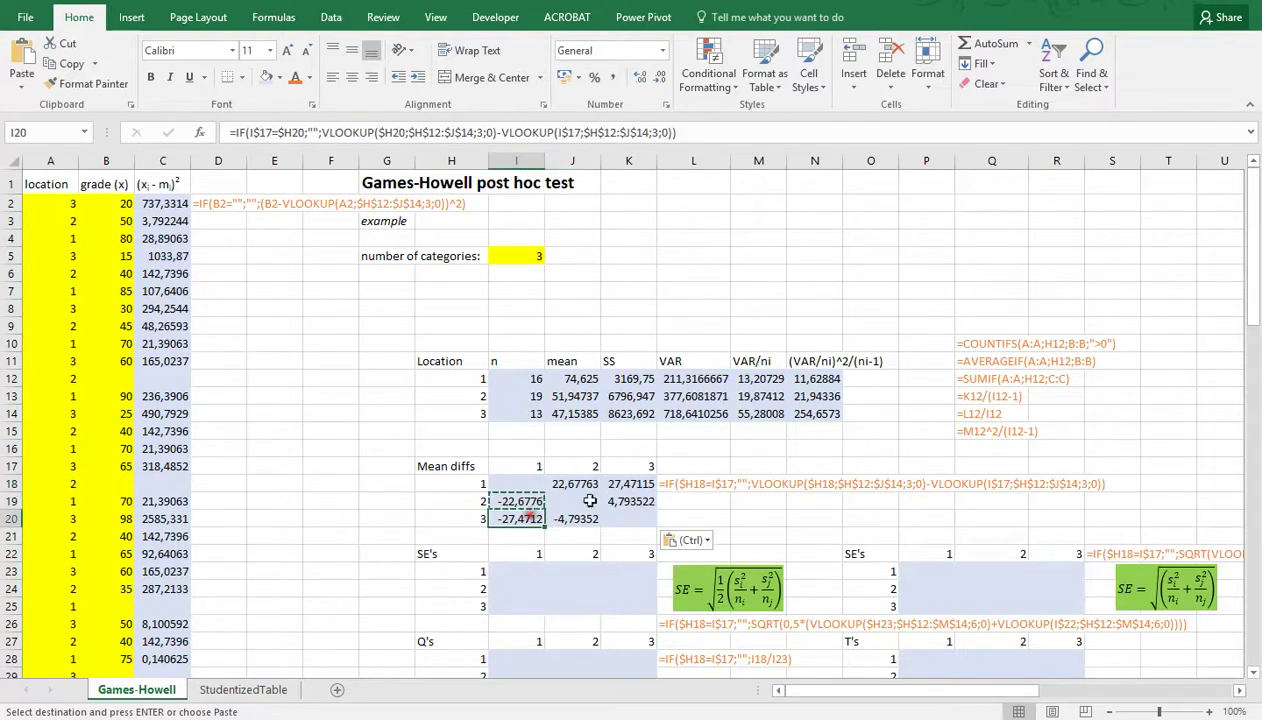
pyautogui.click(625, 484)
pyautogui.click(620, 500)
pyautogui.click(578, 516)
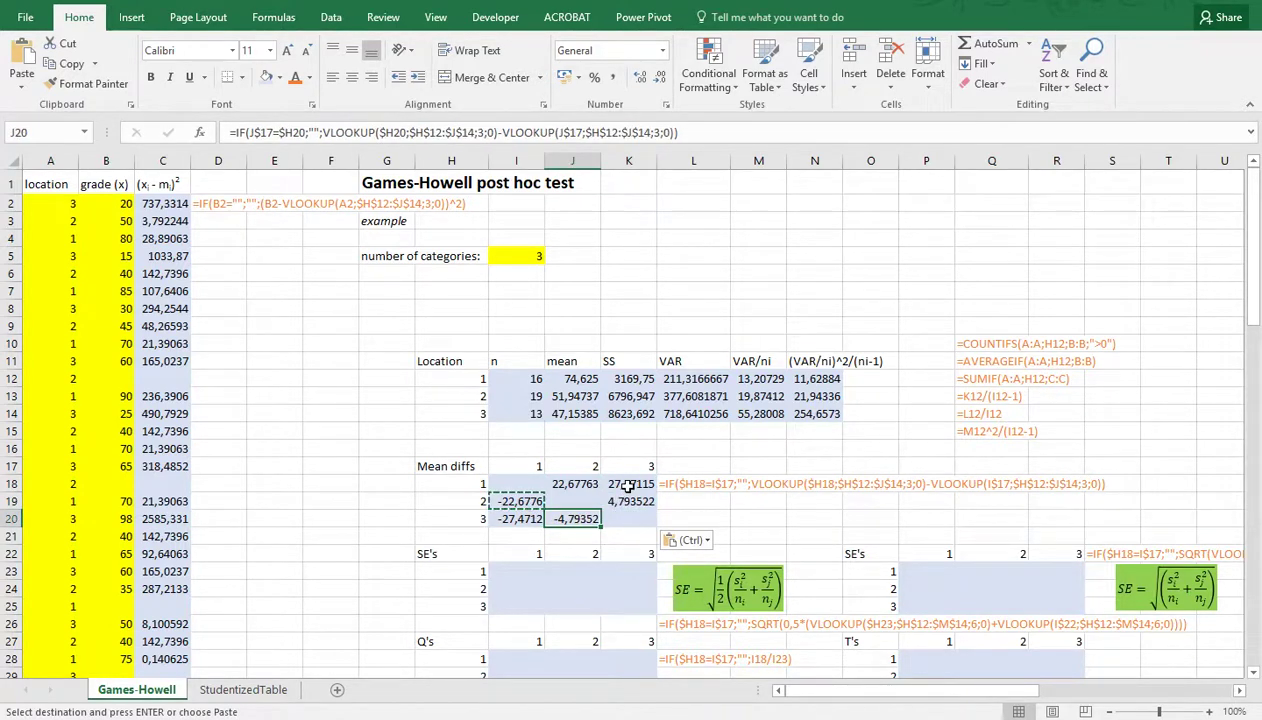
pyautogui.click(520, 519)
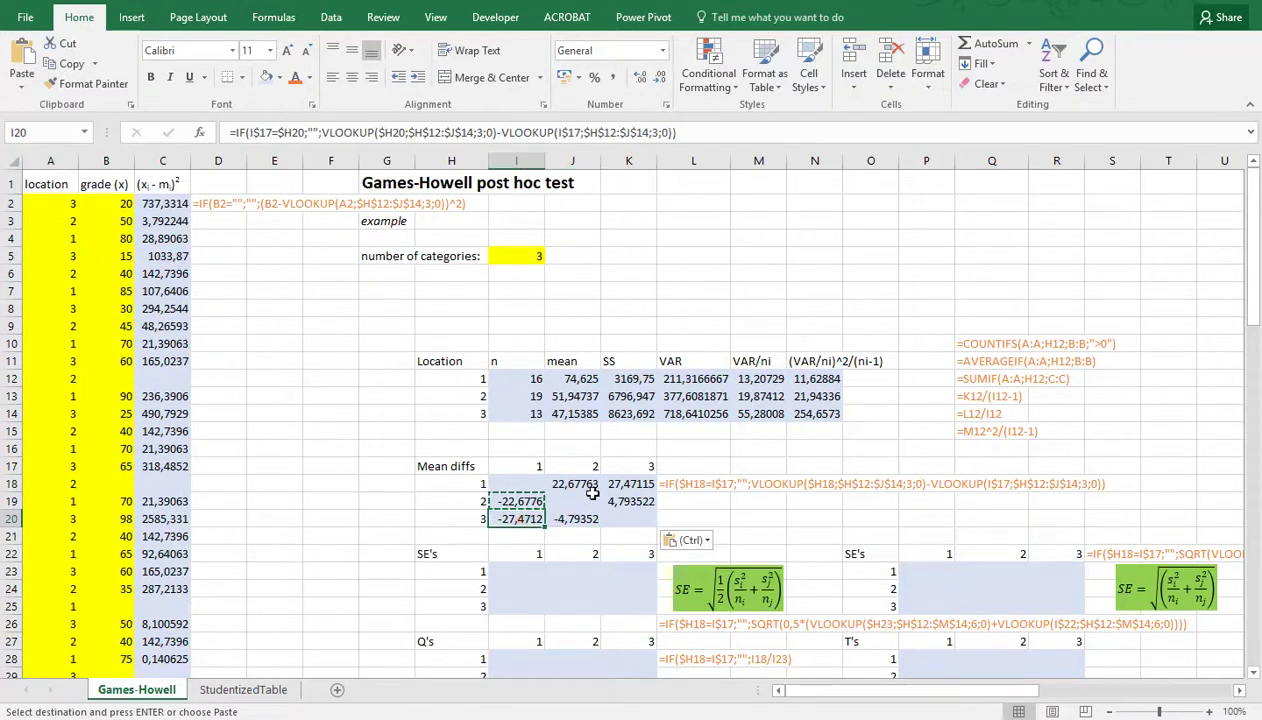
pyautogui.scroll(-1, 592, 494)
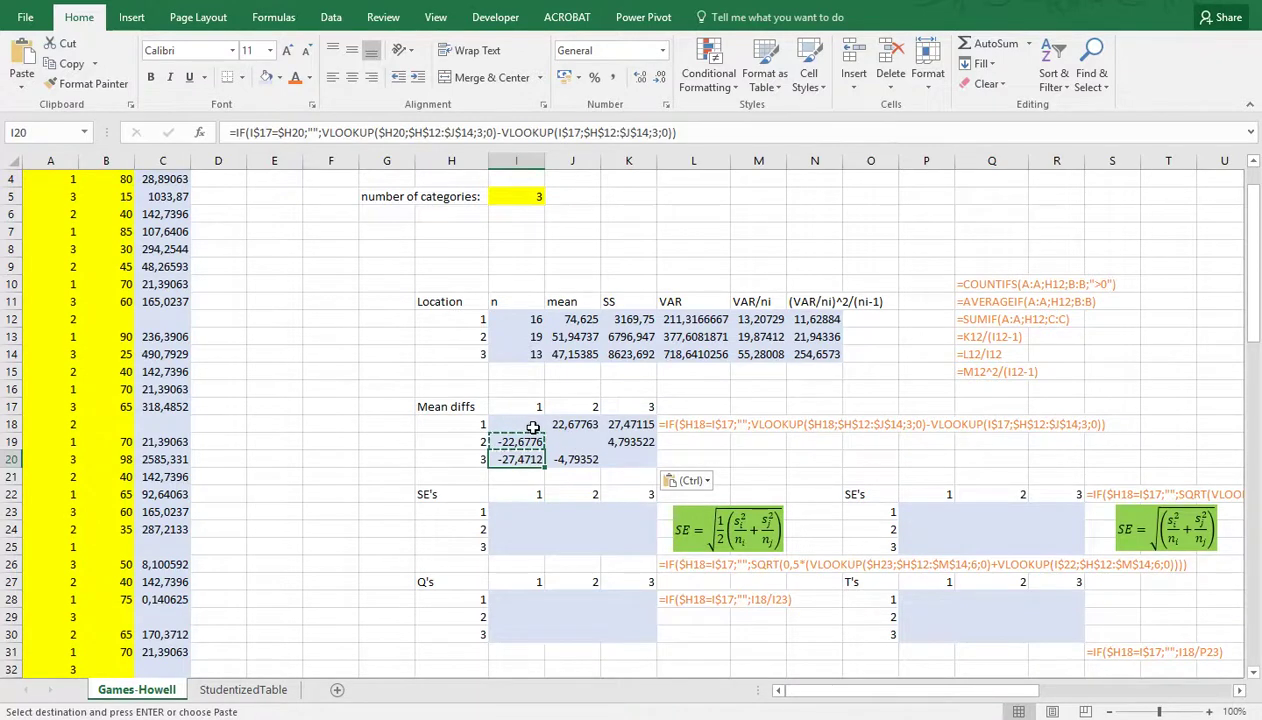
pyautogui.moveTo(520, 442); pyautogui.dragTo(577, 464)
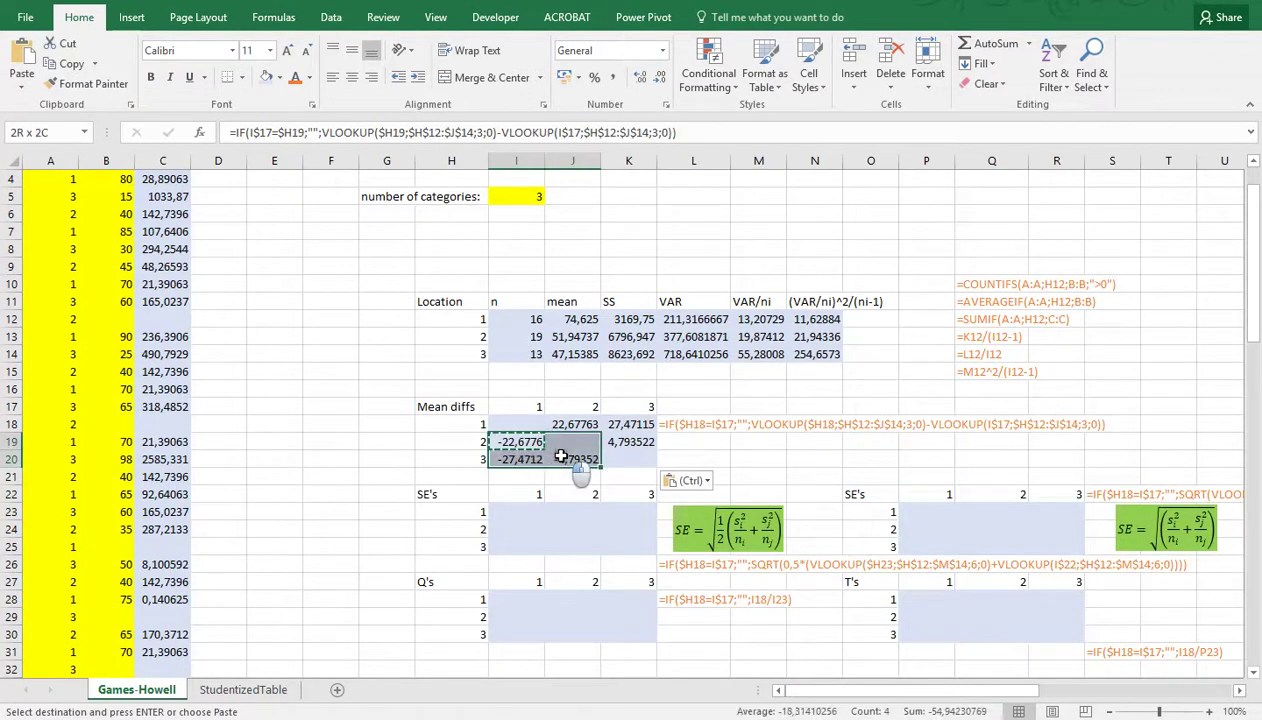
# Begin the standard-error formula in I24 of the first SE's table with =sqrt(,5*(vlookup(
pyautogui.click(527, 509)
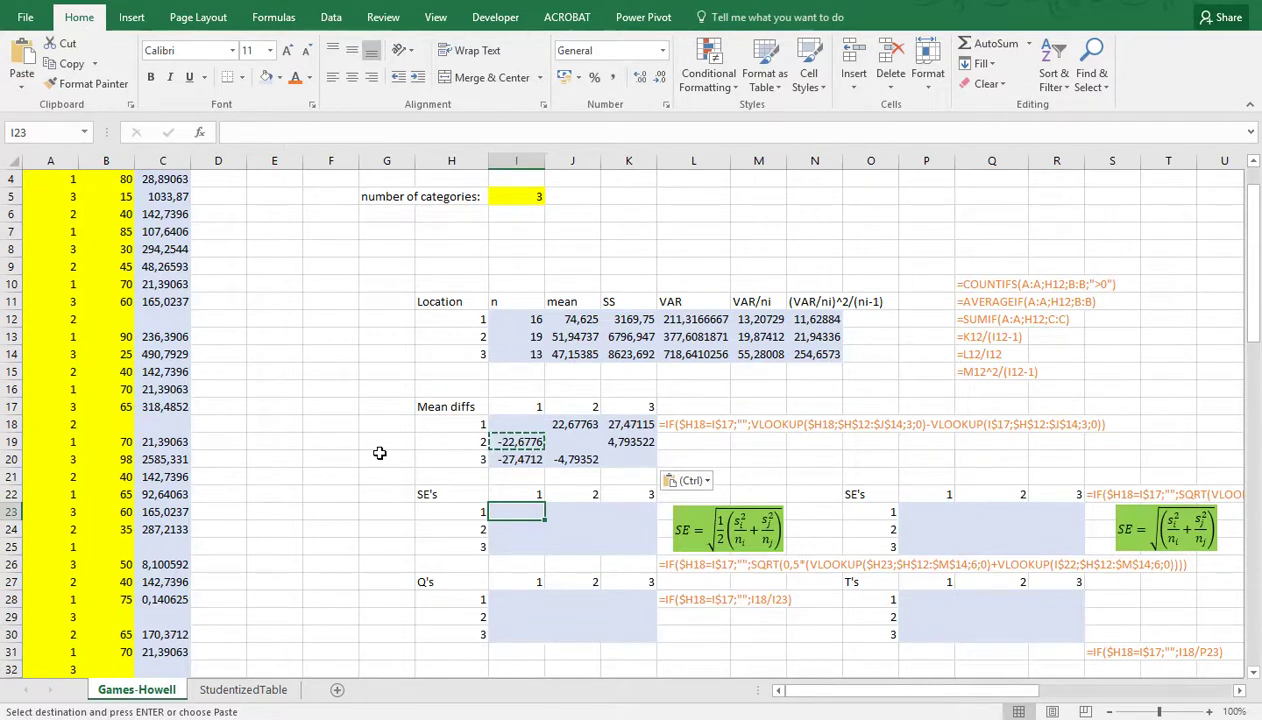
pyautogui.press('Down')
pyautogui.press('Escape')
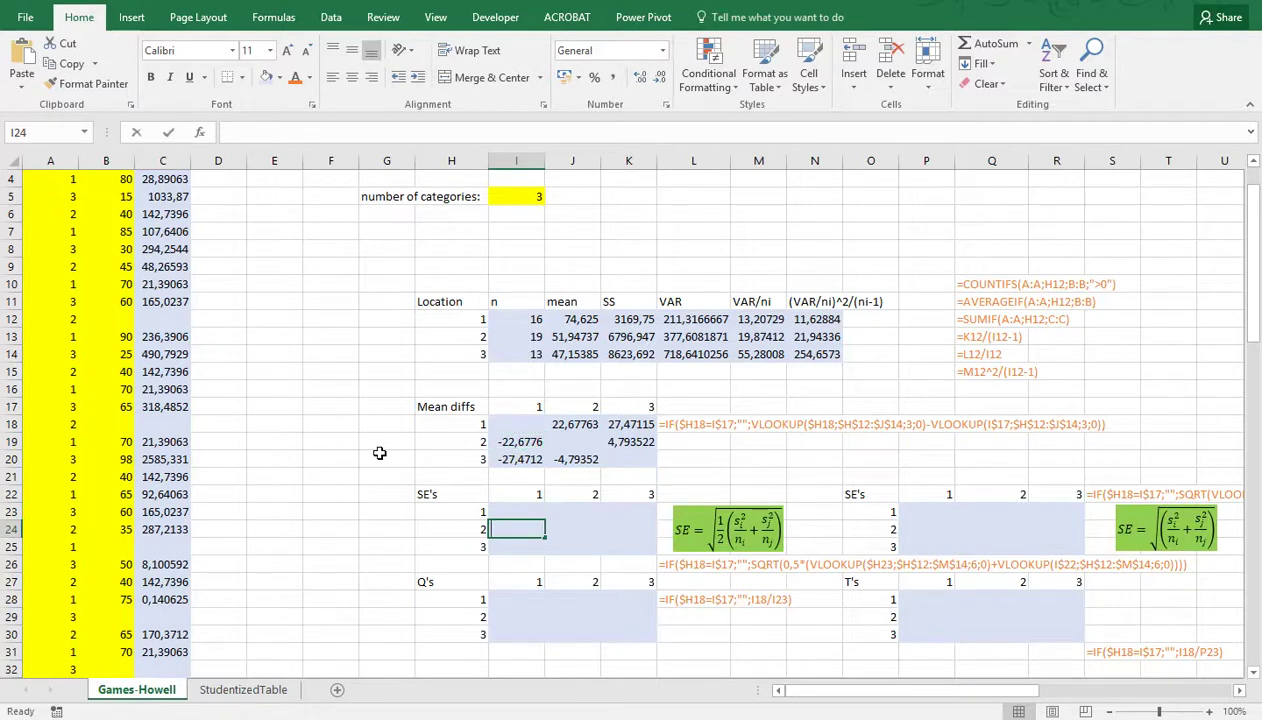
pyautogui.write('=sqrt')
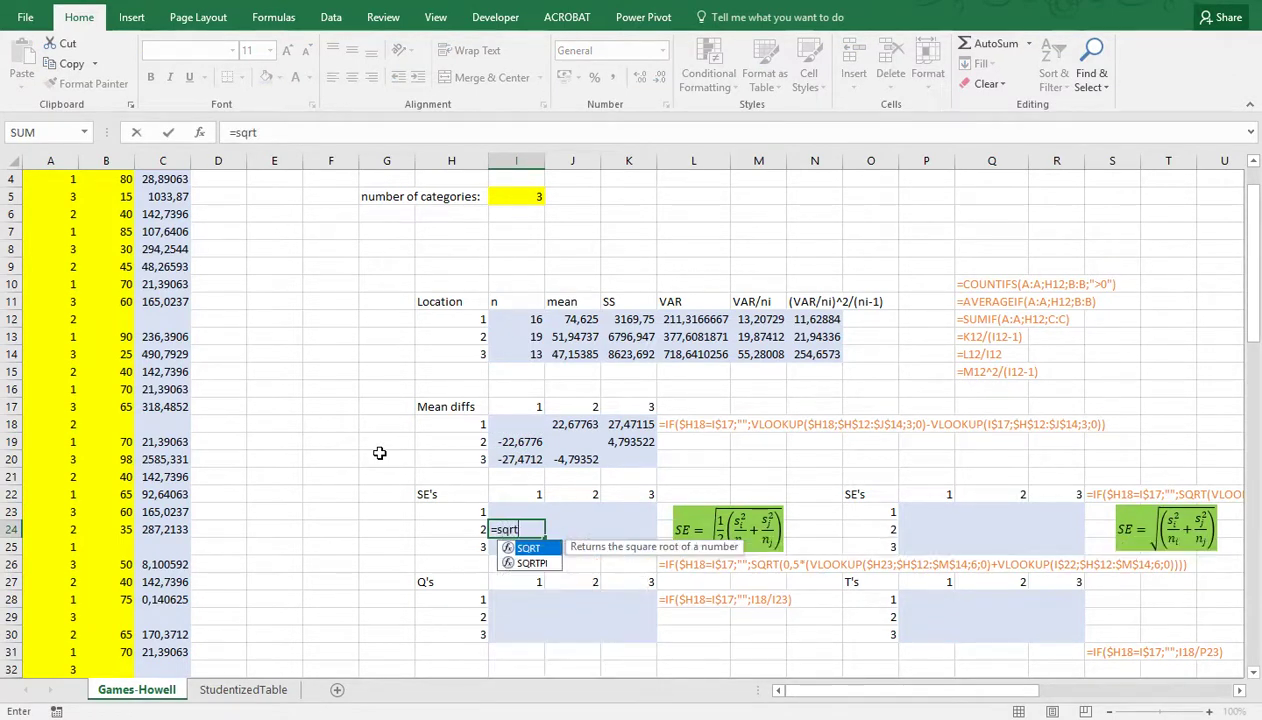
pyautogui.write('(,5')
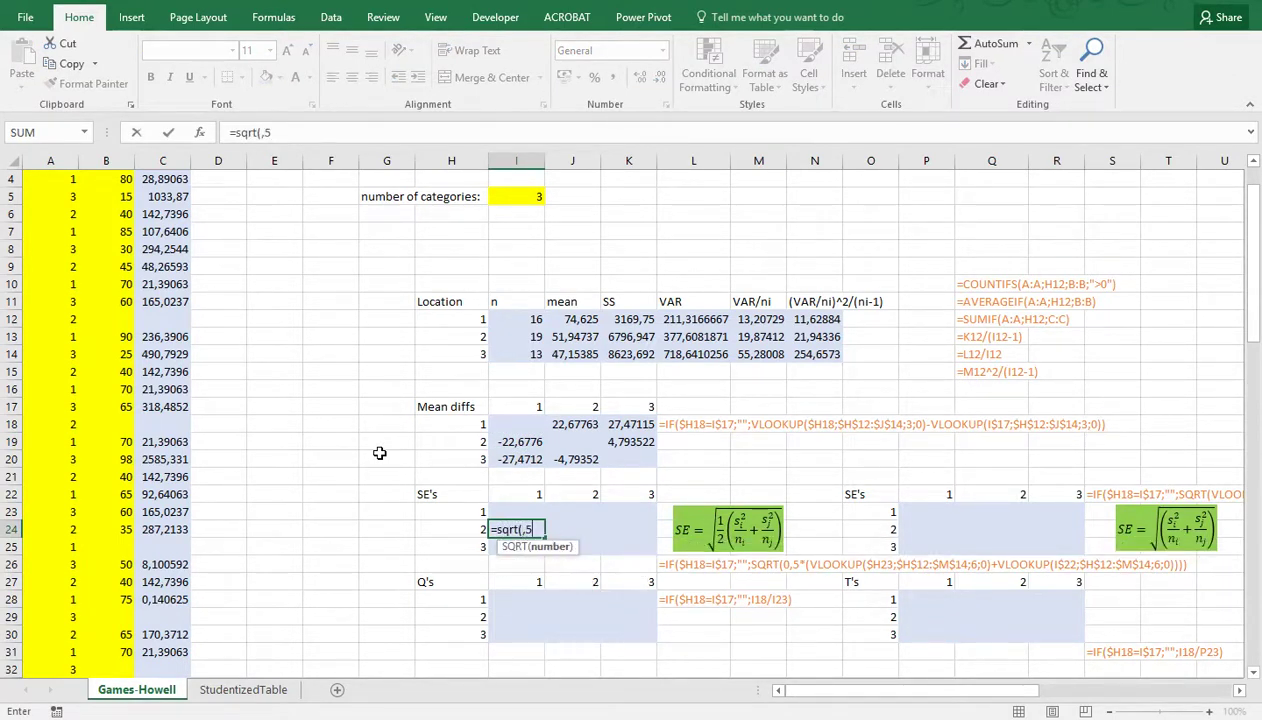
pyautogui.write('*')
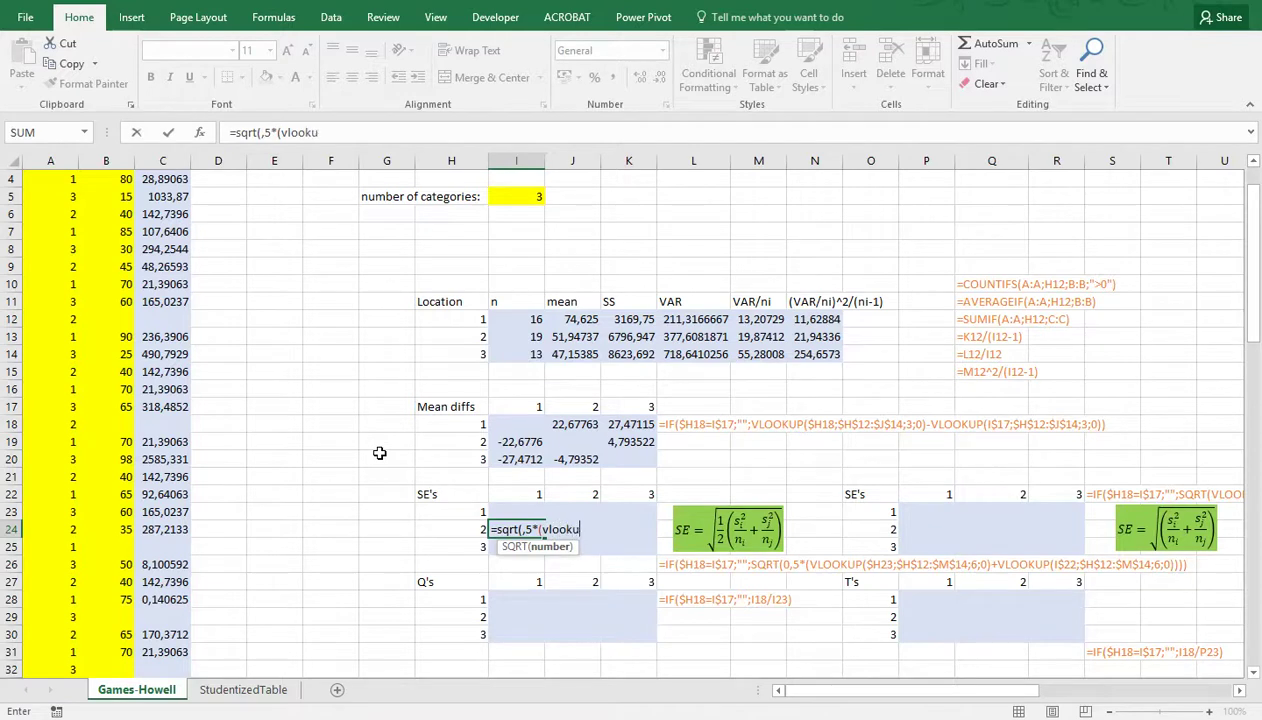
pyautogui.write('p(')
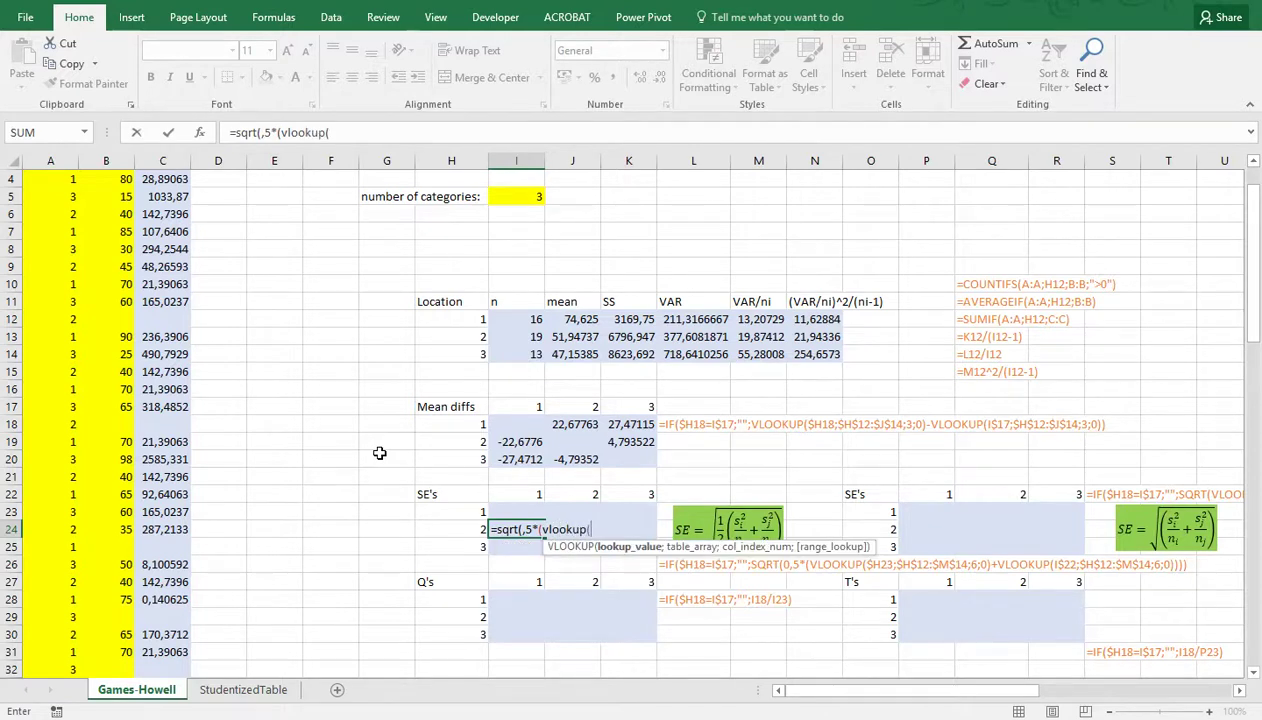
# Fill in the I24 VLOOKUP as $H24;$H$12:$M$14;6;0 to fetch the row location's VAR/ni, followed by a plus sign
pyautogui.click(443, 529)
pyautogui.press('F4')
pyautogui.press('F4')
pyautogui.press('F4')
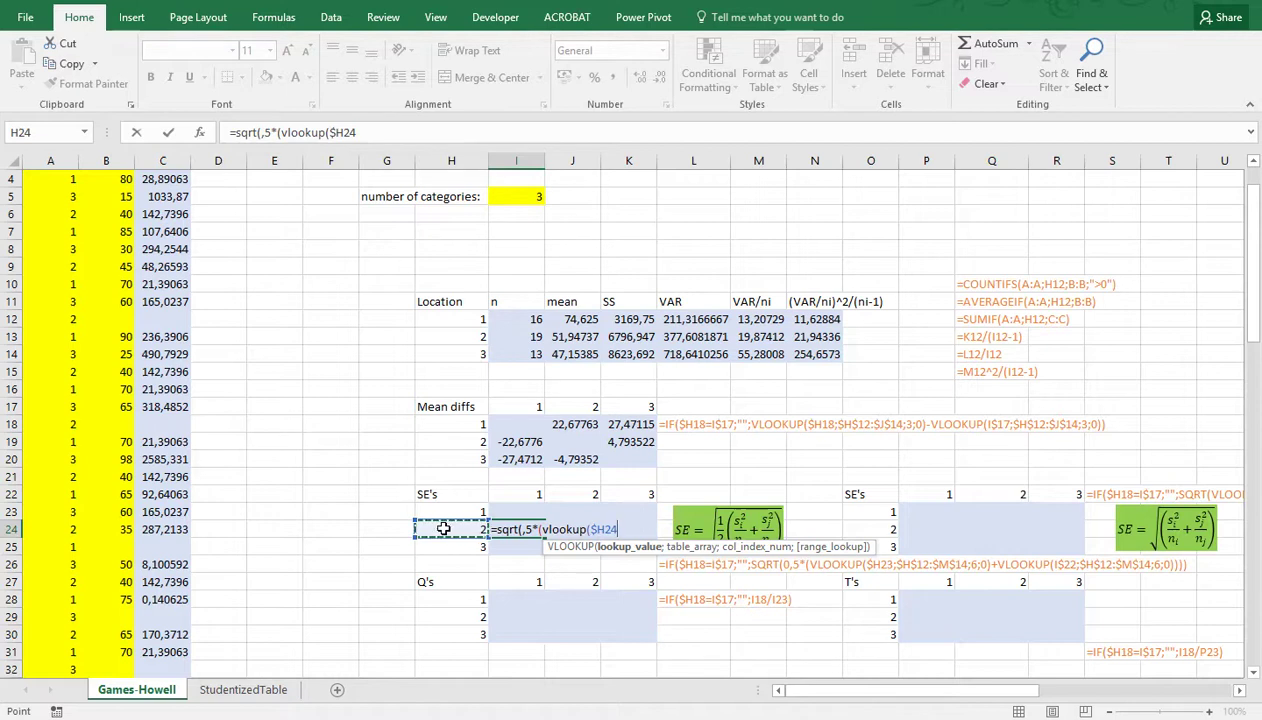
pyautogui.write(';')
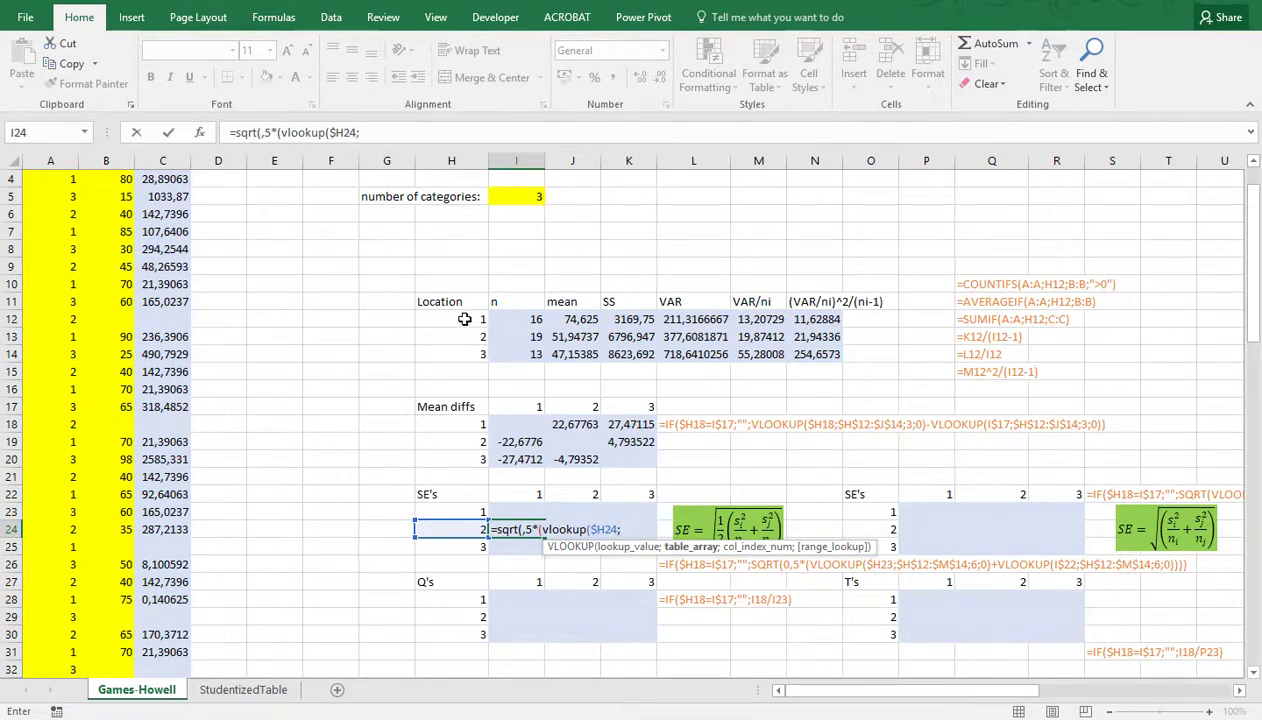
pyautogui.moveTo(465, 320); pyautogui.dragTo(776, 355)
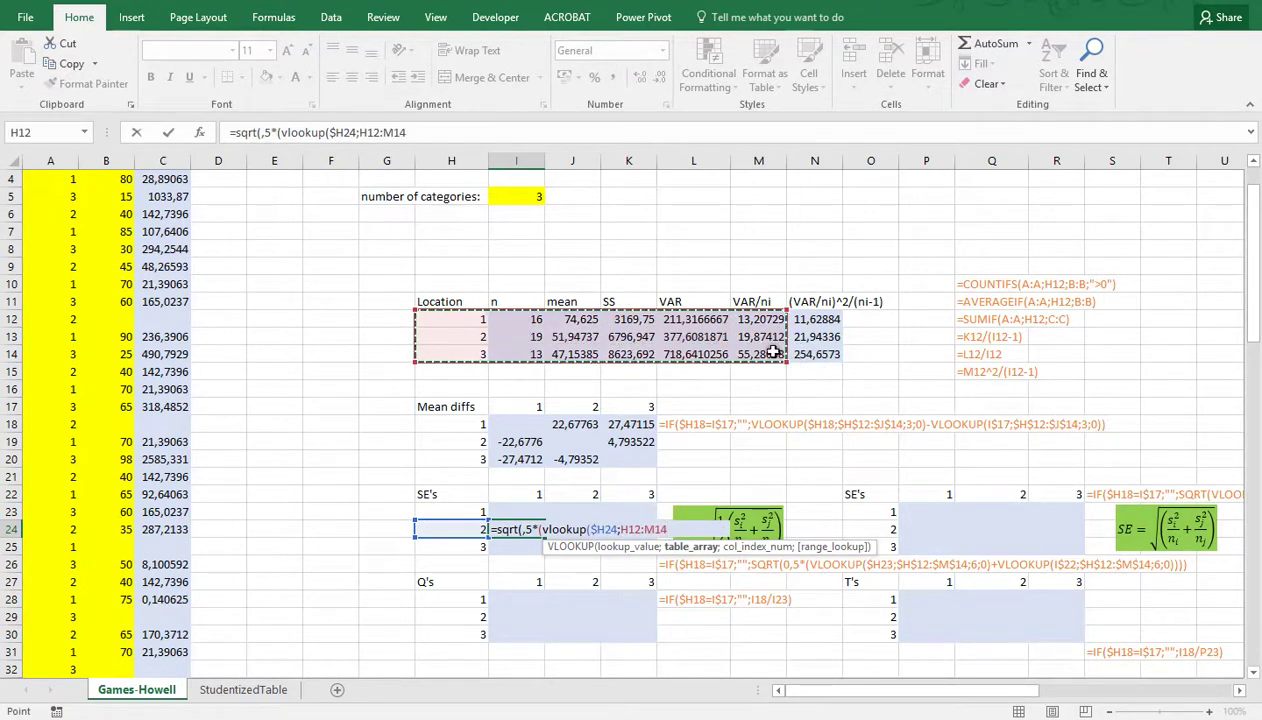
pyautogui.press('F4')
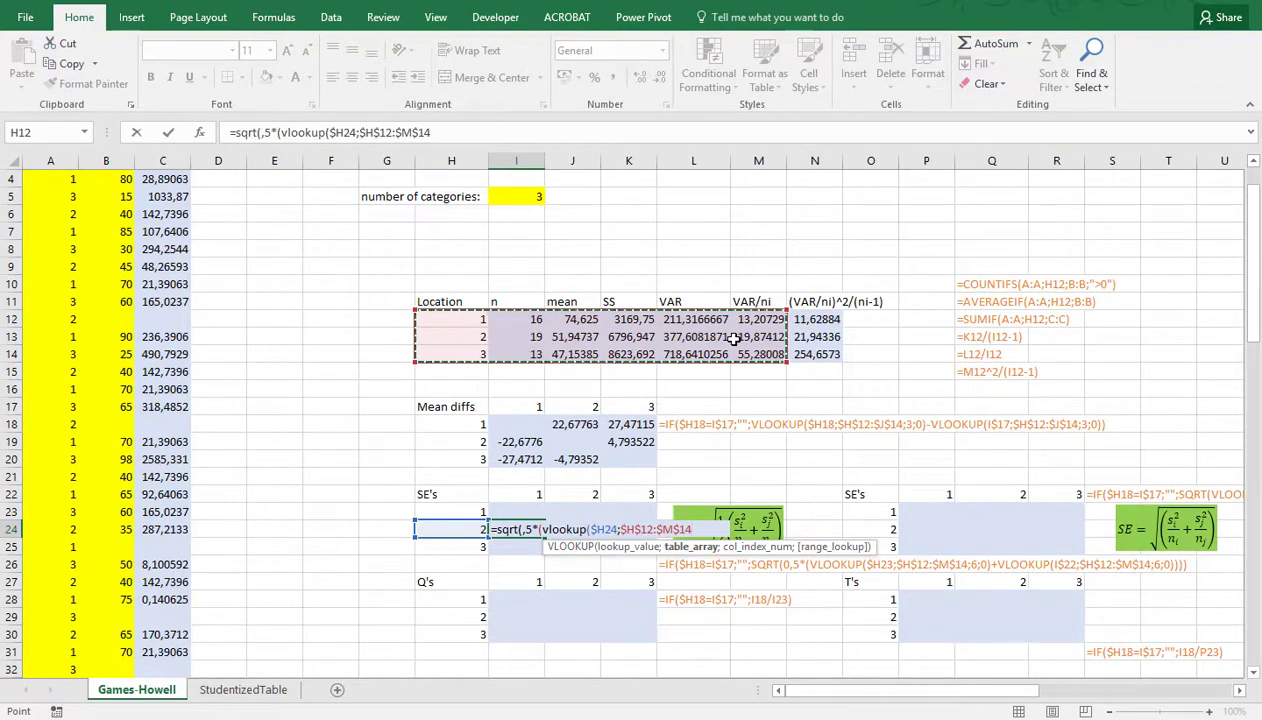
pyautogui.write(';')
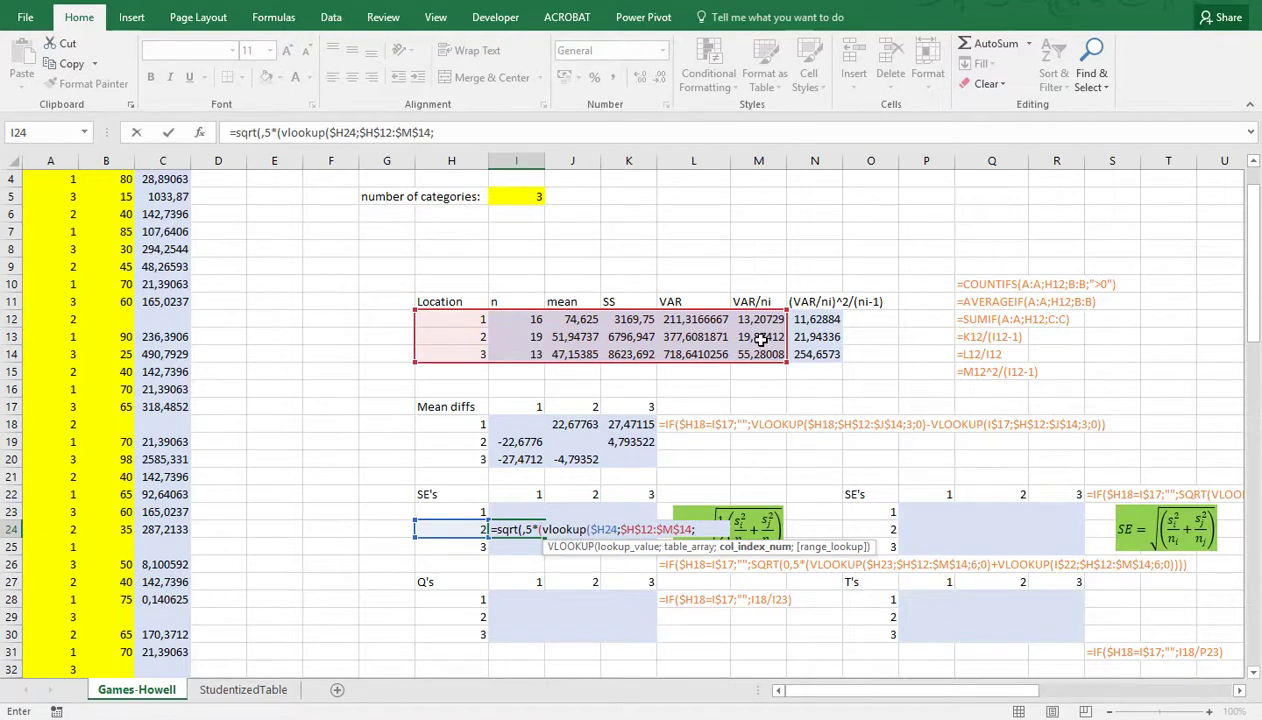
pyautogui.write('6;')
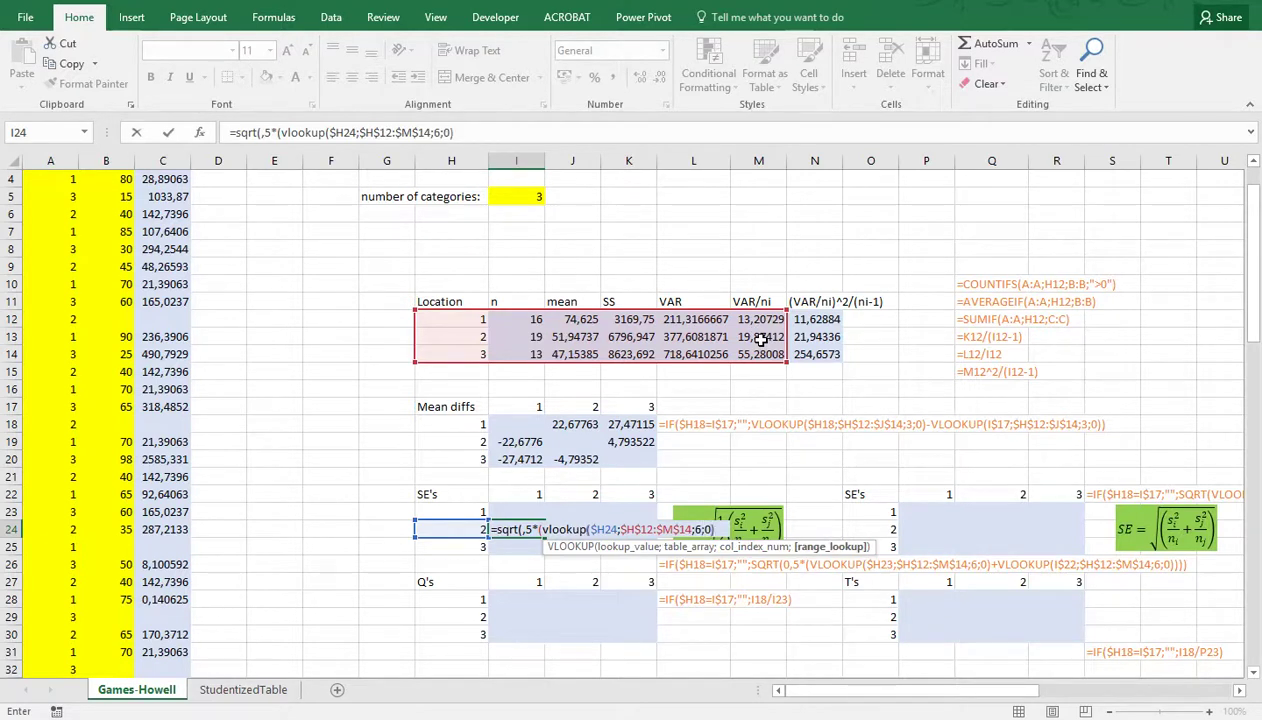
pyautogui.write('0)')
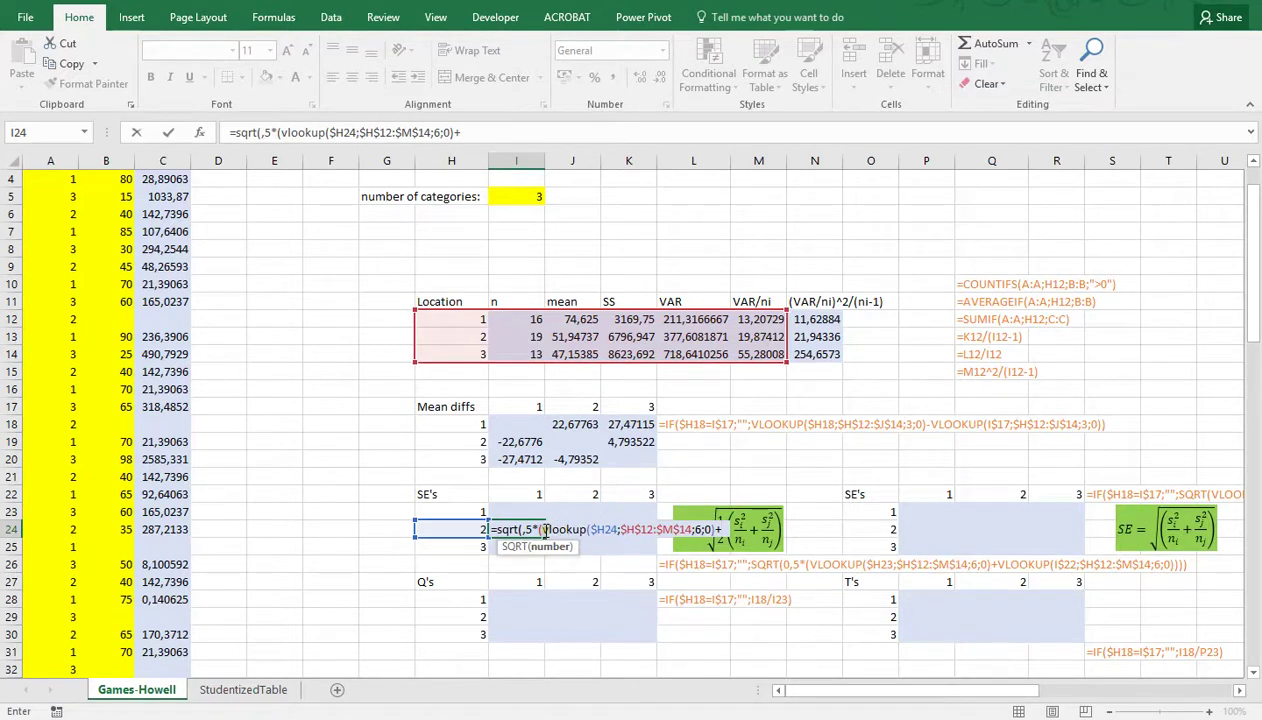
# Complete the I24 formula by adding a duplicate of the VLOOKUP whose lookup value is I$22, and close the parentheses
pyautogui.moveTo(541, 529); pyautogui.dragTo(797, 530)
pyautogui.hotkey('ctrl', 'c')
pyautogui.click(726, 540)
pyautogui.hotkey('ctrl', 'v')
pyautogui.click(523, 496)
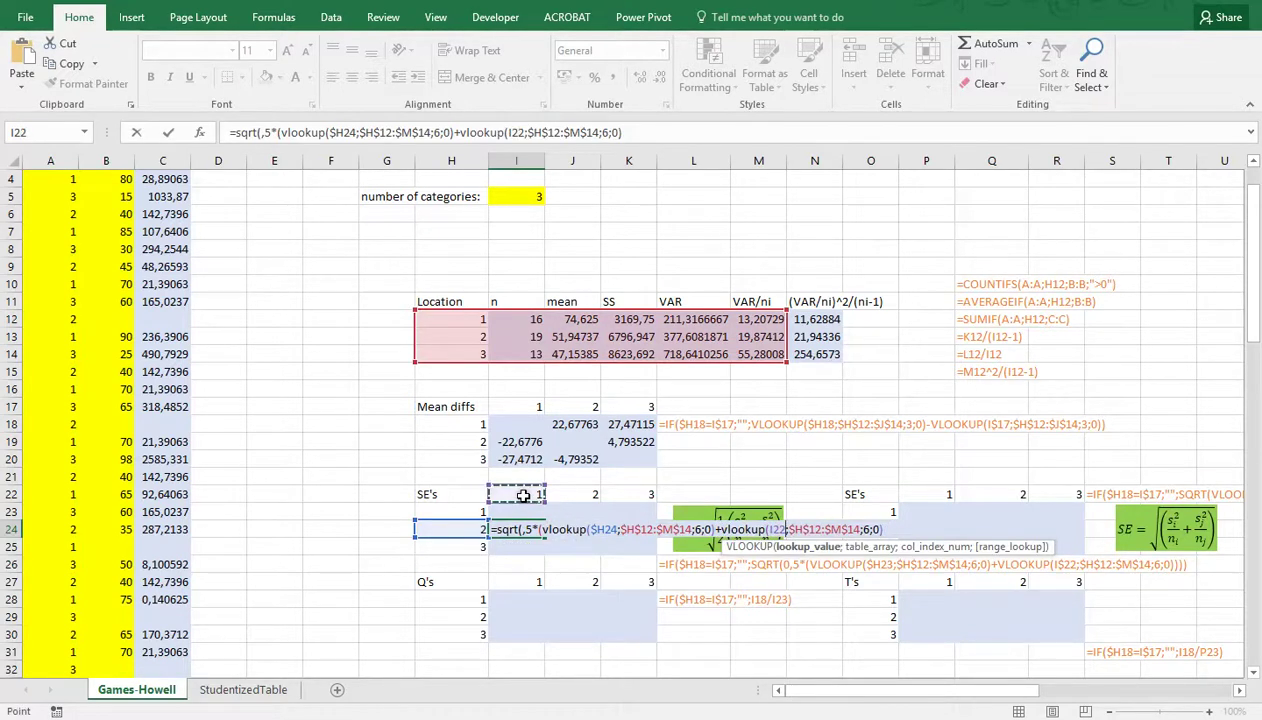
pyautogui.press('F4')
pyautogui.press('F4')
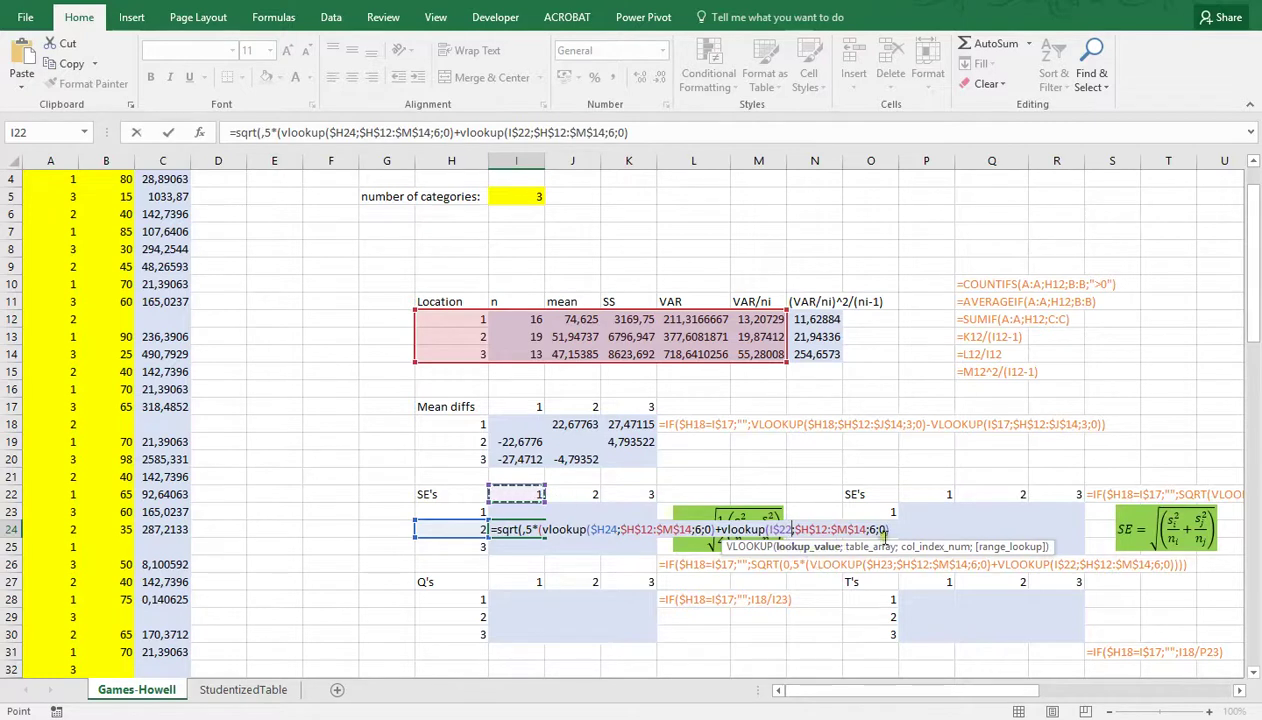
pyautogui.write(')')
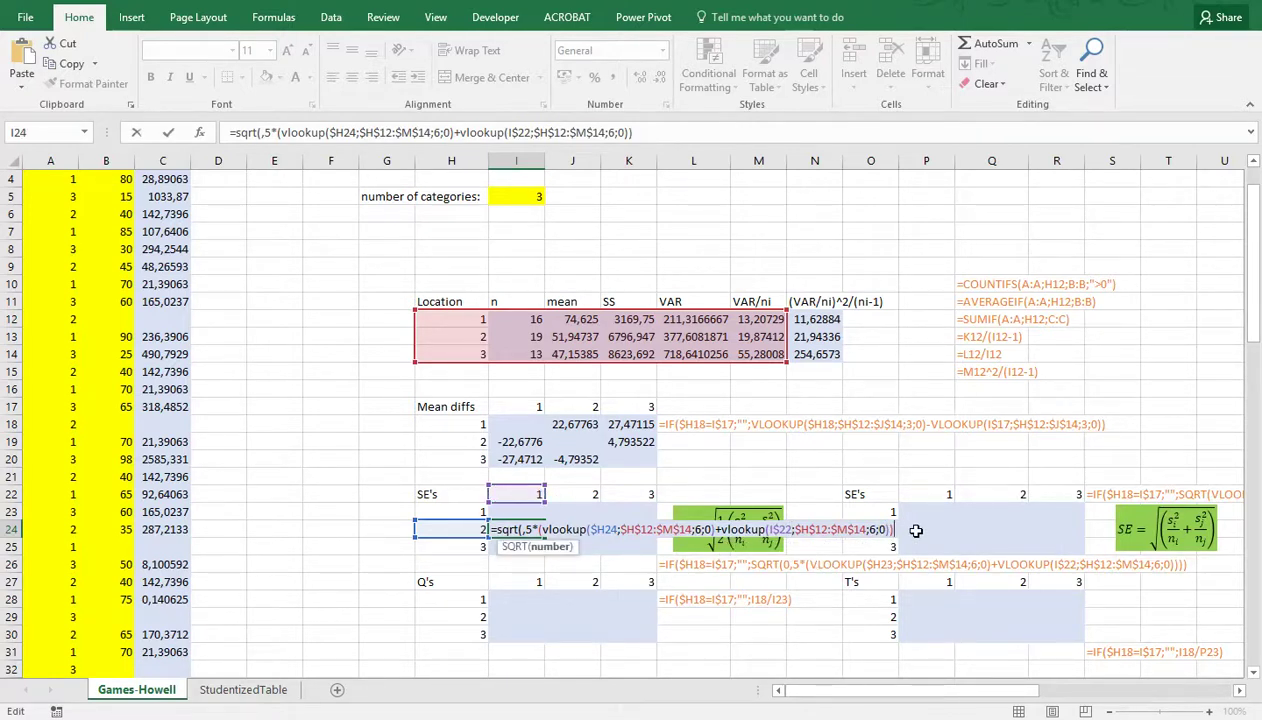
pyautogui.write(')')
pyautogui.hotkey('ctrl', 'Return')
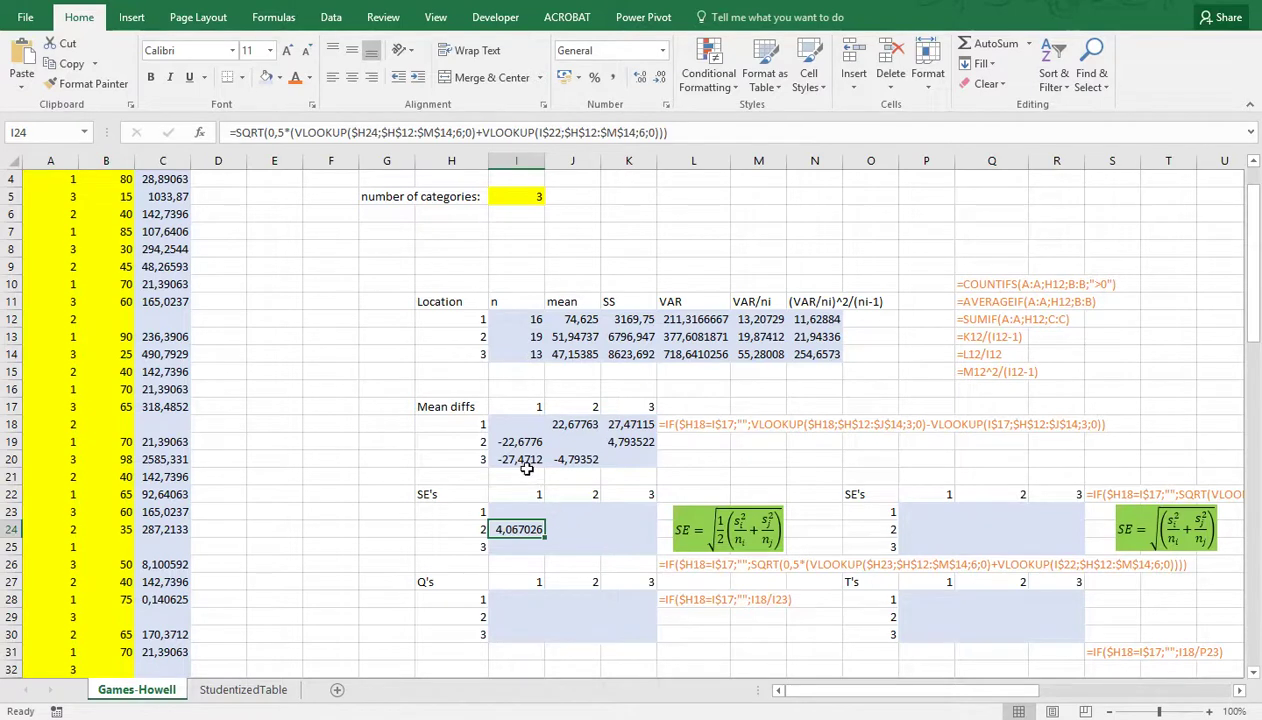
# Wrap the I24 formula in IF(I$17=$H19;"";…), reusing the condition from I19 so that matching locations give an empty cell
pyautogui.doubleClick(513, 442)
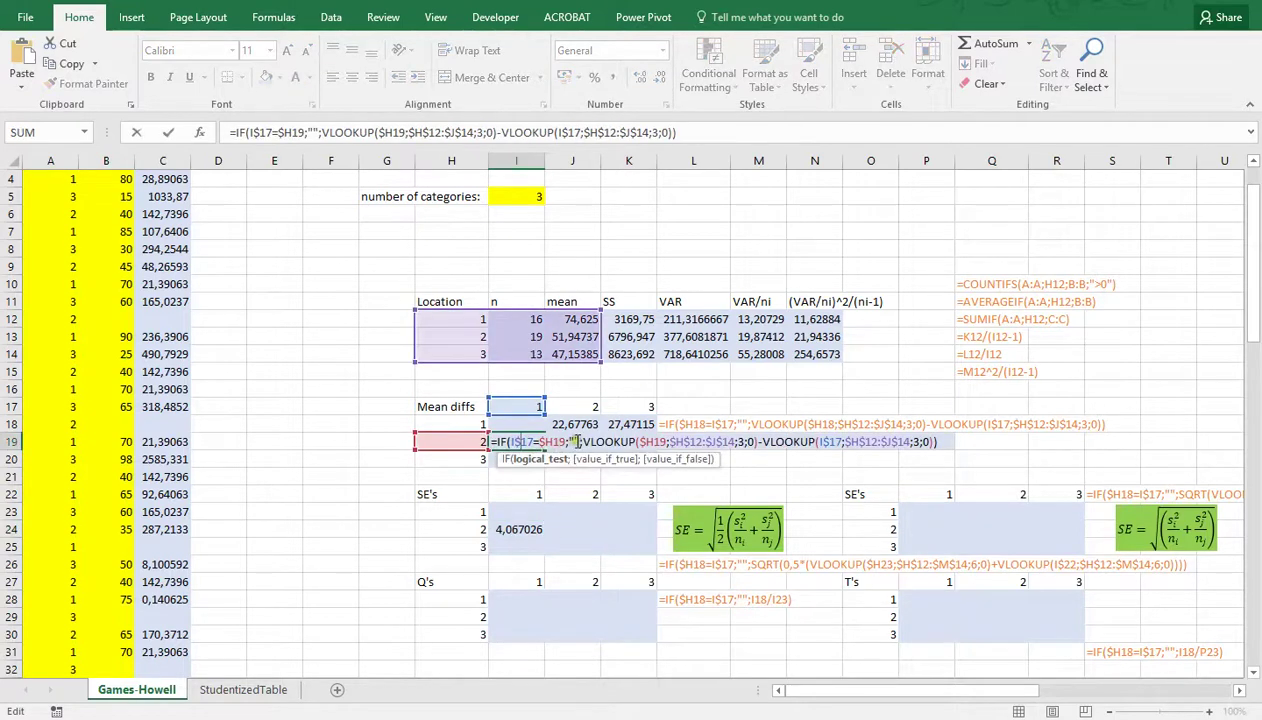
pyautogui.moveTo(578, 442); pyautogui.dragTo(468, 442)
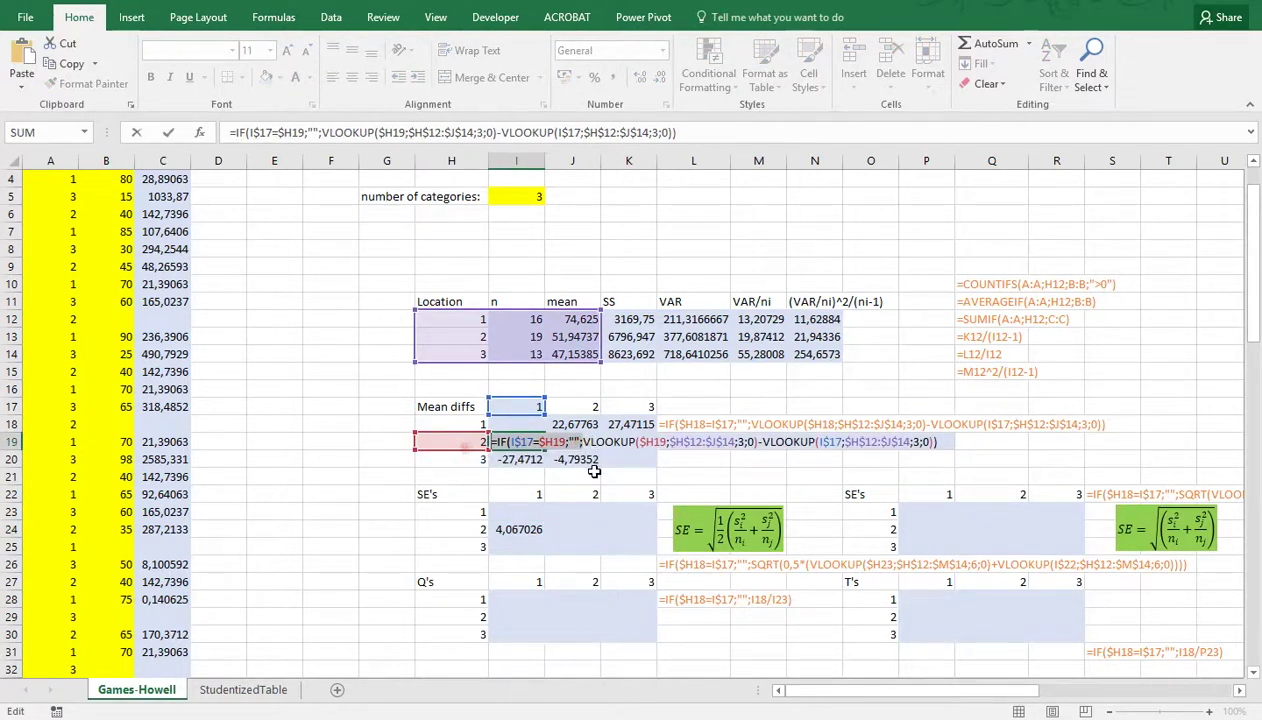
pyautogui.hotkey('ctrl', 'c')
pyautogui.press('Escape')
pyautogui.doubleClick(527, 529)
pyautogui.click(493, 531)
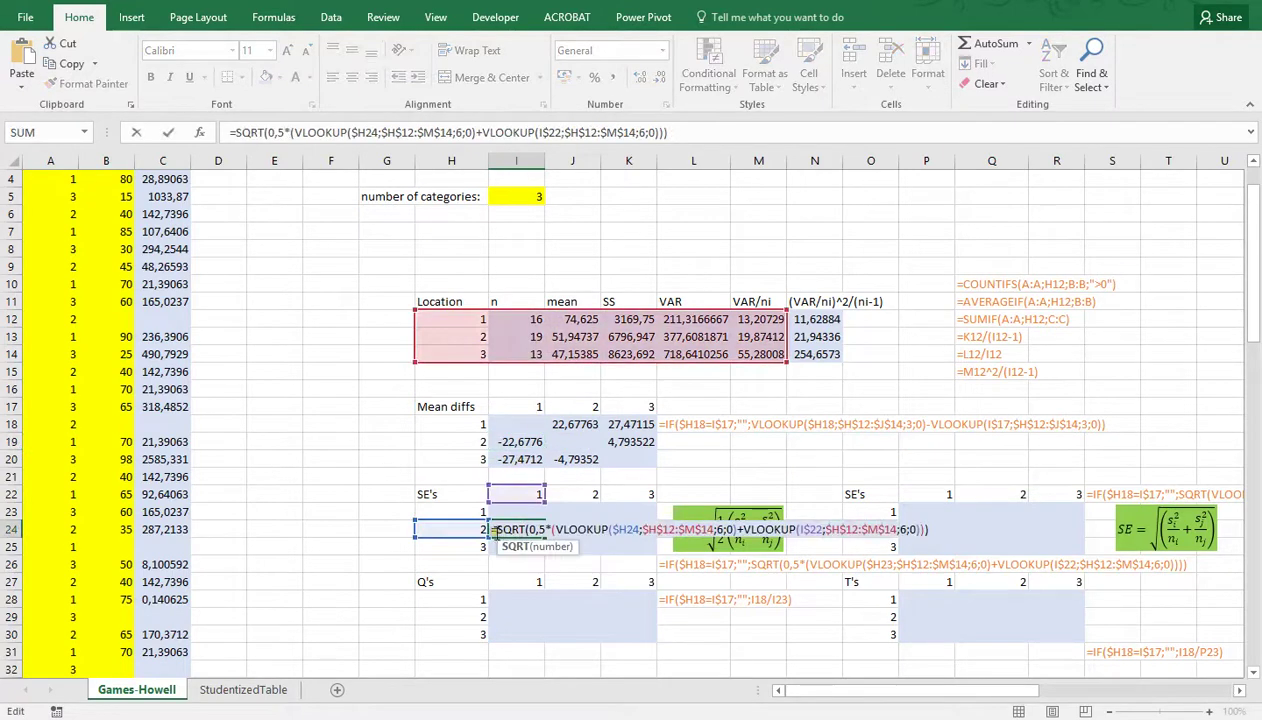
pyautogui.hotkey('ctrl', 'v')
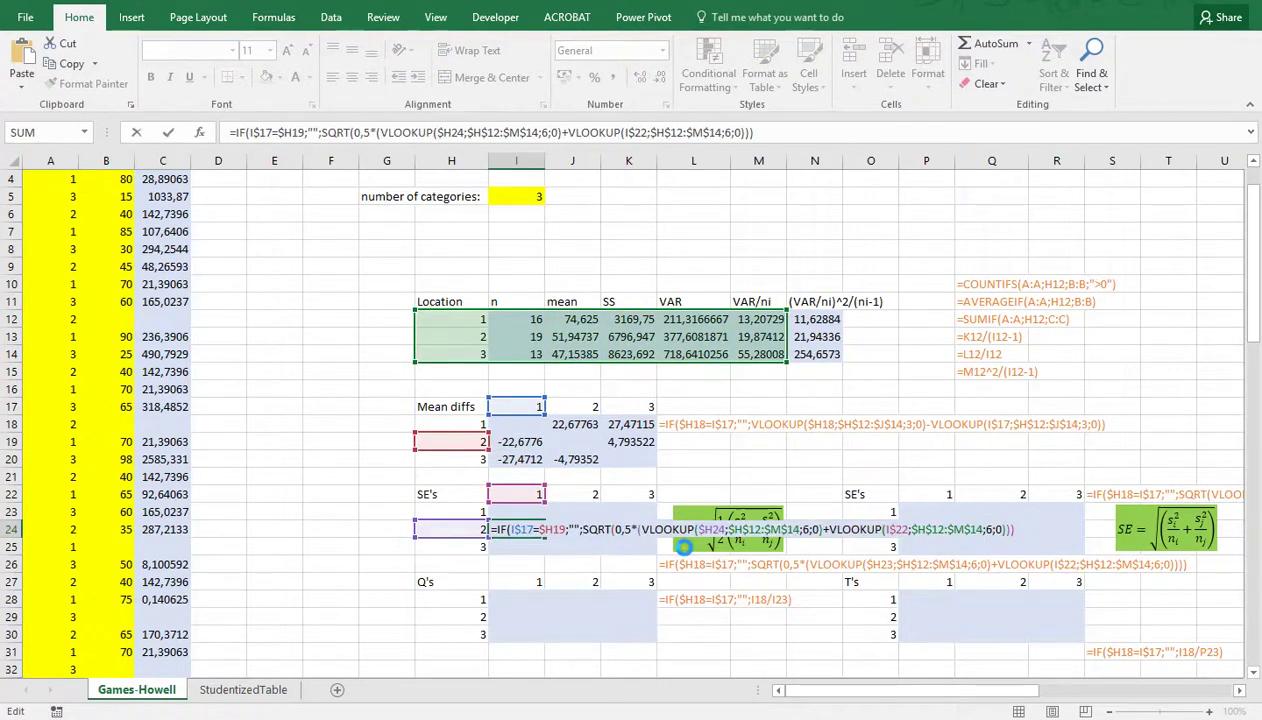
pyautogui.press('Return')
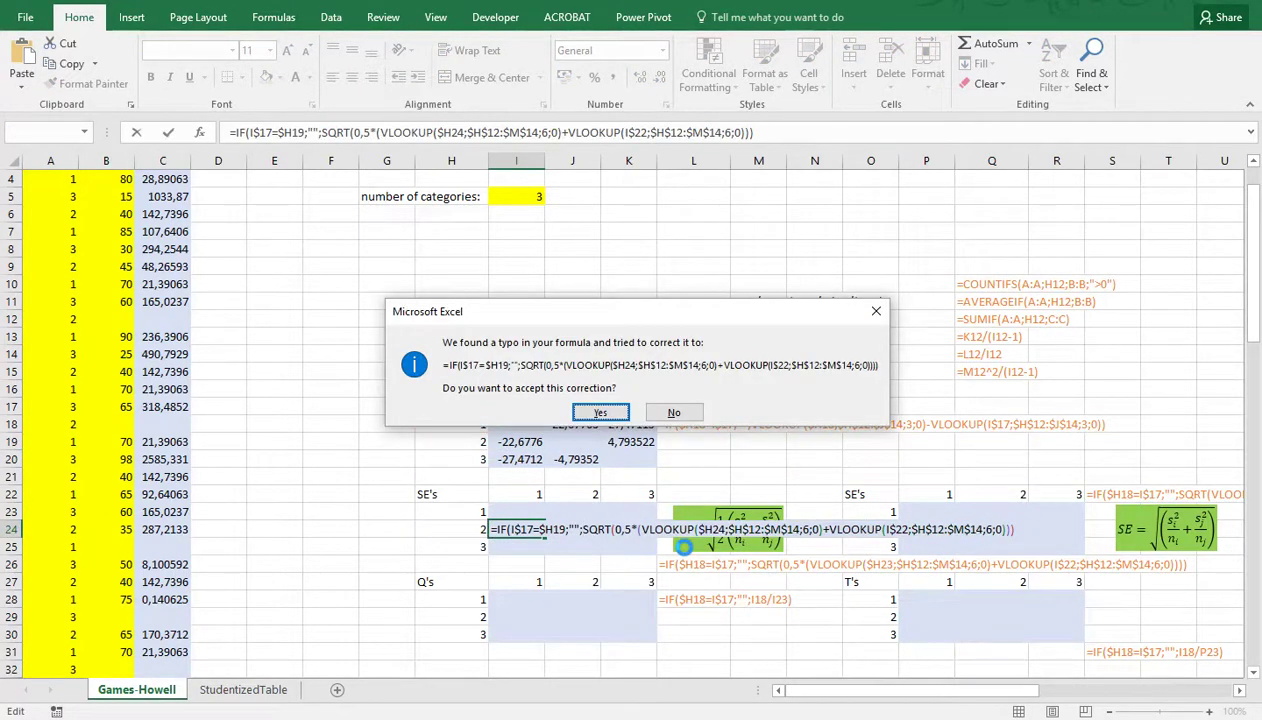
pyautogui.press('Return')
# Copy the standard-error formula in I24 to the whole first SE's table, I23:K25
pyautogui.click(524, 530)
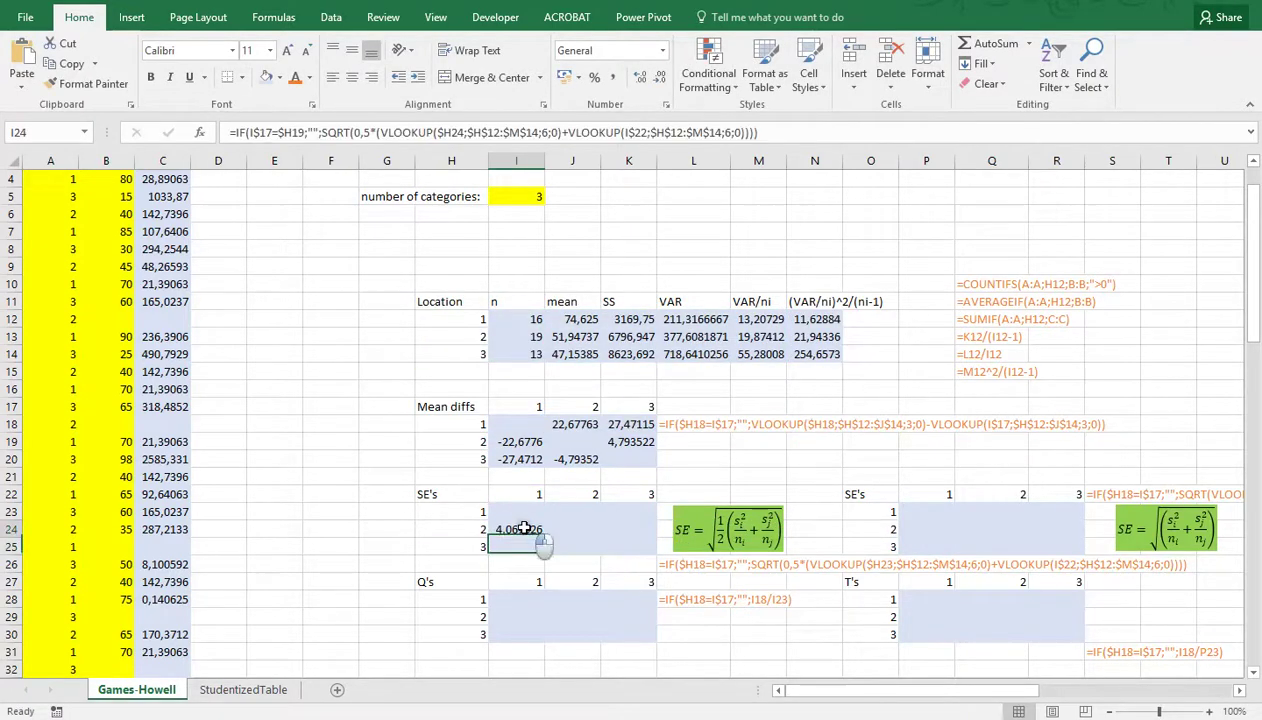
pyautogui.hotkey('ctrl', 'c')
pyautogui.moveTo(516, 512); pyautogui.dragTo(639, 552)
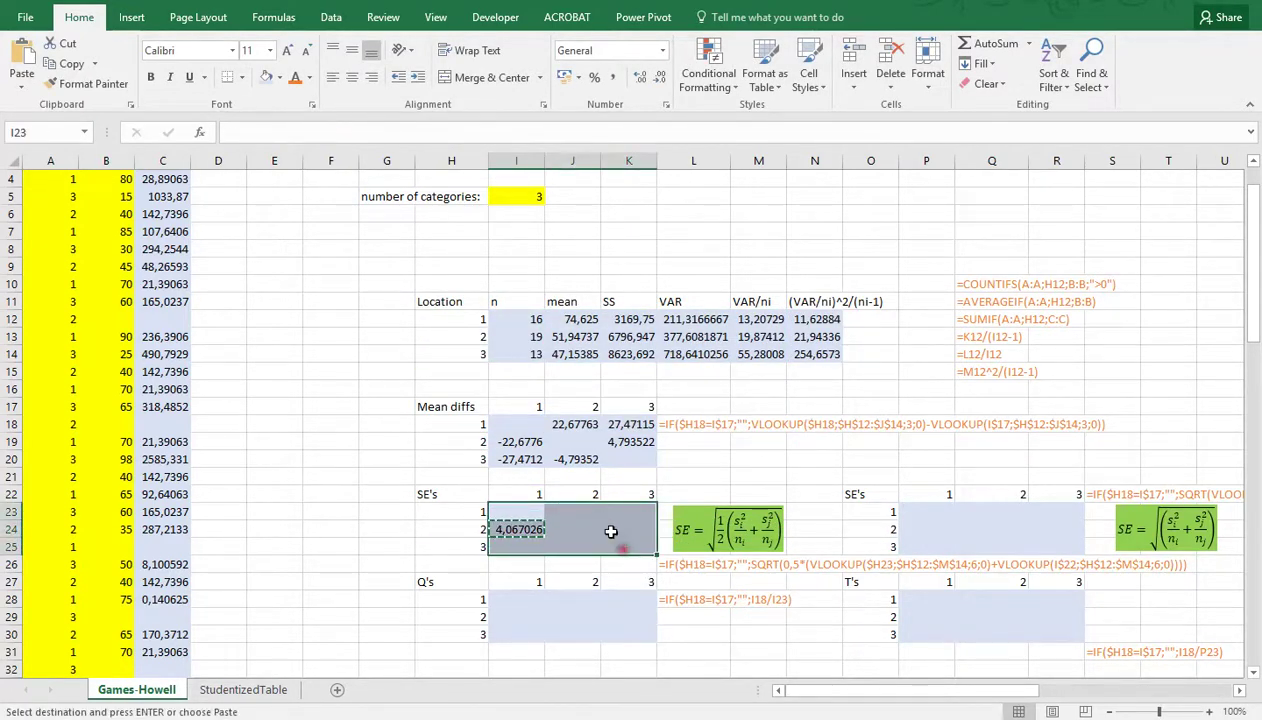
pyautogui.hotkey('ctrl', 'v')
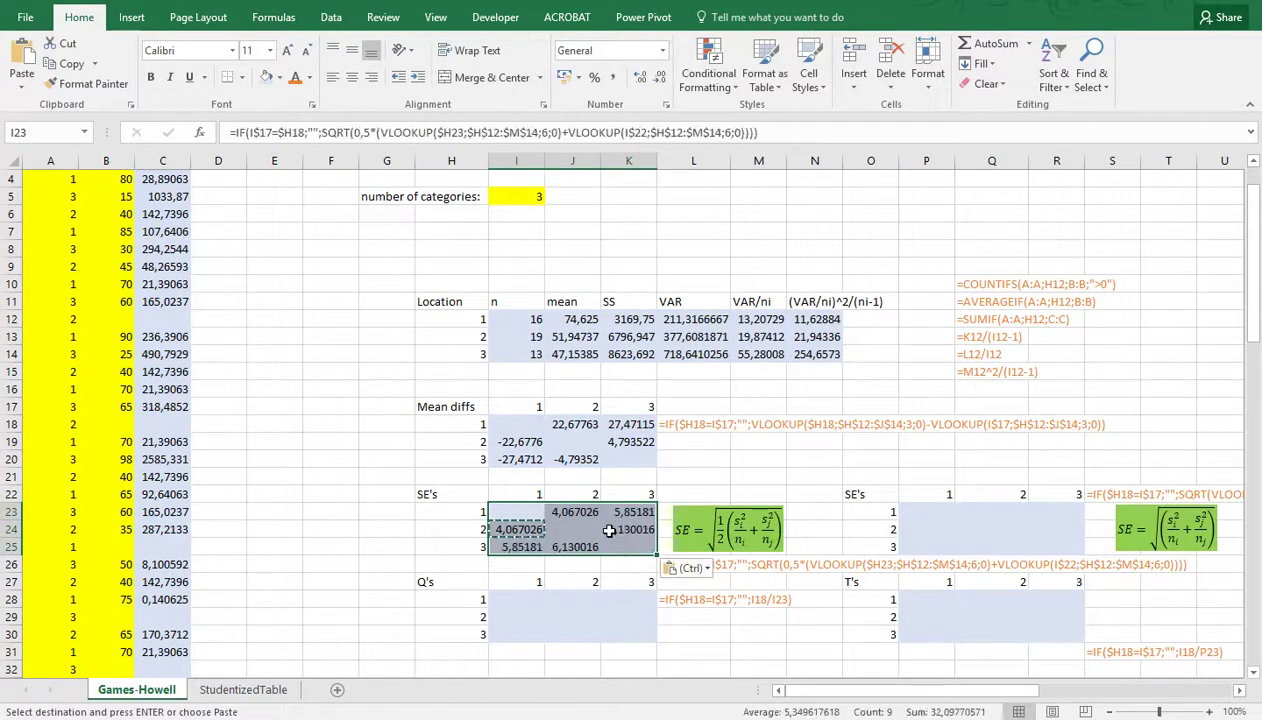
# Copy the formula text of I23 unchanged into P23, the first cell of the second SE's table
pyautogui.click(528, 528)
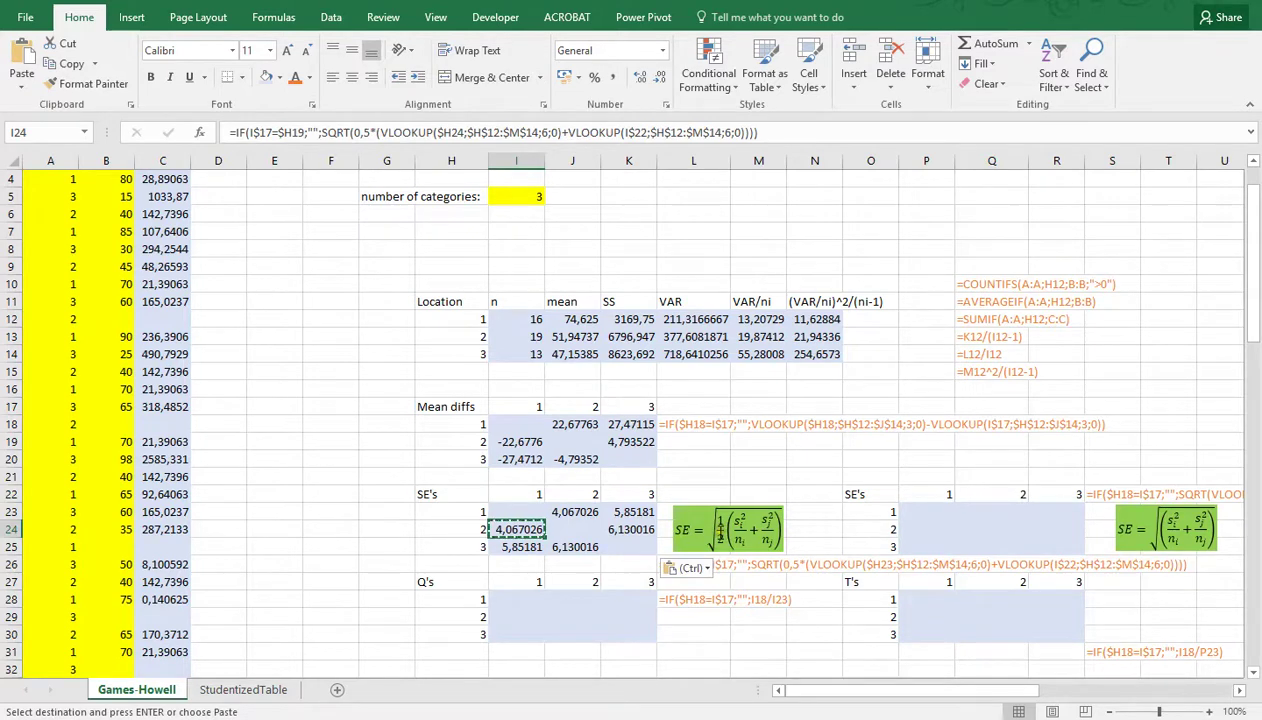
pyautogui.doubleClick(507, 512)
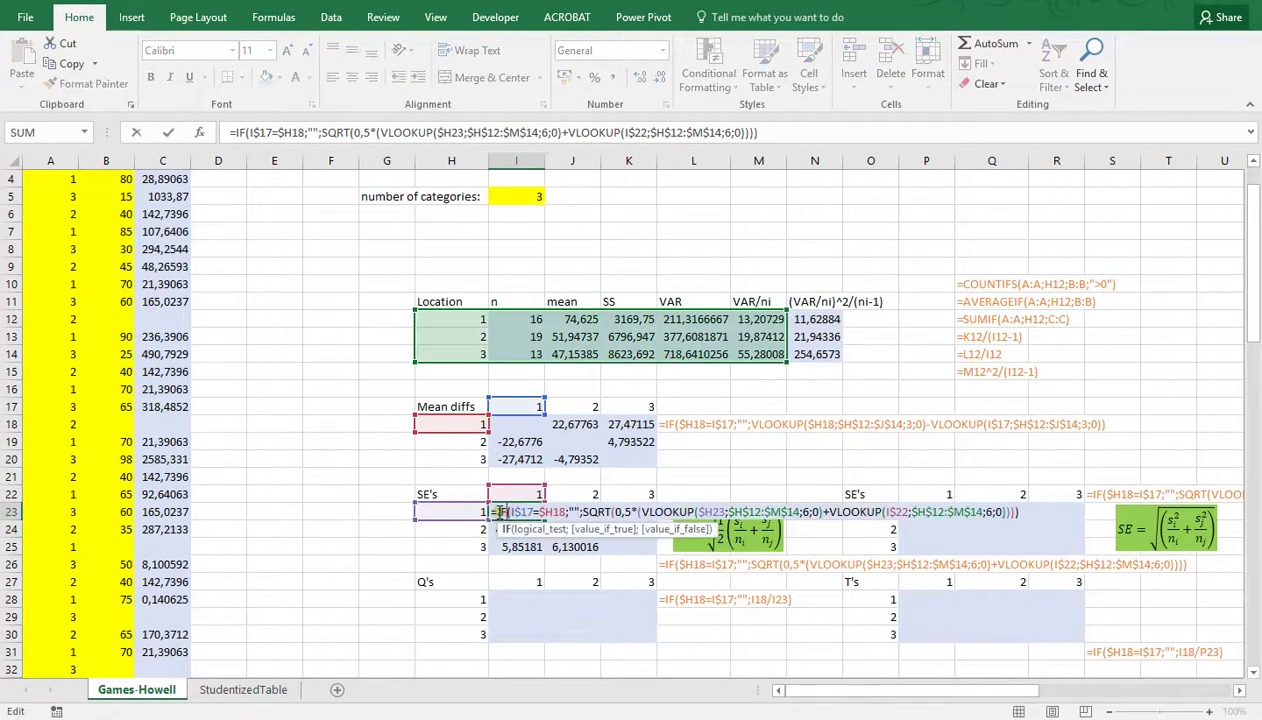
pyautogui.moveTo(492, 512); pyautogui.dragTo(1031, 512)
pyautogui.hotkey('ctrl', 'c')
pyautogui.press('Escape')
pyautogui.click(930, 513)
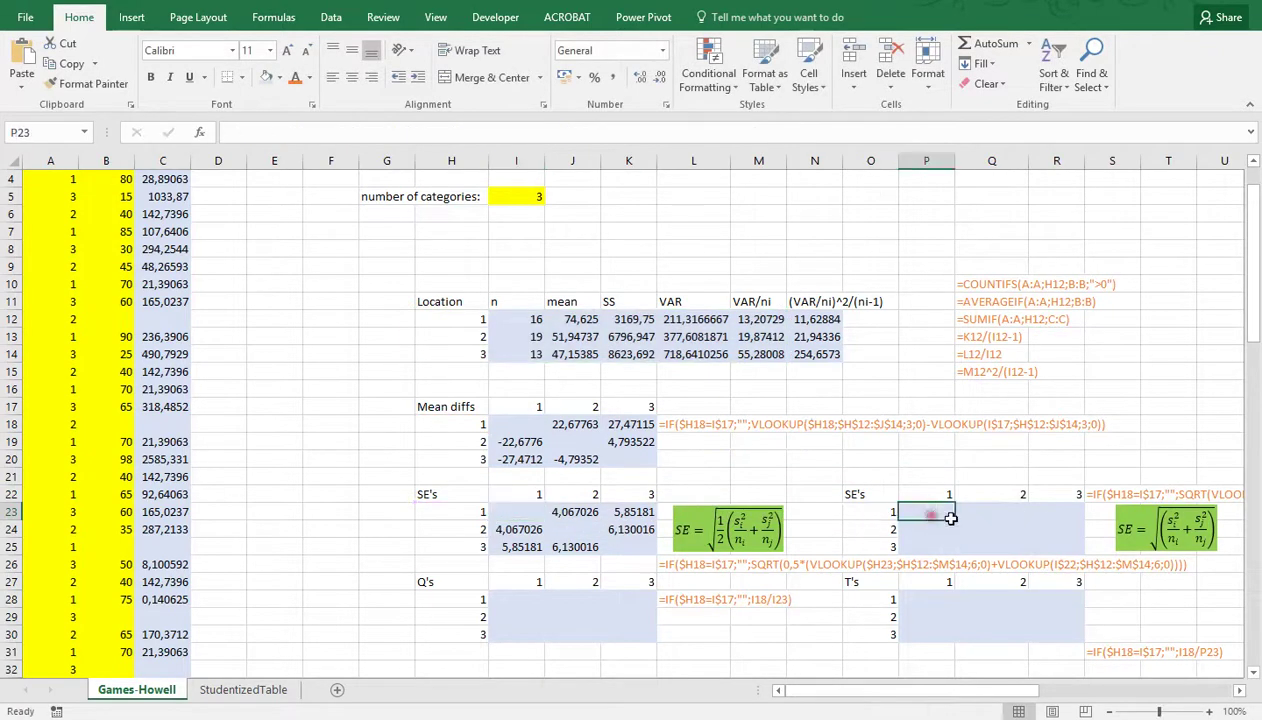
pyautogui.hotkey('ctrl', 'v')
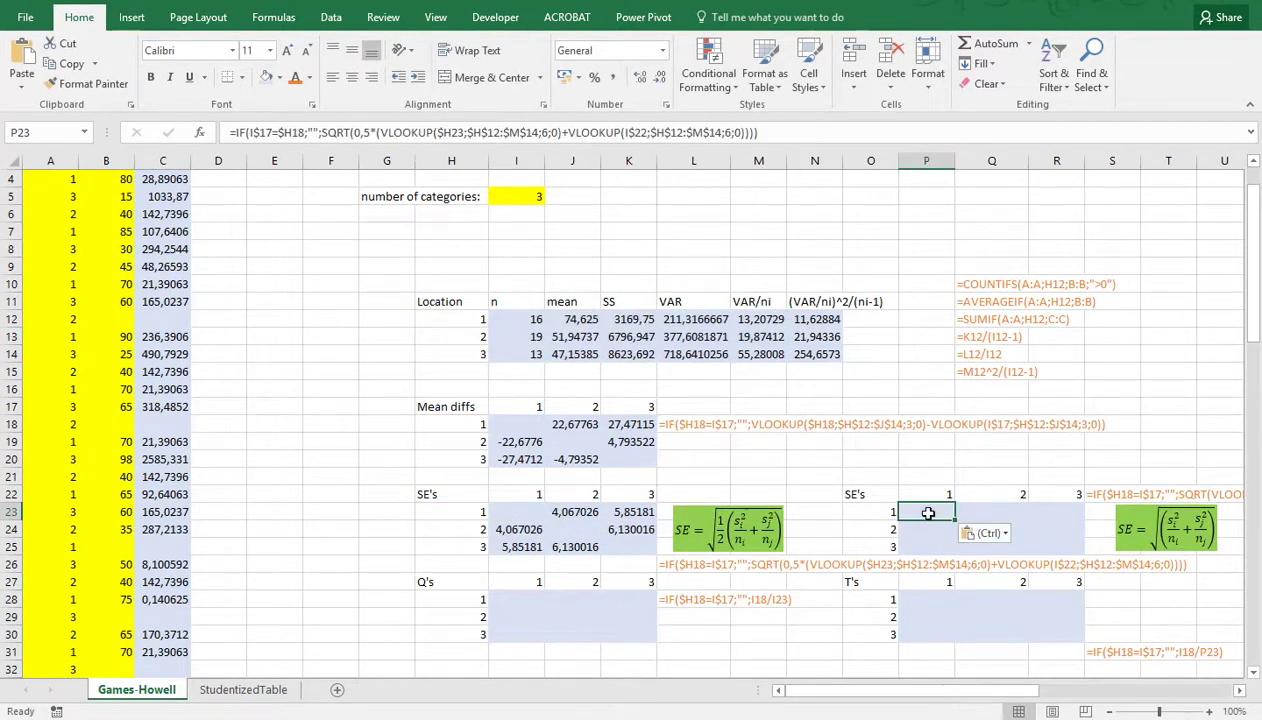
# Remove the 0,5* factor from the SQRT in P23's formula, keeping the sum of the two VLOOKUPs
pyautogui.doubleClick(928, 513)
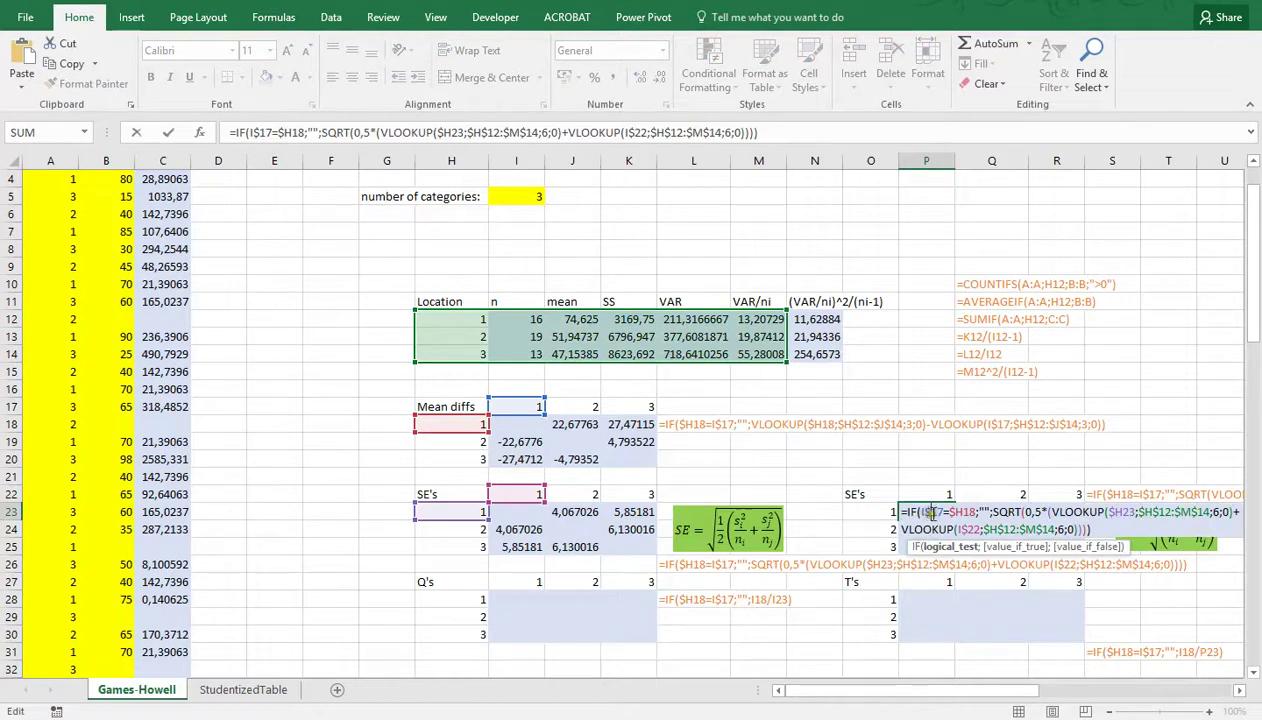
pyautogui.click(1025, 512)
pyautogui.press('Delete')
pyautogui.press('Delete')
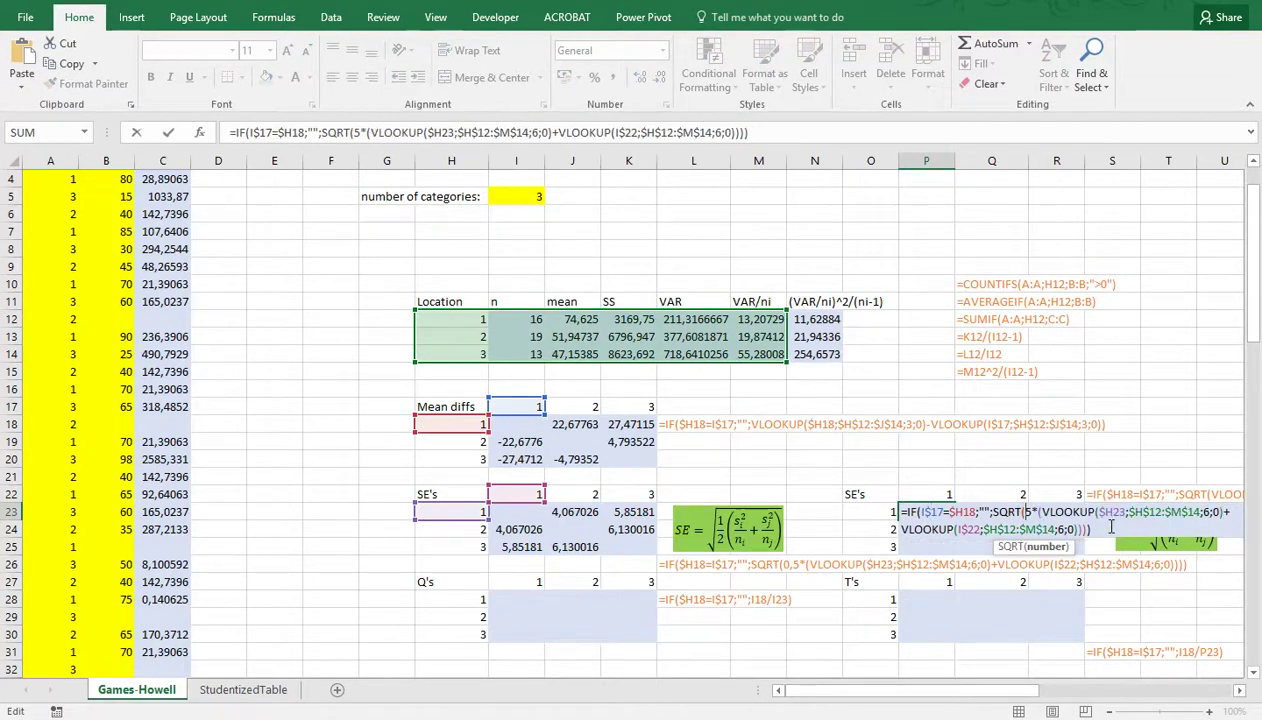
pyautogui.press('Delete')
pyautogui.press('Delete')
pyautogui.hotkey('ctrl', 'Return')
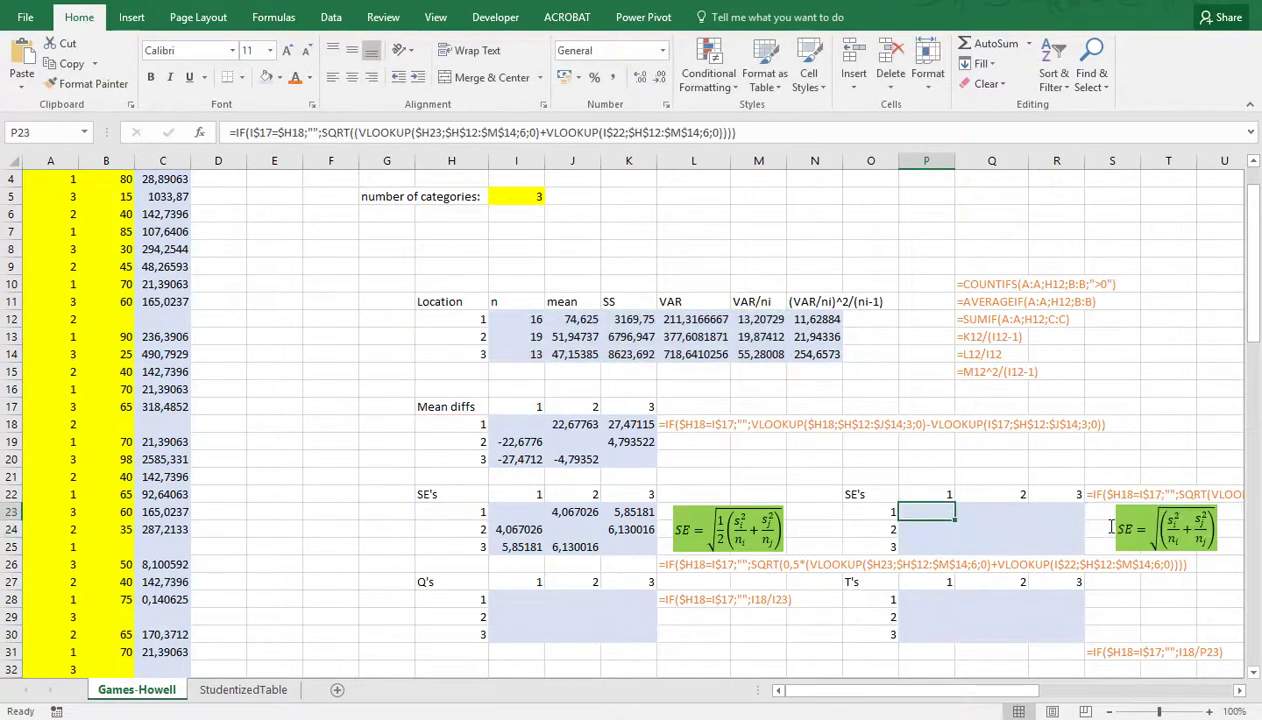
# Copy the P23 formula to the whole second SE's table, P23:R25
pyautogui.hotkey('shift', 'Right')
pyautogui.hotkey('shift', 'Right')
pyautogui.hotkey('shift', 'Down')
pyautogui.hotkey('shift', 'Down')
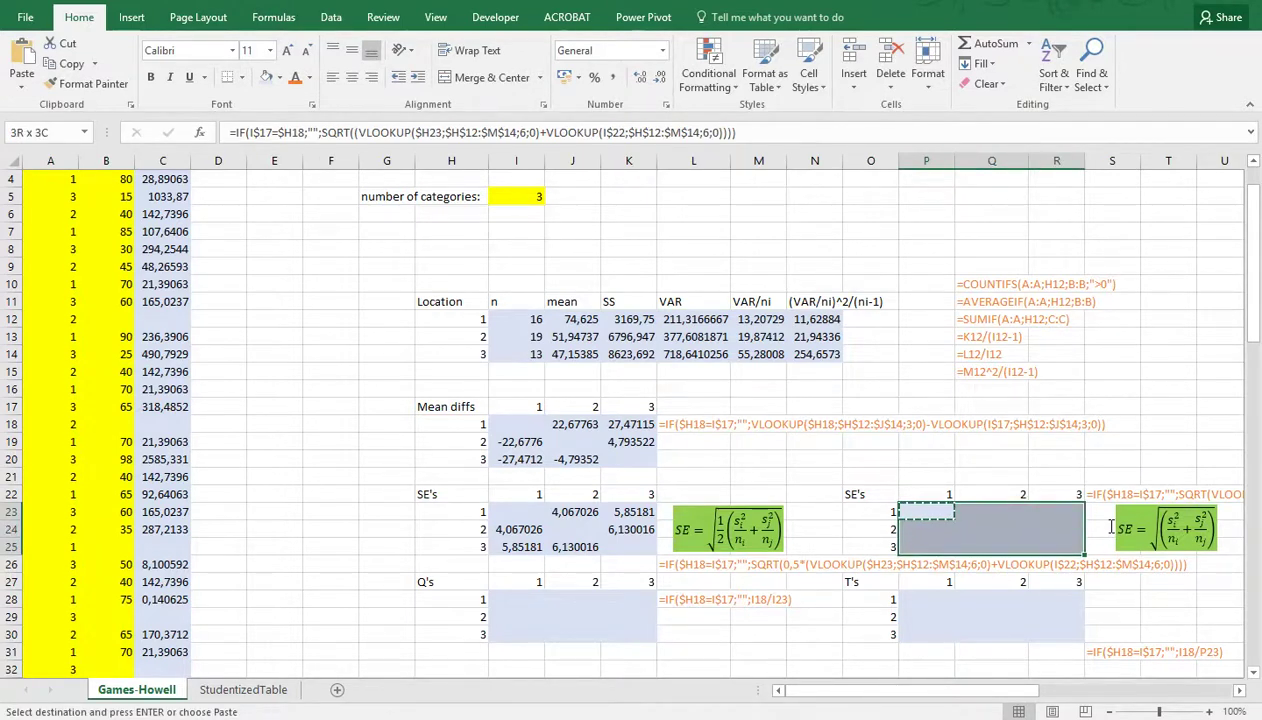
pyautogui.hotkey('ctrl', 'v')
pyautogui.press('Left')
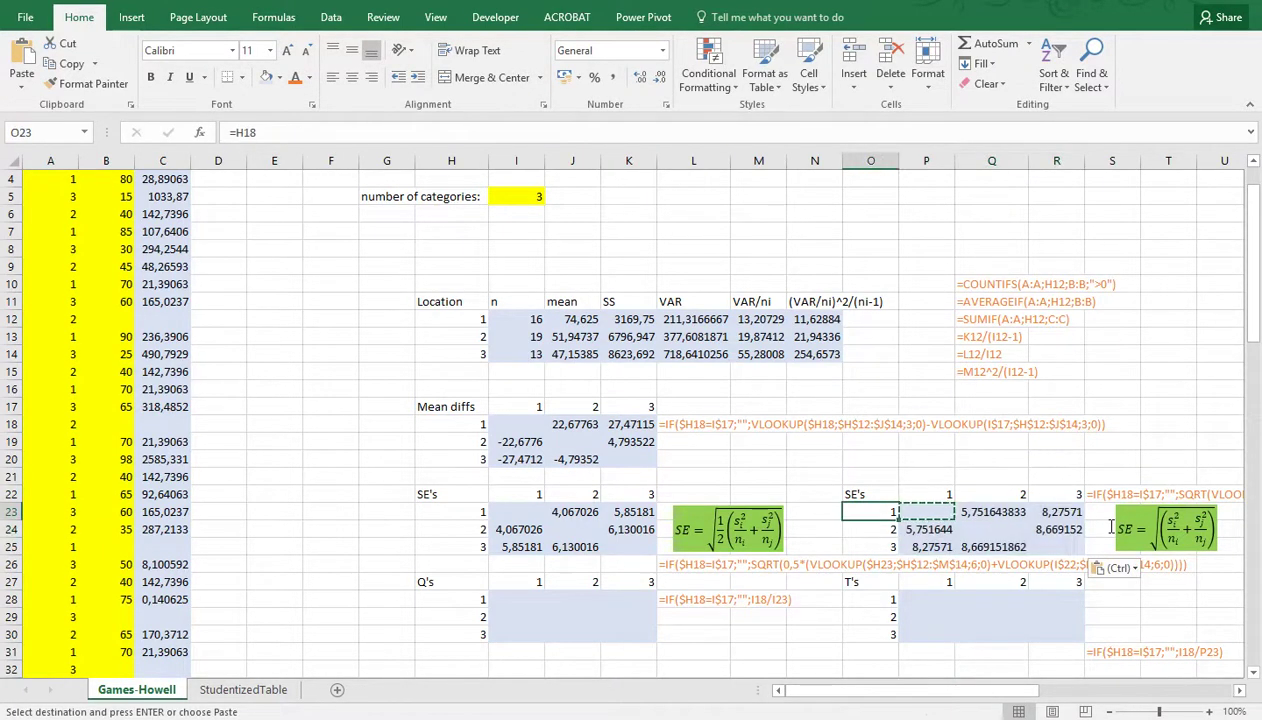
# Enter =I18/I23 in I28 of the Q's table to divide the mean difference by its standard error
pyautogui.click(517, 600)
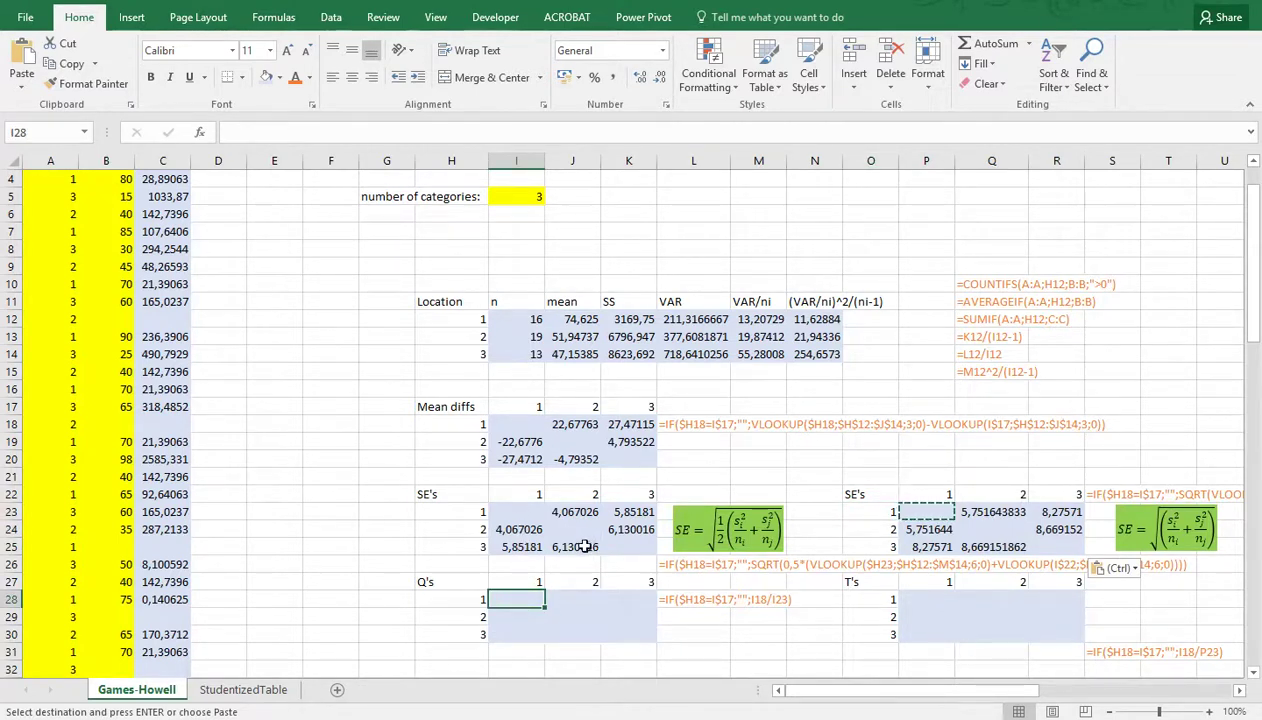
pyautogui.scroll(-1, 590, 546)
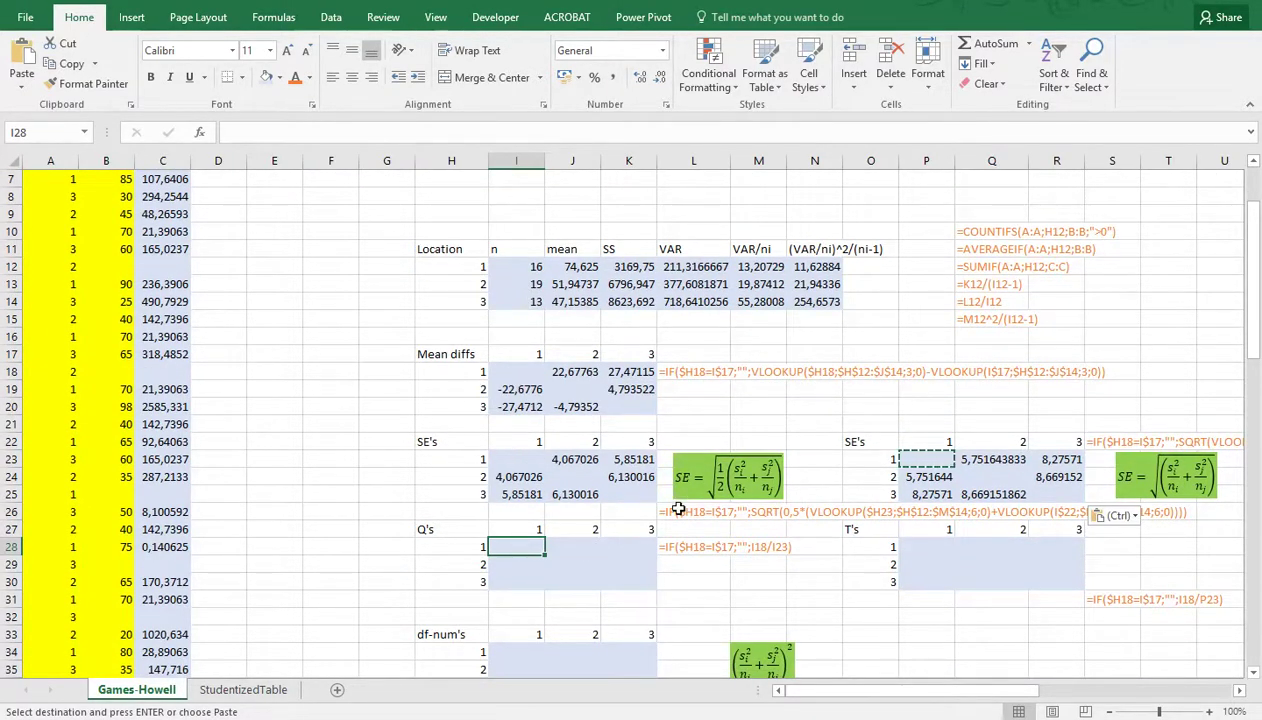
pyautogui.write('=')
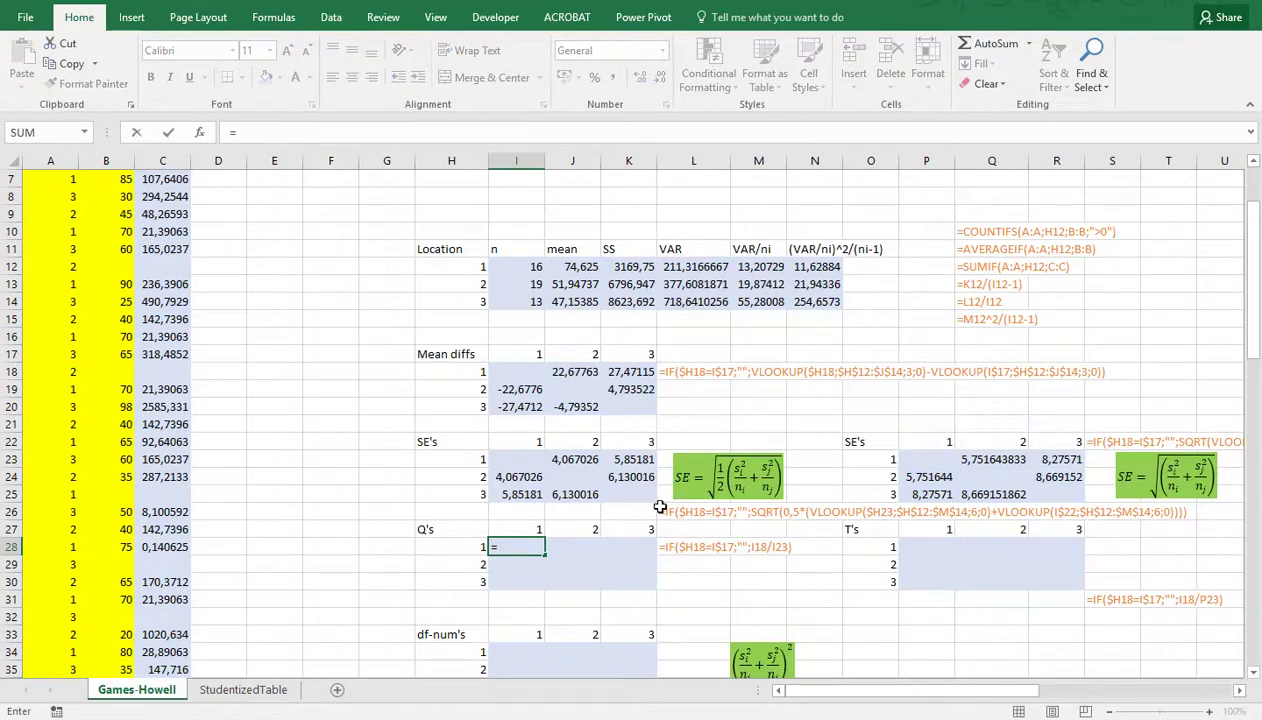
pyautogui.click(524, 371)
pyautogui.write('/')
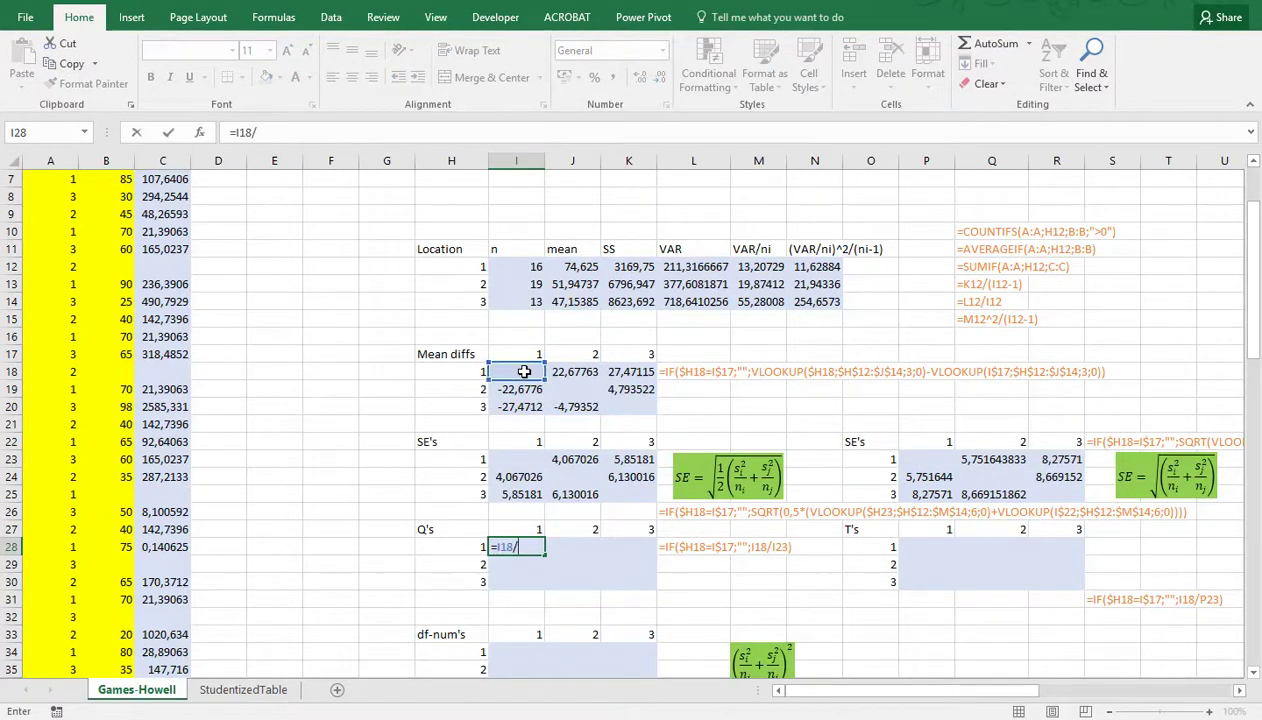
pyautogui.click(520, 459)
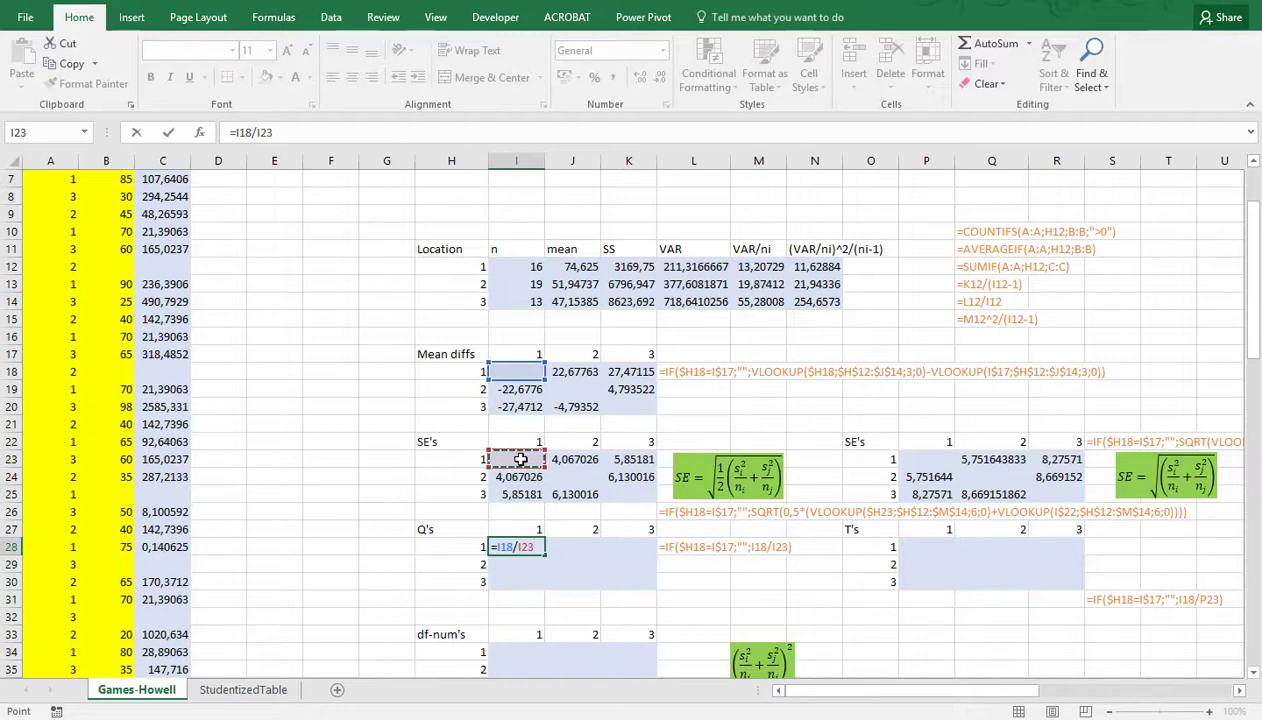
pyautogui.press('Return')
# Wrap the I28 formula in IF(I$17=$H18;"";…), reusing the condition from I23
pyautogui.doubleClick(522, 461)
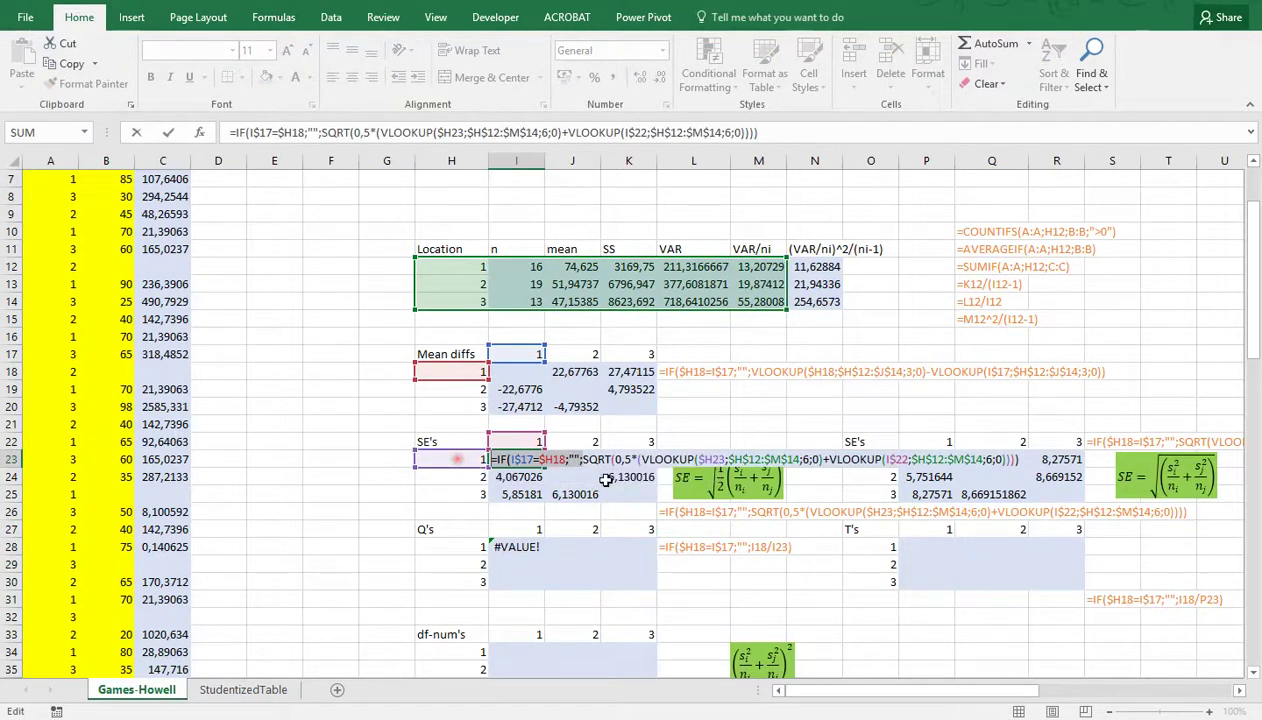
pyautogui.press('Escape')
pyautogui.click(500, 546)
pyautogui.doubleClick(503, 547)
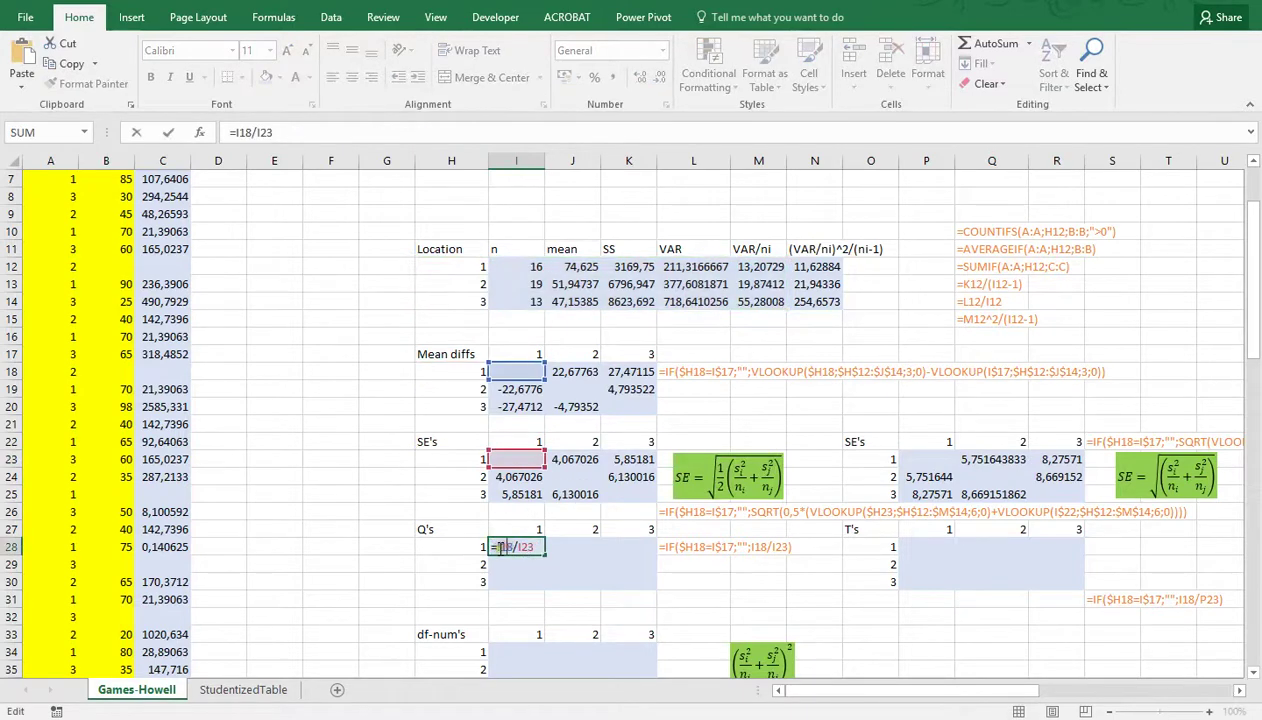
pyautogui.write('IF(I$17=$H18;"";')
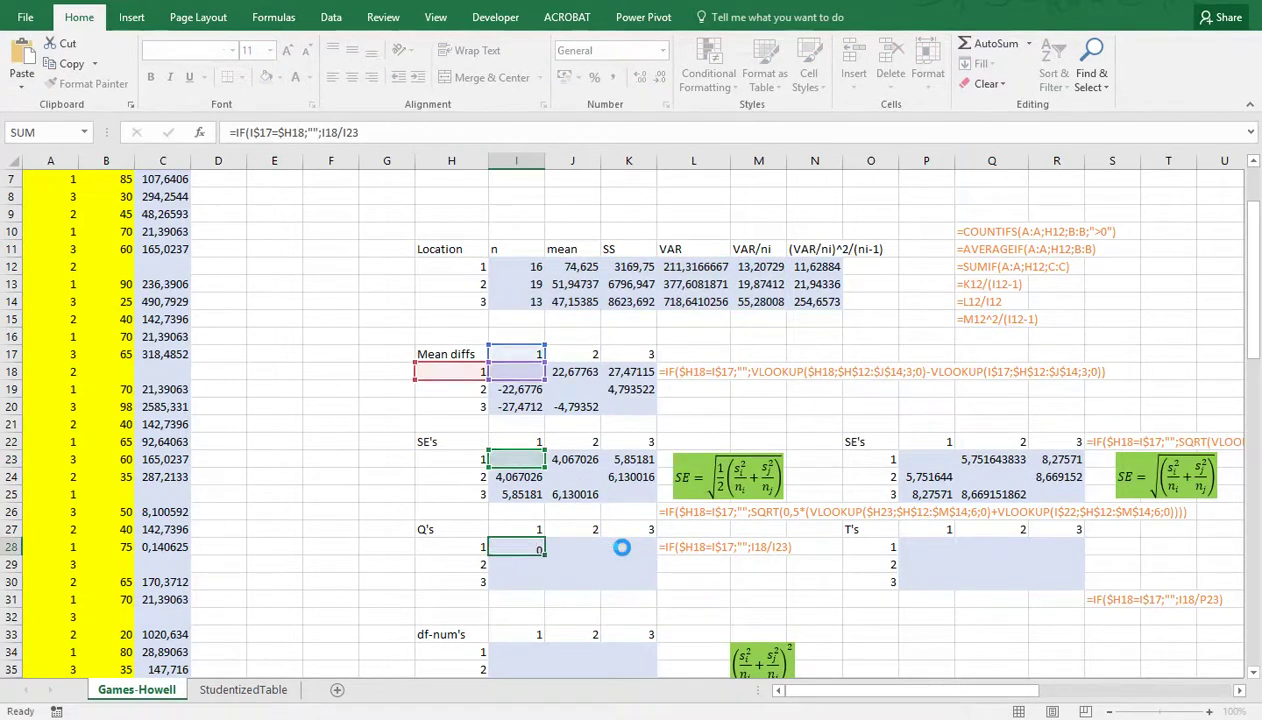
pyautogui.press('Return')
# Copy the I28 formula to the whole Q's table, I28:K30
pyautogui.press('Up')
pyautogui.hotkey('ctrl', 'c')
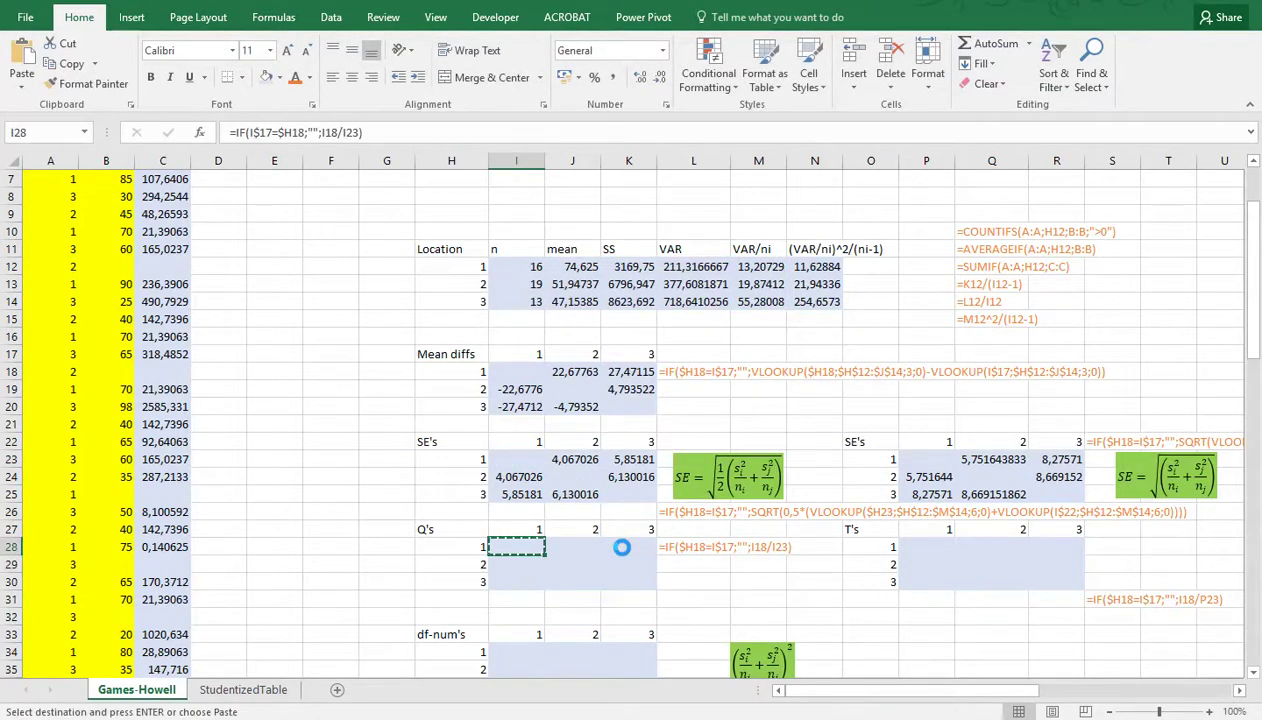
pyautogui.hotkey('shift', 'Right')
pyautogui.hotkey('shift', 'Right')
pyautogui.hotkey('shift', 'Down')
pyautogui.hotkey('shift', 'Down')
pyautogui.hotkey('ctrl', 'v')
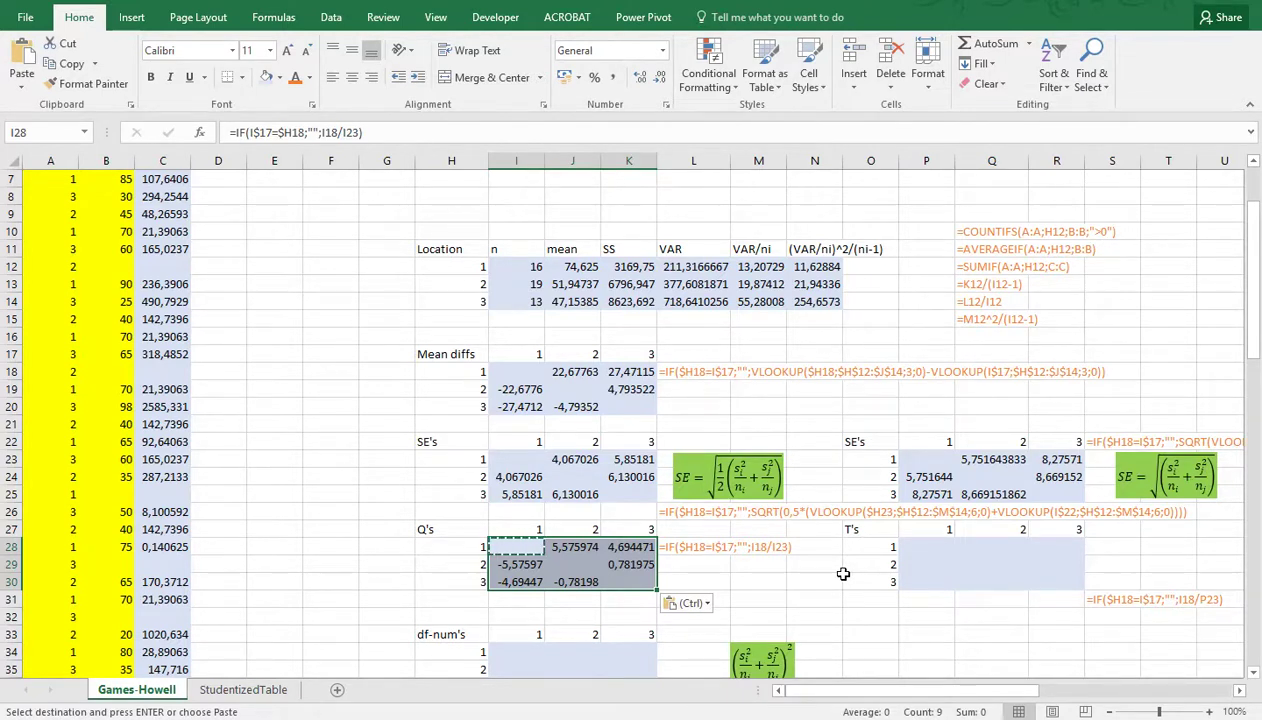
# Enter =I18/P23 in P28 of the T's table to divide the mean difference by the second standard error
pyautogui.click(922, 548)
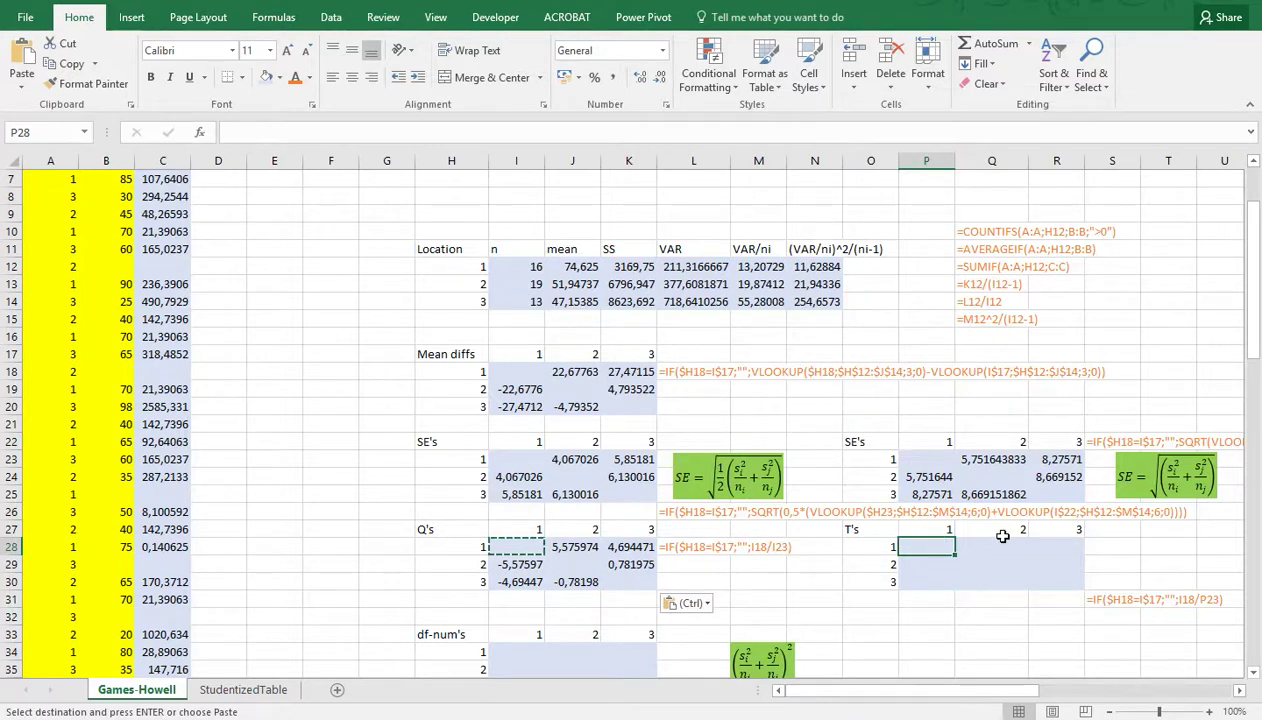
pyautogui.write('=')
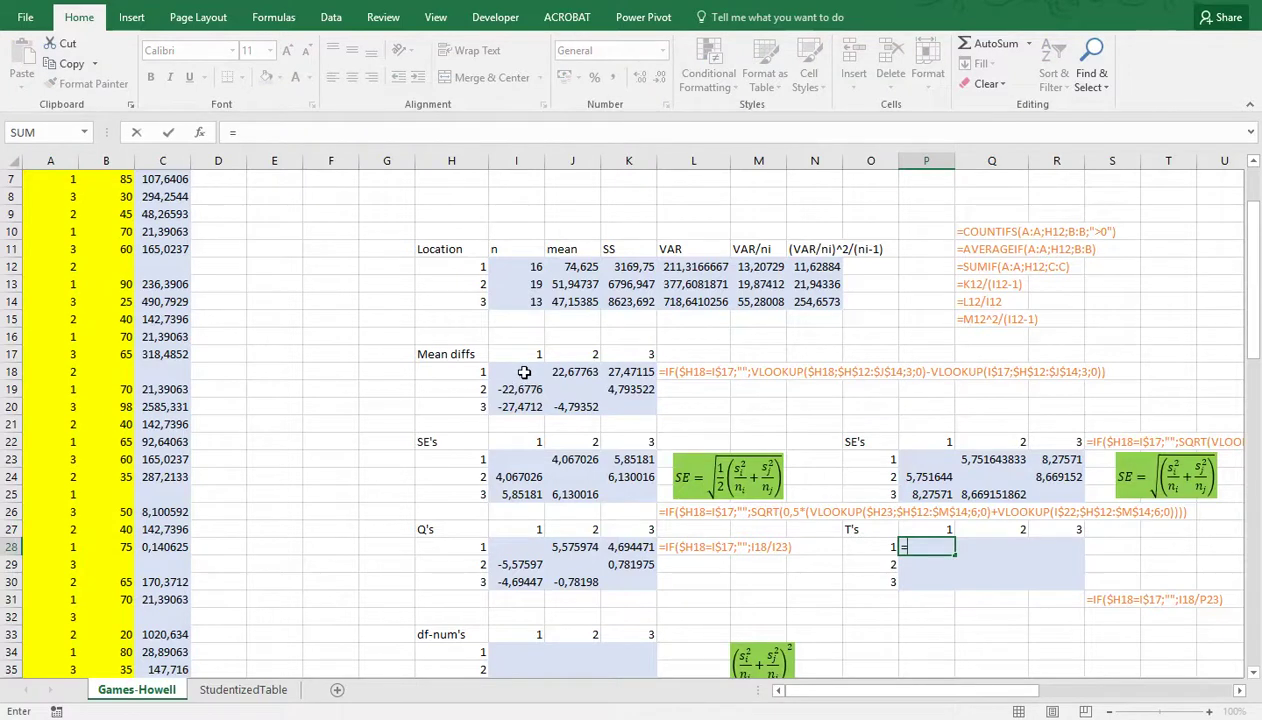
pyautogui.click(523, 372)
pyautogui.write('/')
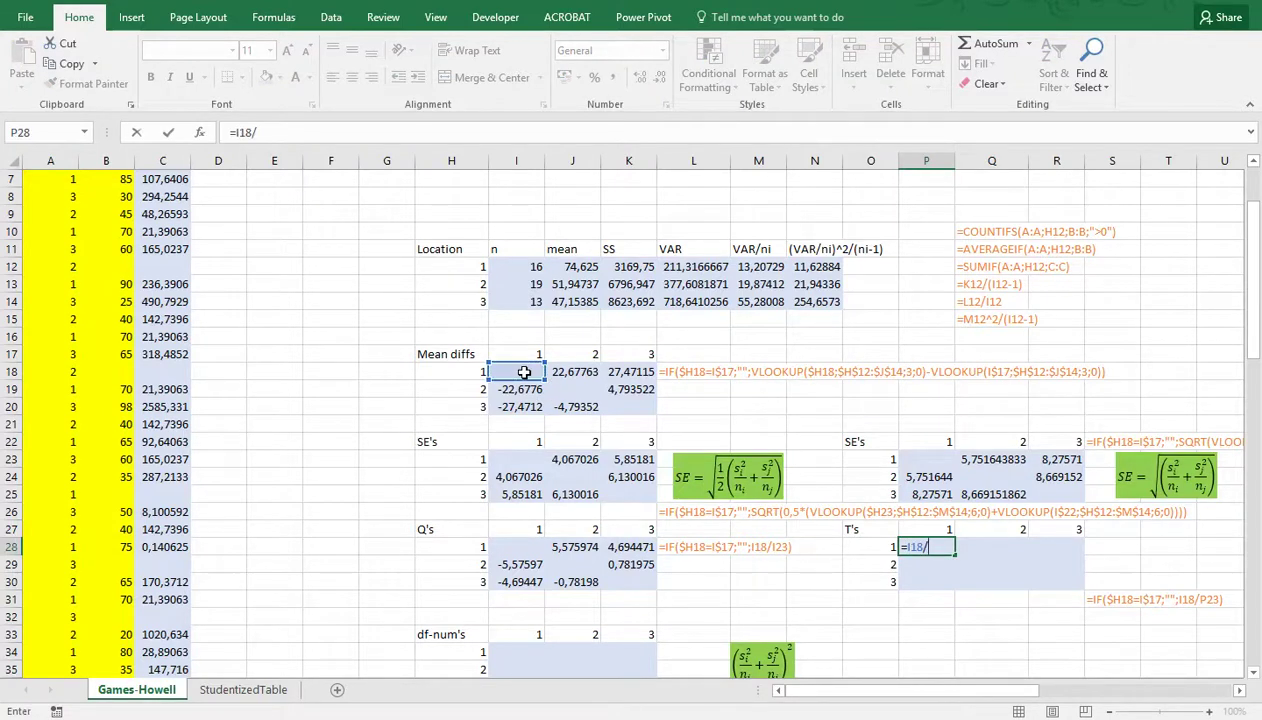
pyautogui.click(924, 459)
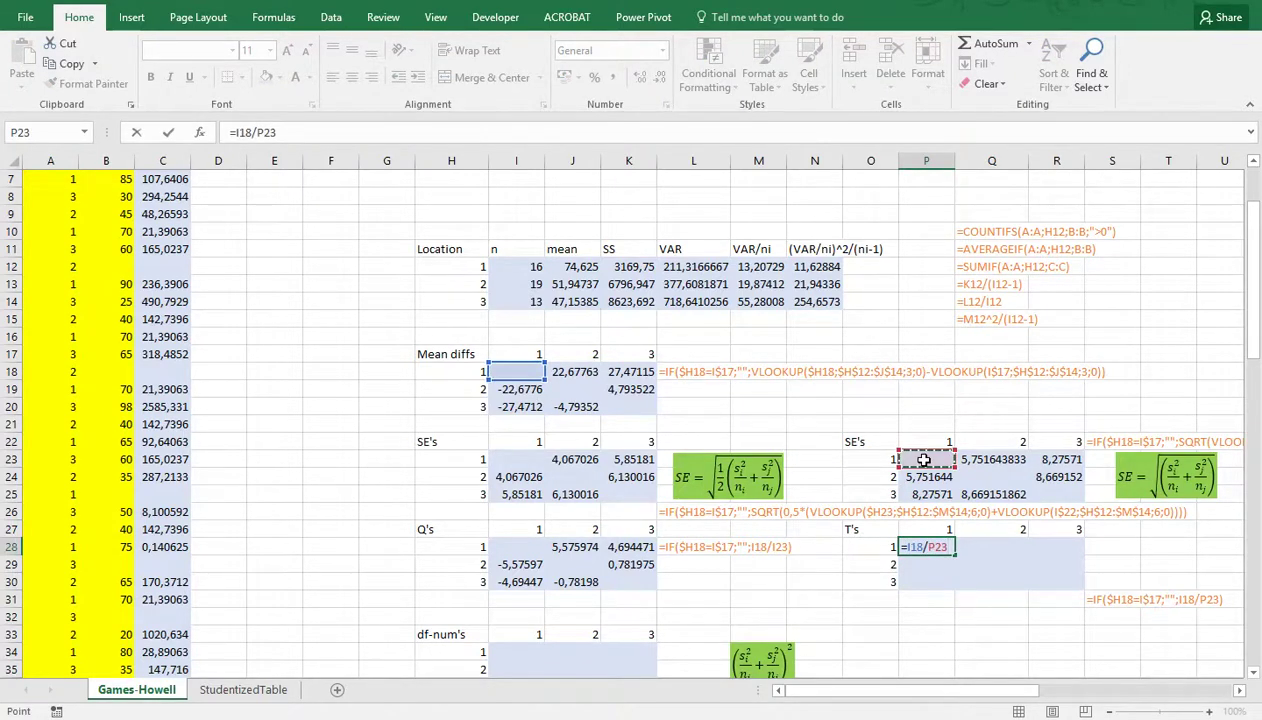
pyautogui.press('Return')
# Wrap the P28 formula in IF(I$17=$H18;"";…), reusing the condition from I28
pyautogui.click(538, 547)
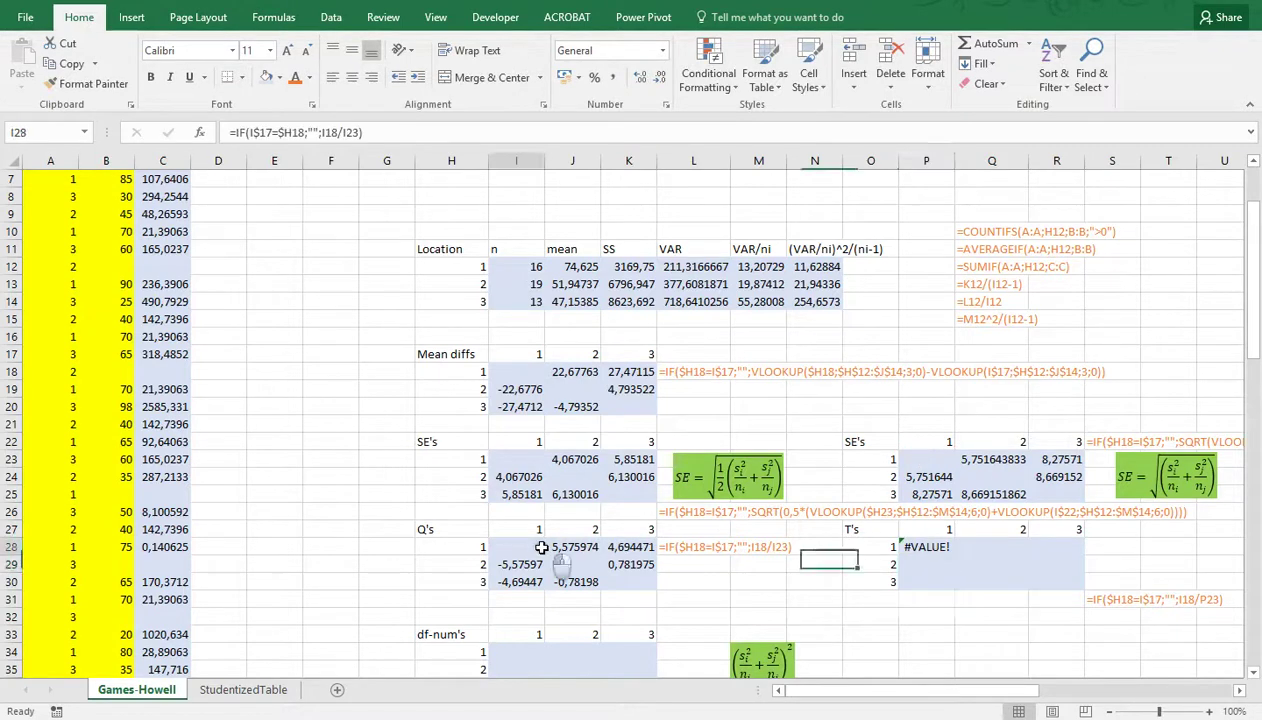
pyautogui.doubleClick(540, 547)
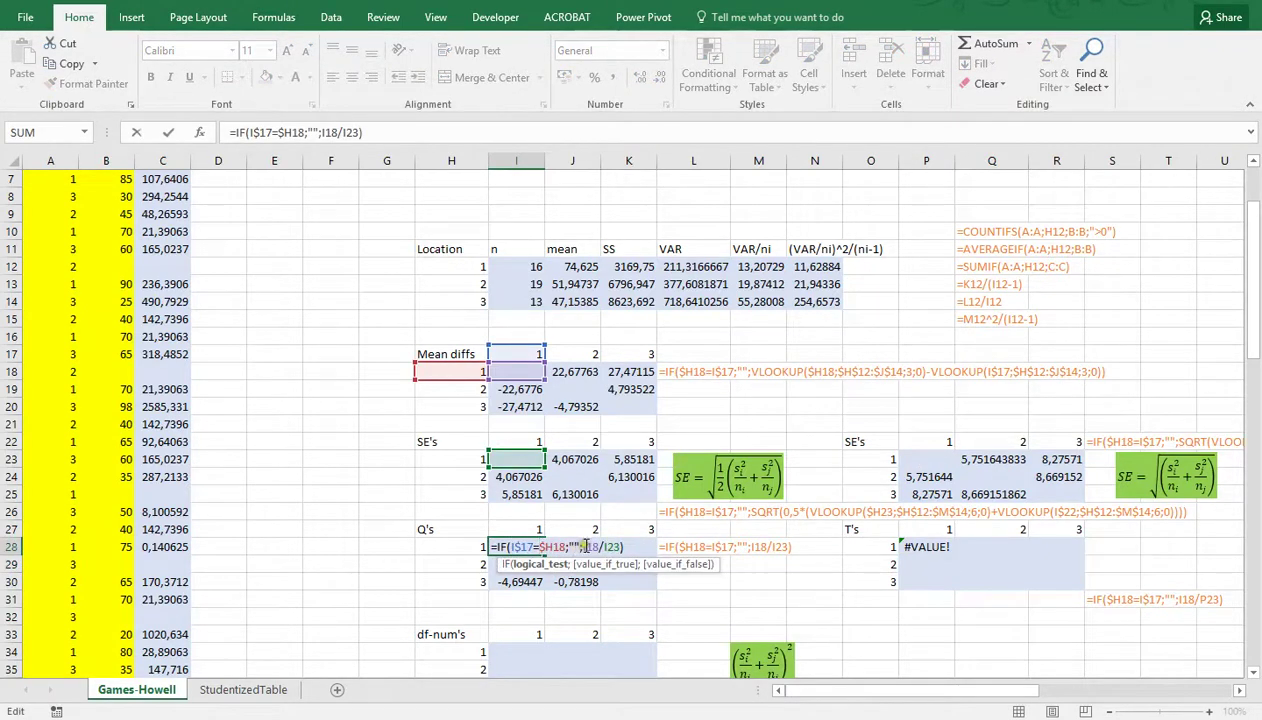
pyautogui.click(924, 547)
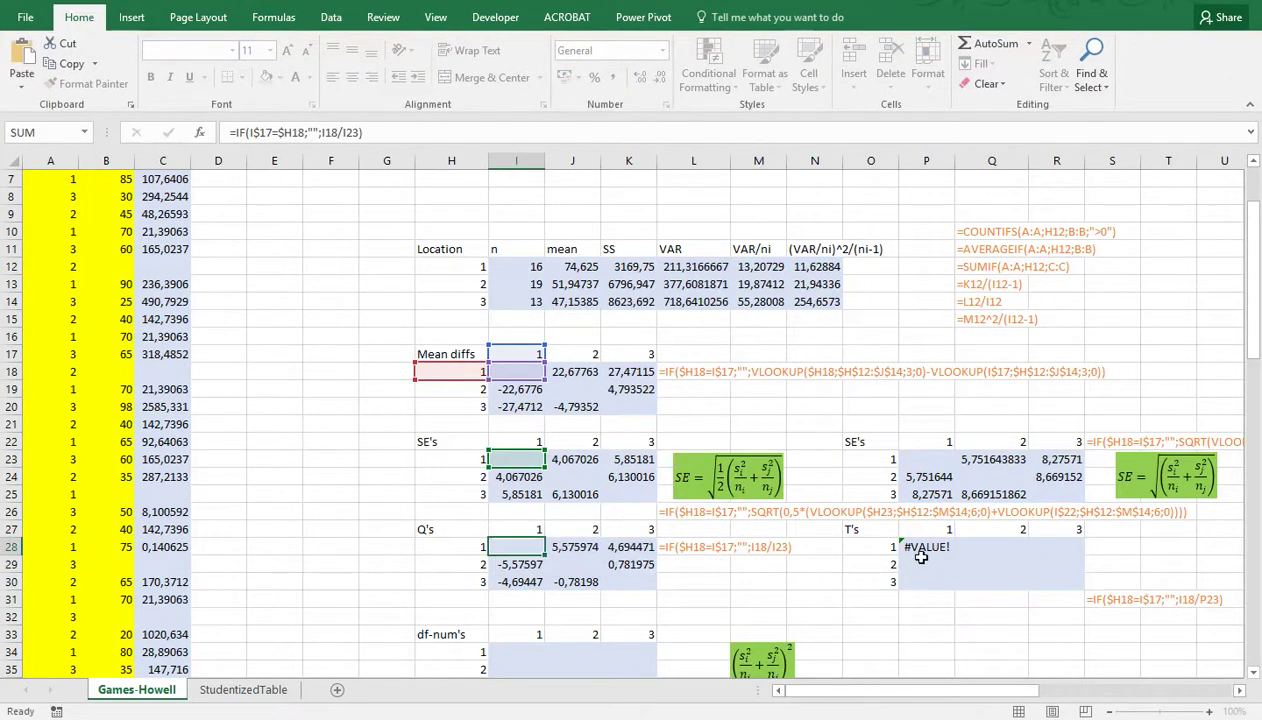
pyautogui.doubleClick(928, 547)
pyautogui.write('IF(I$17=$H18;"";')
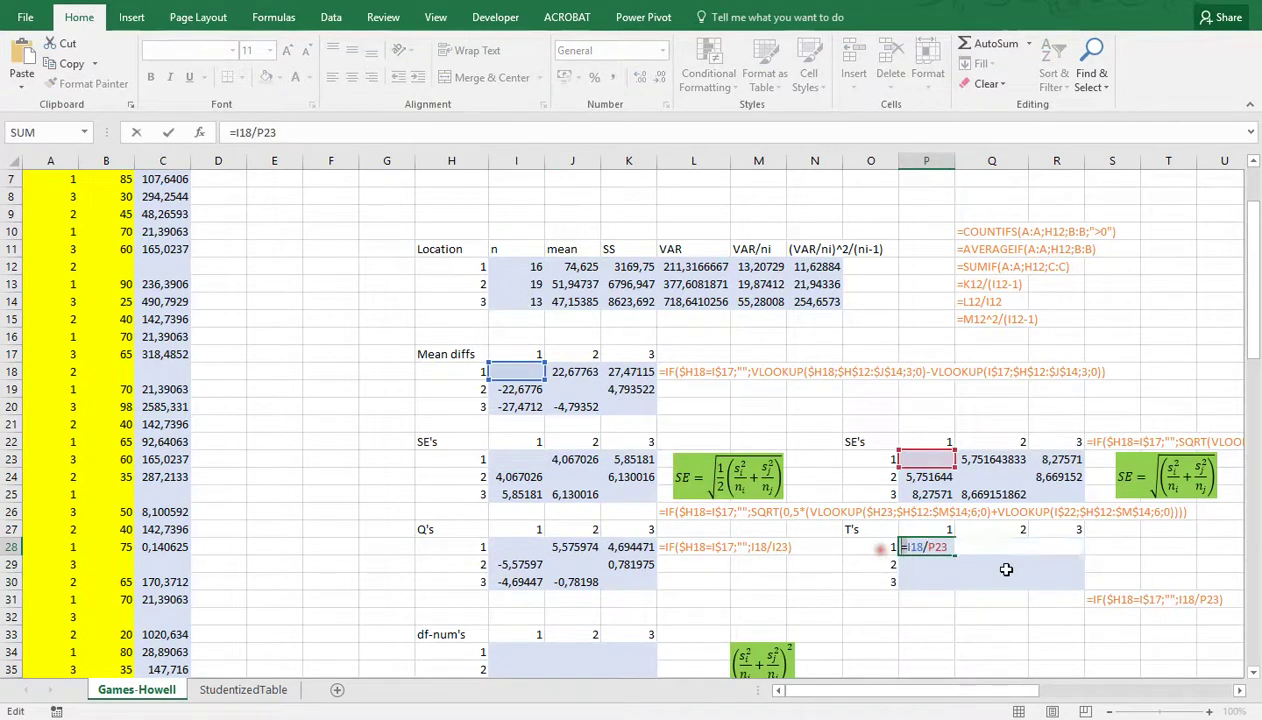
pyautogui.hotkey('ctrl', 'Return')
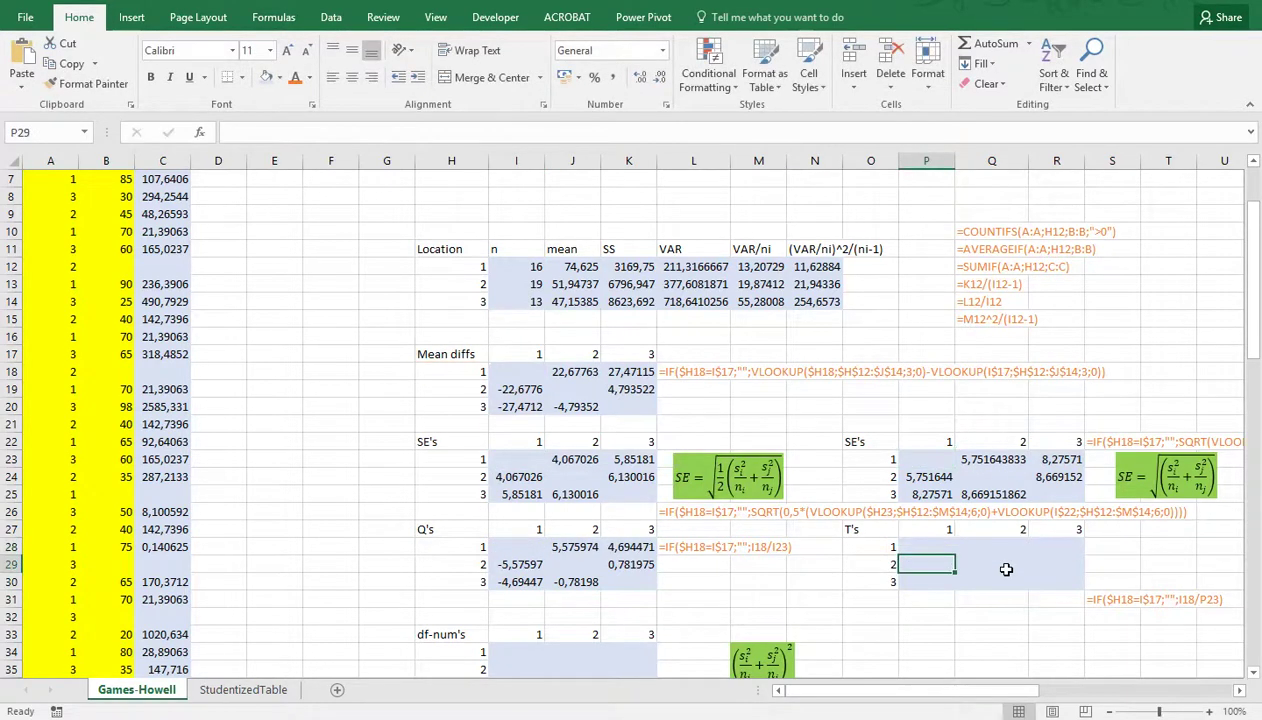
# Copy the P28 formula to the whole T's table, P28:R30
pyautogui.hotkey('ctrl', 'c')
pyautogui.hotkey('shift', 'Right')
pyautogui.hotkey('shift', 'Right')
pyautogui.hotkey('shift', 'Down')
pyautogui.hotkey('shift', 'Down')
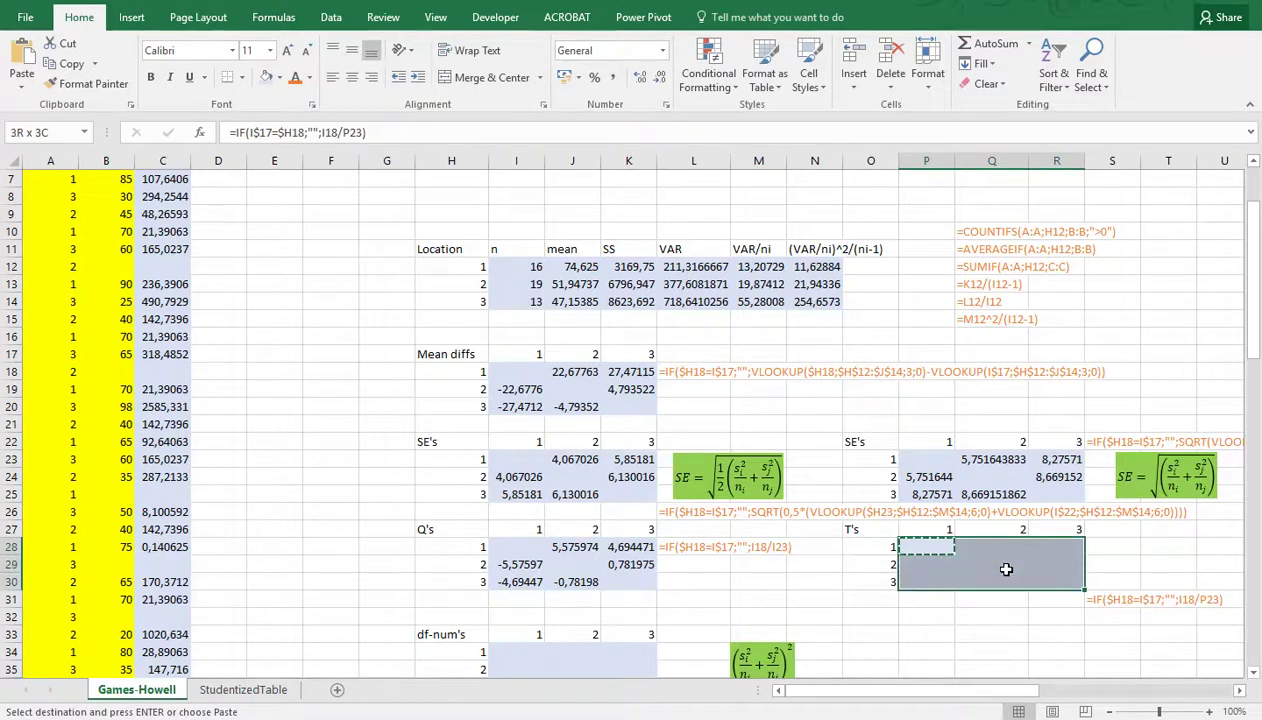
pyautogui.hotkey('ctrl', 'v')
pyautogui.click(1006, 569)
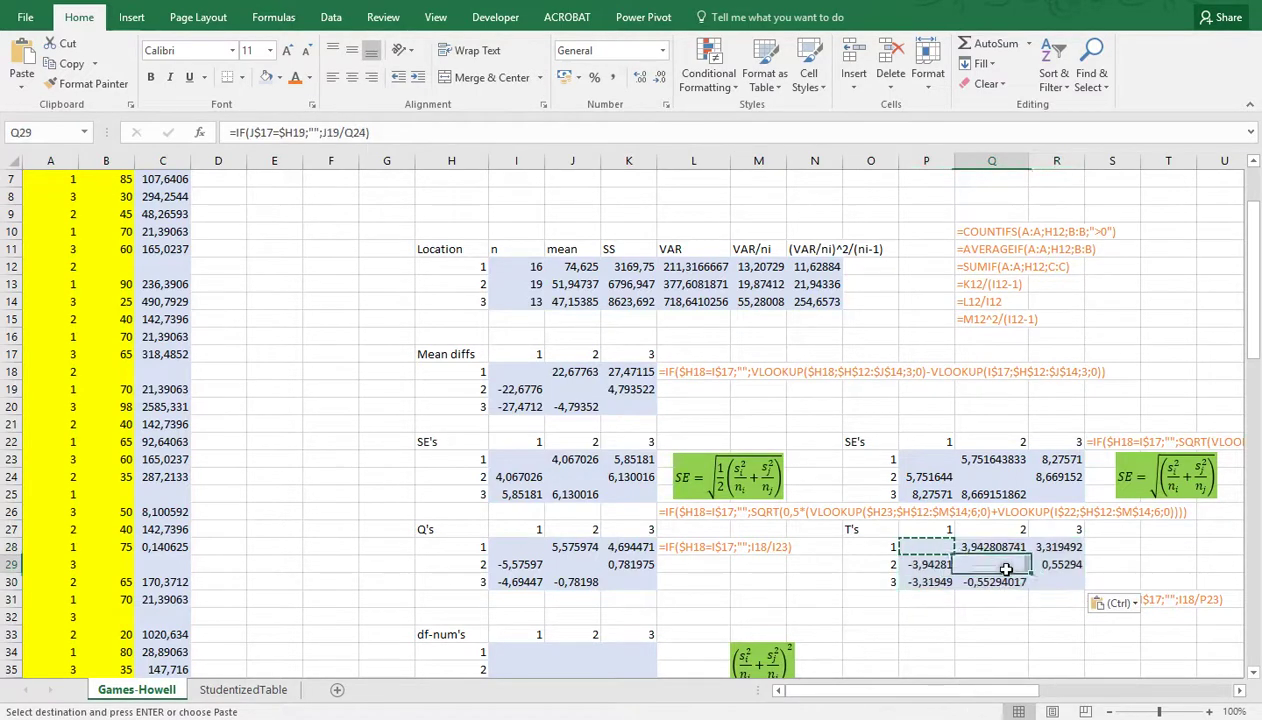
# Start a formula in I35 of the df-num's table, for location 2 against location 1
pyautogui.scroll(-1, 620, 560)
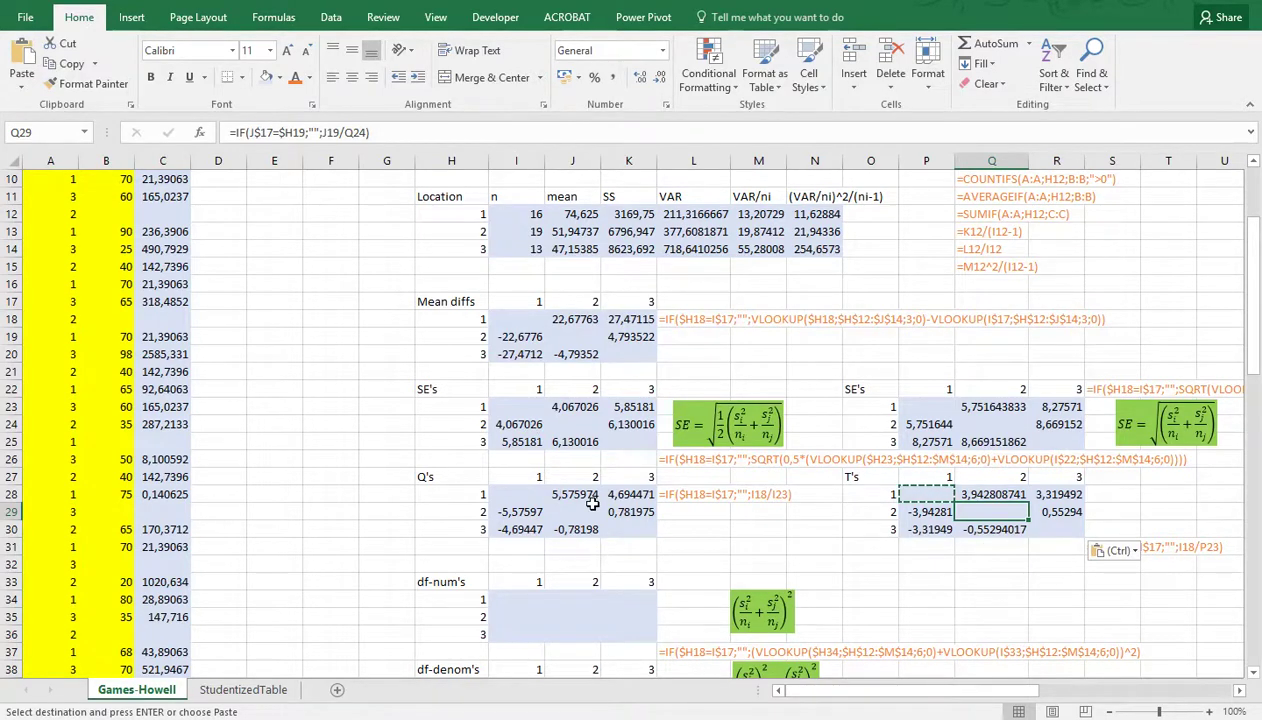
pyautogui.scroll(-1, 592, 503)
pyautogui.scroll(-1, 592, 503)
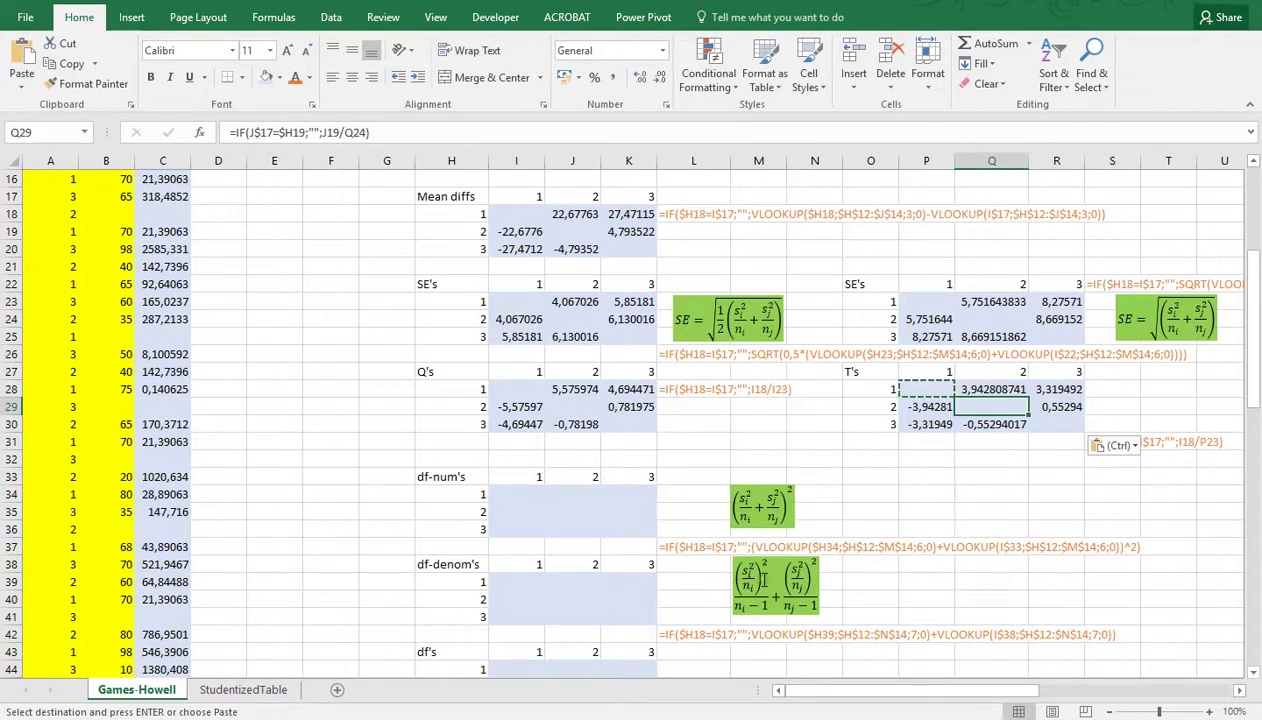
pyautogui.click(525, 494)
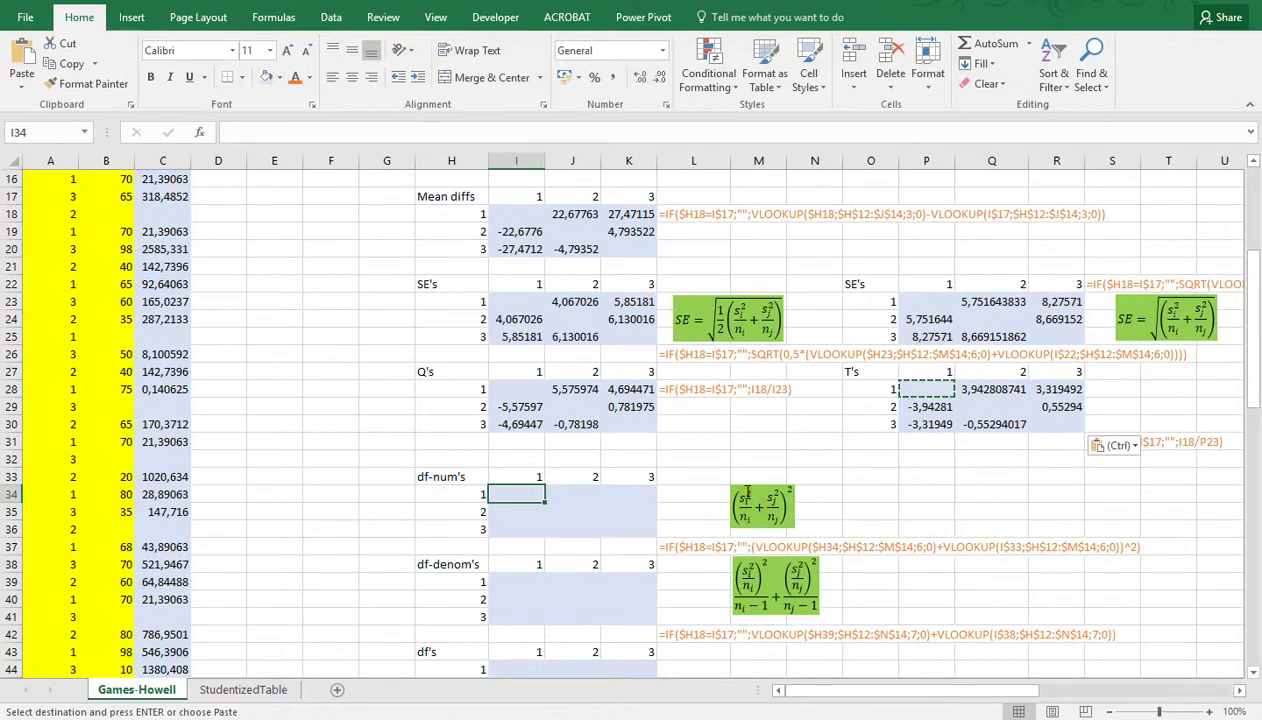
pyautogui.scroll(2, 747, 491)
pyautogui.scroll(1, 747, 491)
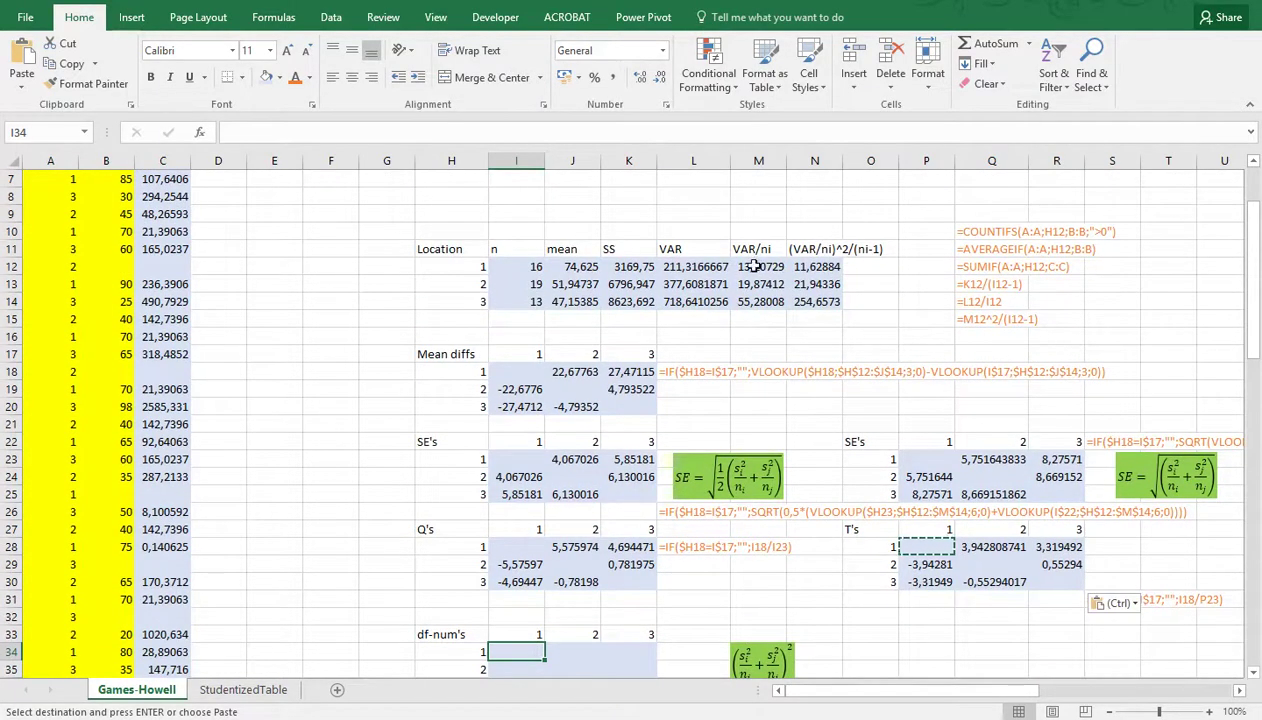
pyautogui.scroll(-1, 765, 341)
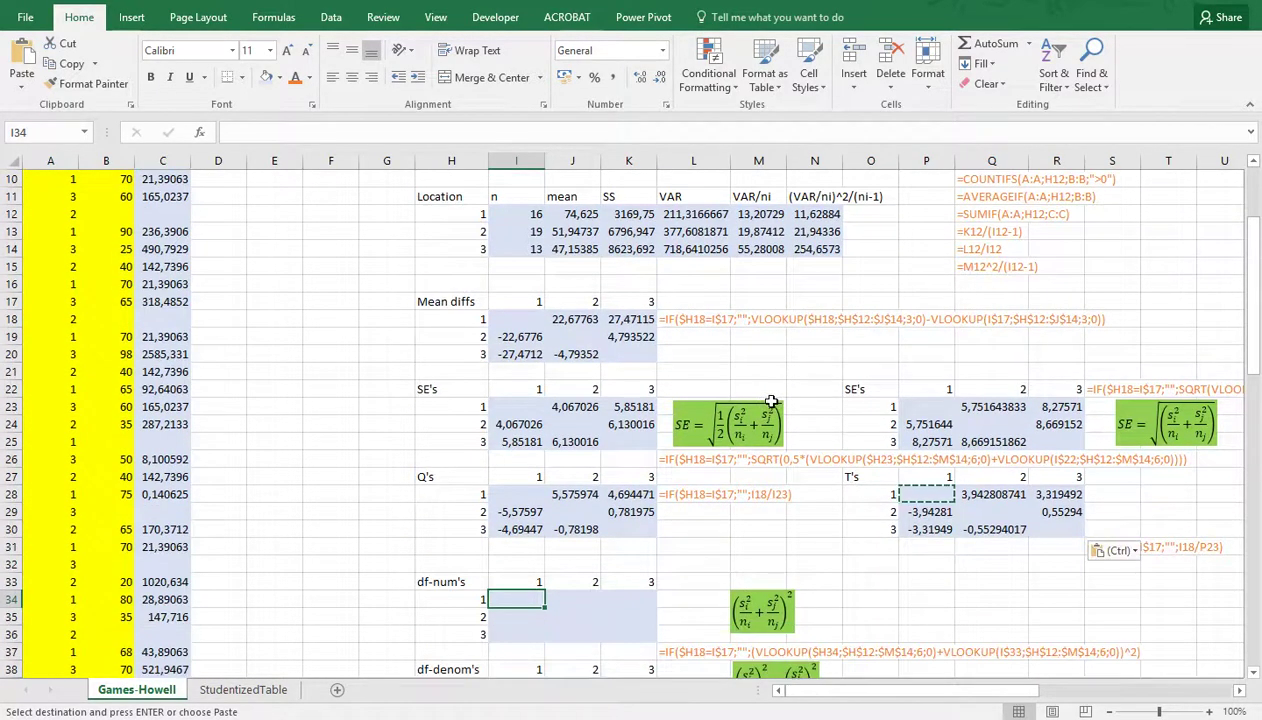
pyautogui.click(525, 616)
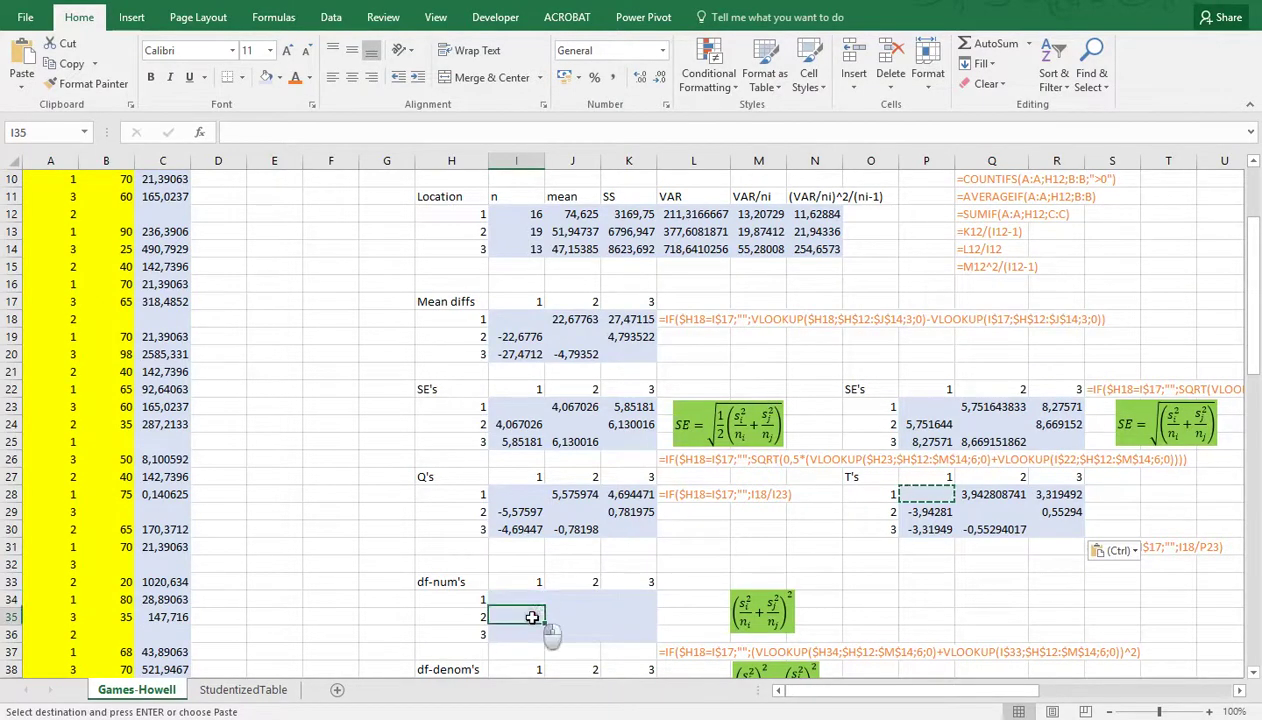
pyautogui.write('=')
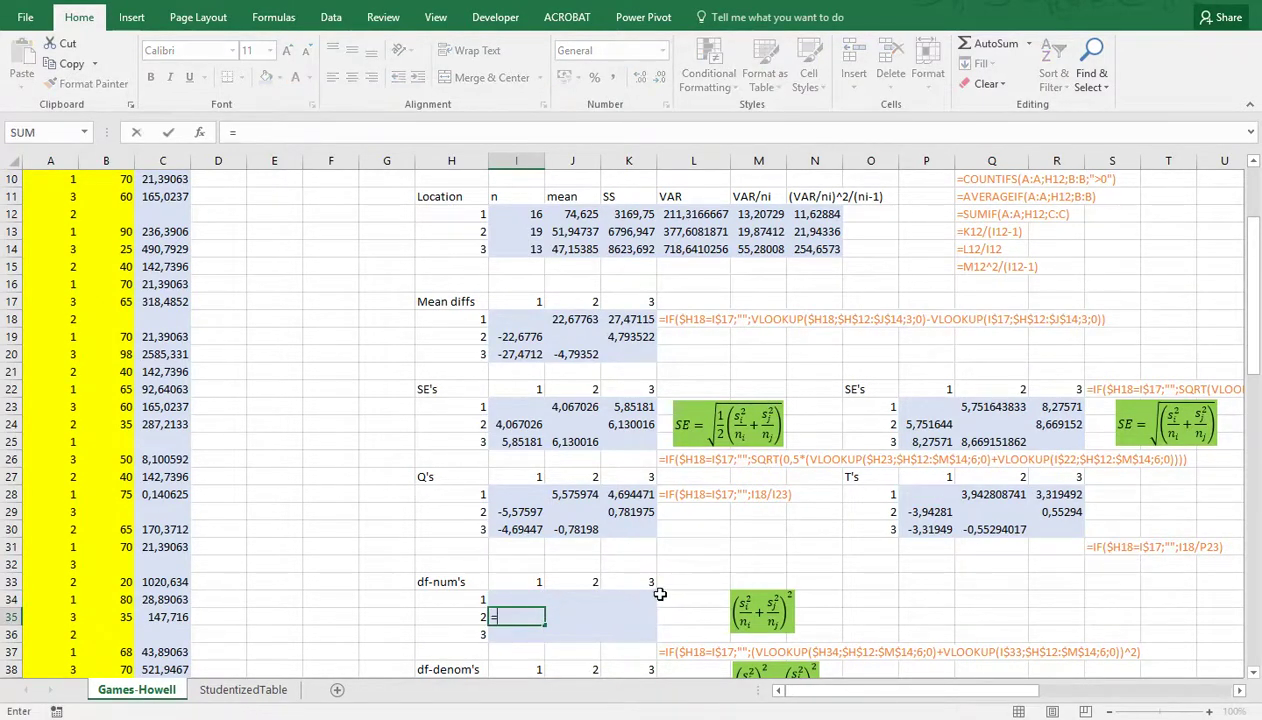
pyautogui.write('v')
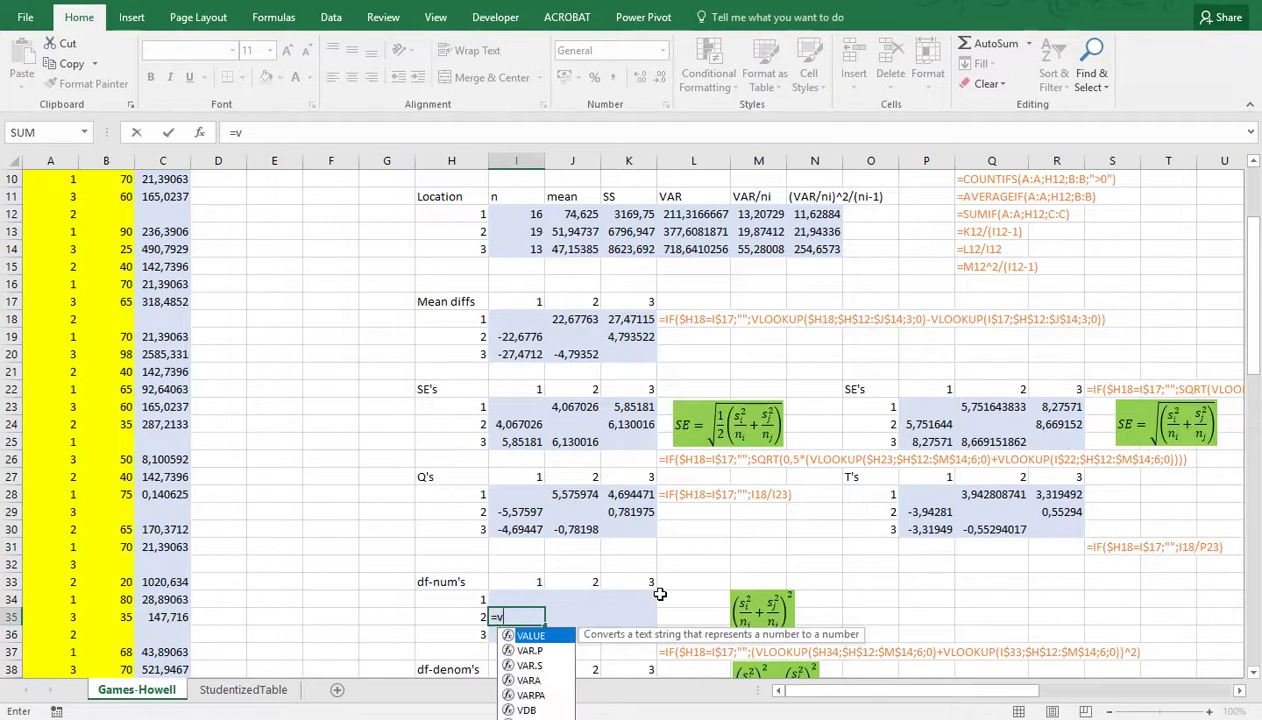
pyautogui.write('look')
pyautogui.press('BackSpace')
pyautogui.press('BackSpace')
pyautogui.press('BackSpace')
pyautogui.press('BackSpace')
pyautogui.press('BackSpace')
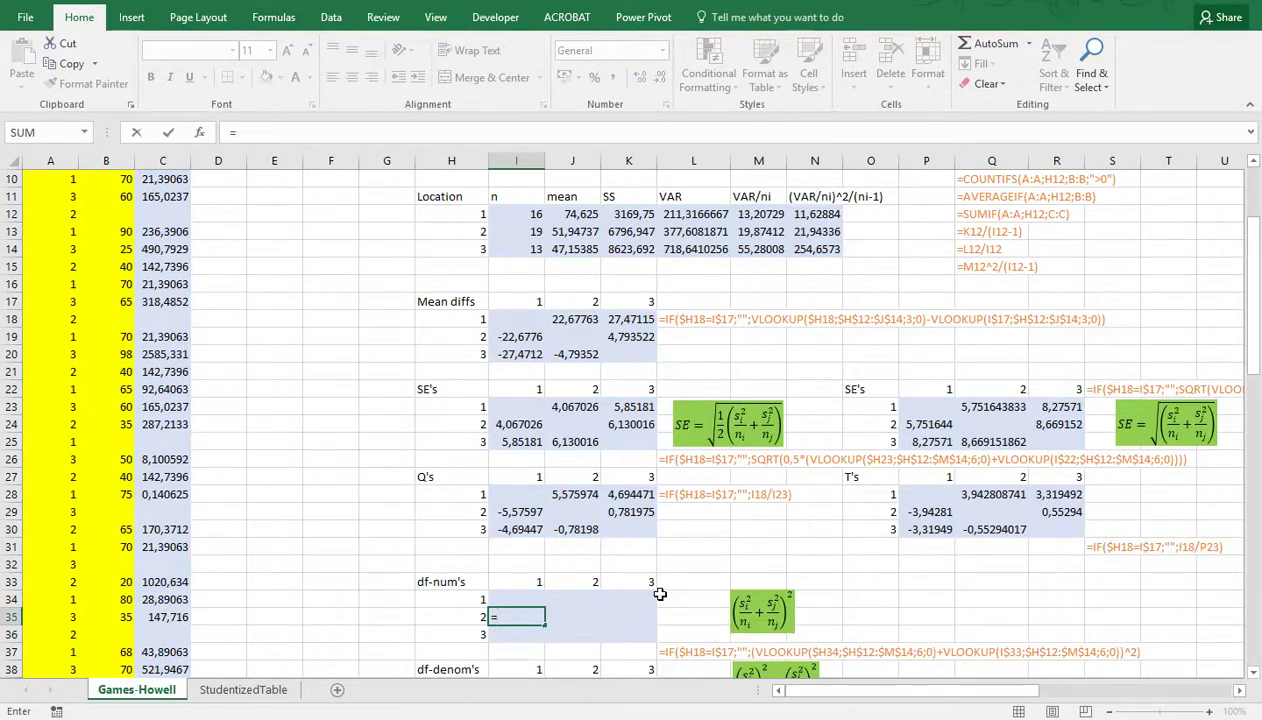
# Enter (VLOOKUP($H35;$H$12:$M$14;6;0) in I35 to look up the row location's VAR/ni as the first term
pyautogui.write('(vlooku')
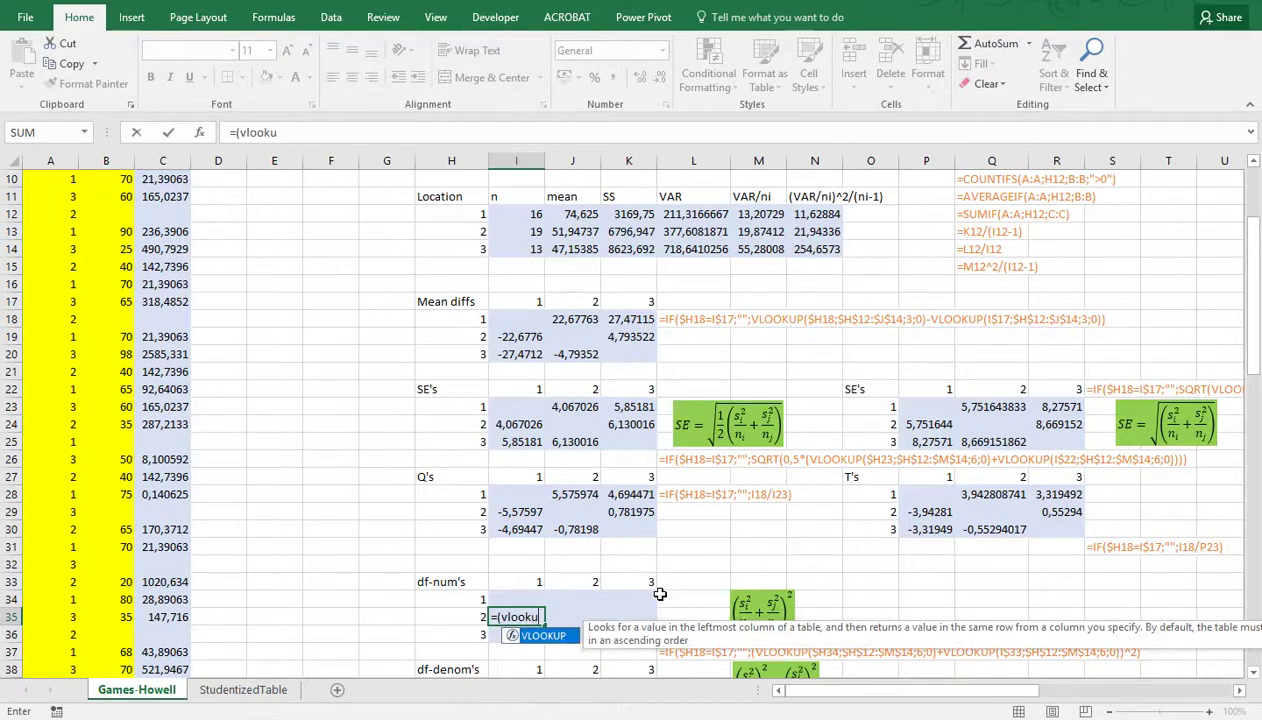
pyautogui.write('p(')
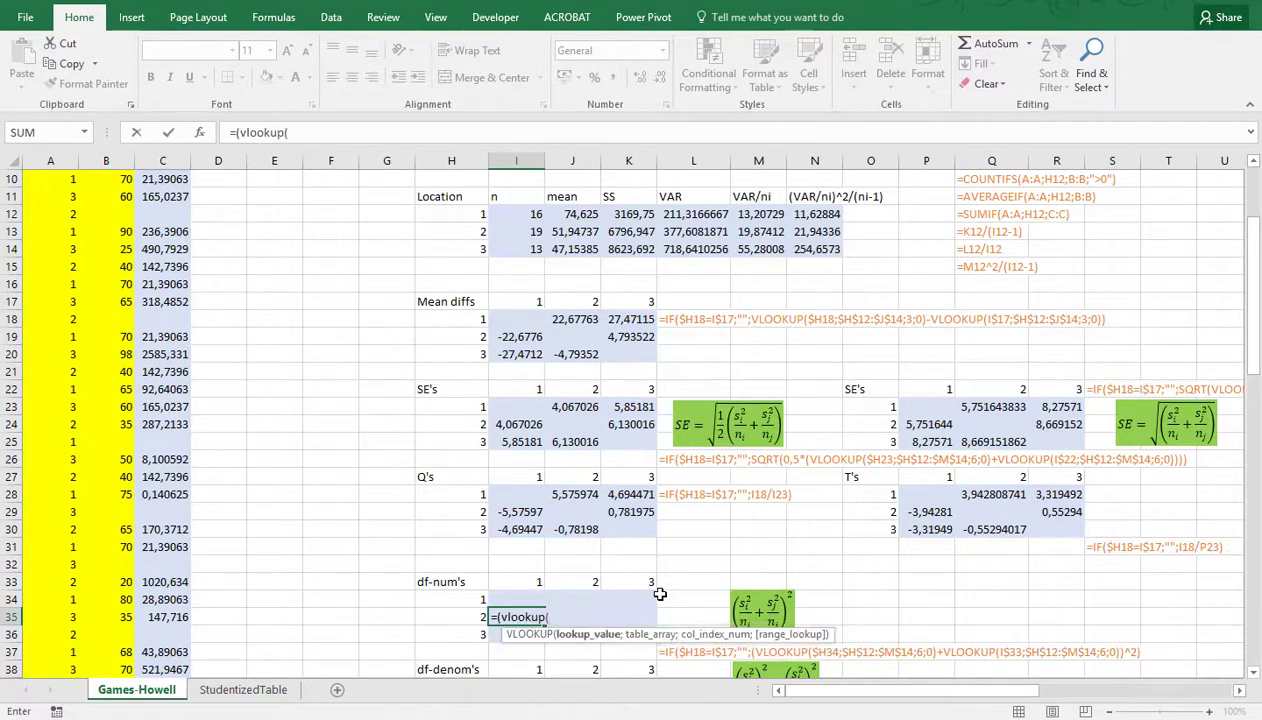
pyautogui.click(460, 617)
pyautogui.press('F4')
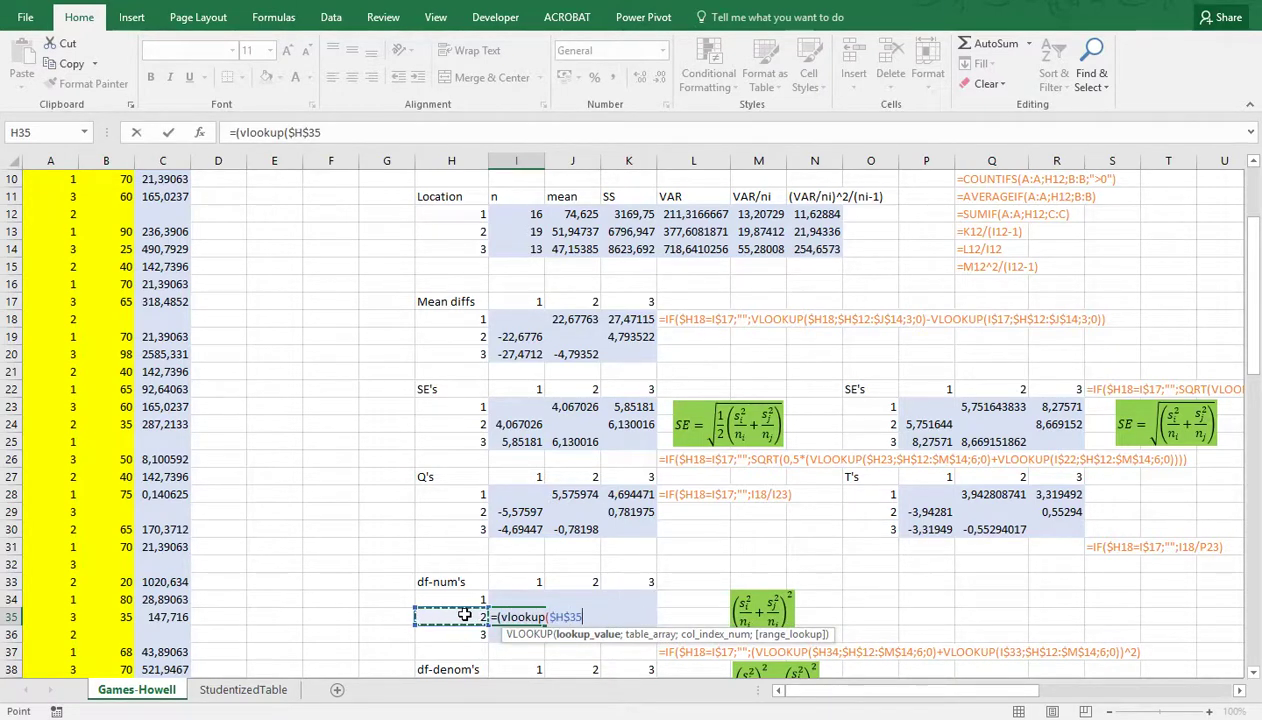
pyautogui.press('F4')
pyautogui.press('F4')
pyautogui.write(';')
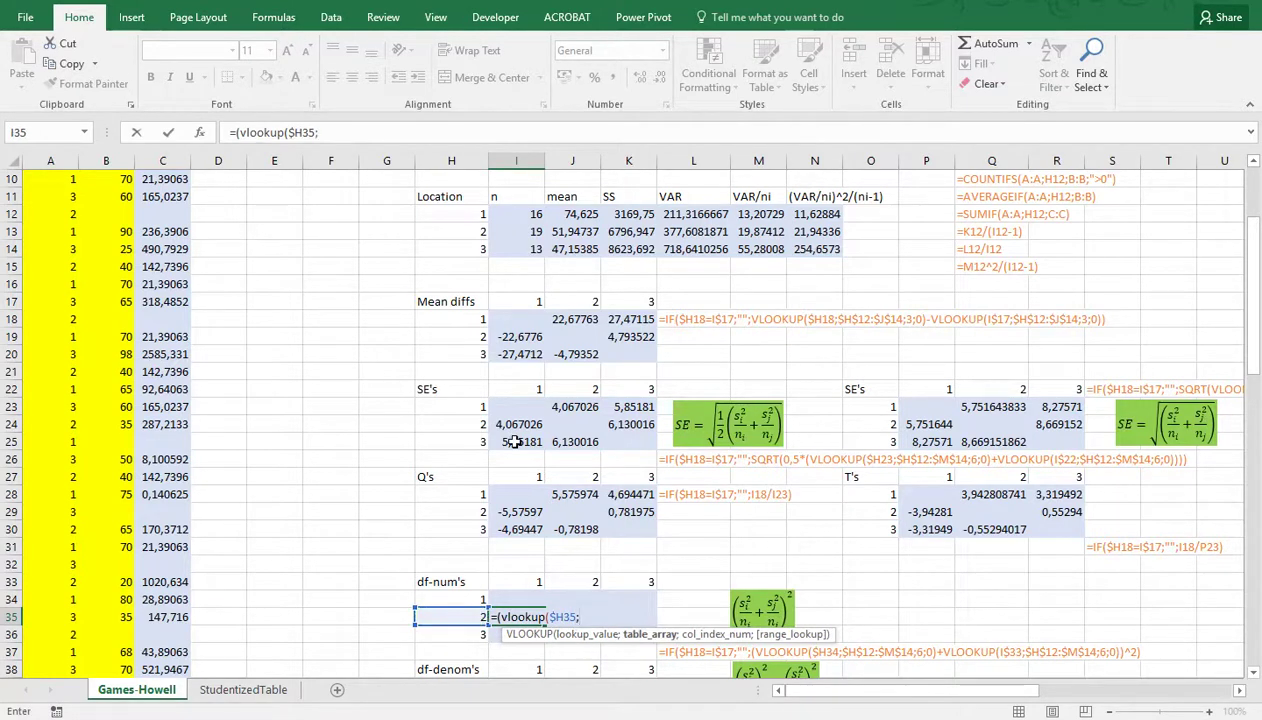
pyautogui.moveTo(473, 213); pyautogui.dragTo(760, 249)
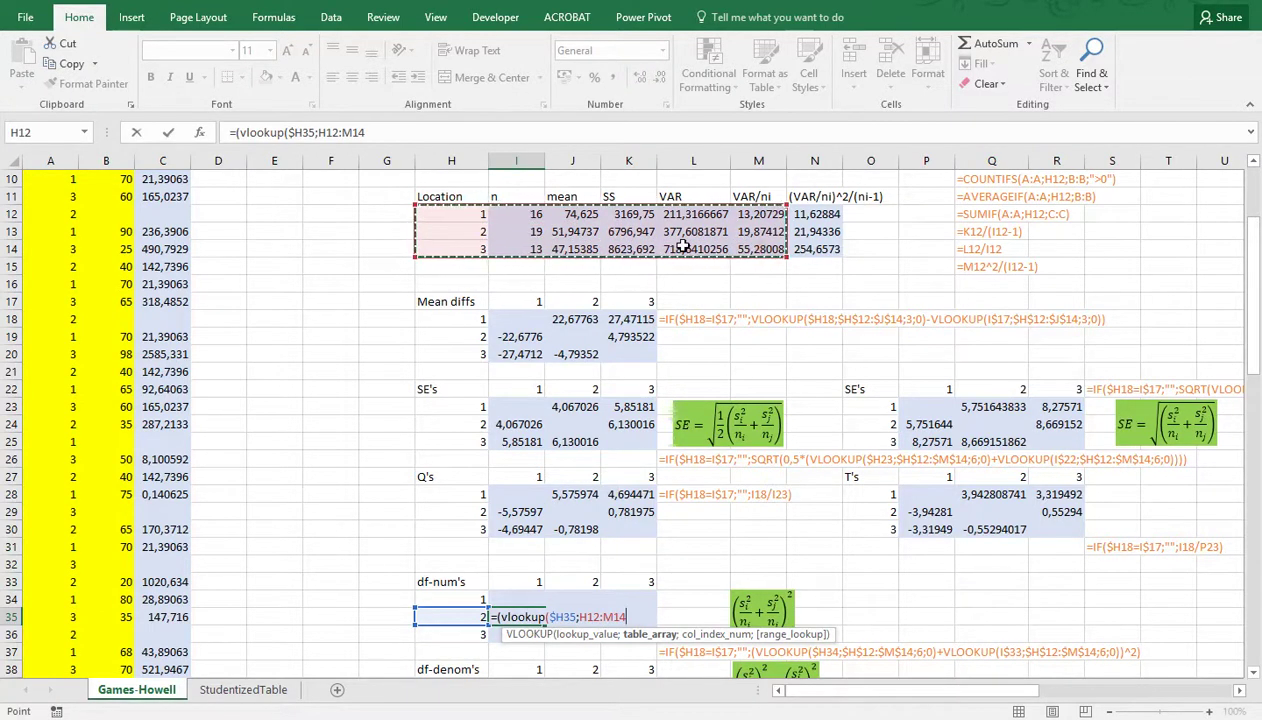
pyautogui.press('F4')
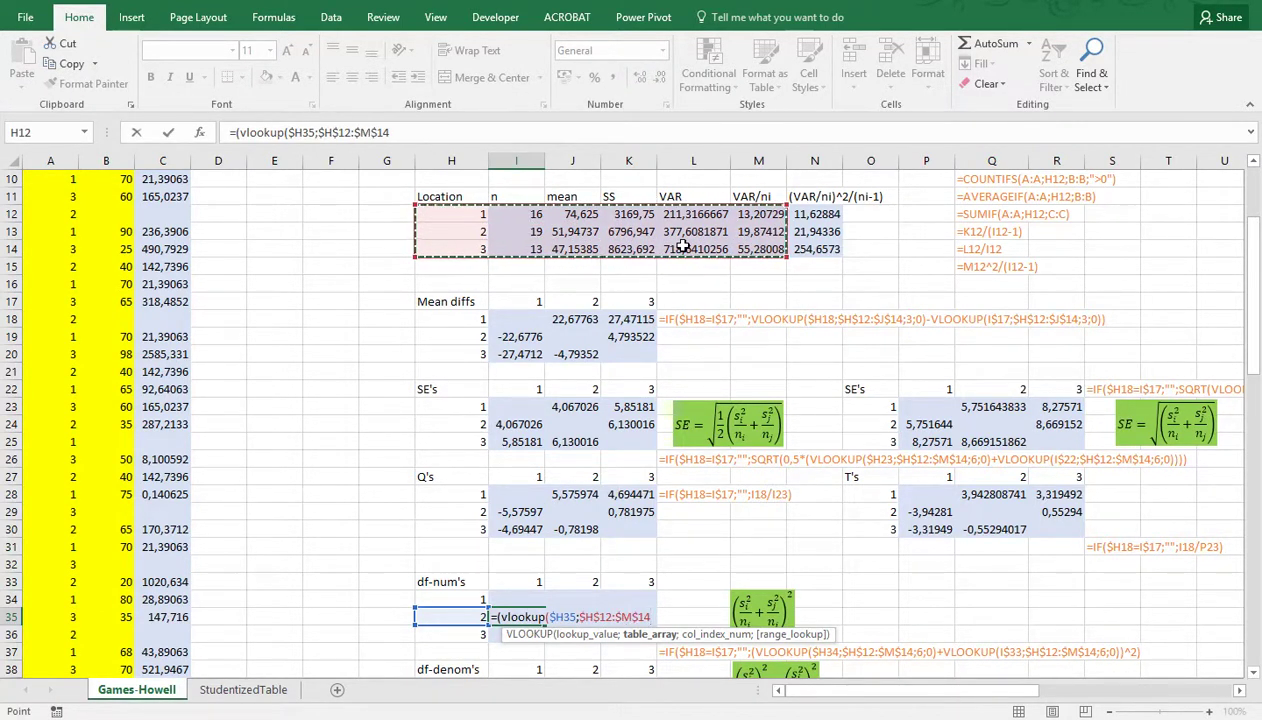
pyautogui.write(';')
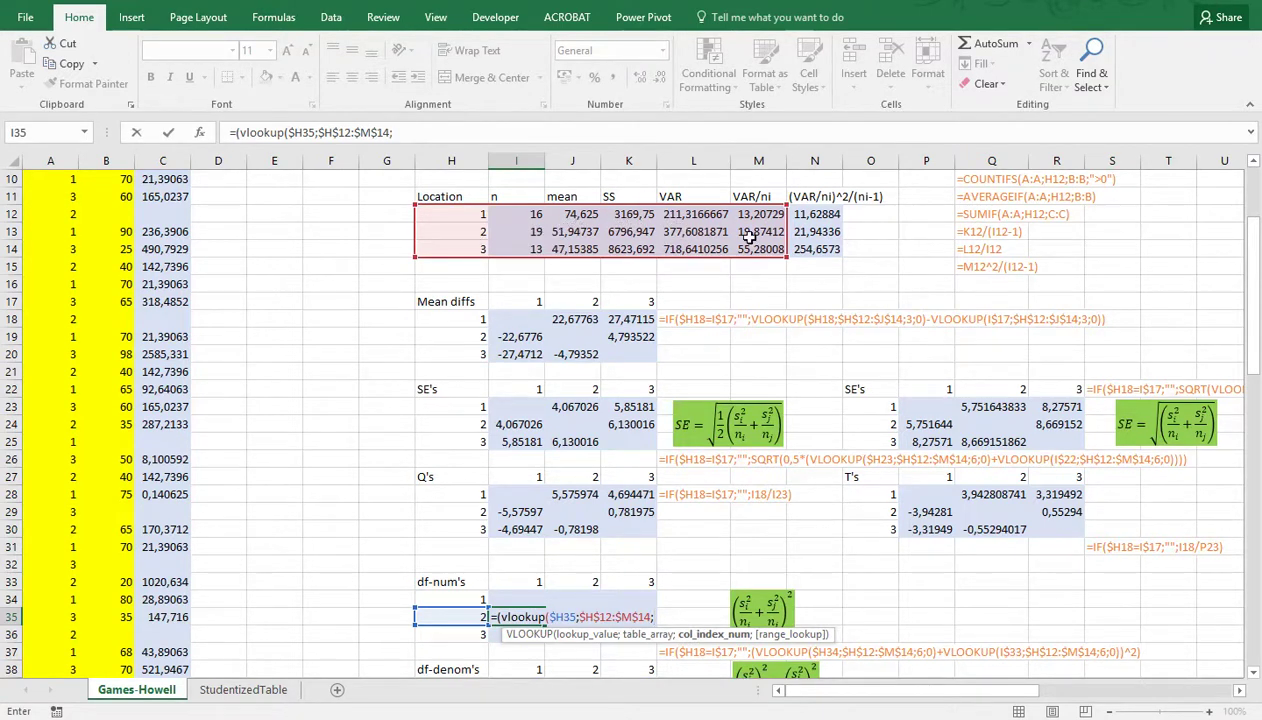
pyautogui.write('6')
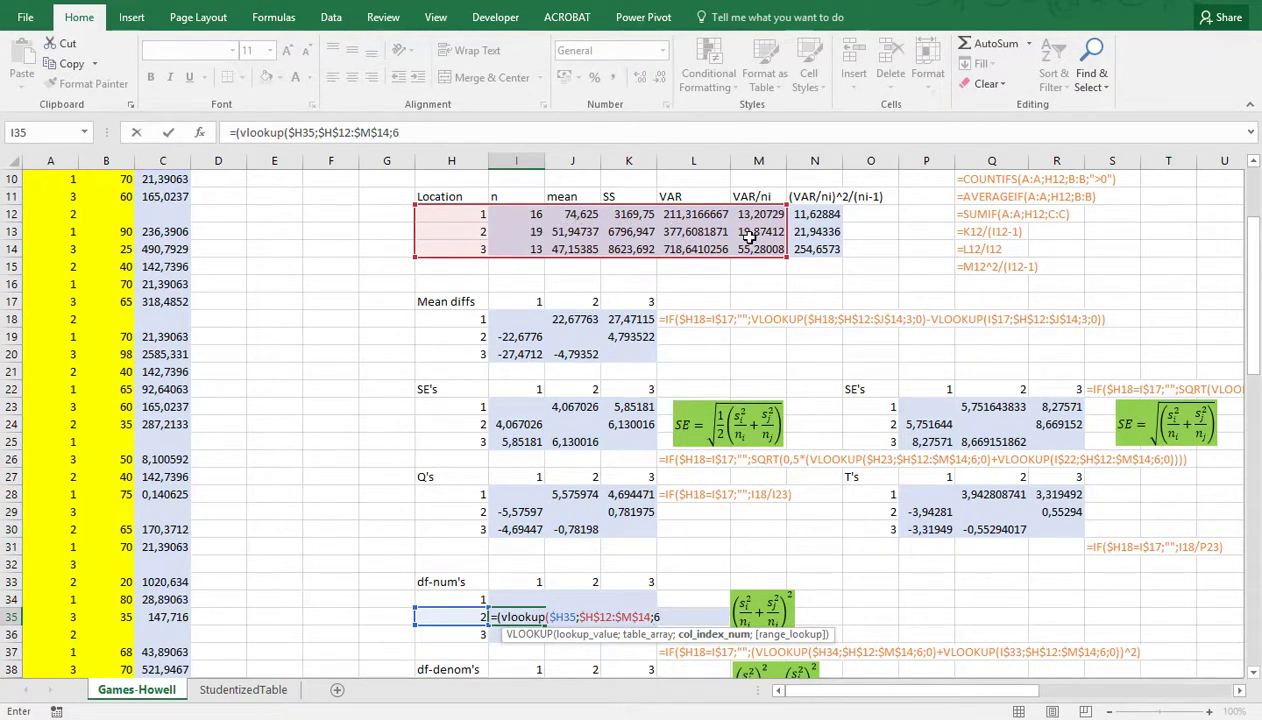
pyautogui.write(';0)')
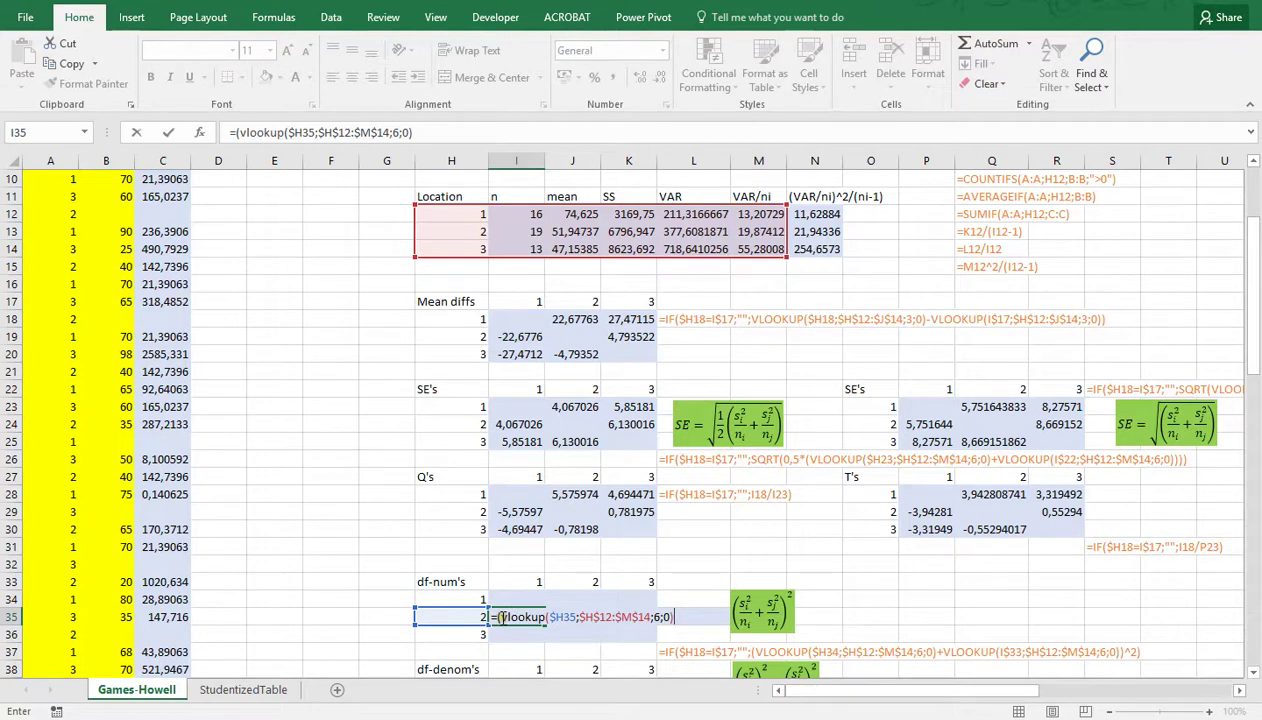
# Add a copy of the VLOOKUP as the second term in I35, looking up the column location I$33 instead of $H35
pyautogui.moveTo(503, 617); pyautogui.dragTo(684, 620)
pyautogui.hotkey('ctrl', 'c')
pyautogui.press('End')
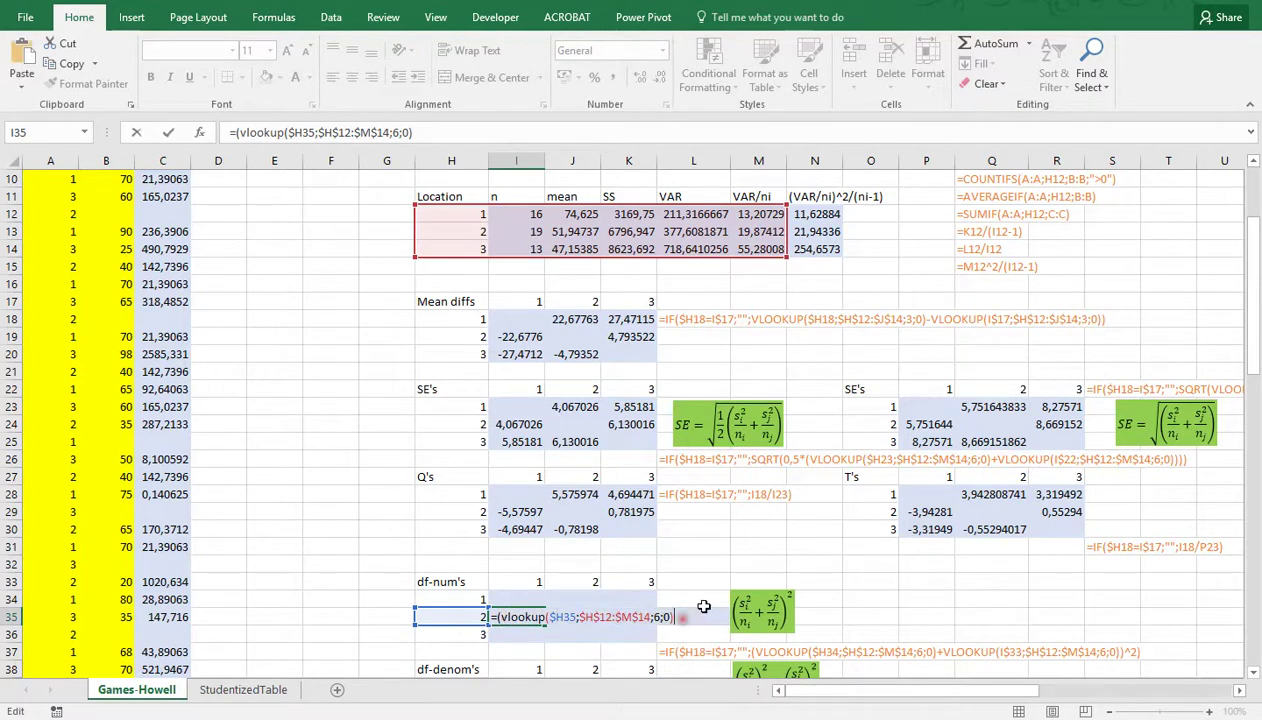
pyautogui.write('+')
pyautogui.hotkey('ctrl', 'v')
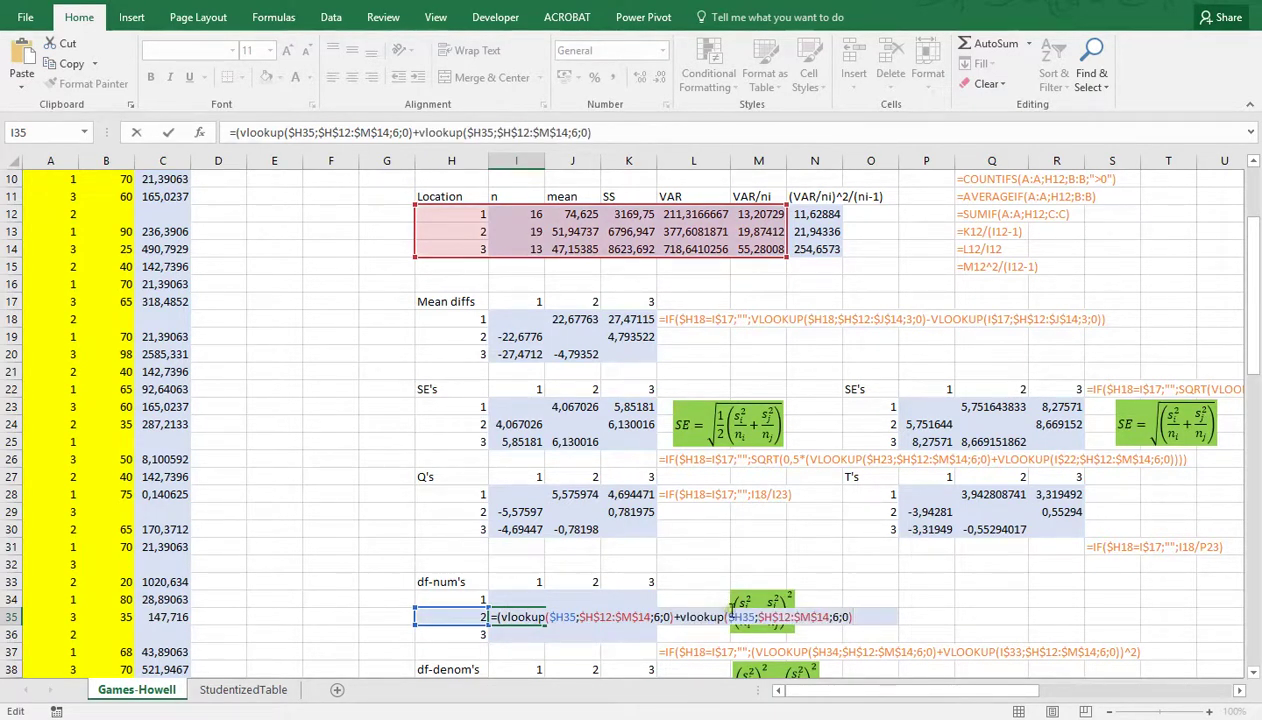
pyautogui.doubleClick(741, 617)
pyautogui.click(505, 583)
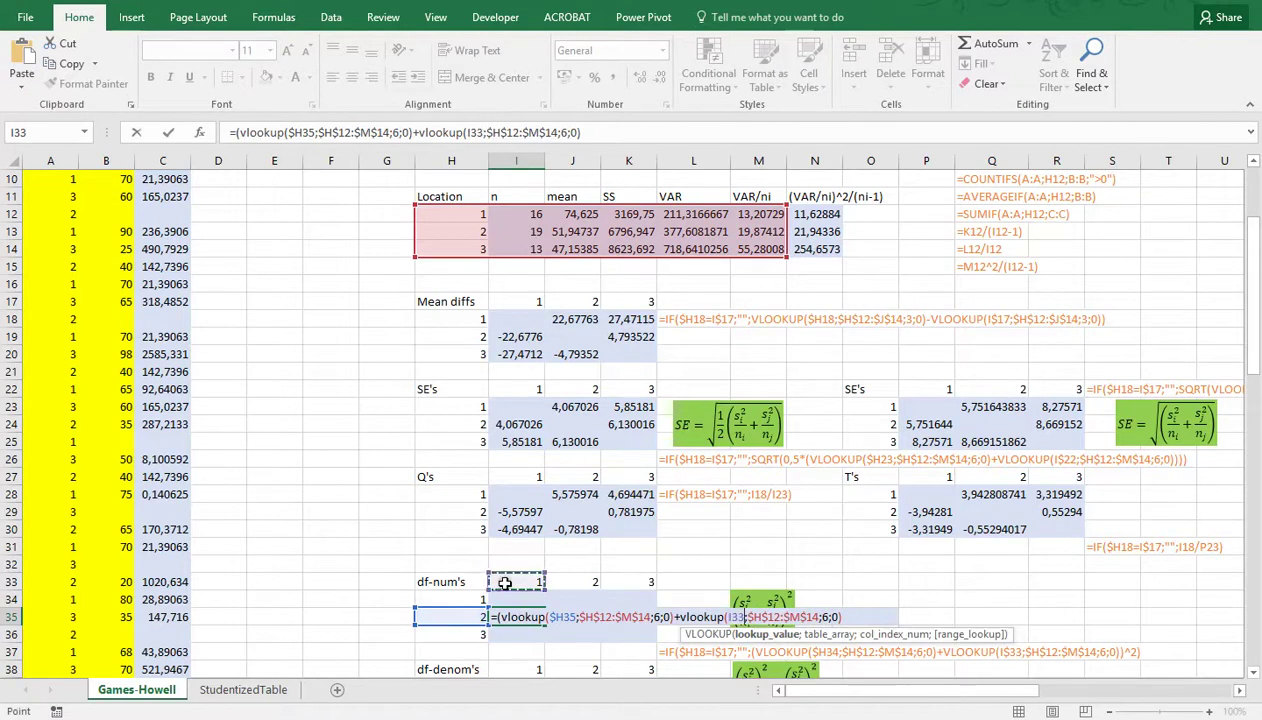
pyautogui.press('F4')
pyautogui.press('F4')
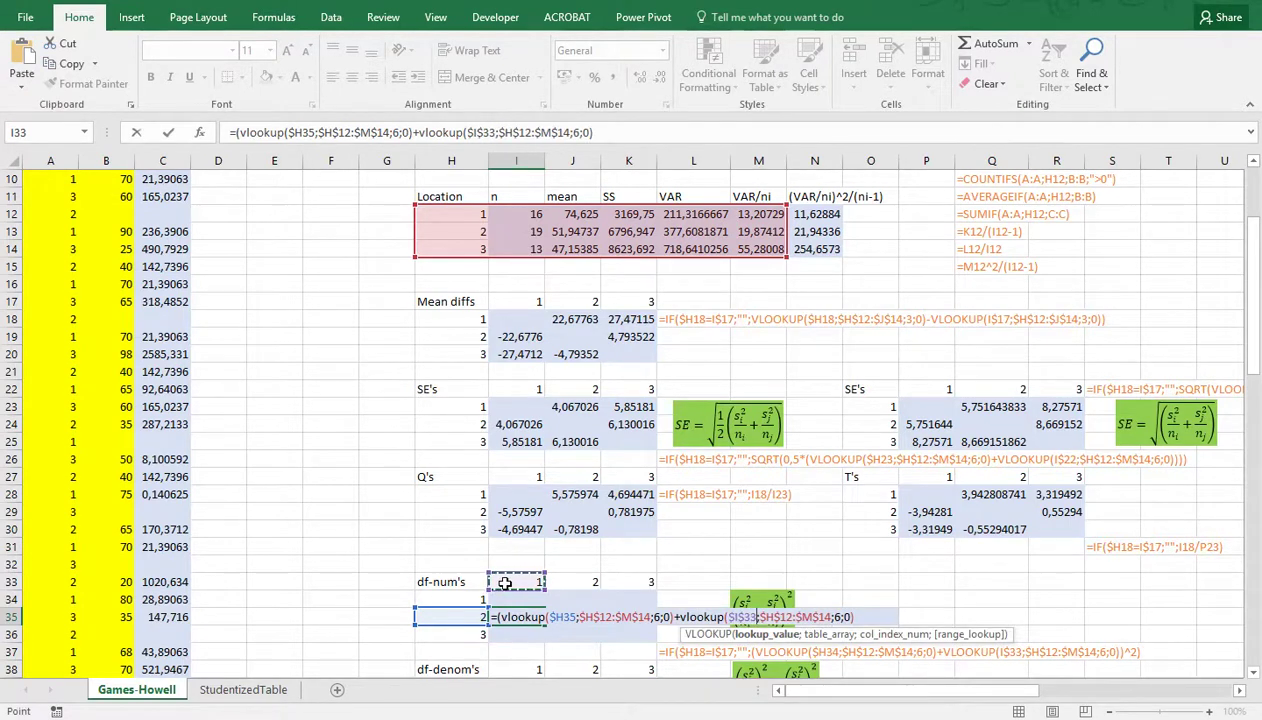
# Close the bracket around both lookups in I35, square their sum with ^2 and enter the formula
pyautogui.click(850, 617)
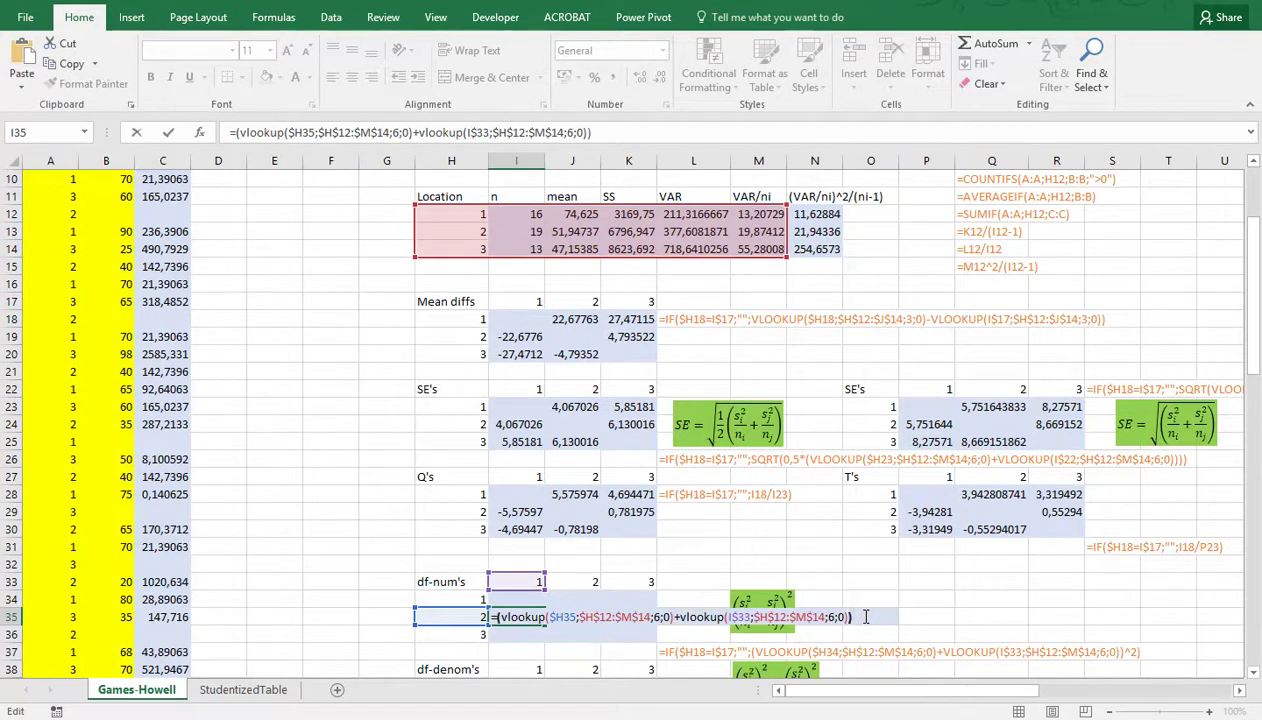
pyautogui.write(')')
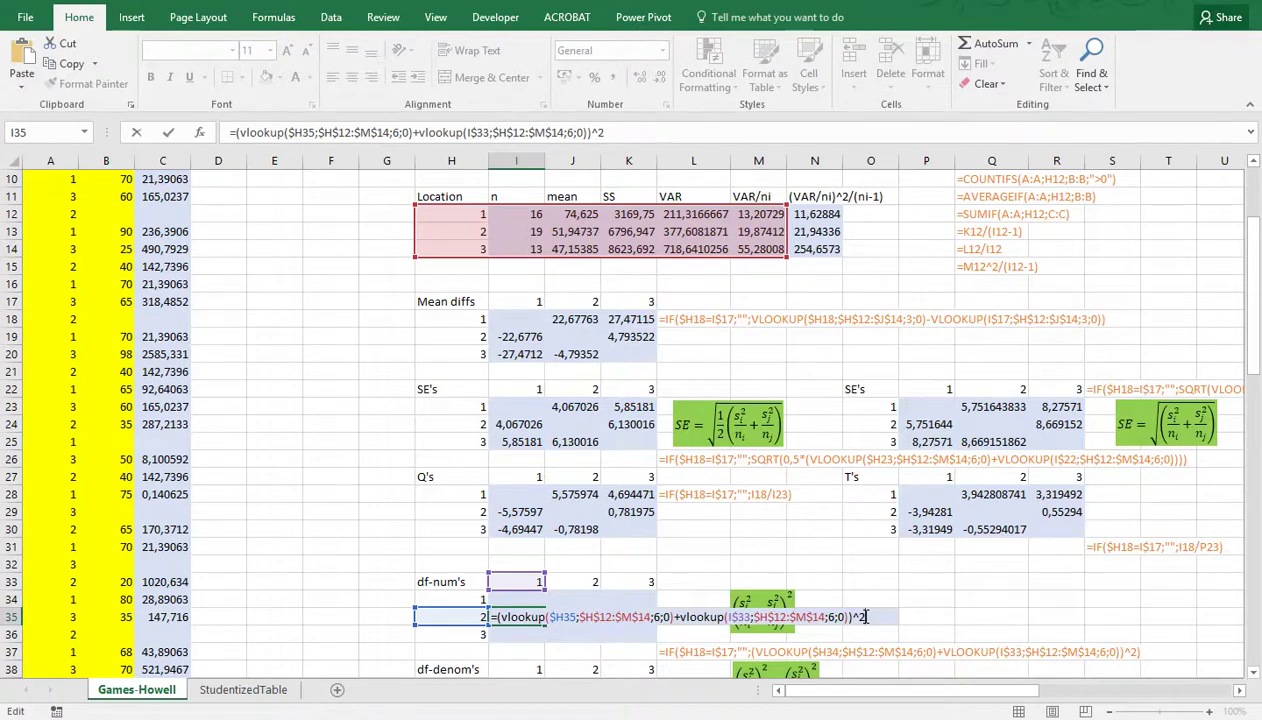
pyautogui.press('Return')
pyautogui.press('Up')
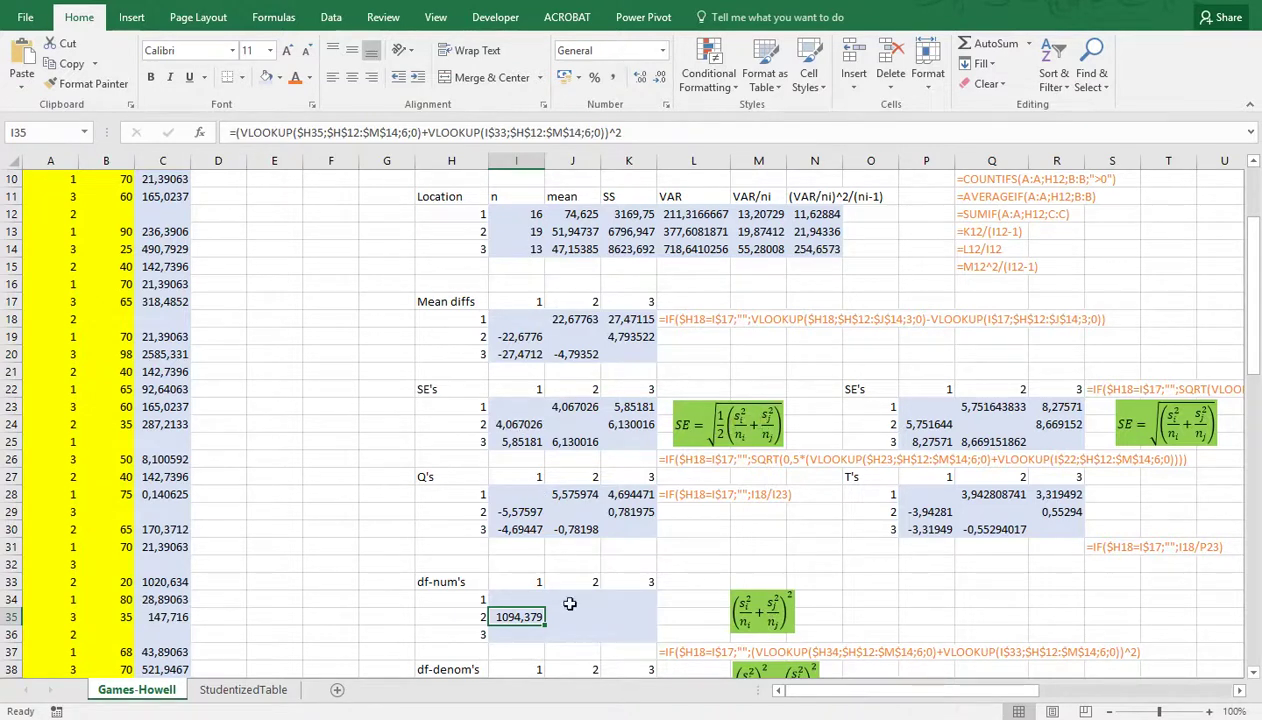
# Wrap the I35 formula in IF(I$17=$H19;"";…), reusing the condition from I29 and accepting the suggested closing bracket
pyautogui.click(518, 512)
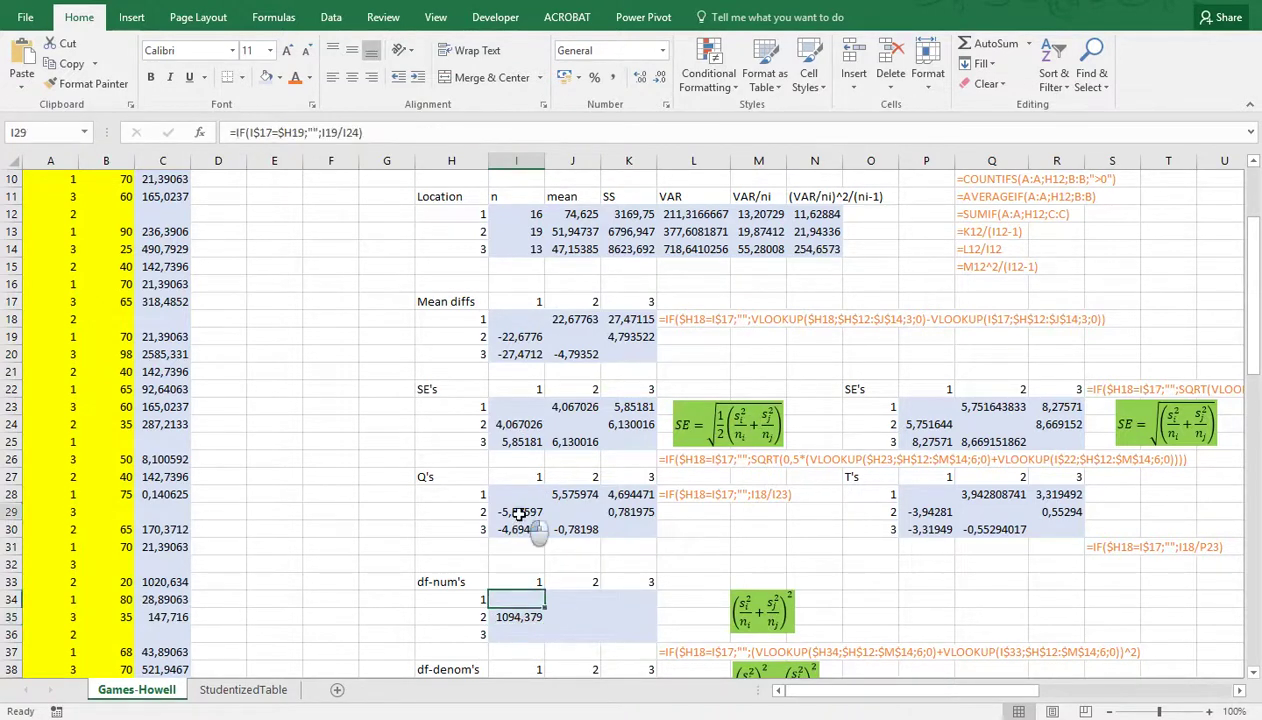
pyautogui.doubleClick(518, 512)
pyautogui.moveTo(491, 515); pyautogui.dragTo(582, 513)
pyautogui.press('Escape')
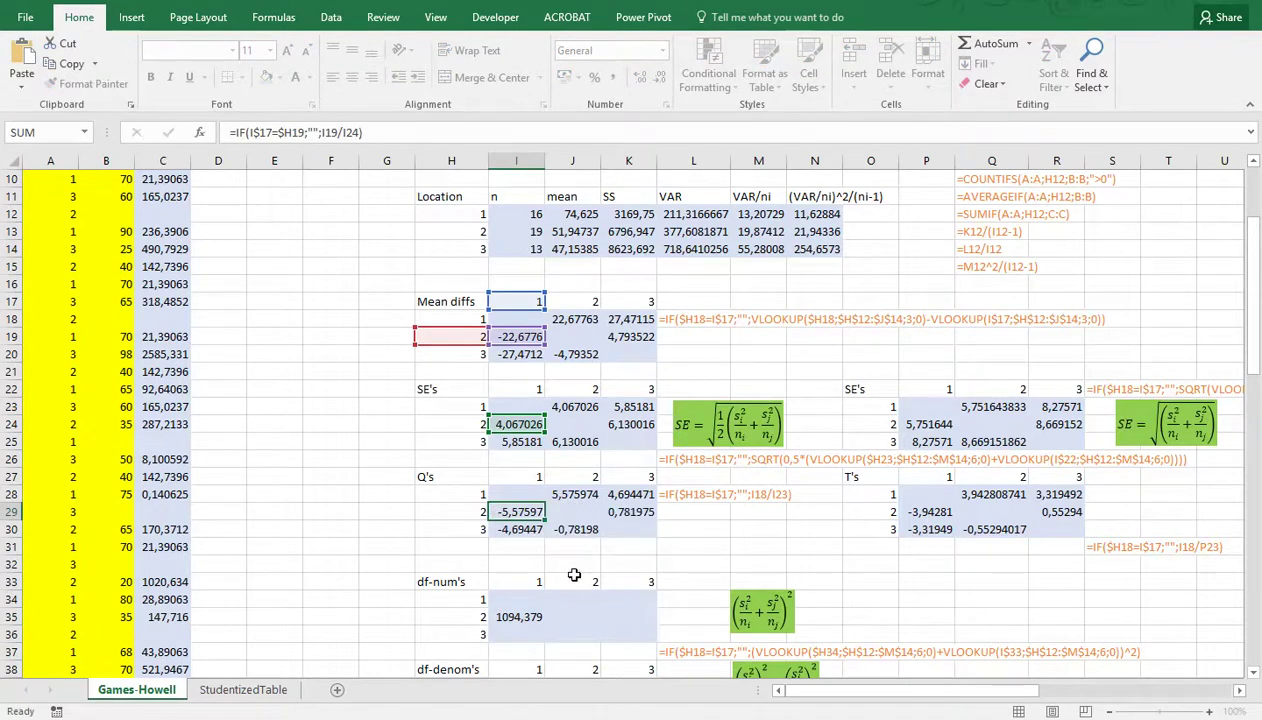
pyautogui.click(510, 617)
pyautogui.doubleClick(505, 617)
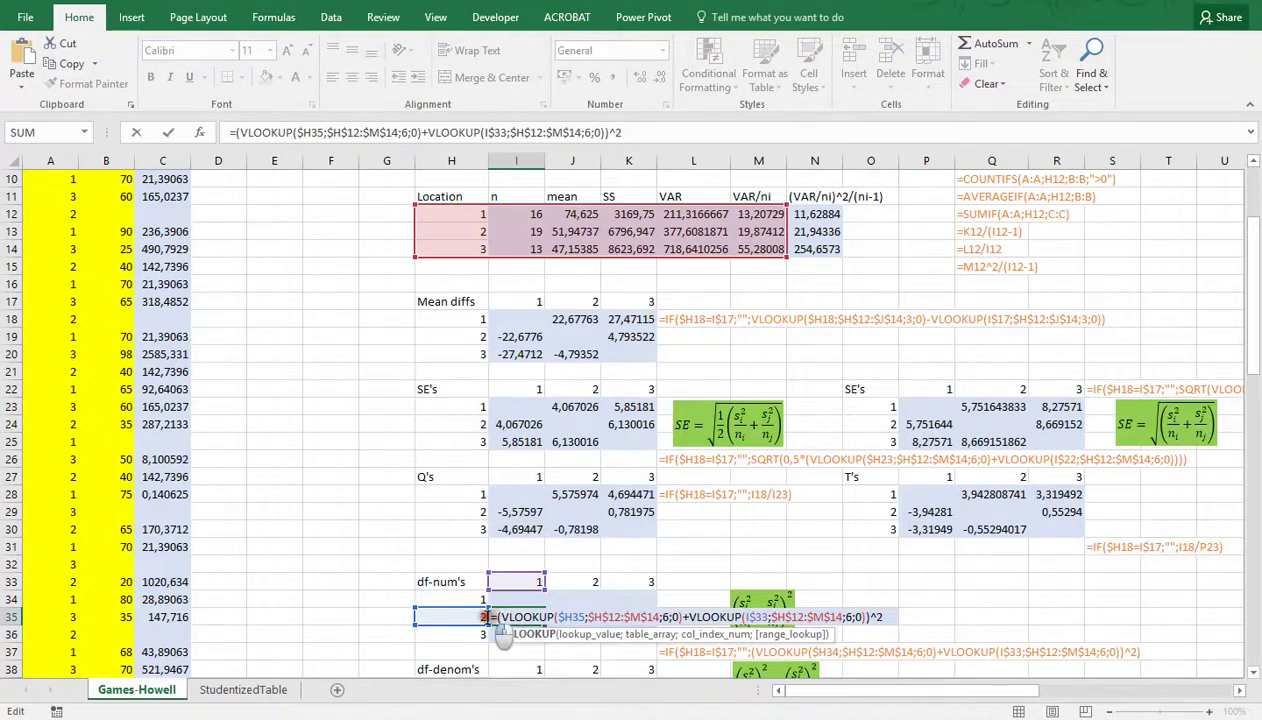
pyautogui.hotkey('ctrl', 'v')
pyautogui.press('Return')
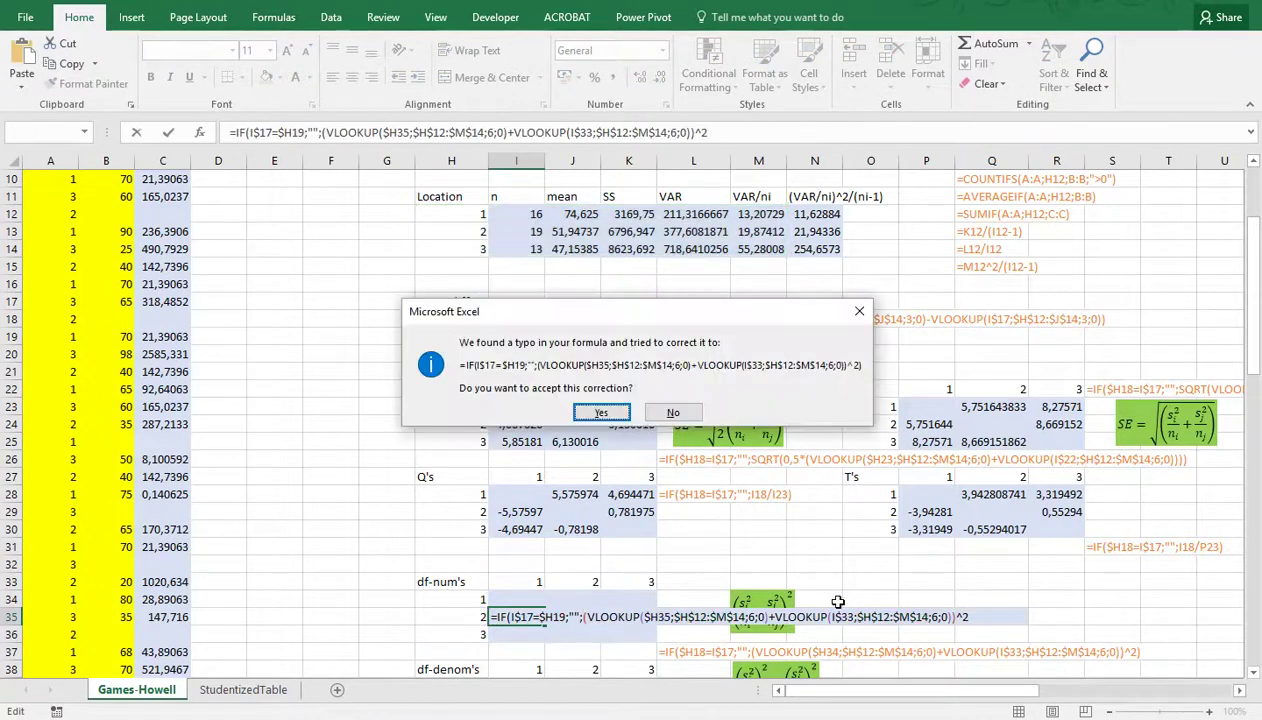
pyautogui.press('Return')
# Copy the I35 formula to the whole df-num's table, I34:K36
pyautogui.click(540, 612)
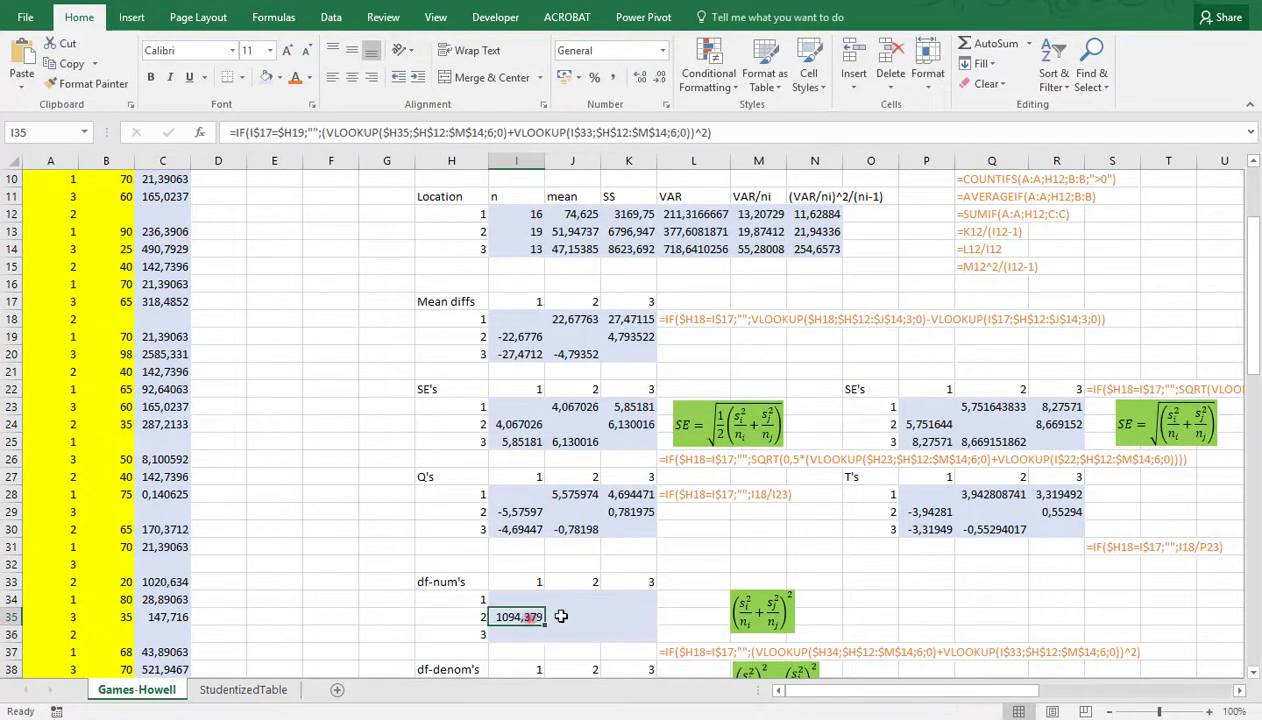
pyautogui.hotkey('ctrl', 'c')
pyautogui.moveTo(508, 598); pyautogui.dragTo(627, 629)
pyautogui.hotkey('ctrl', 'v')
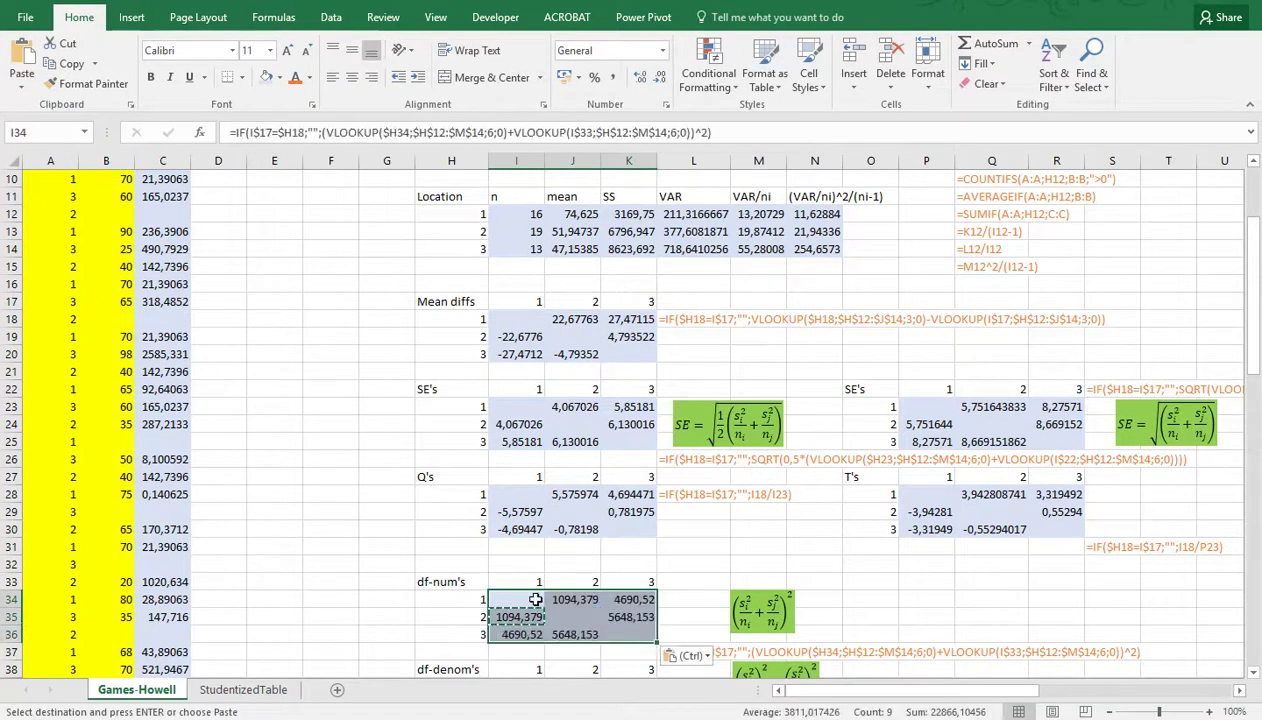
# Copy the df-num's formula text from I34 unchanged into I39, the first cell of the df-denom's table
pyautogui.scroll(-2, 602, 563)
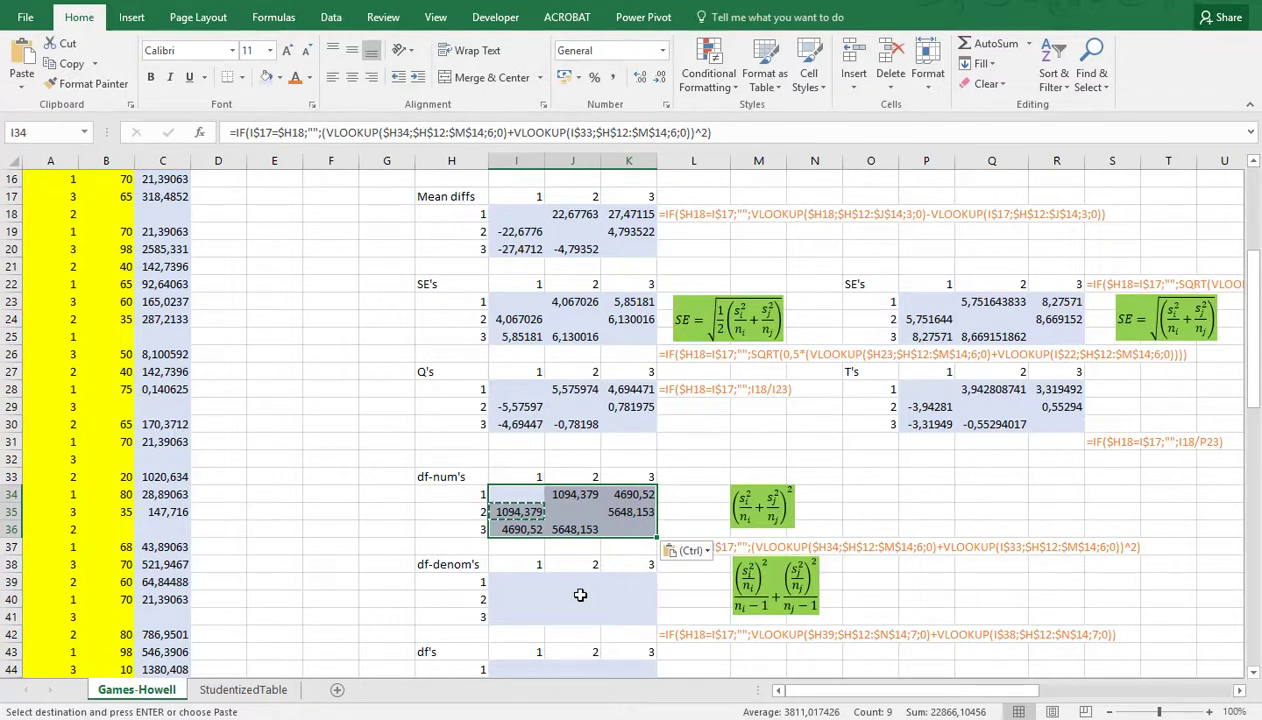
pyautogui.click(524, 494)
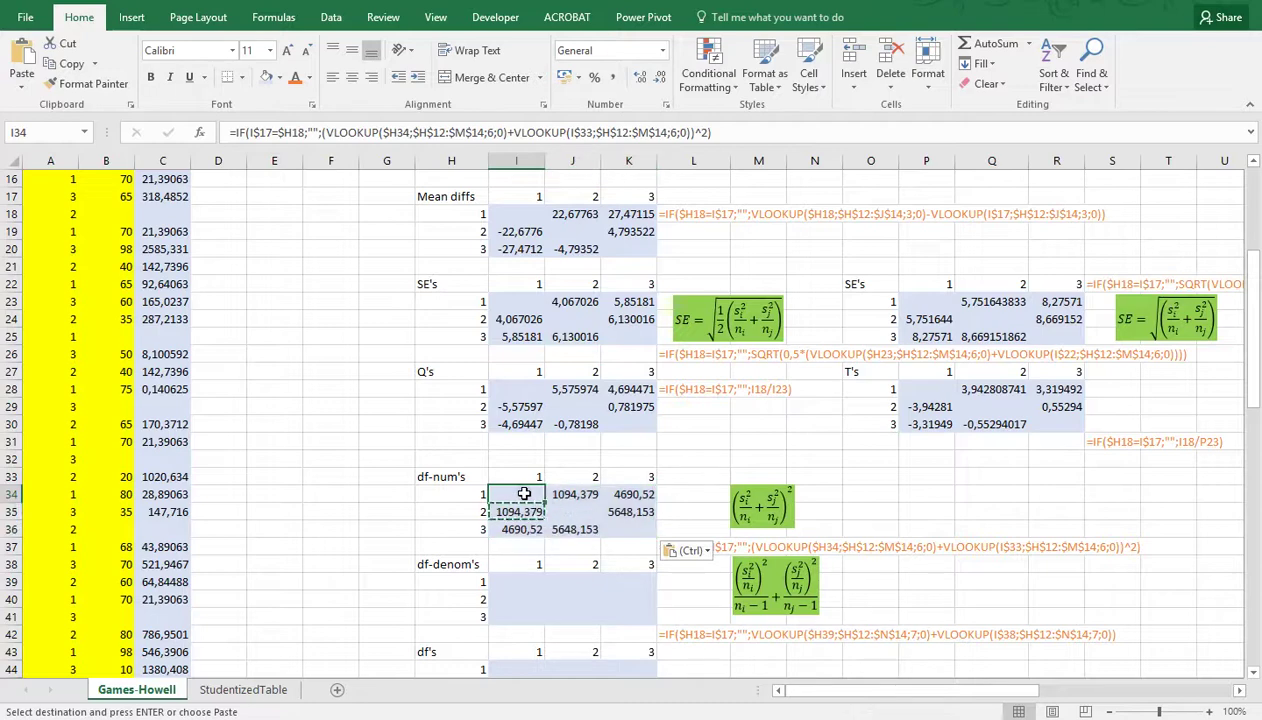
pyautogui.doubleClick(524, 494)
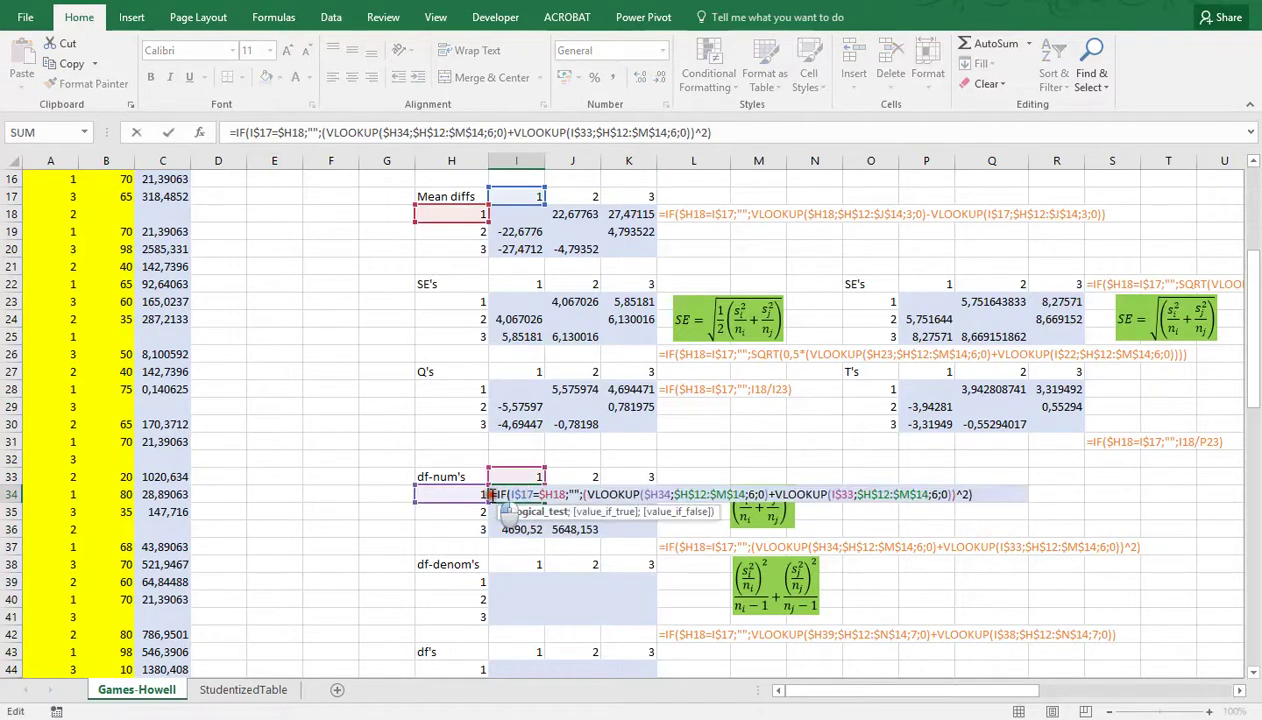
pyautogui.click(521, 581)
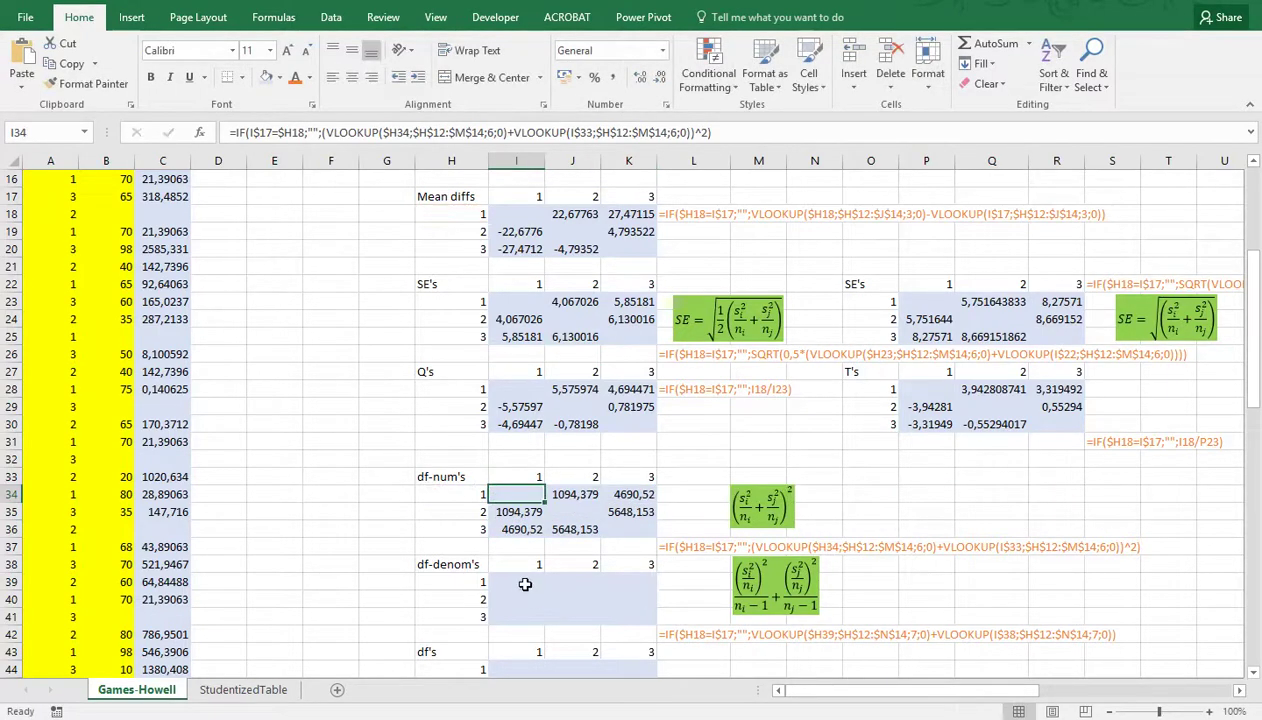
pyautogui.hotkey('ctrl', 'v')
# Extend the table range of both lookups in I39 by one column to $H$12:$N$14
pyautogui.doubleClick(516, 583)
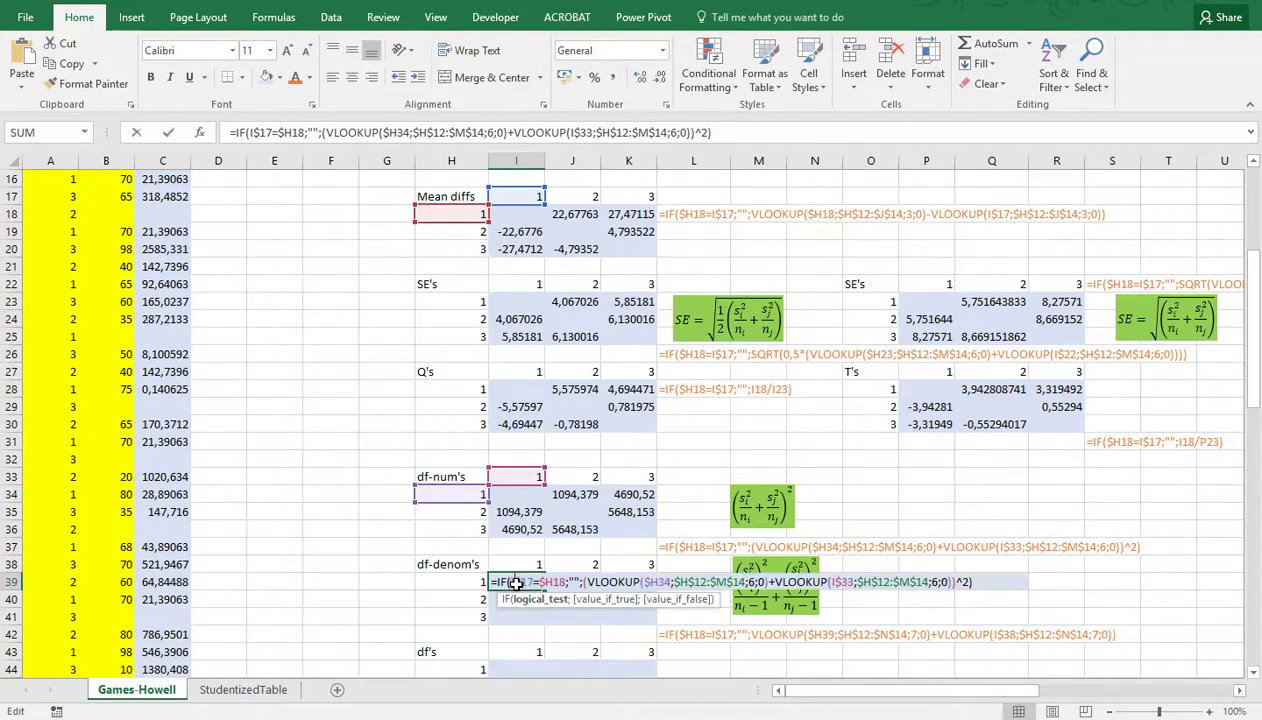
pyautogui.scroll(4, 681, 478)
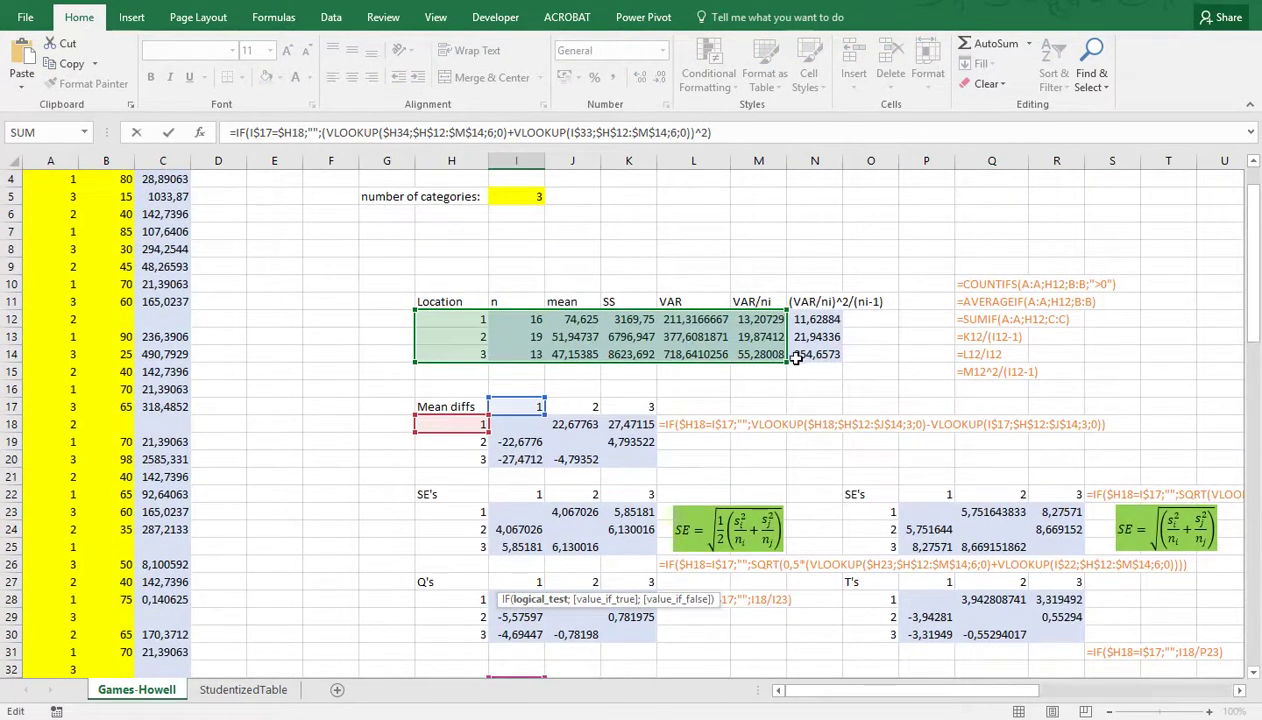
pyautogui.moveTo(786, 362)
pyautogui.mouseDown()
pyautogui.moveTo(795, 375)
pyautogui.moveTo(832, 370)
pyautogui.moveTo(787, 360)
pyautogui.moveTo(787, 378)
pyautogui.moveTo(836, 397)
pyautogui.moveTo(797, 371)
pyautogui.mouseUp()
pyautogui.scroll(-5, 797, 371)
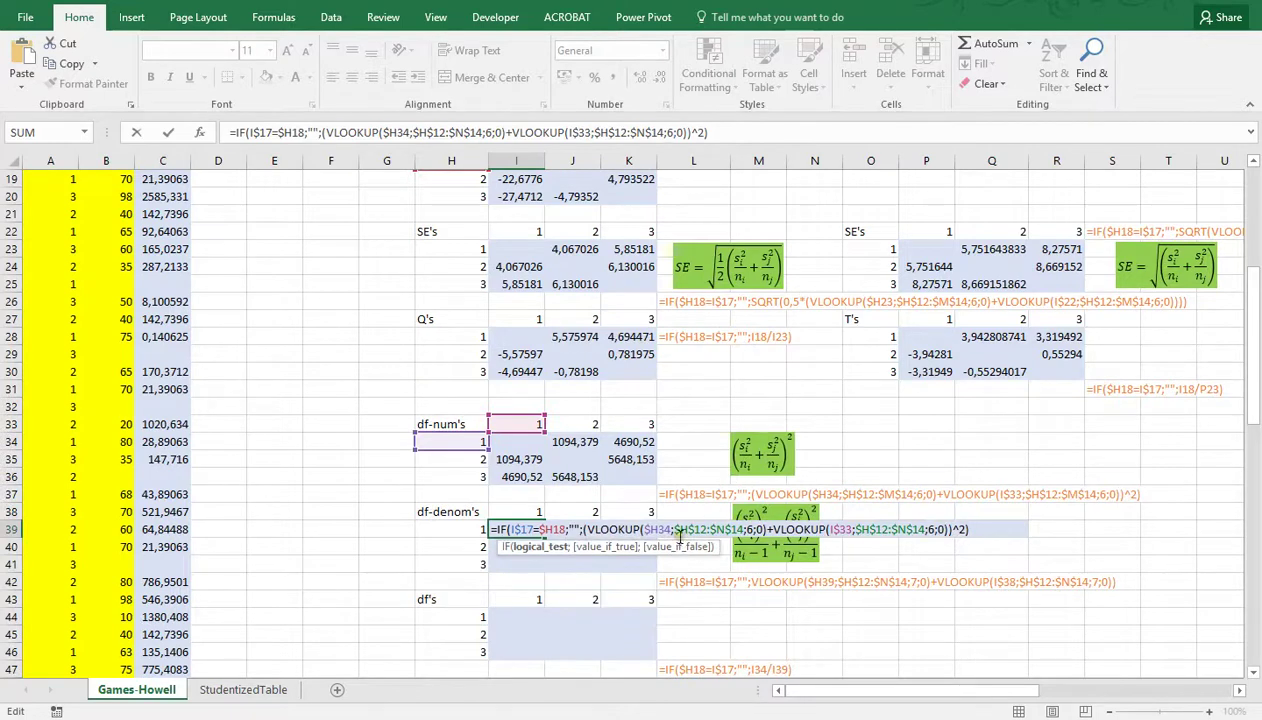
# Set the column index of both VLOOKUPs in I39 to 7 and remove the ^2 after their sum
pyautogui.click(749, 529)
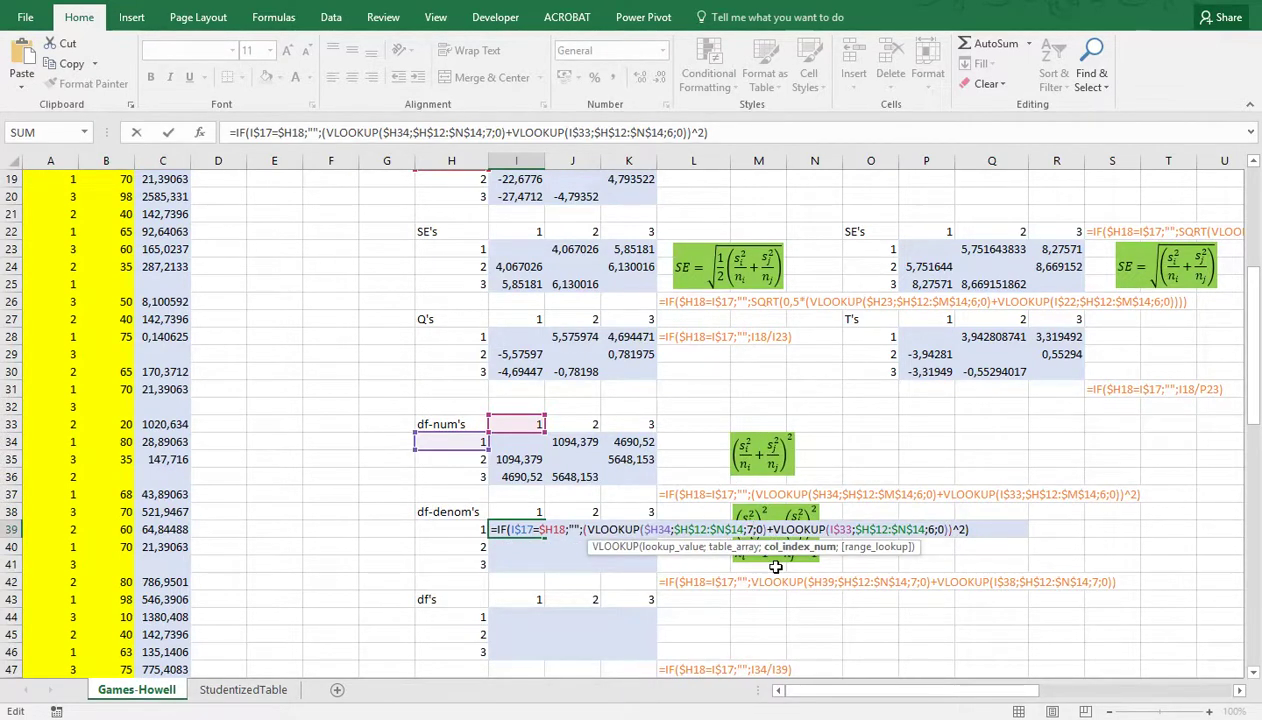
pyautogui.click(927, 529)
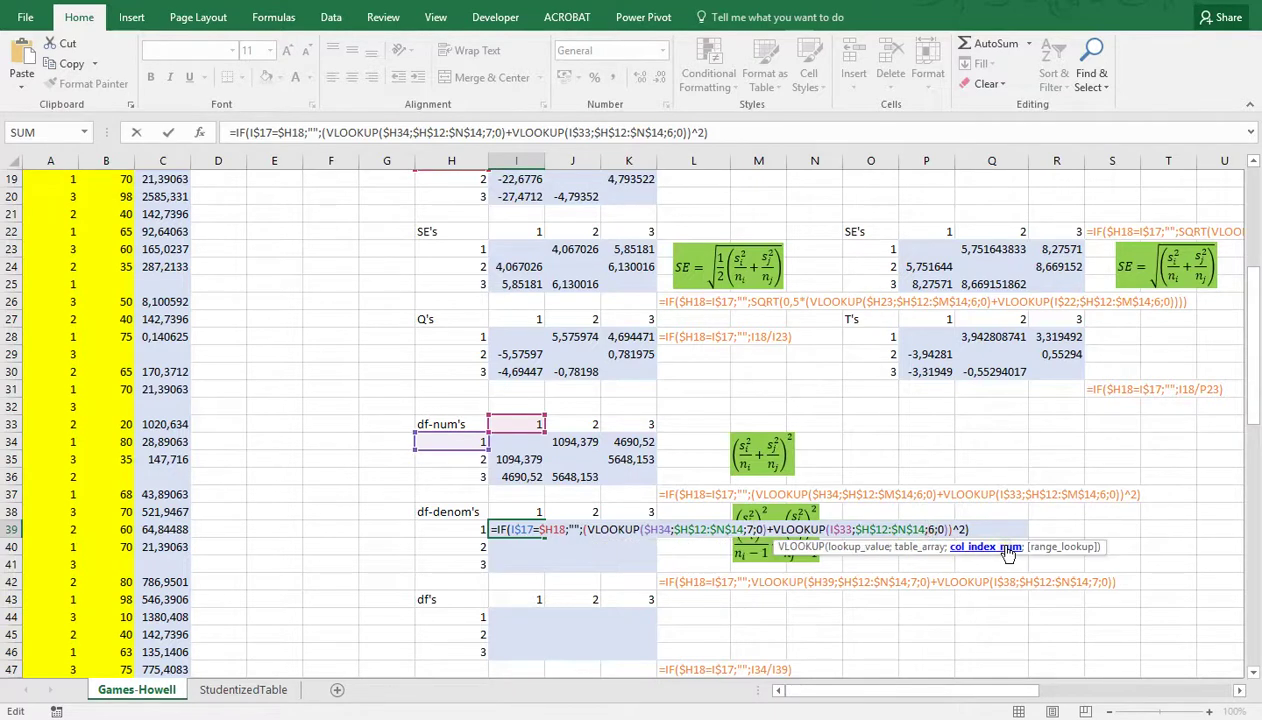
pyautogui.press('Delete')
pyautogui.write('7')
pyautogui.press('Right')
pyautogui.press('Right')
pyautogui.press('Right')
pyautogui.press('Right')
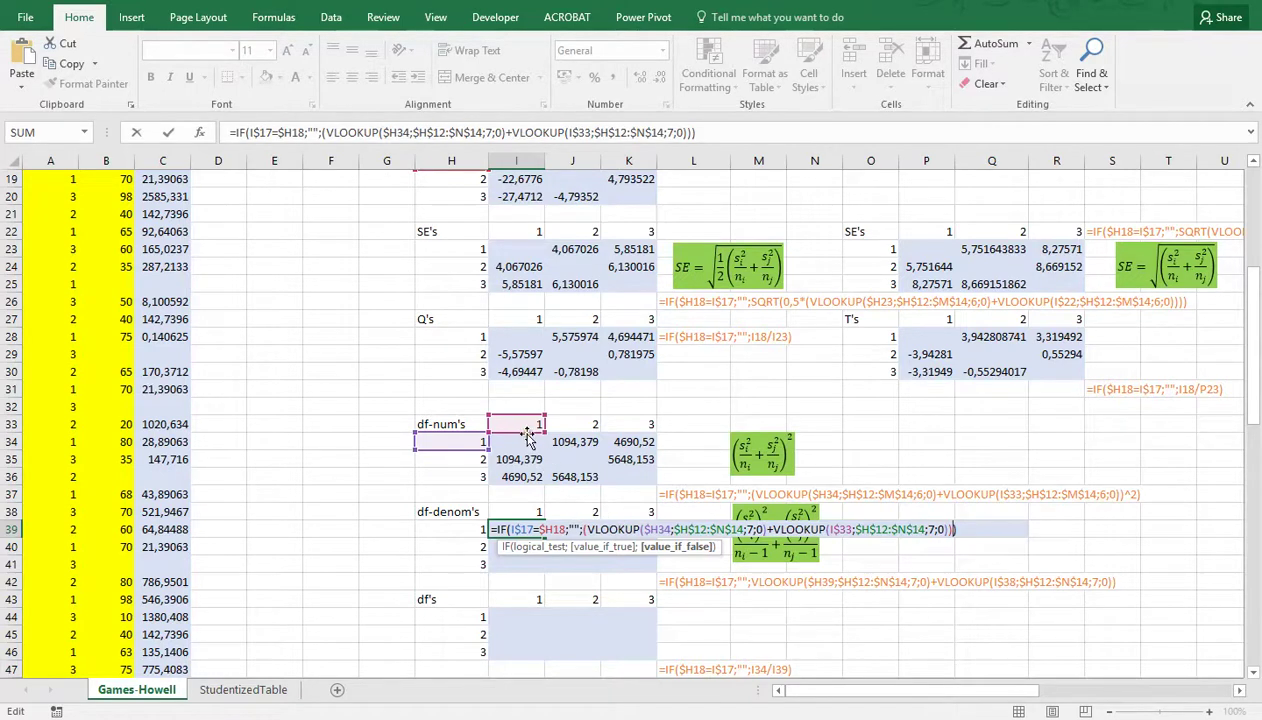
# Repoint the I39 lookup values to the df-denom's headers I$38 and $H39 and enter the formula
pyautogui.moveTo(516, 427); pyautogui.dragTo(527, 512)
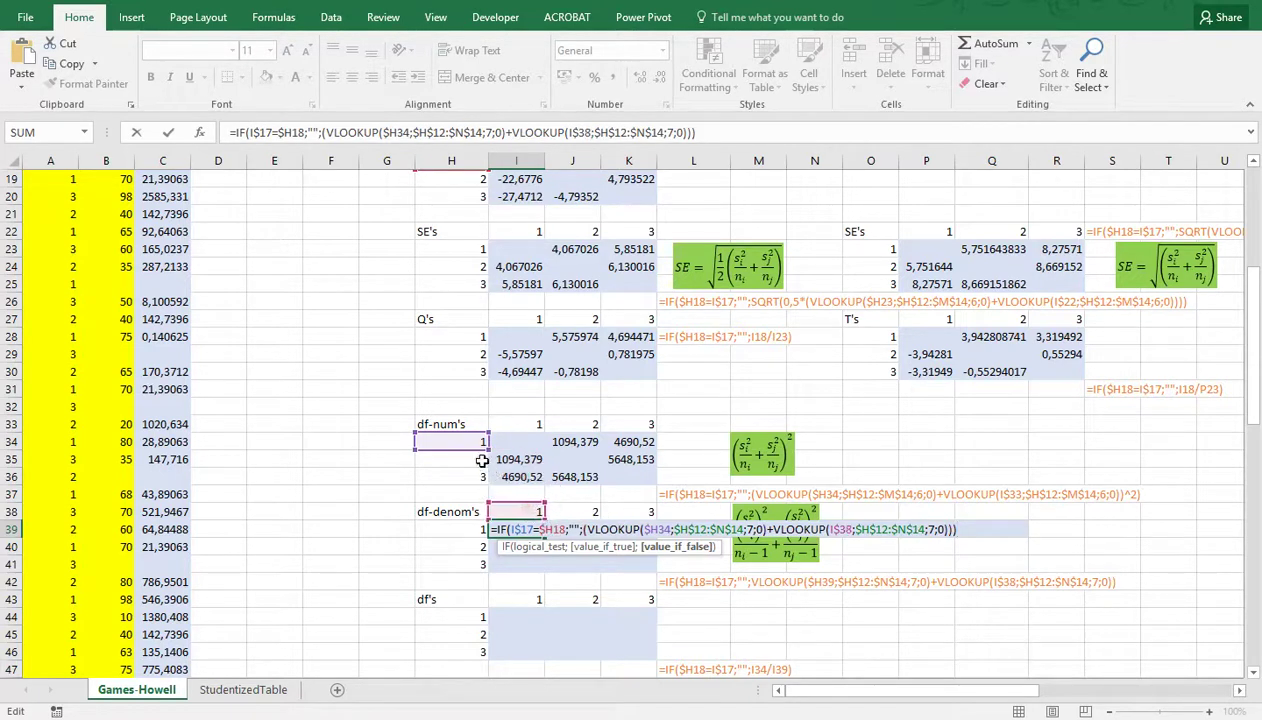
pyautogui.moveTo(476, 449); pyautogui.dragTo(476, 539)
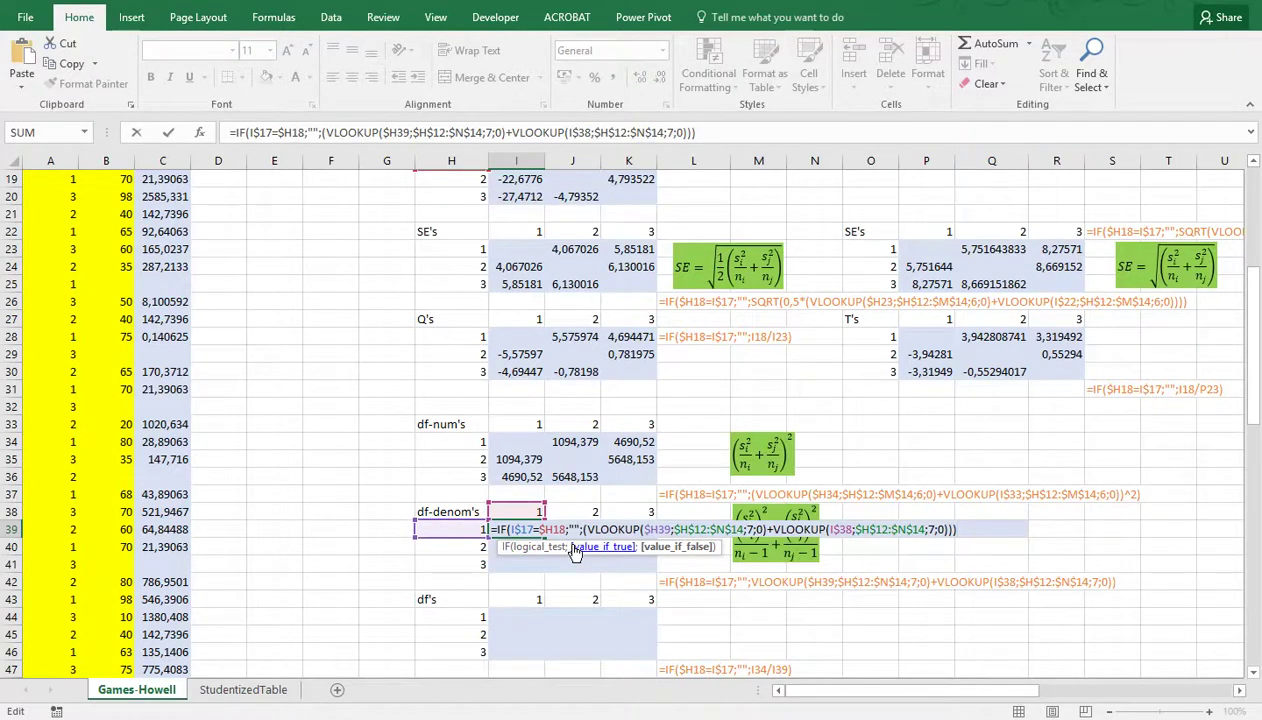
pyautogui.press('Return')
# Copy the I39 formula to the whole df-denom's table, I39:K41
pyautogui.click(533, 529)
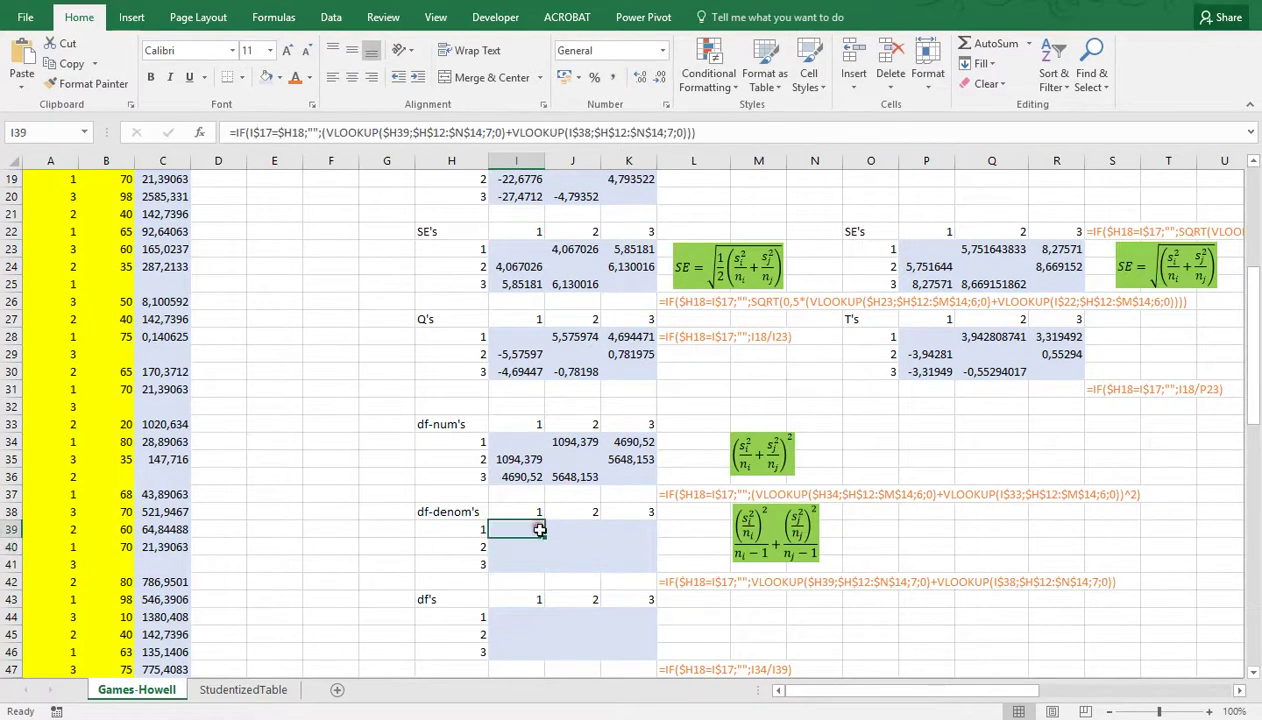
pyautogui.hotkey('ctrl', 'c')
pyautogui.moveTo(530, 530); pyautogui.dragTo(615, 561)
pyautogui.hotkey('ctrl', 'v')
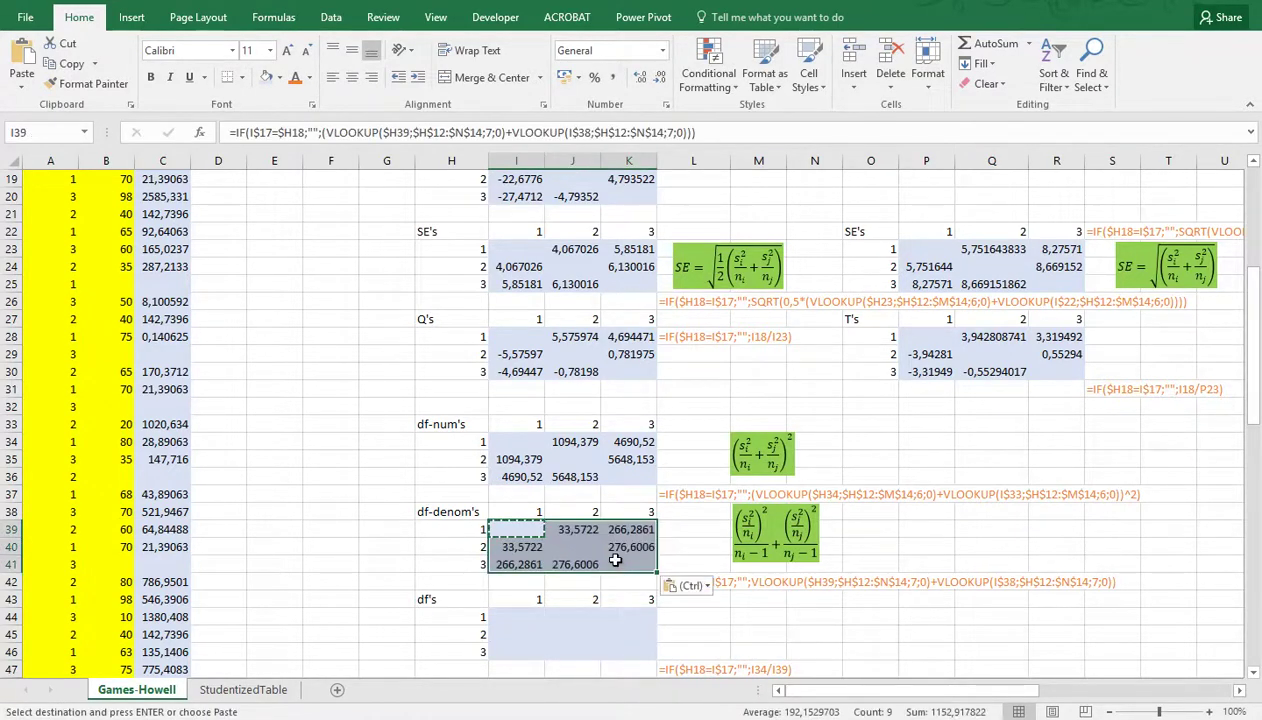
# Enter =I35/I40 in I45 of the df's table, dividing the numerator by the denominator
pyautogui.scroll(-1, 594, 544)
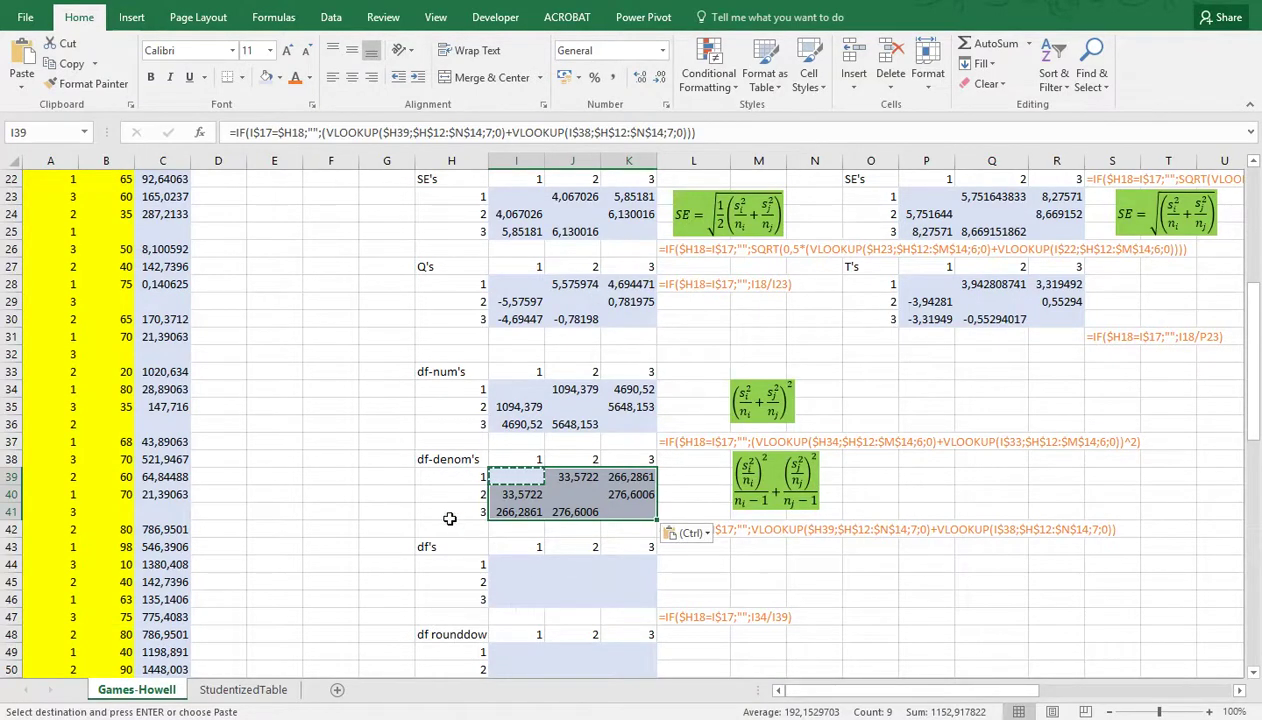
pyautogui.scroll(-1, 450, 518)
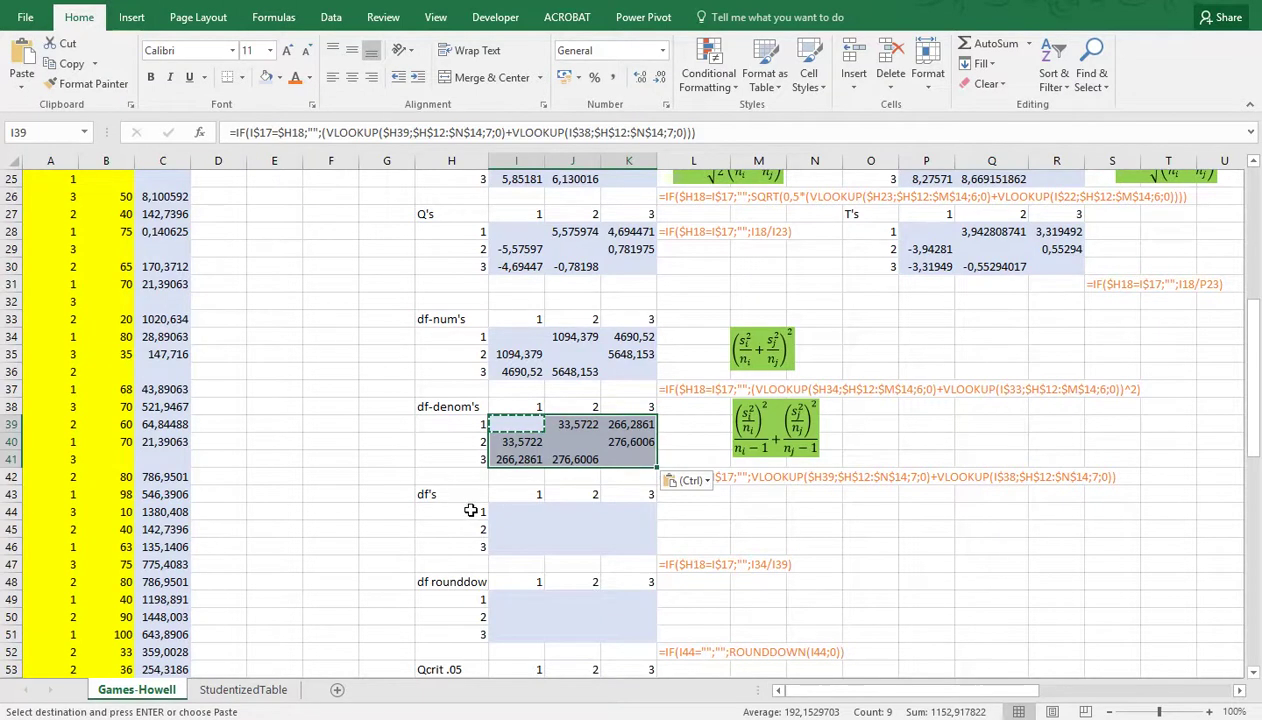
pyautogui.click(517, 514)
pyautogui.click(516, 528)
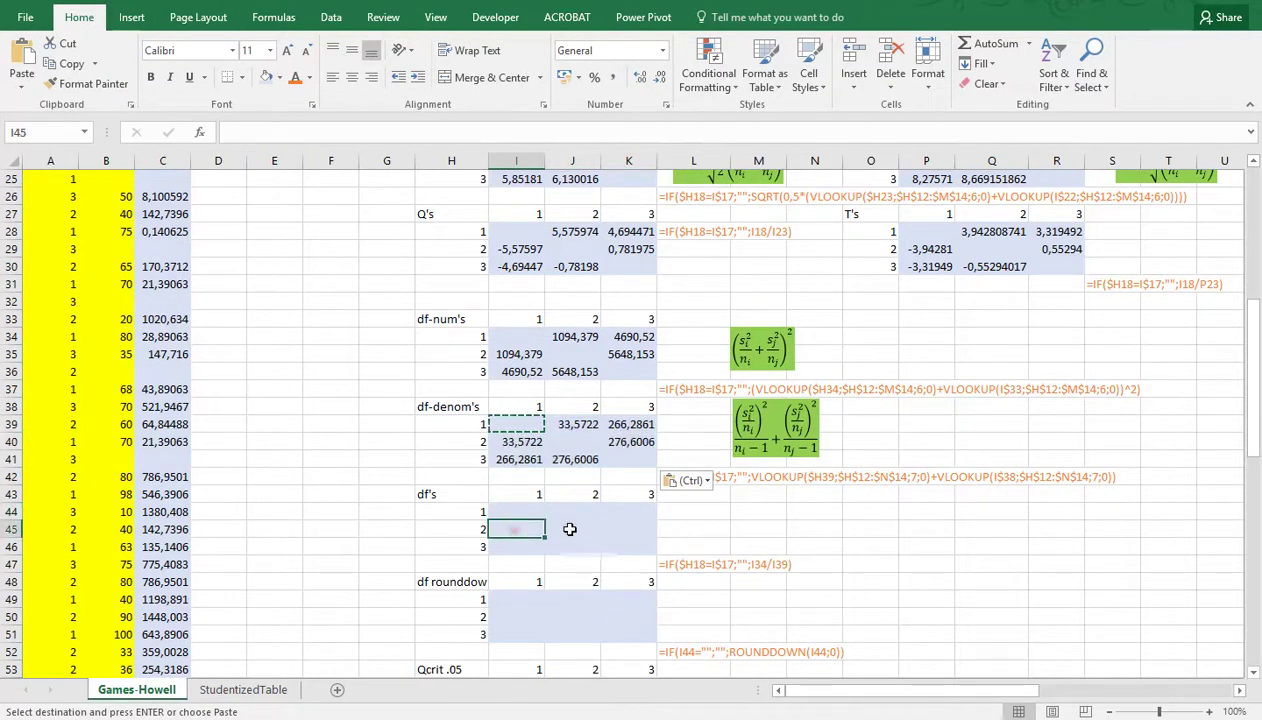
pyautogui.press('Escape')
pyautogui.write('=')
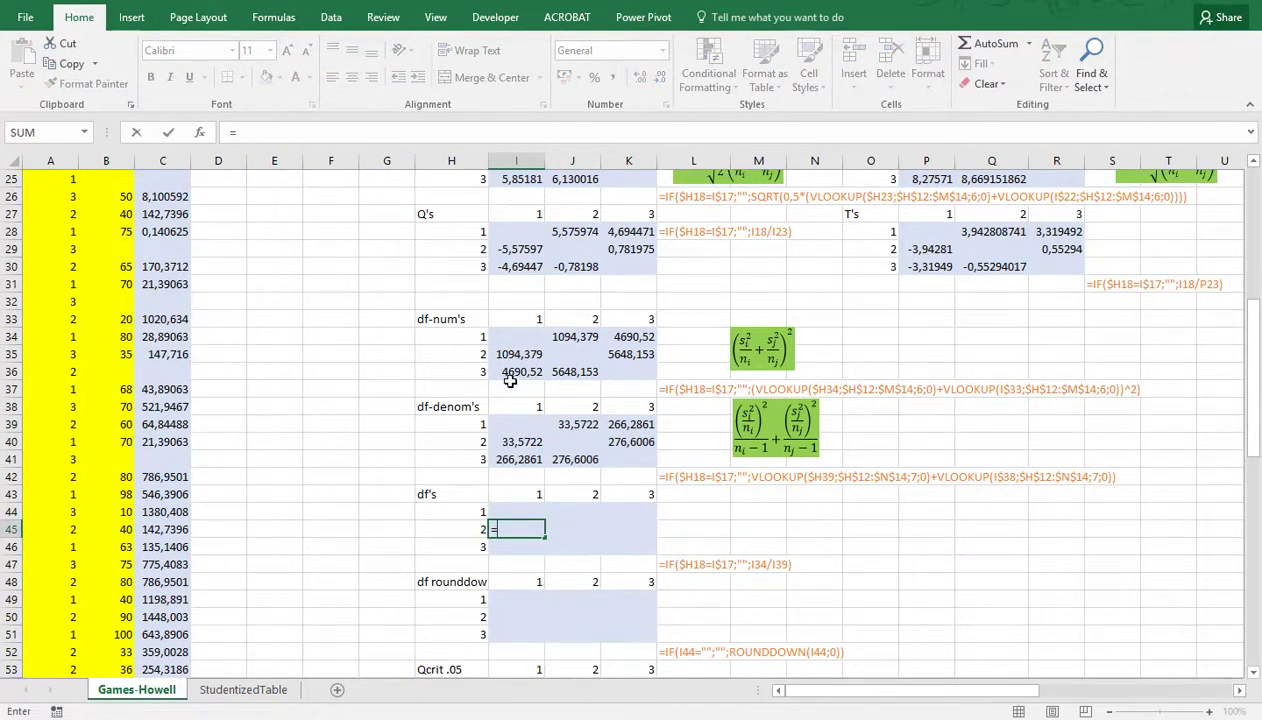
pyautogui.click(509, 355)
pyautogui.write('/')
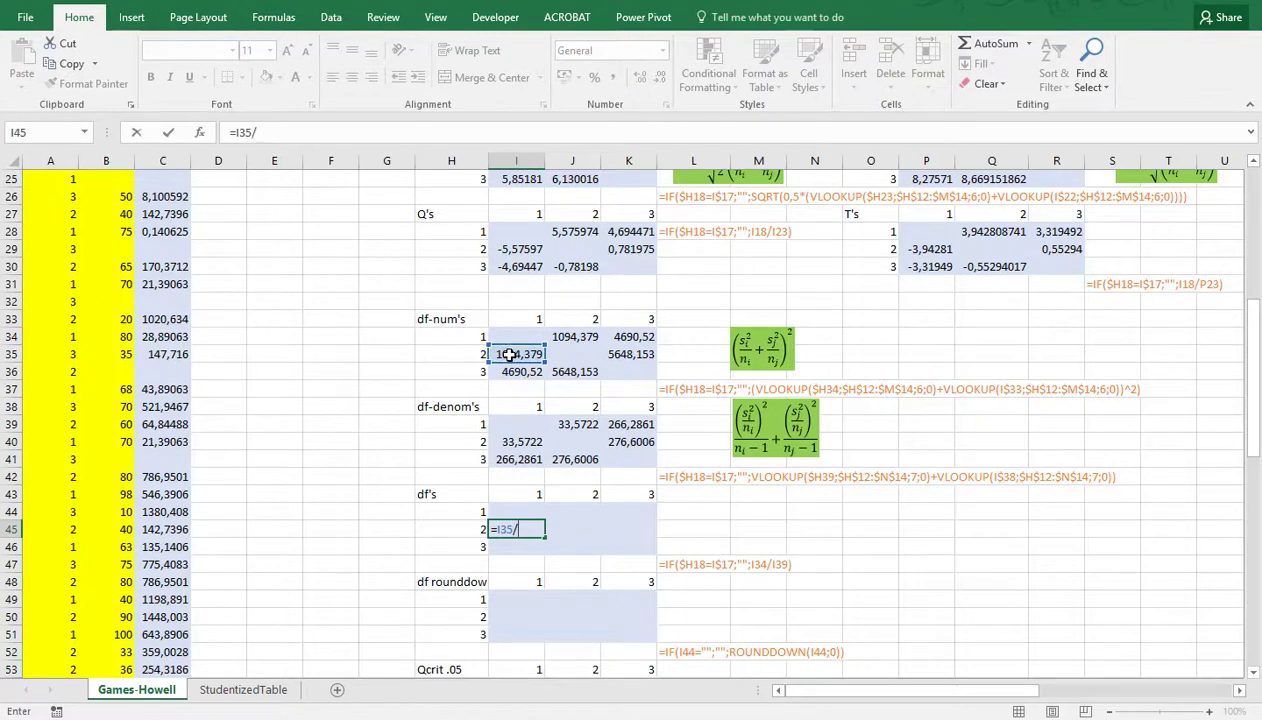
pyautogui.click(516, 441)
pyautogui.press('Return')
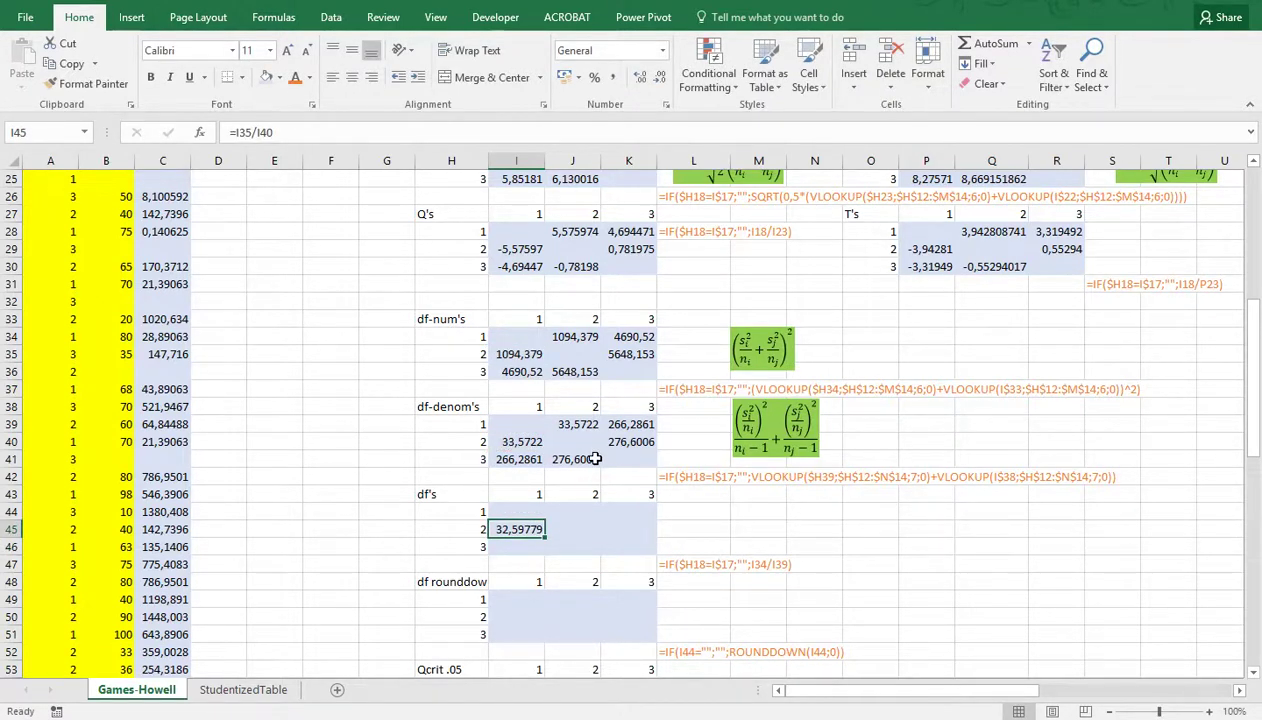
# Wrap the I45 formula in IF(I$17=$H19;"";…), reusing the condition from I40
pyautogui.doubleClick(519, 442)
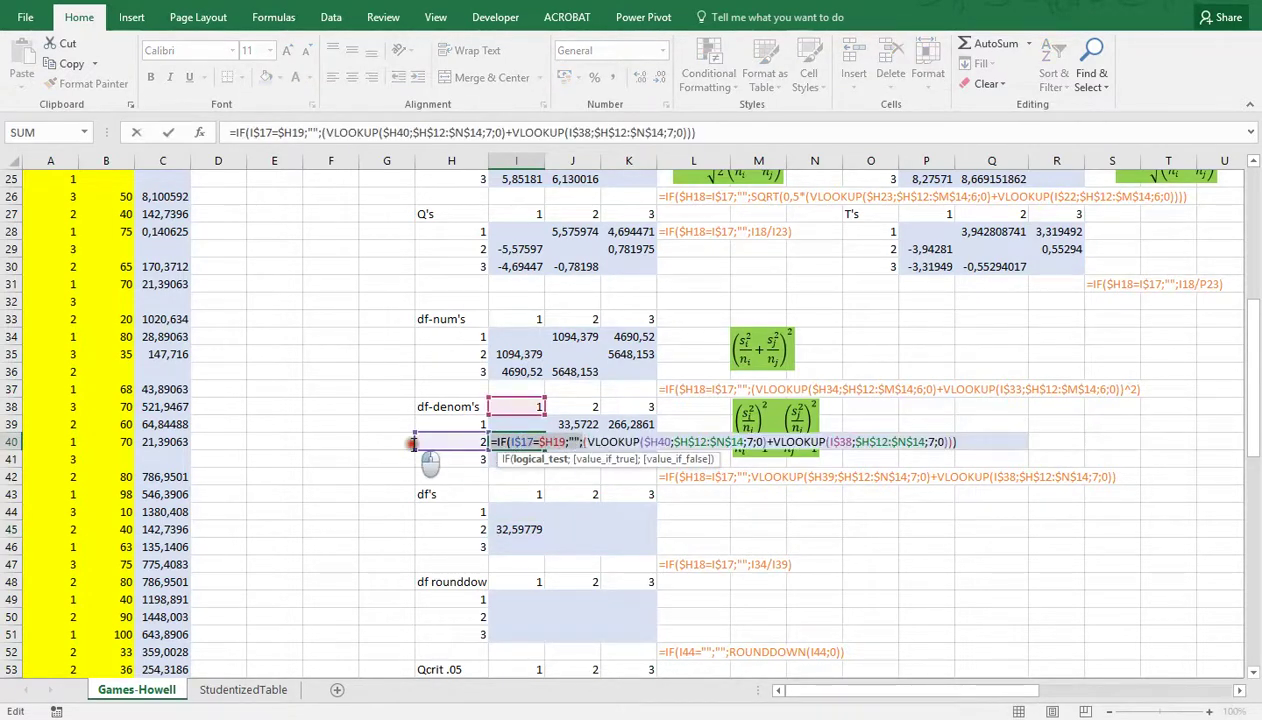
pyautogui.press('Escape')
pyautogui.doubleClick(527, 527)
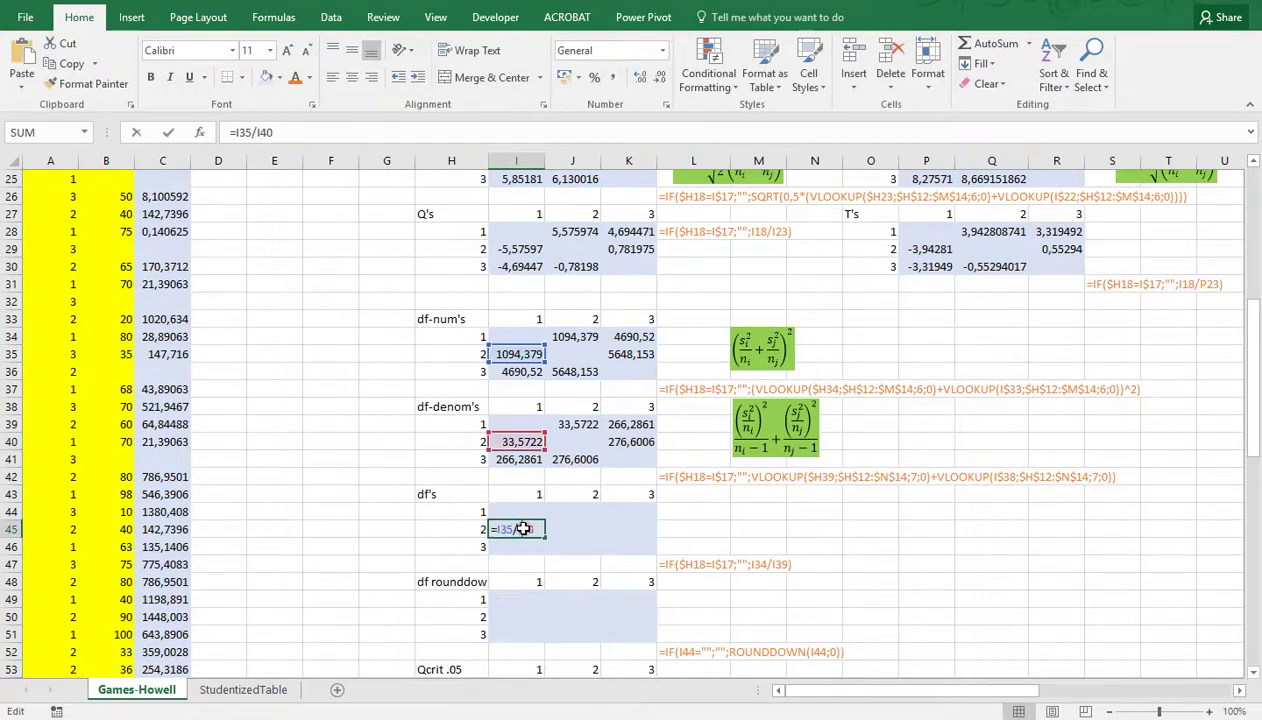
pyautogui.click(490, 529)
pyautogui.hotkey('ctrl', 'v')
pyautogui.write(')')
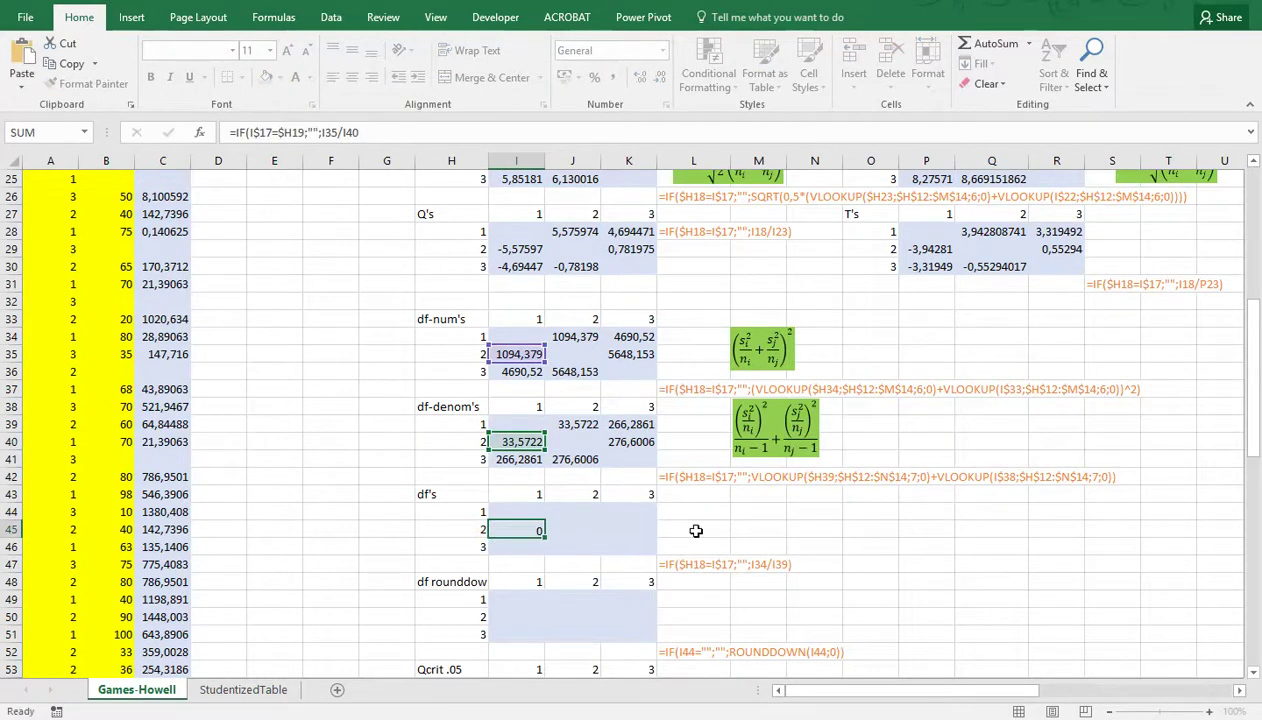
pyautogui.press('Return')
# Copy the I45 formula to the whole df's table, I44:K46
pyautogui.press('Up')
pyautogui.hotkey('ctrl', 'c')
pyautogui.press('Up')
pyautogui.hotkey('shift', 'Right')
pyautogui.hotkey('shift', 'Right')
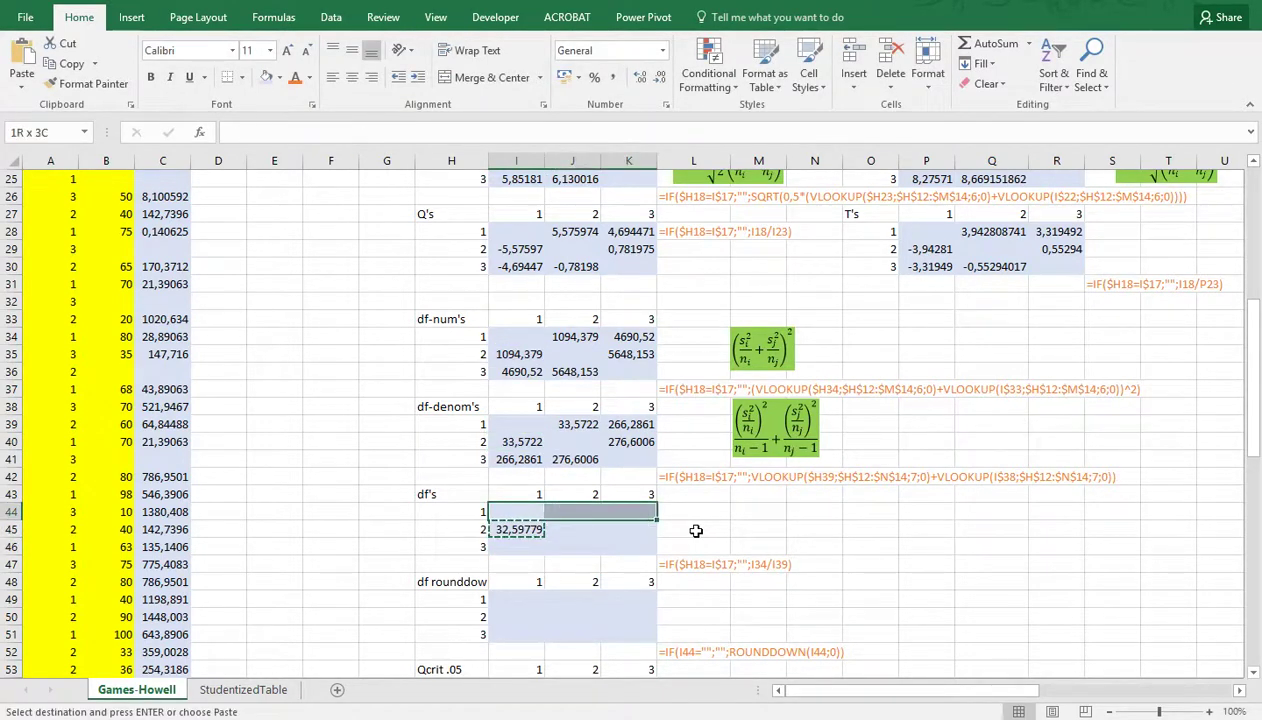
pyautogui.hotkey('shift', 'Down')
pyautogui.hotkey('shift', 'Down')
pyautogui.hotkey('ctrl', 'v')
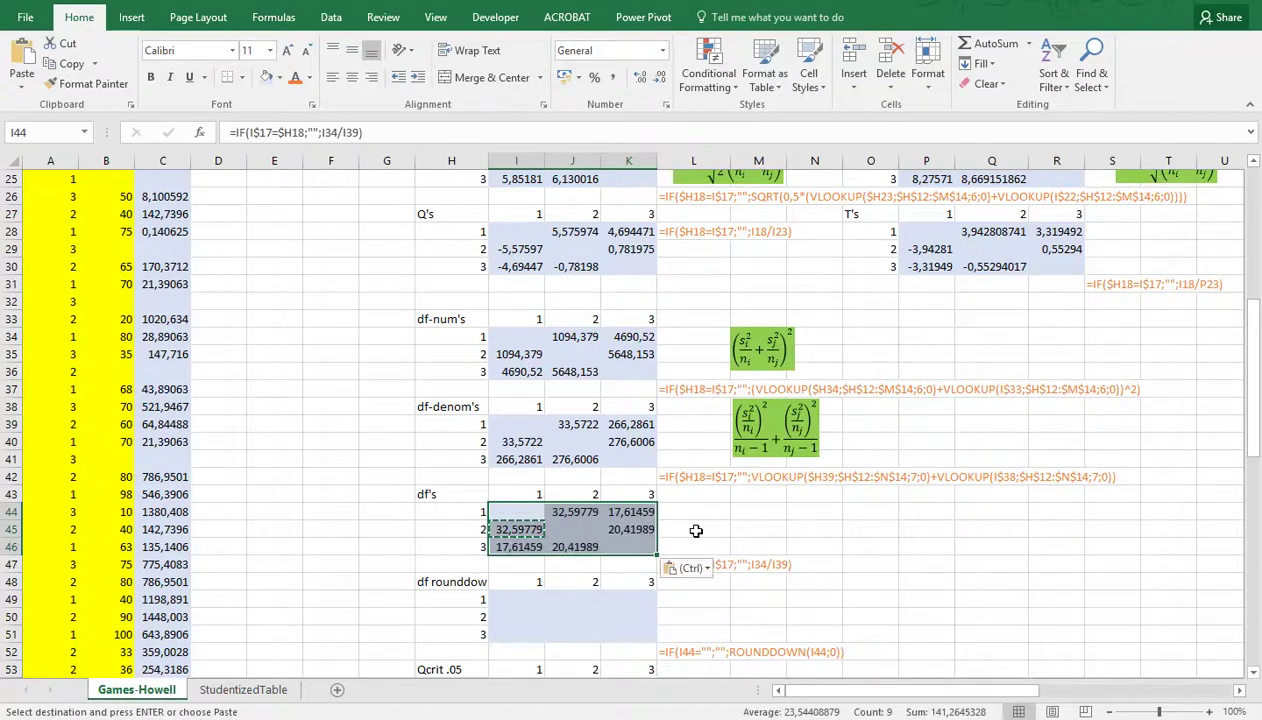
pyautogui.scroll(-1, 700, 529)
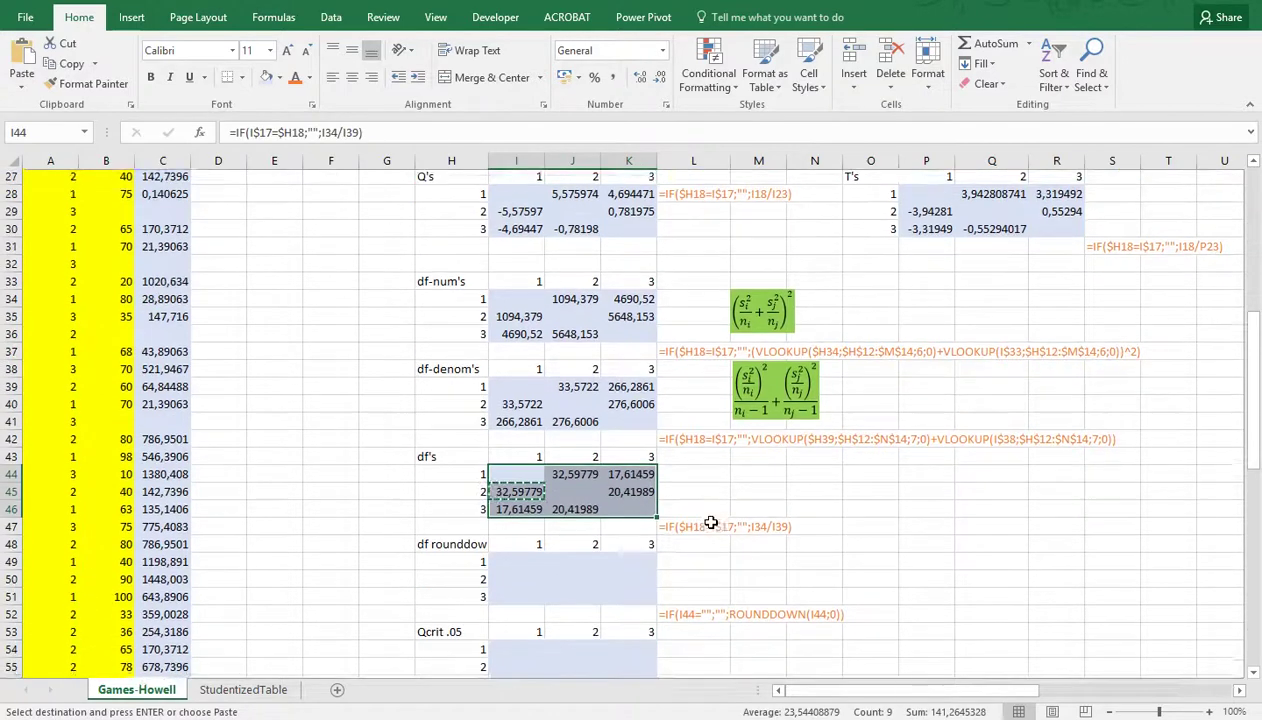
pyautogui.click(516, 479)
pyautogui.click(463, 477)
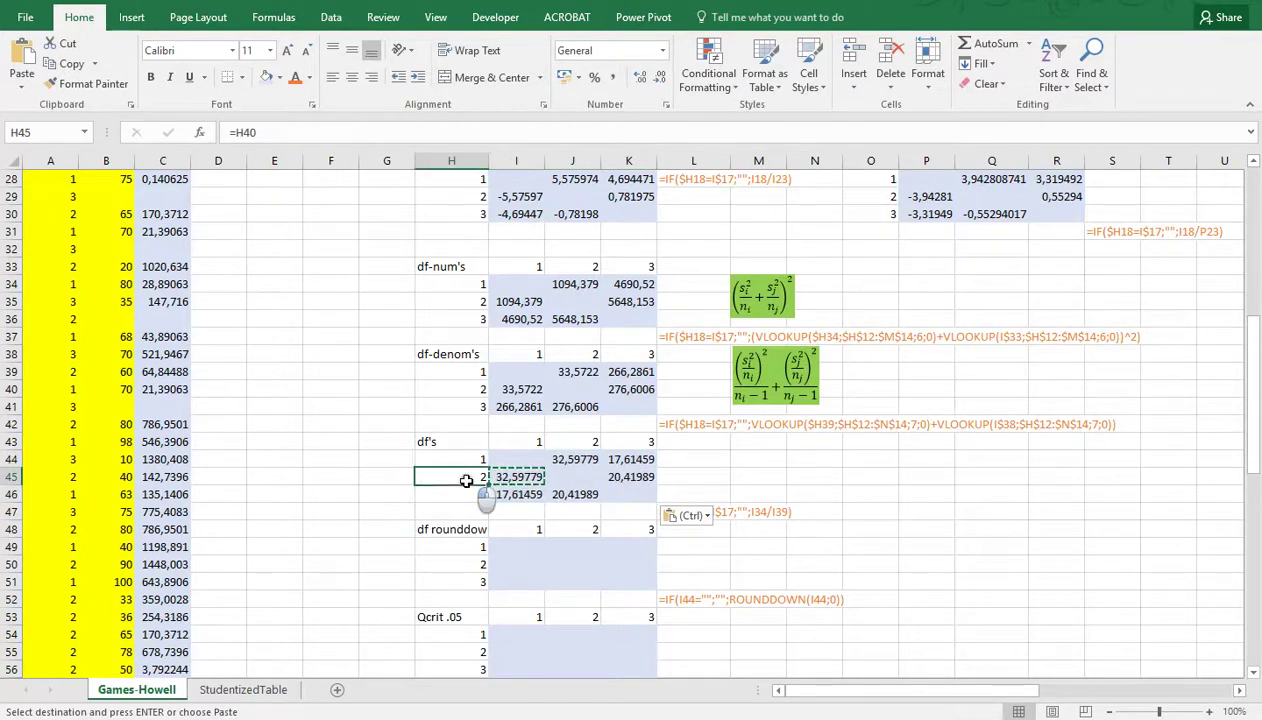
pyautogui.click(383, 479)
pyautogui.scroll(-1, 383, 479)
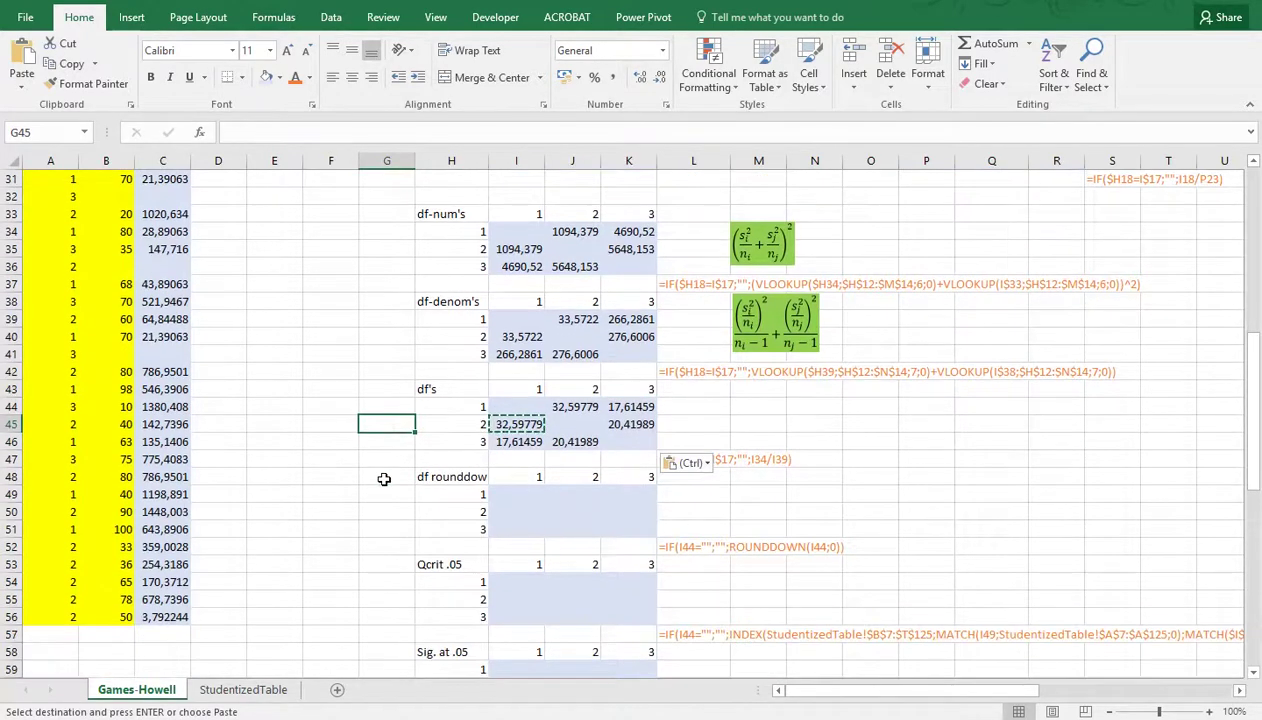
pyautogui.scroll(1, 383, 479)
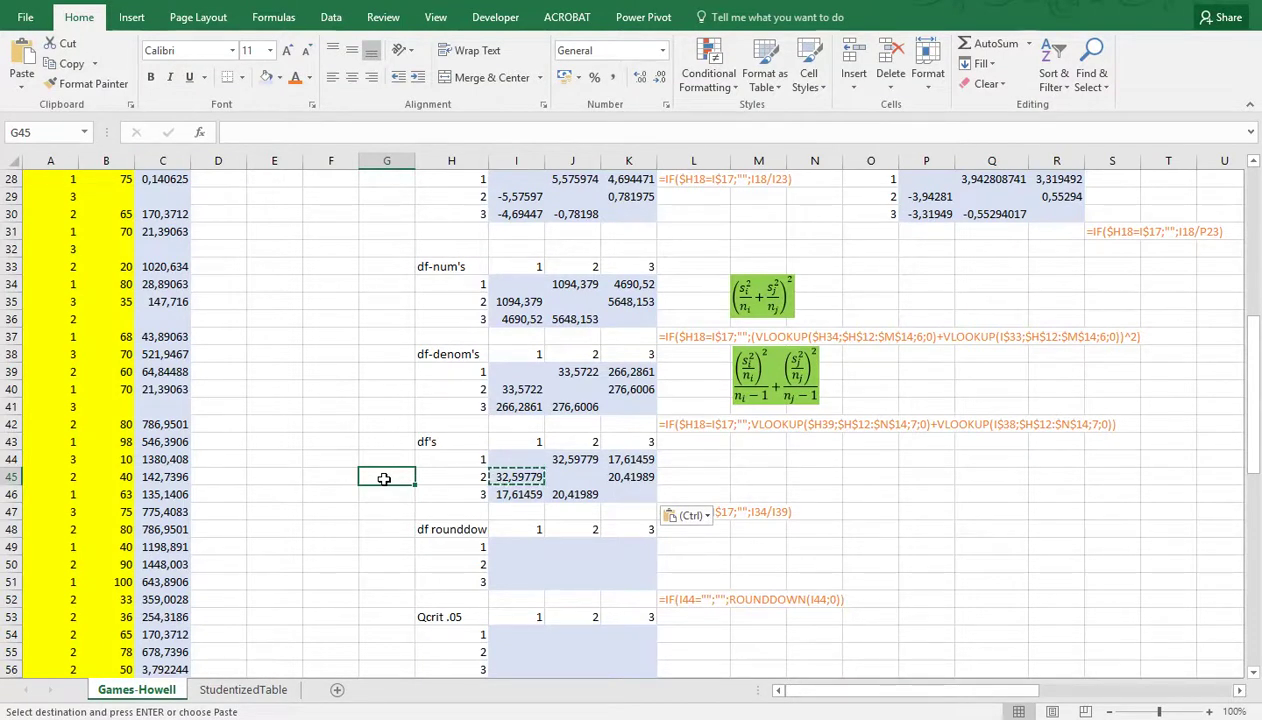
# Enter =ROUNDDOWN(I45;0) in I50 of the df rounddown table
pyautogui.click(521, 545)
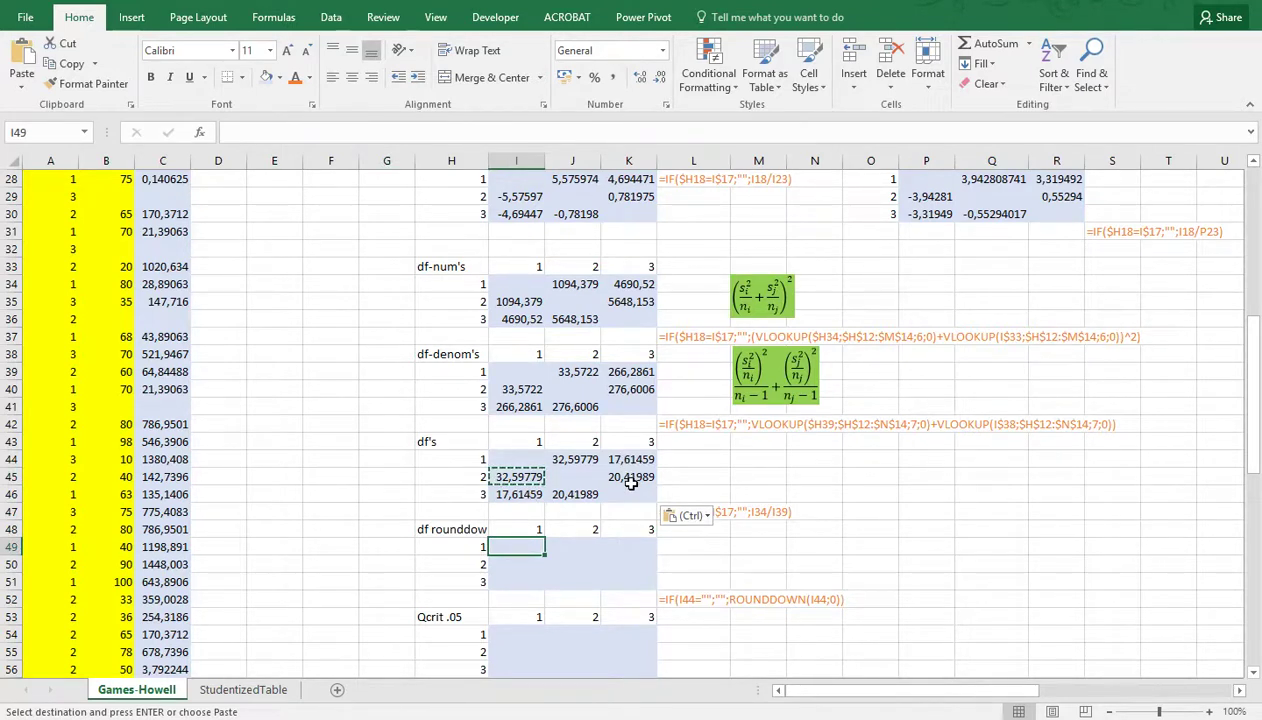
pyautogui.click(526, 562)
pyautogui.press('Escape')
pyautogui.write('=')
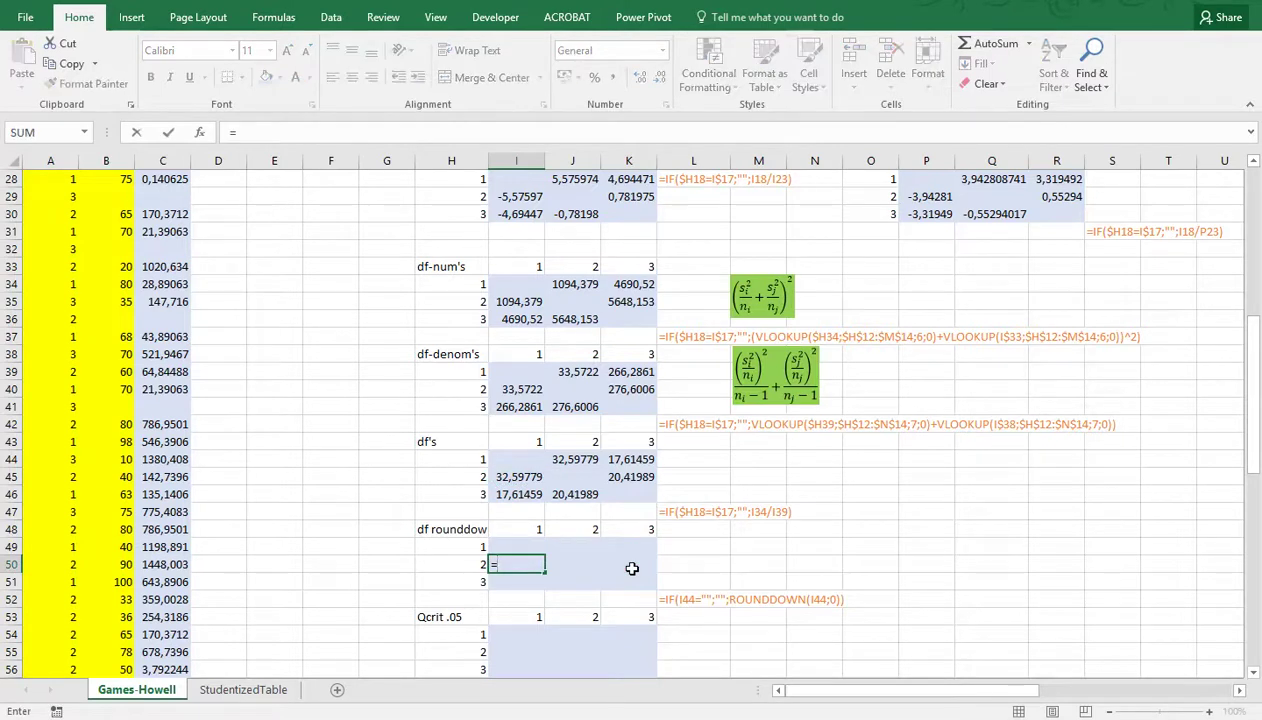
pyautogui.write('rounddown')
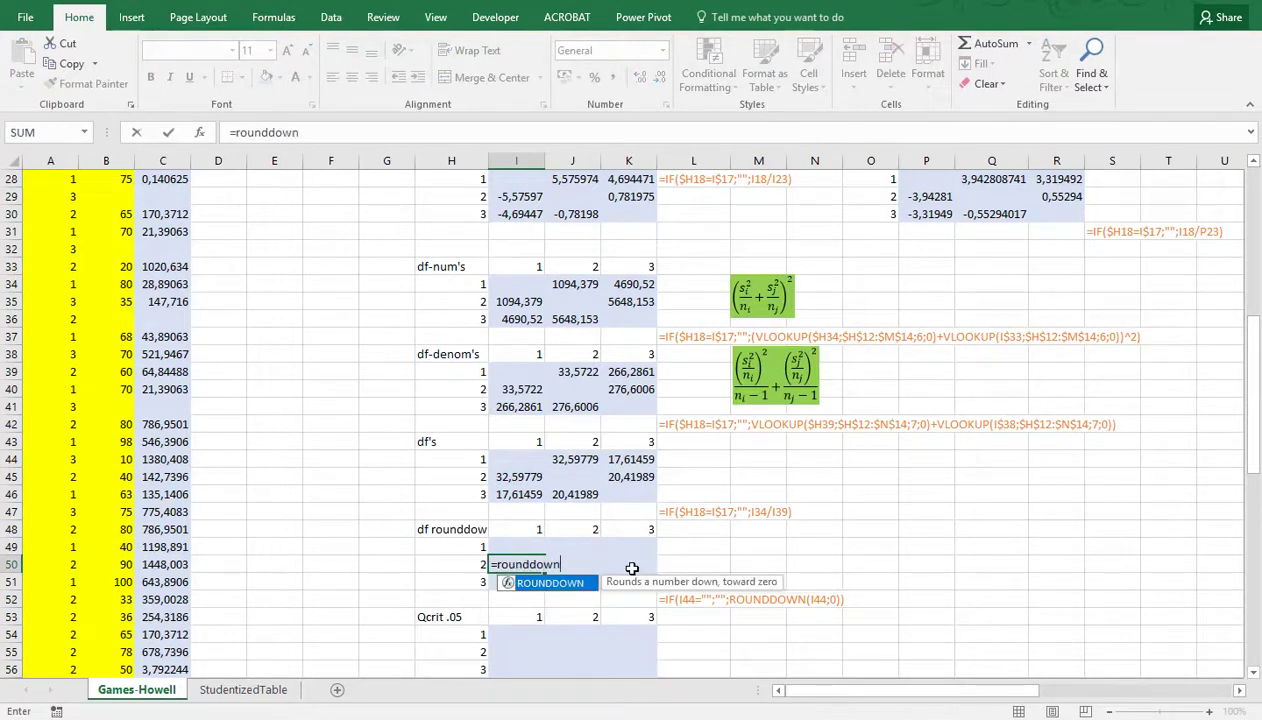
pyautogui.write('(')
pyautogui.click(508, 477)
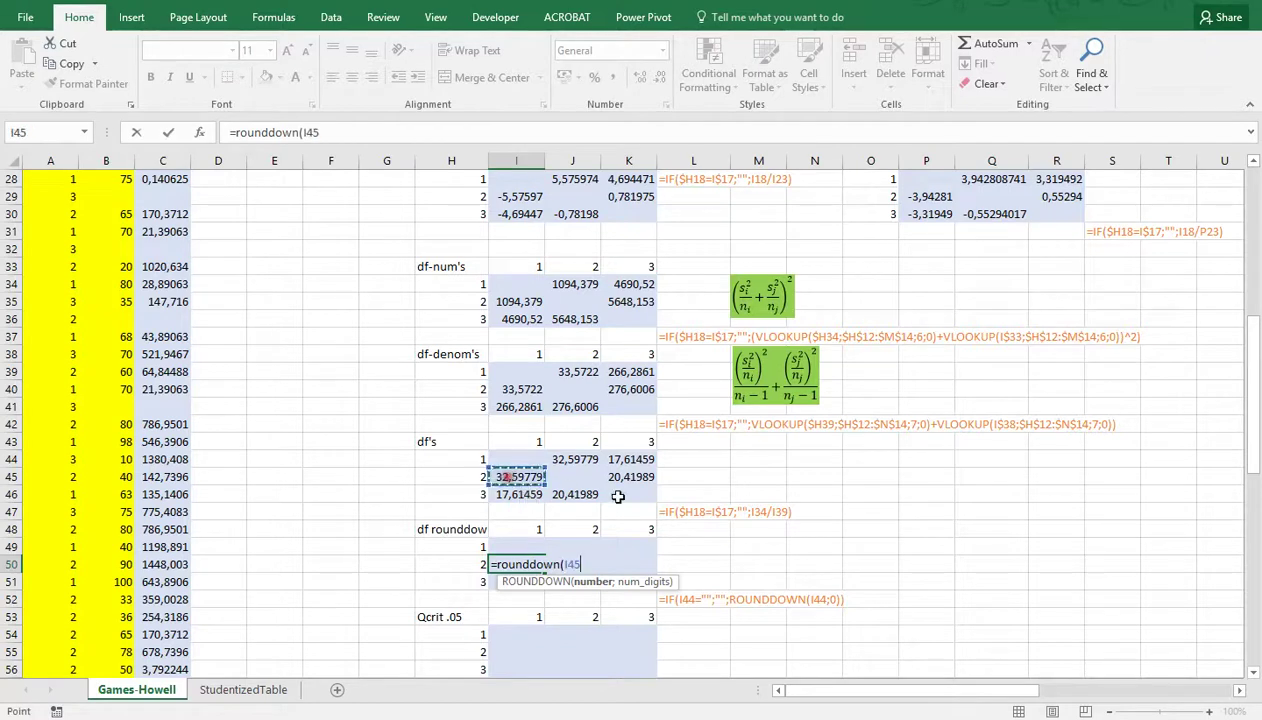
pyautogui.write(';')
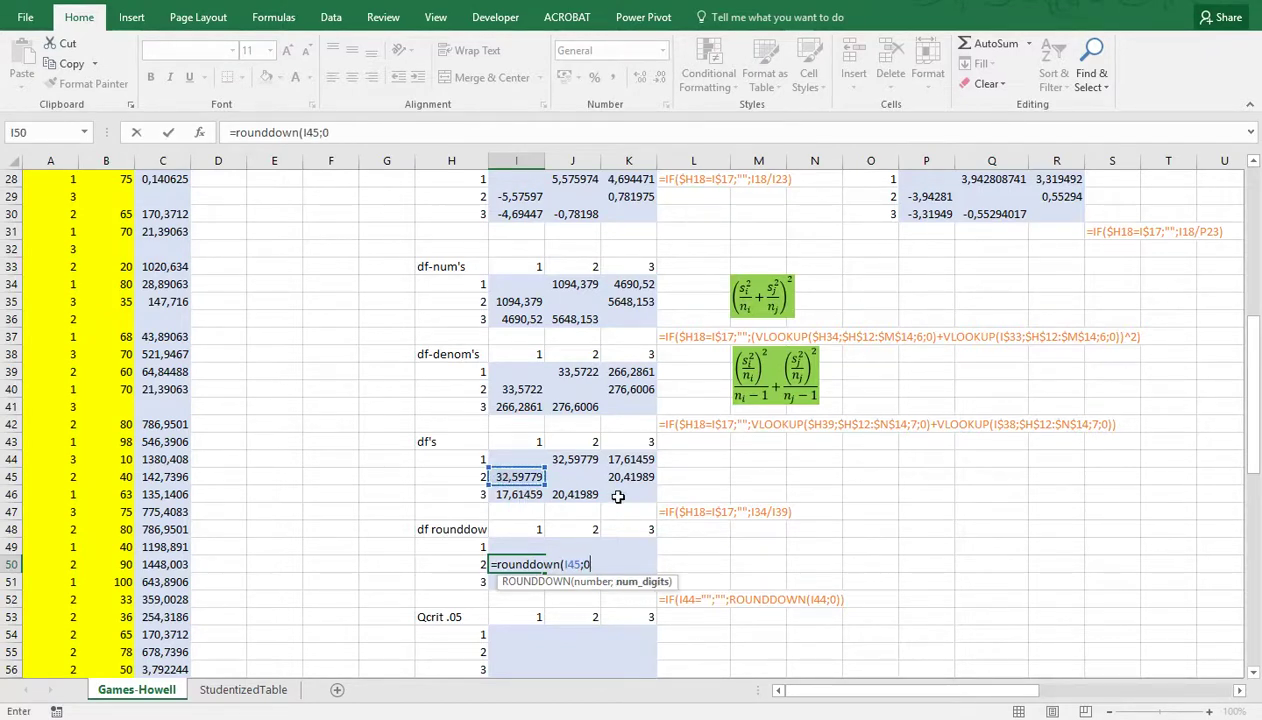
pyautogui.write('0)')
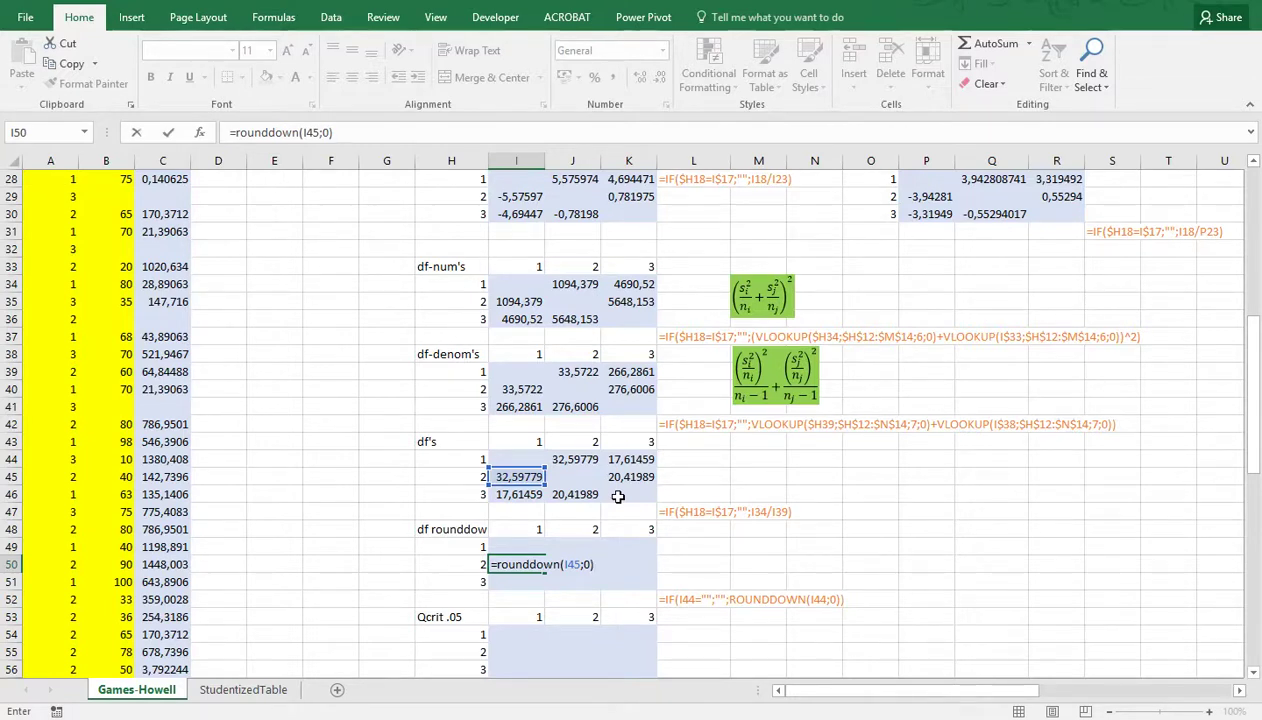
pyautogui.press('Return')
pyautogui.press('Up')
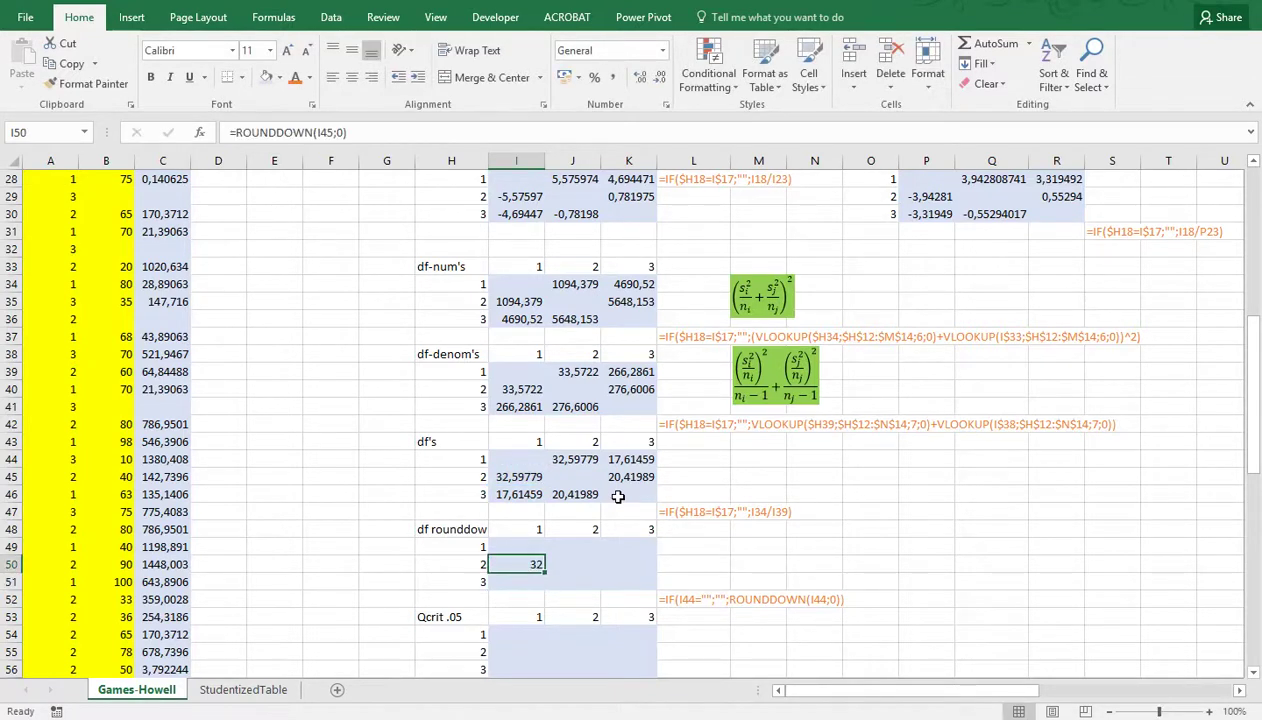
# Wrap the I50 formula in IF(I$17=$H19;"";…), reusing the condition from I45 and accepting the suggested closing parenthesis
pyautogui.doubleClick(518, 480)
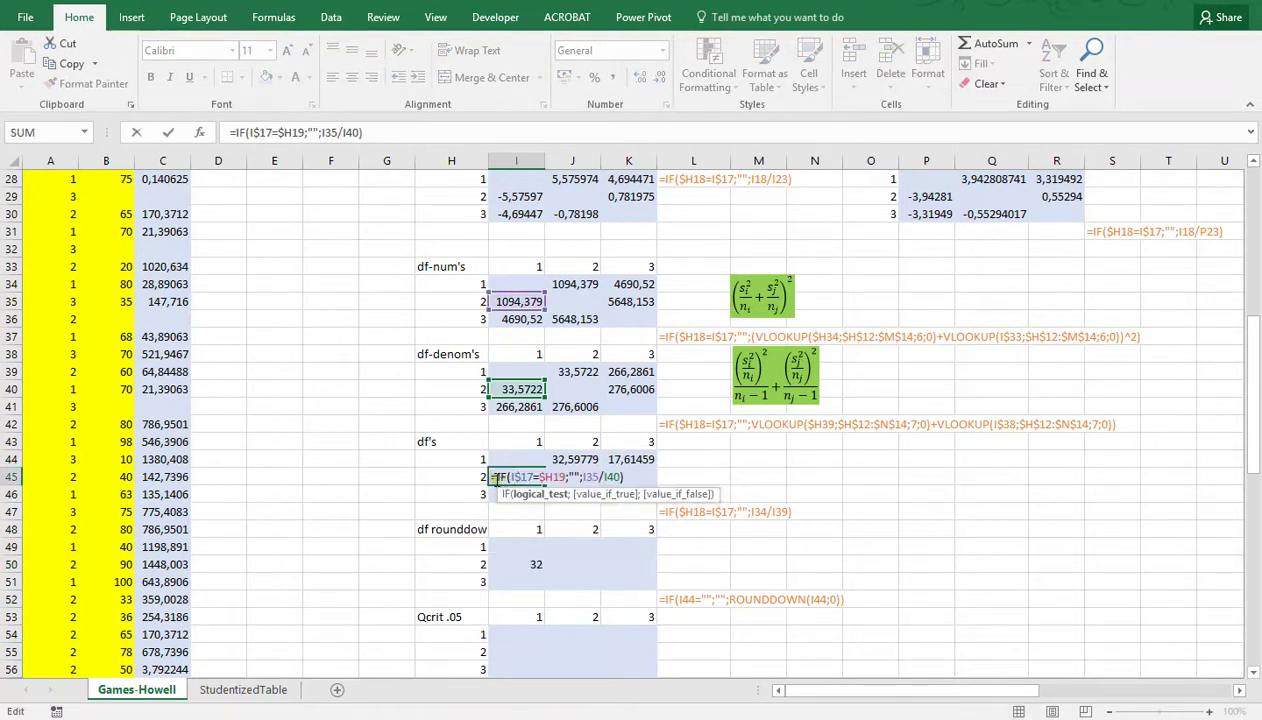
pyautogui.moveTo(490, 479); pyautogui.dragTo(585, 477)
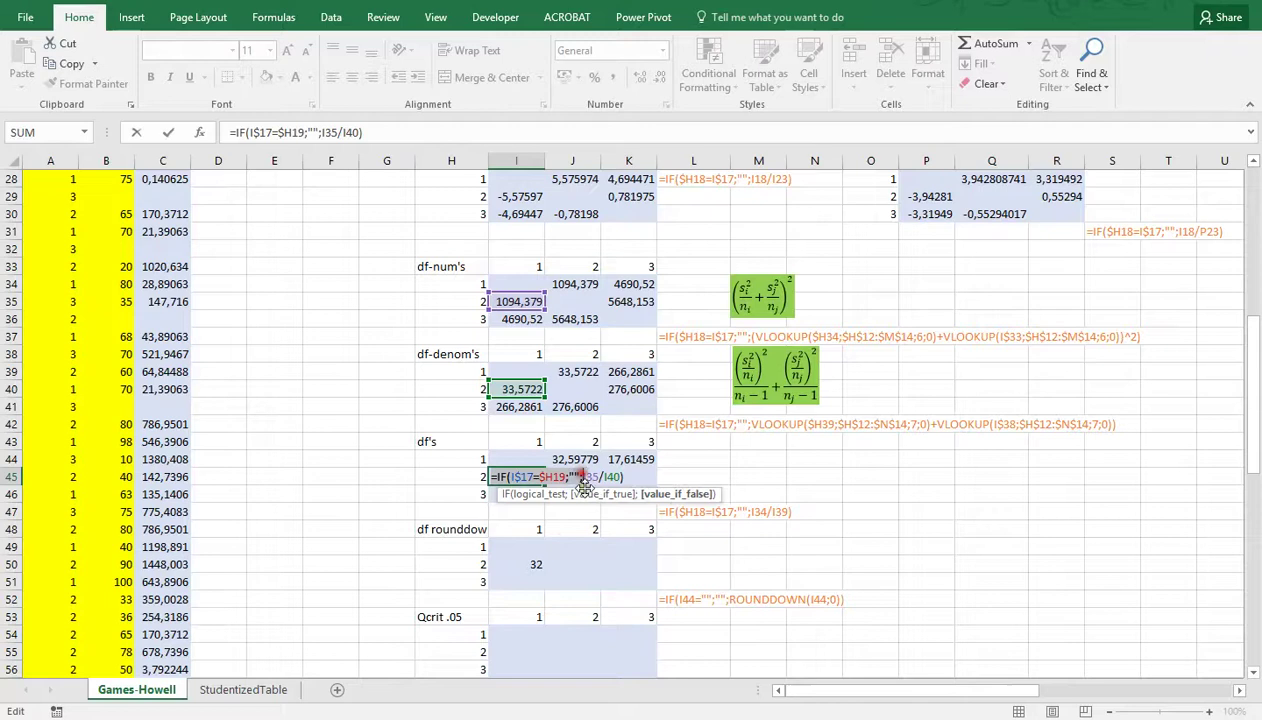
pyautogui.click(529, 566)
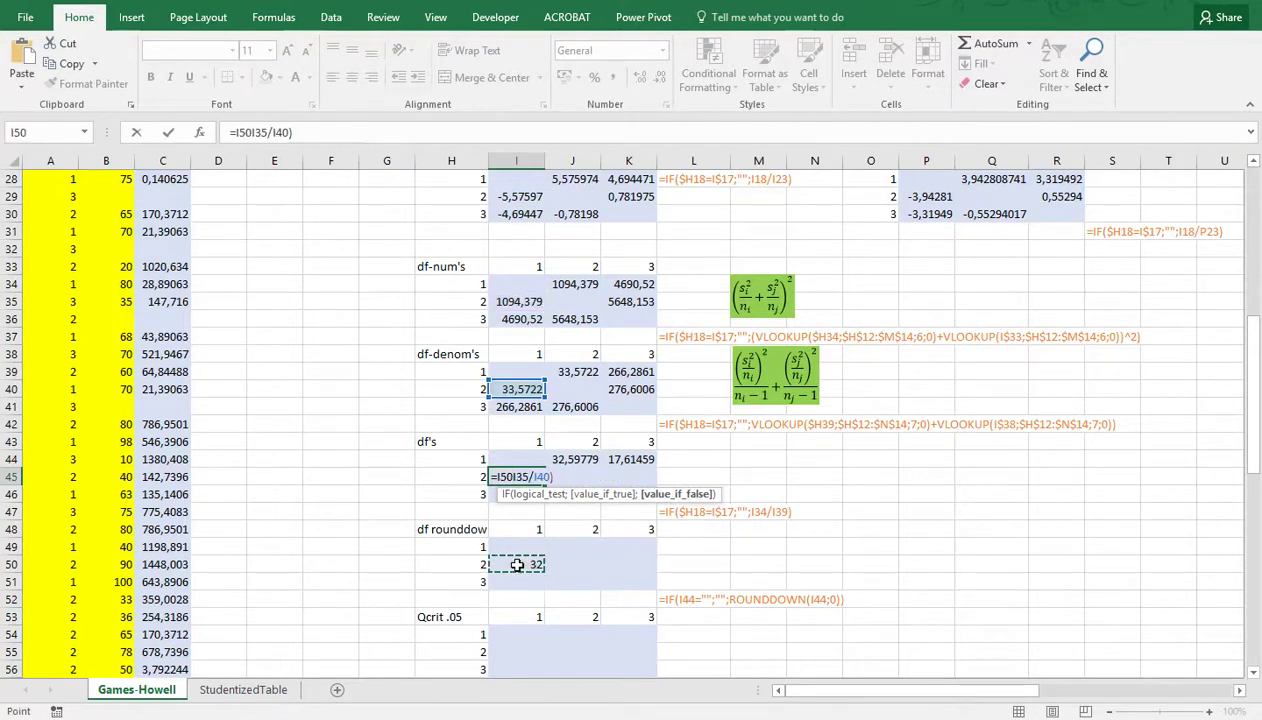
pyautogui.press('Escape')
pyautogui.click(517, 565)
pyautogui.doubleClick(517, 565)
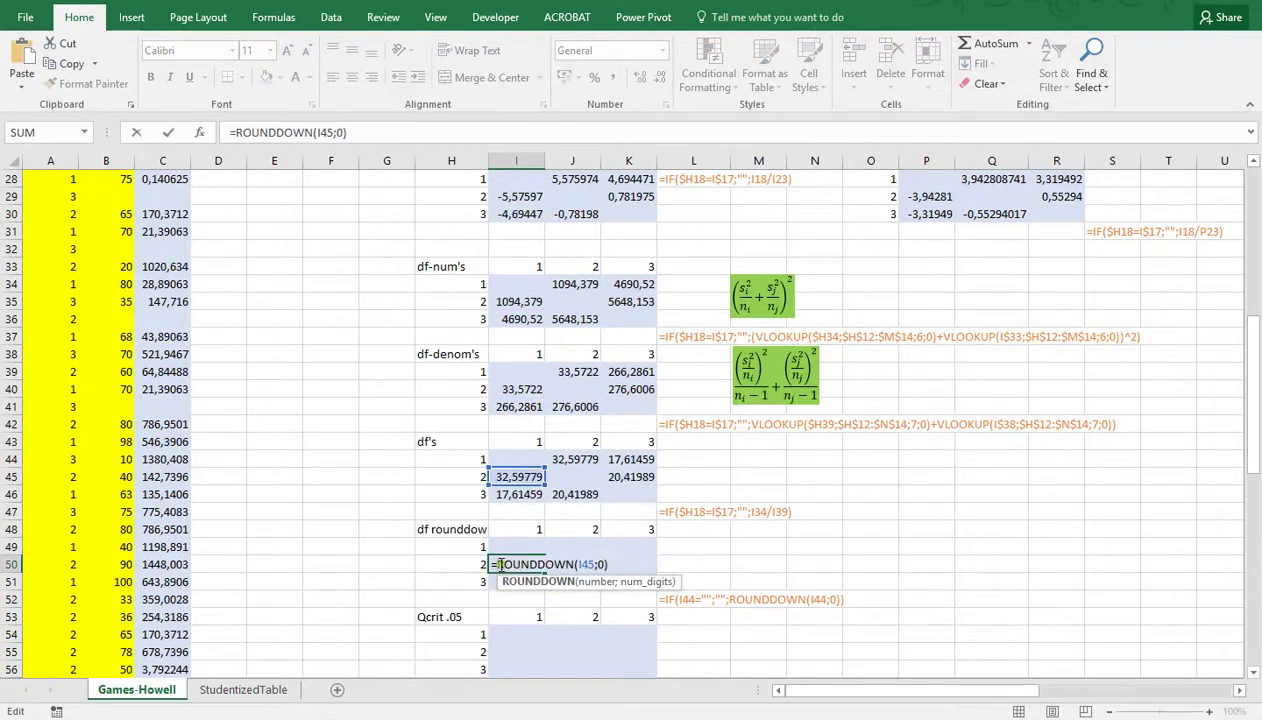
pyautogui.hotkey('ctrl', 'v')
pyautogui.press('Return')
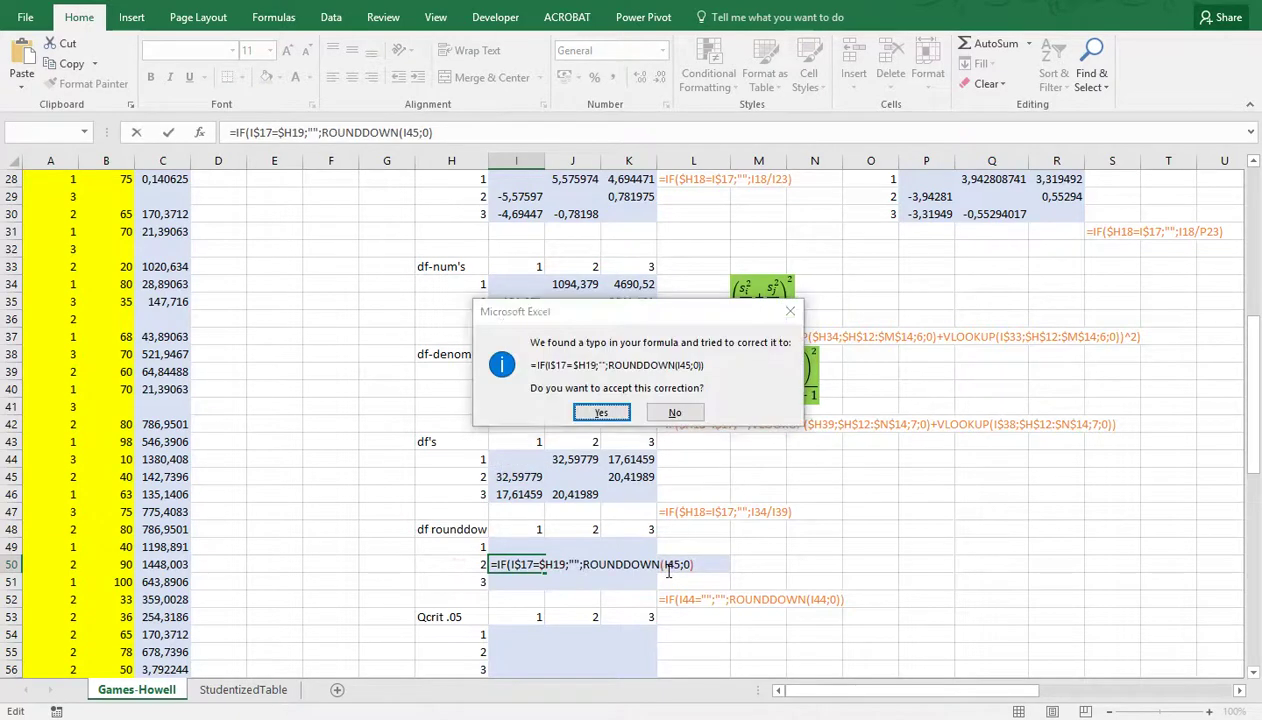
pyautogui.press('Return')
# Copy the I50 formula to the whole df rounddown table, I49:K51
pyautogui.click(525, 564)
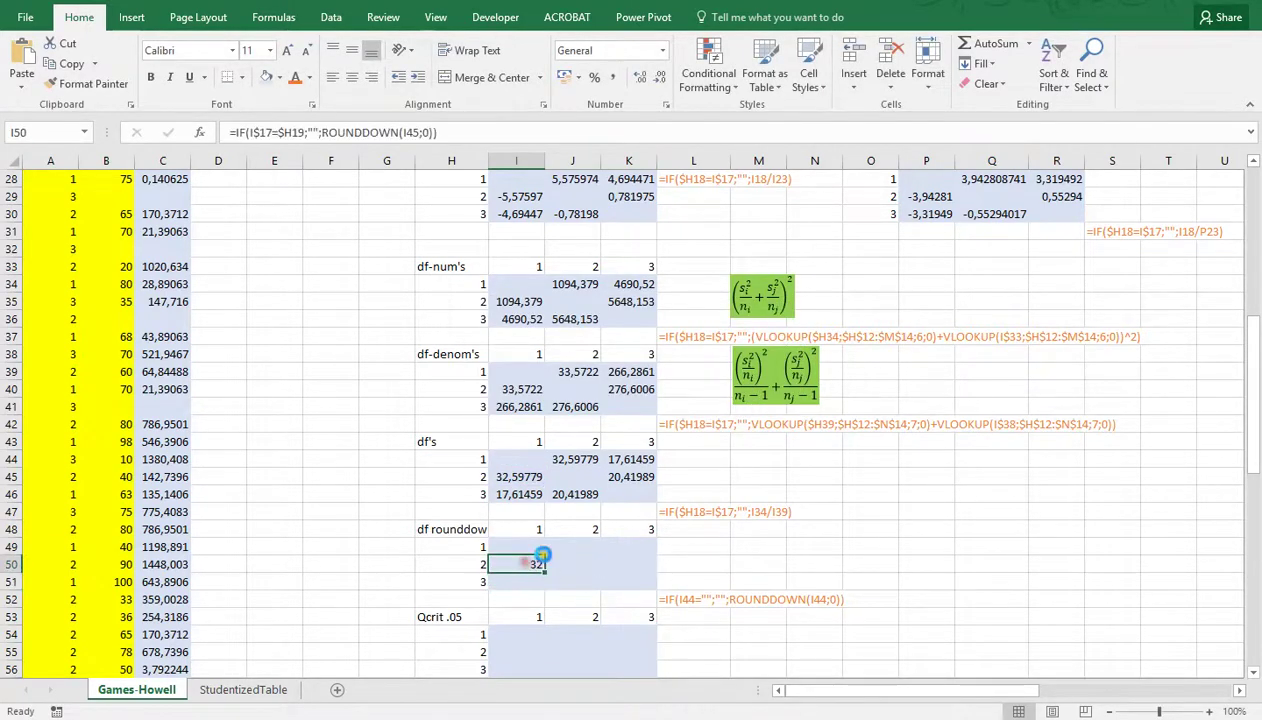
pyautogui.hotkey('ctrl', 'c')
pyautogui.moveTo(510, 545); pyautogui.dragTo(632, 576)
pyautogui.hotkey('ctrl', 'v')
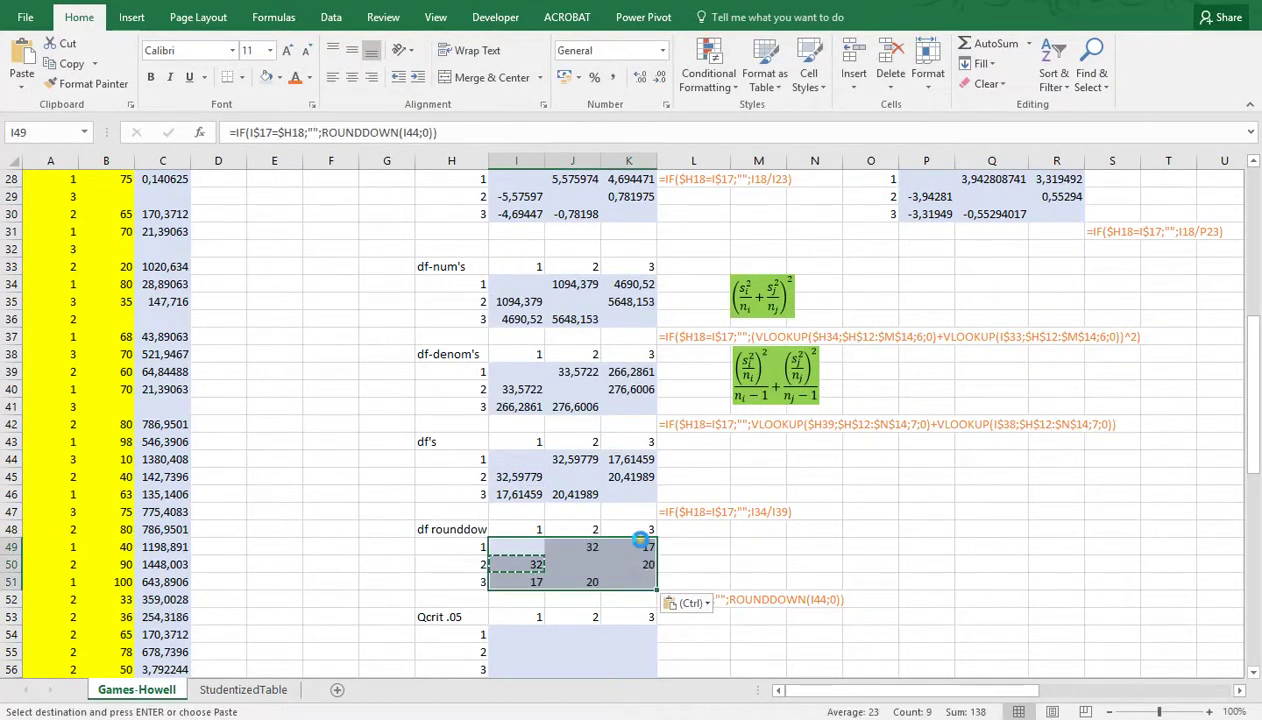
# Look up the .05 critical value in StudentizedTable for the rounded df in I50 and the number of categories in I5
pyautogui.scroll(-1, 594, 514)
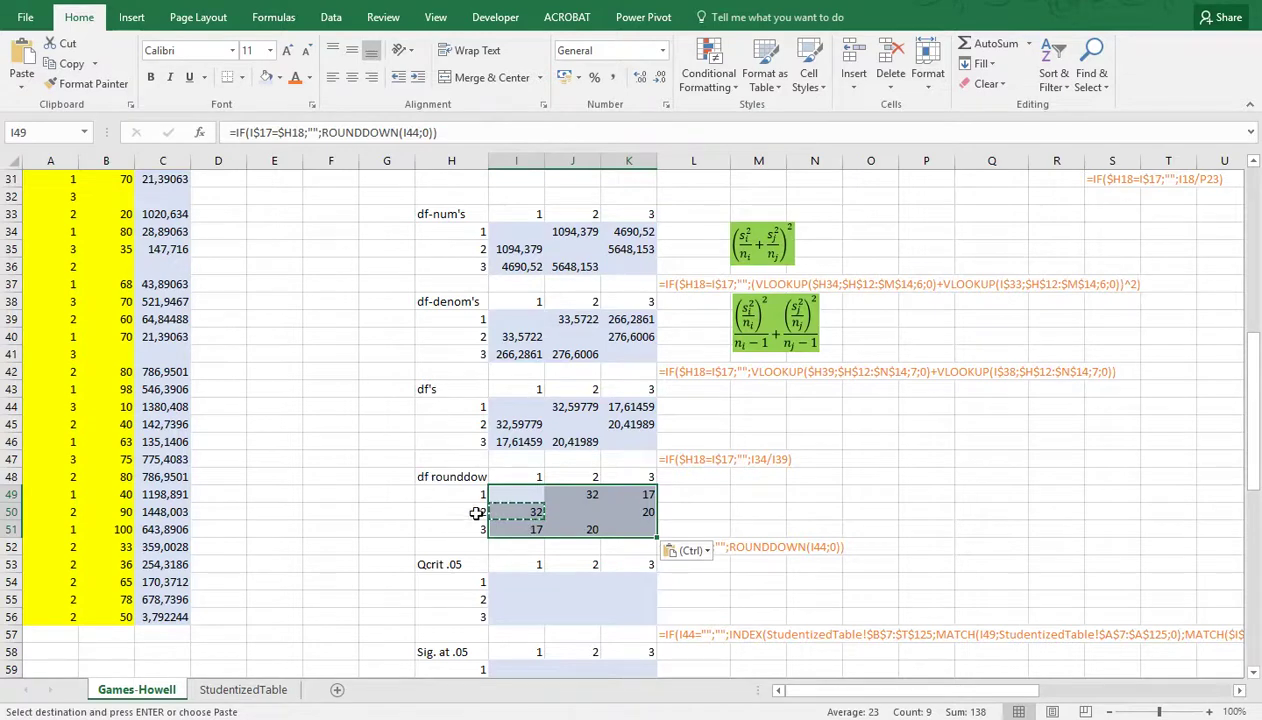
pyautogui.click(514, 512)
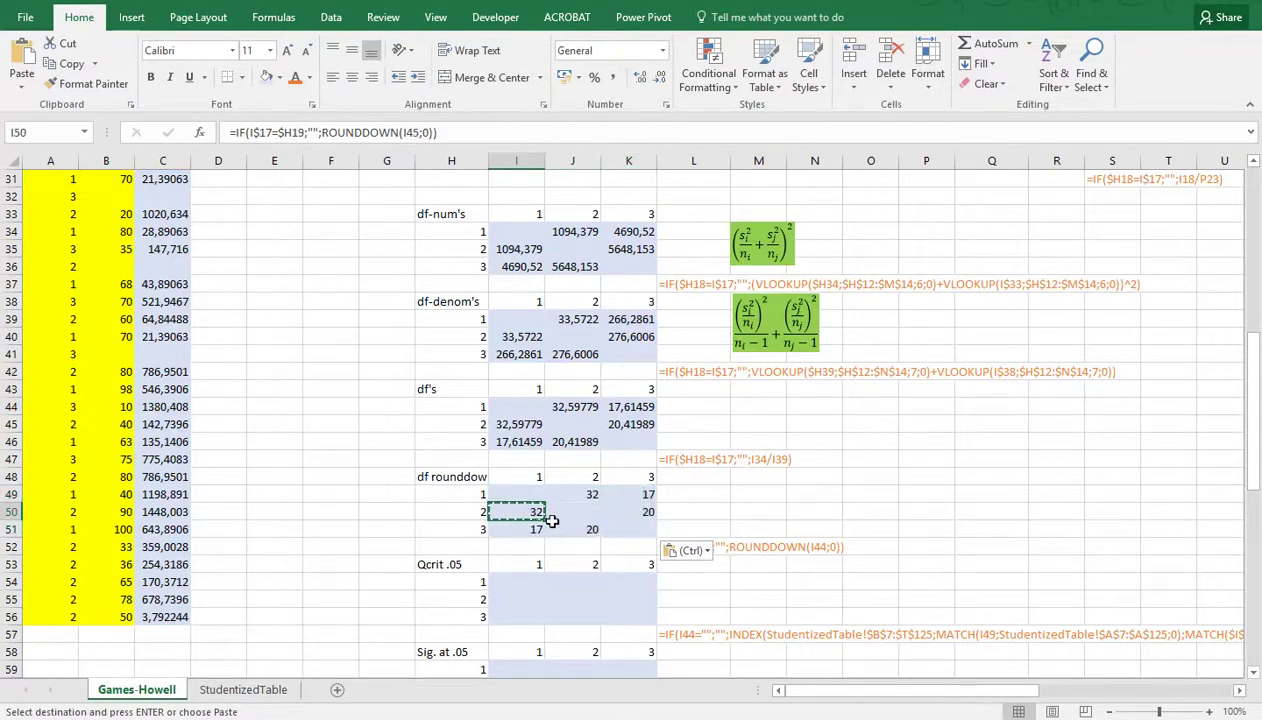
pyautogui.scroll(10, 551, 521)
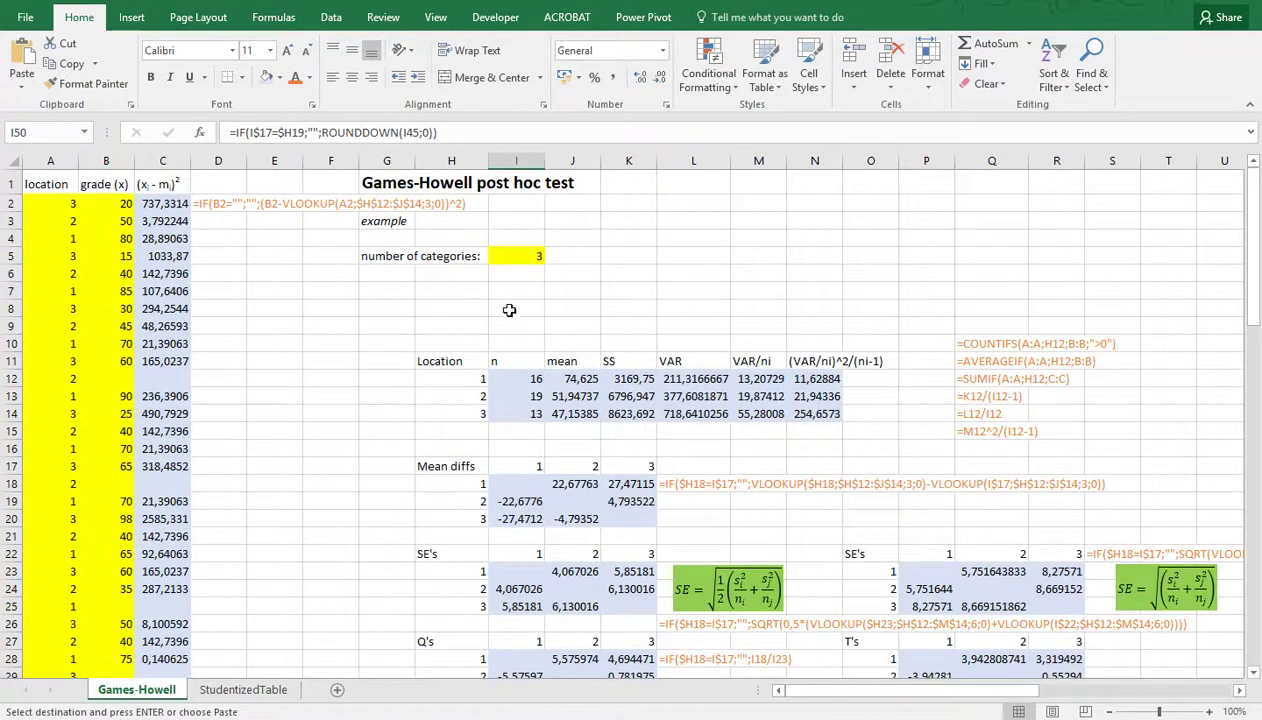
pyautogui.click(509, 256)
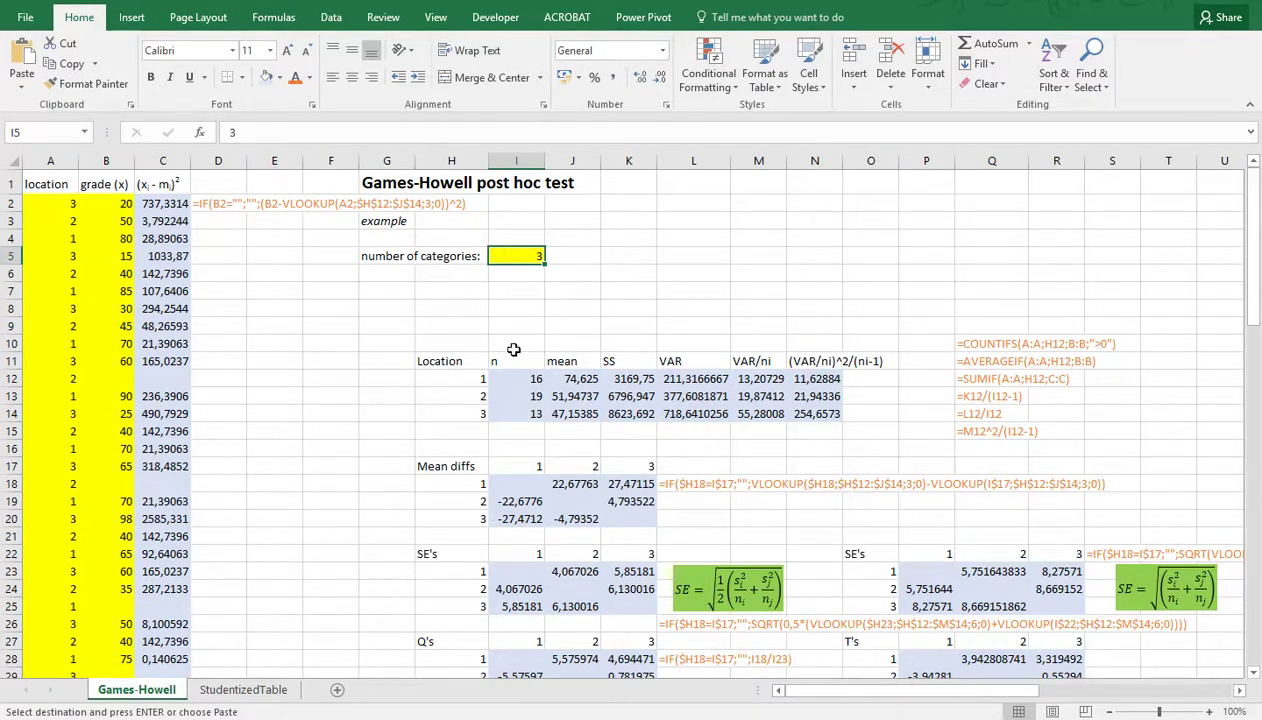
pyautogui.scroll(-10, 513, 349)
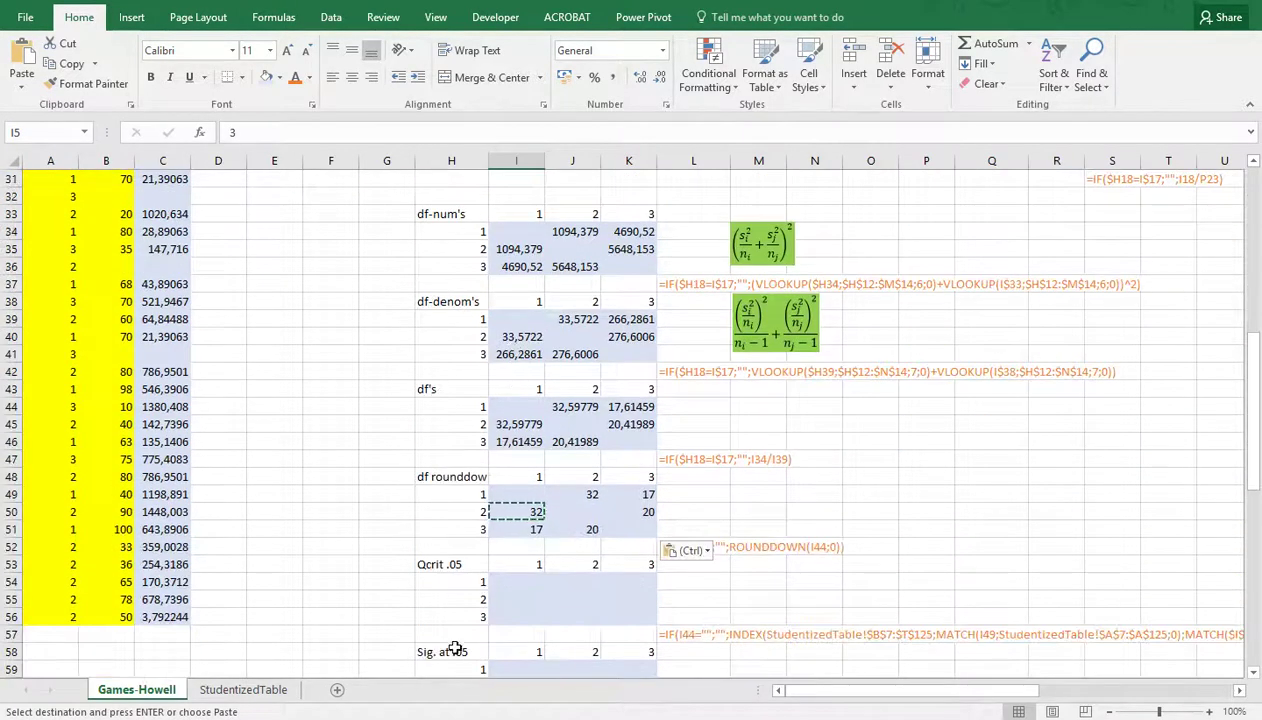
pyautogui.click(243, 690)
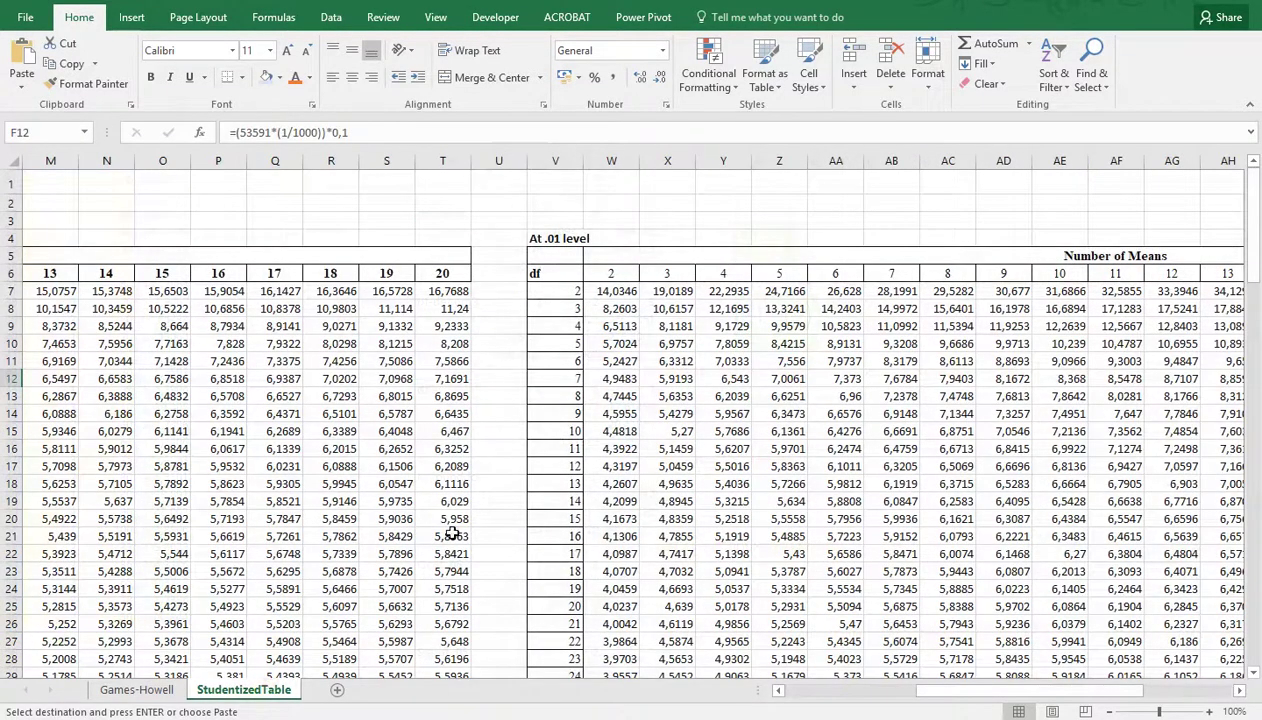
pyautogui.click(820, 690)
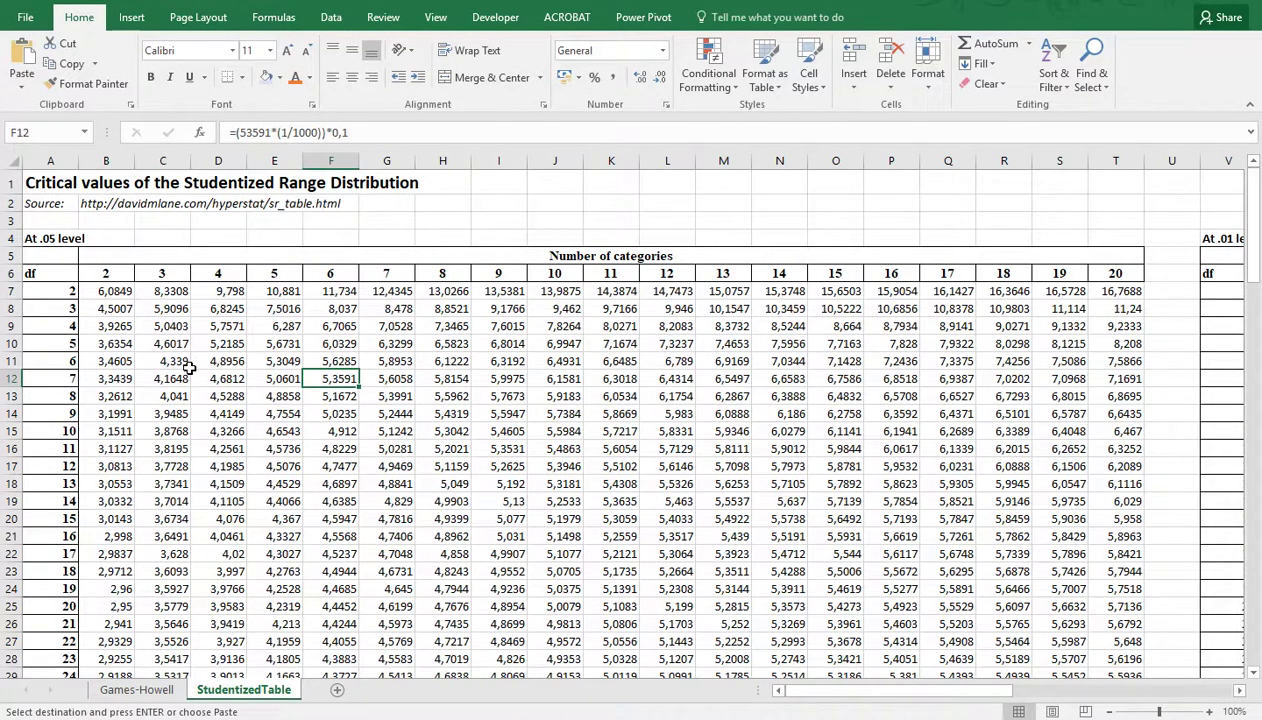
pyautogui.scroll(-1, 189, 368)
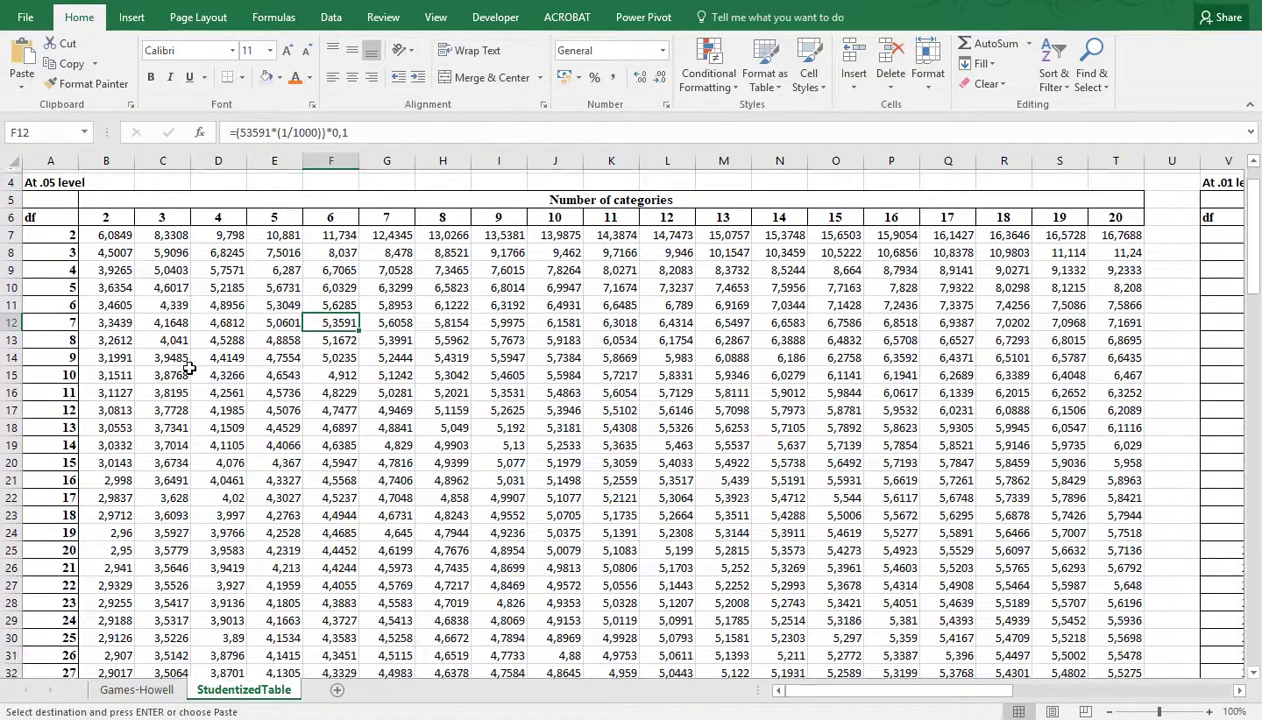
pyautogui.scroll(-1, 189, 368)
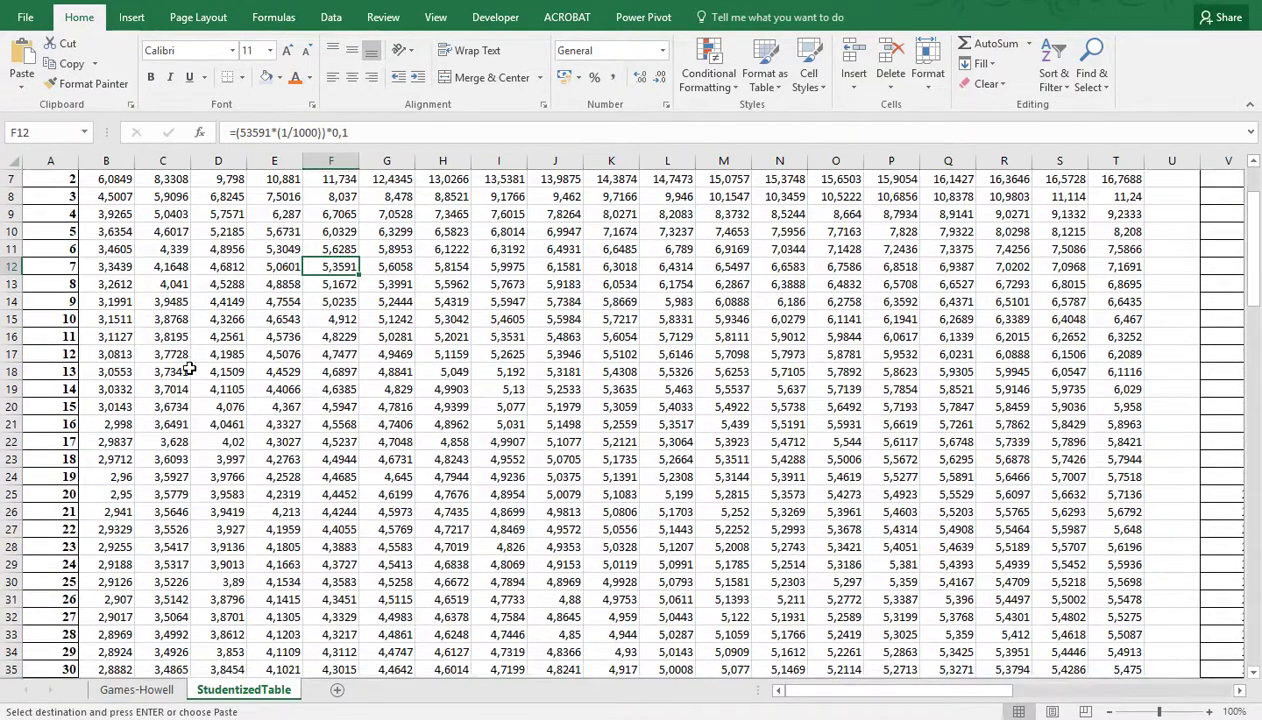
pyautogui.scroll(-3, 172, 398)
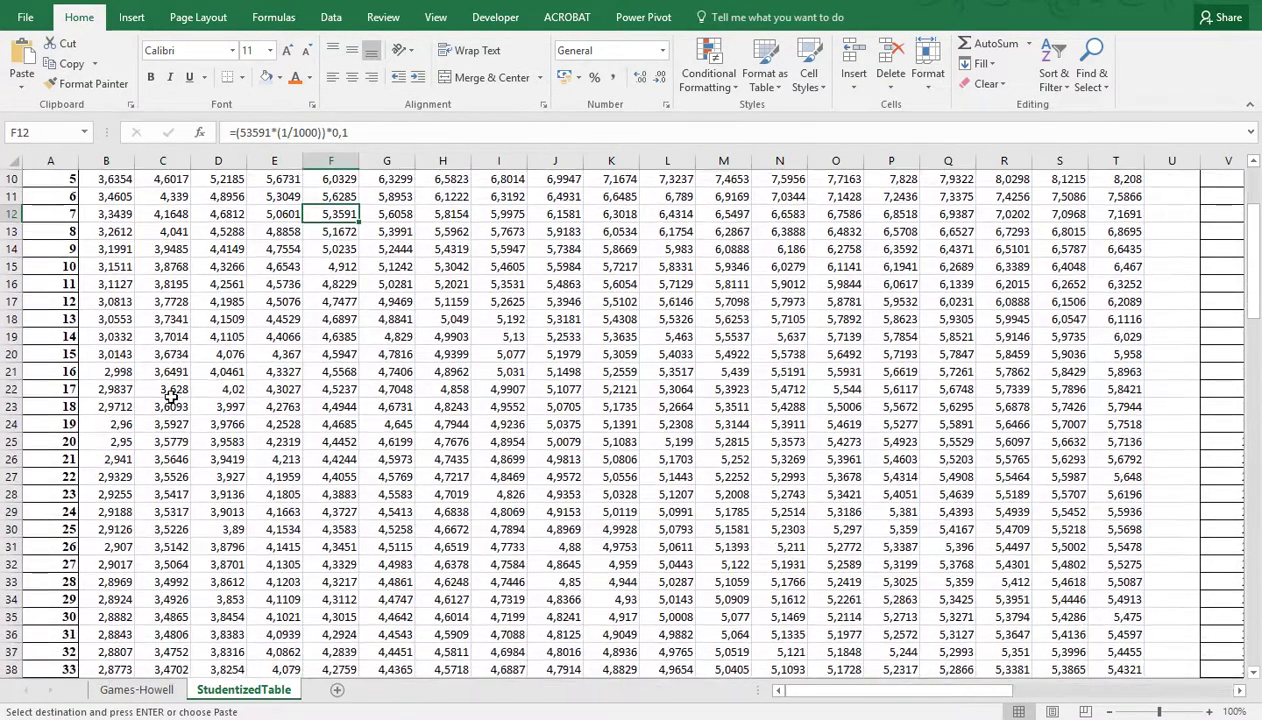
pyautogui.click(101, 546)
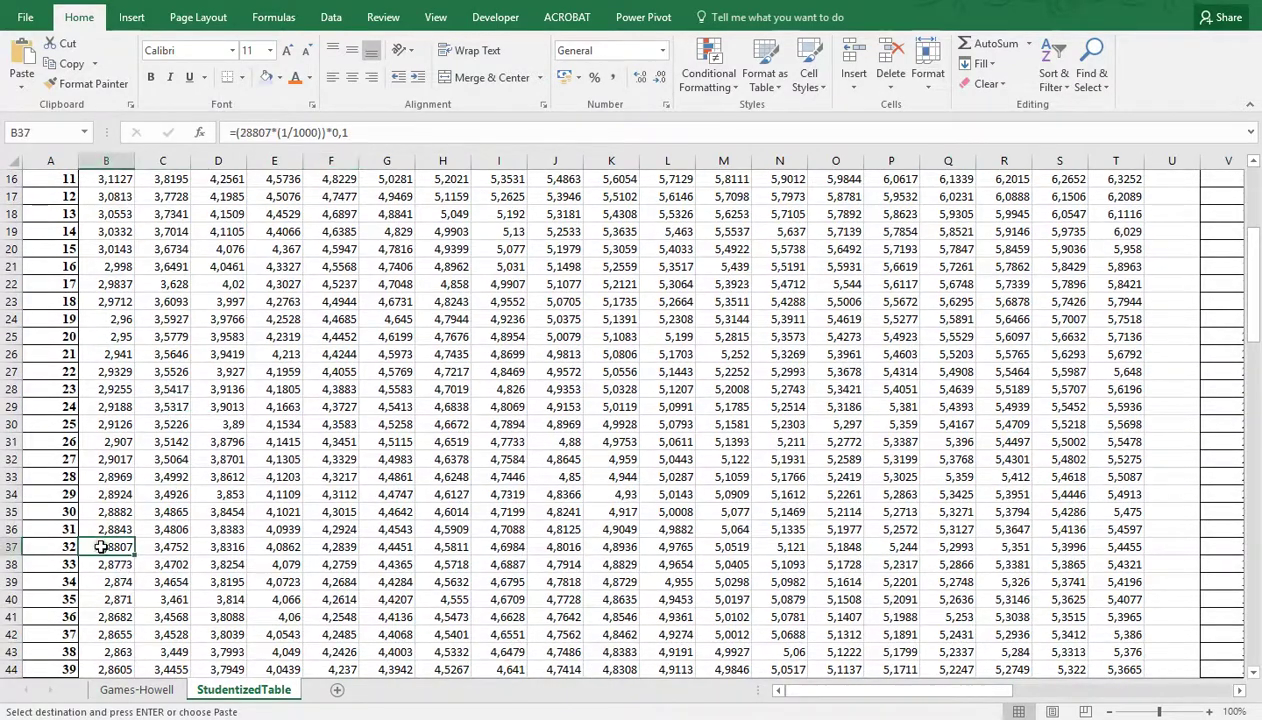
pyautogui.click(165, 546)
pyautogui.scroll(4, 195, 477)
pyautogui.scroll(1, 195, 477)
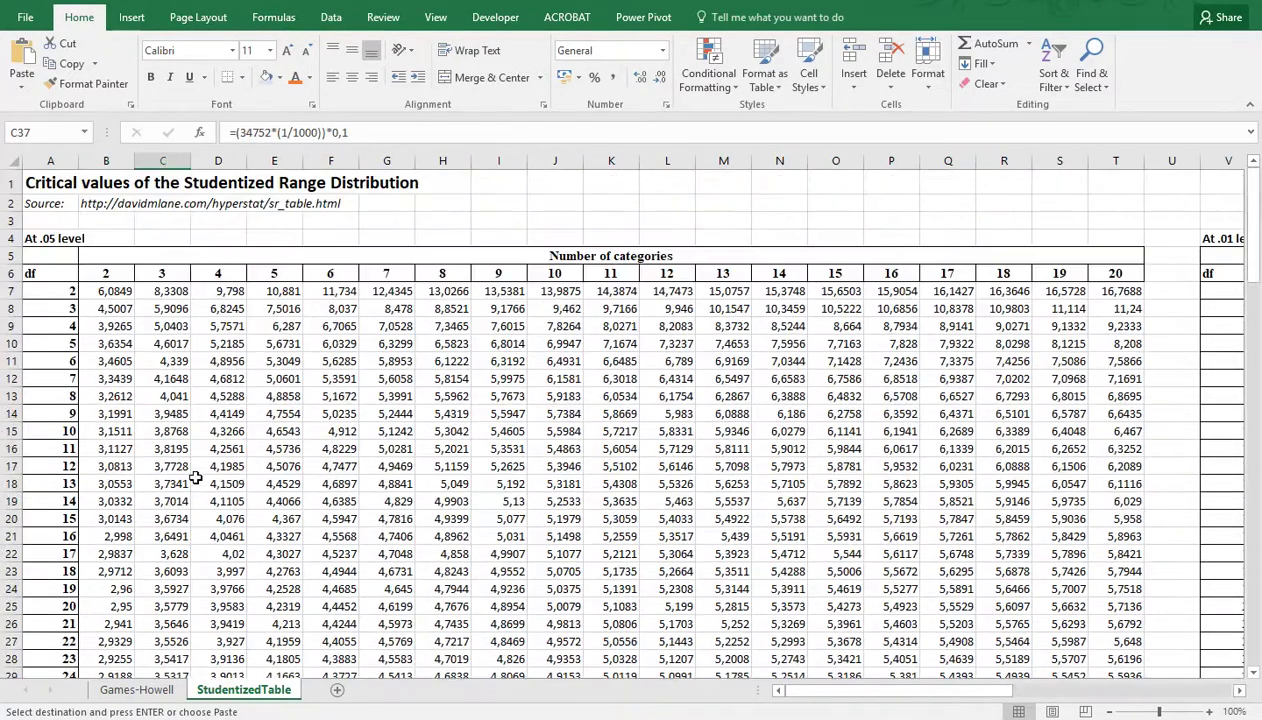
pyautogui.scroll(-6, 195, 477)
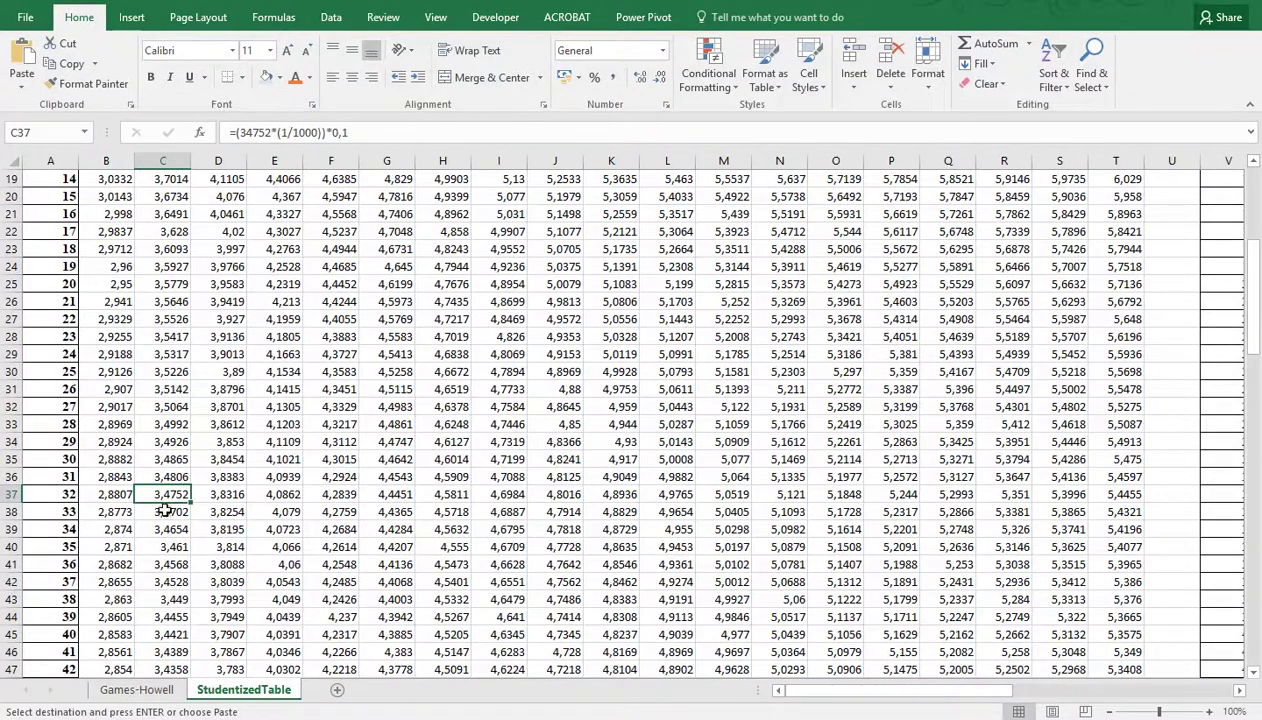
# Start an INDEX formula in I55 of the Qcrit .05 table on the Games-Howell sheet, with StudentizedTable!B7:T125 as the array
pyautogui.click(150, 690)
pyautogui.click(516, 597)
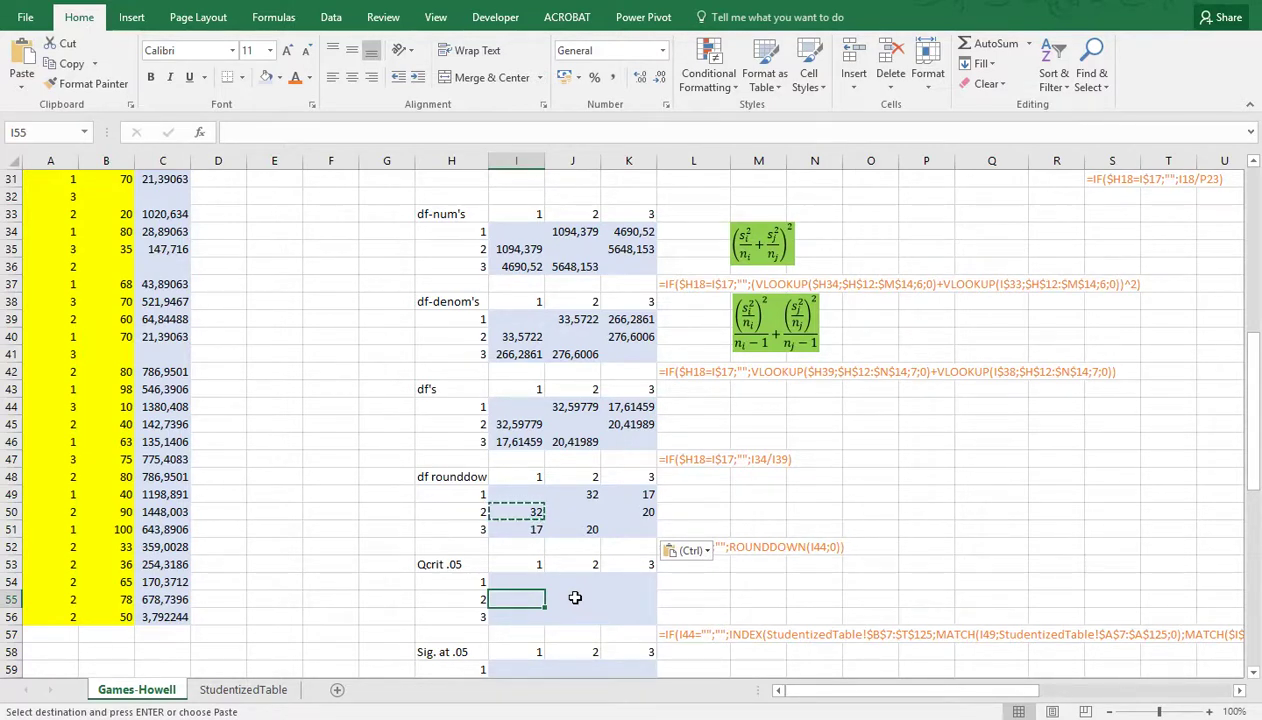
pyautogui.write('=ind')
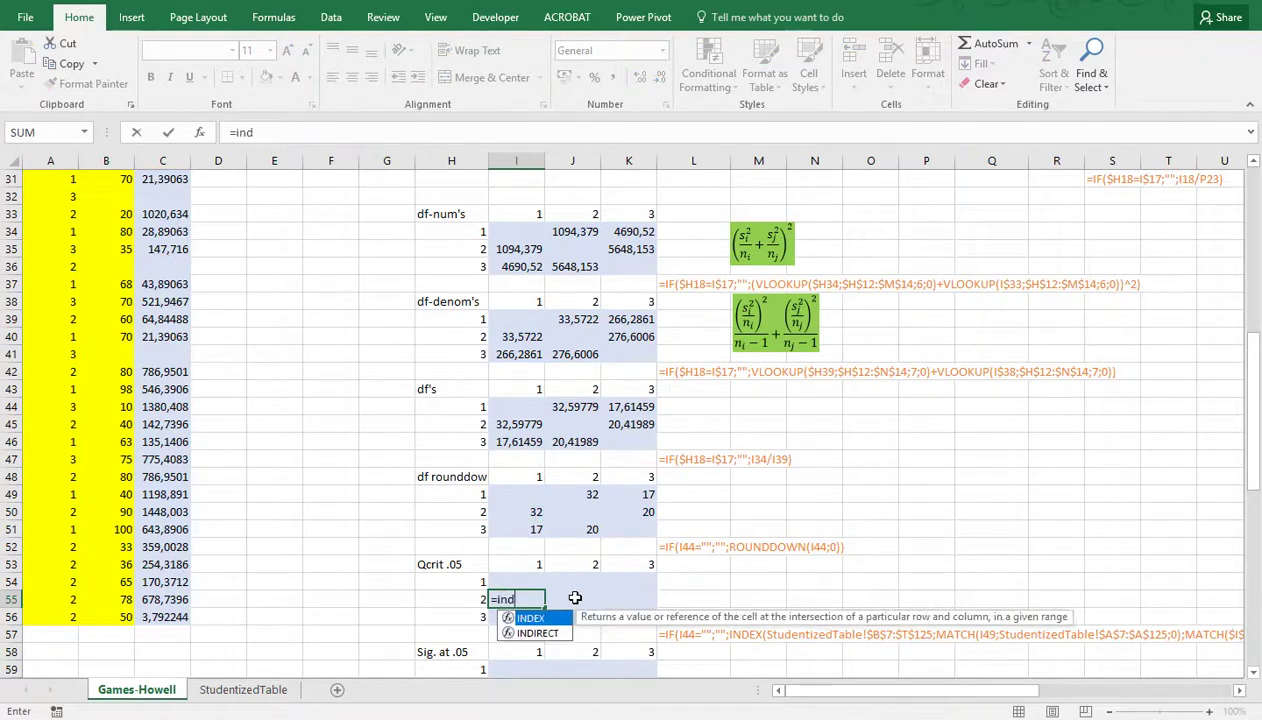
pyautogui.write('ex(')
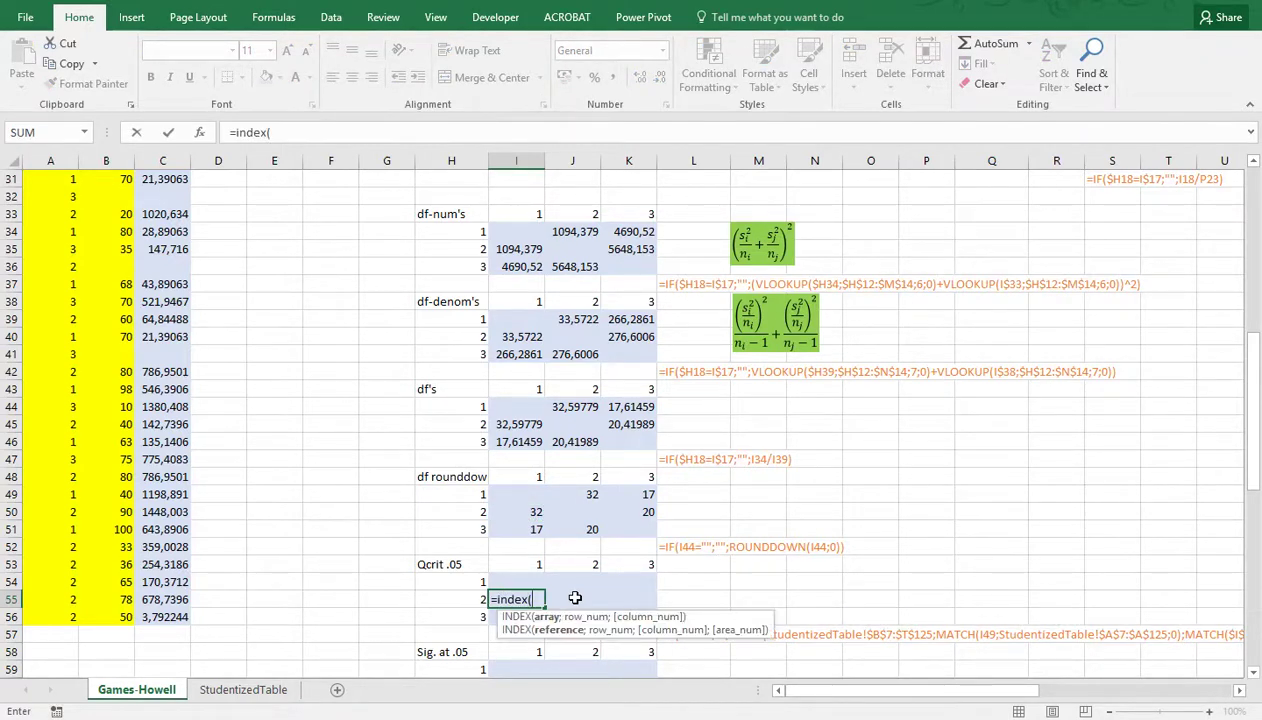
pyautogui.click(256, 686)
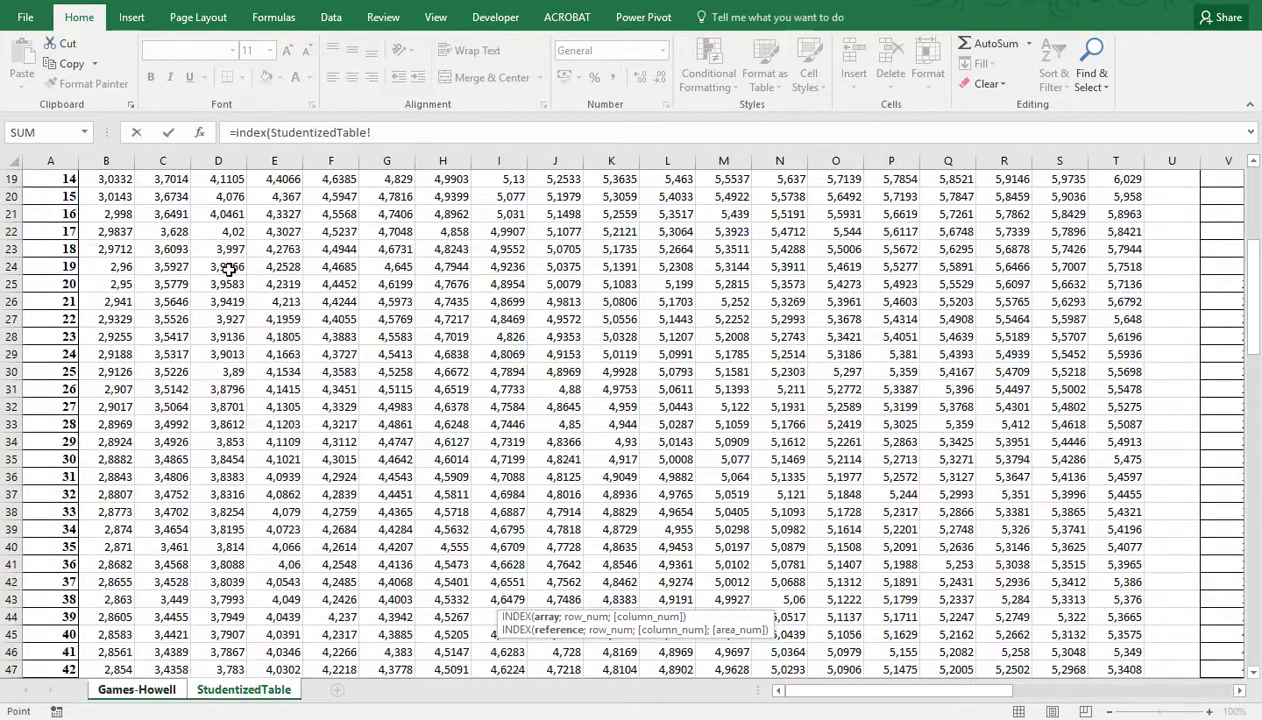
pyautogui.scroll(6, 229, 268)
pyautogui.click(114, 292)
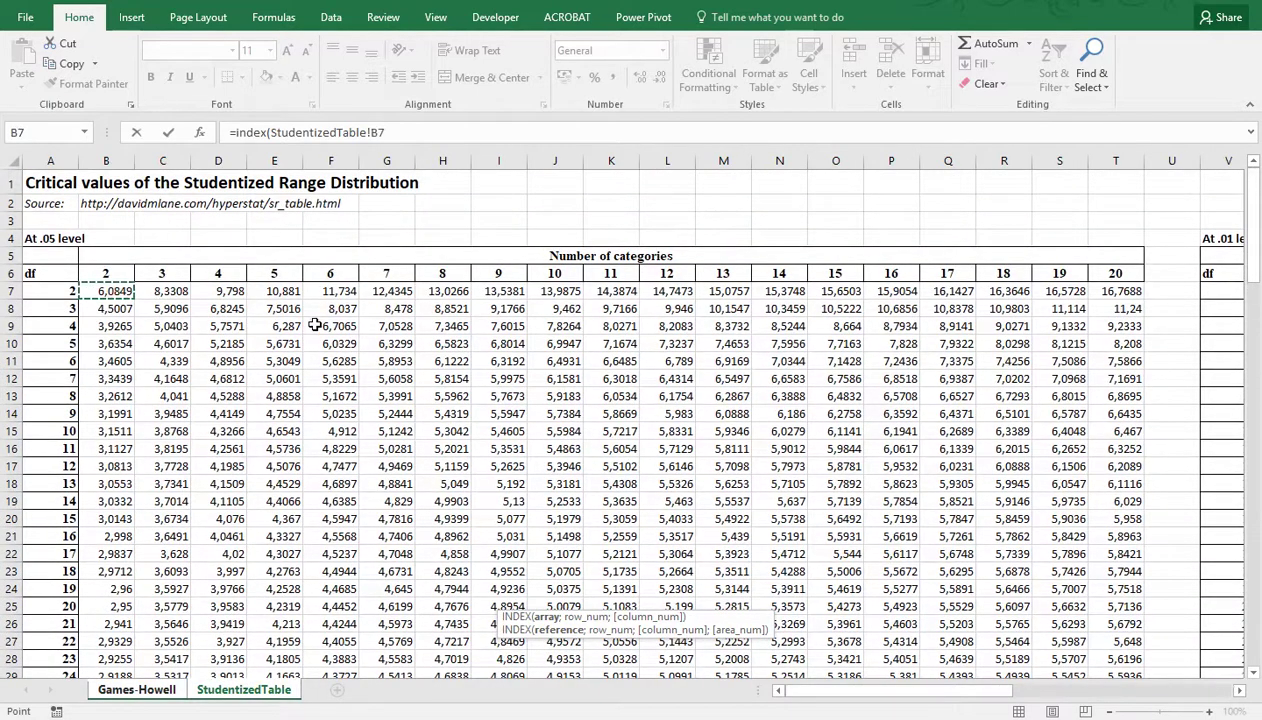
pyautogui.hotkey('ctrl', 'shift', 'Right')
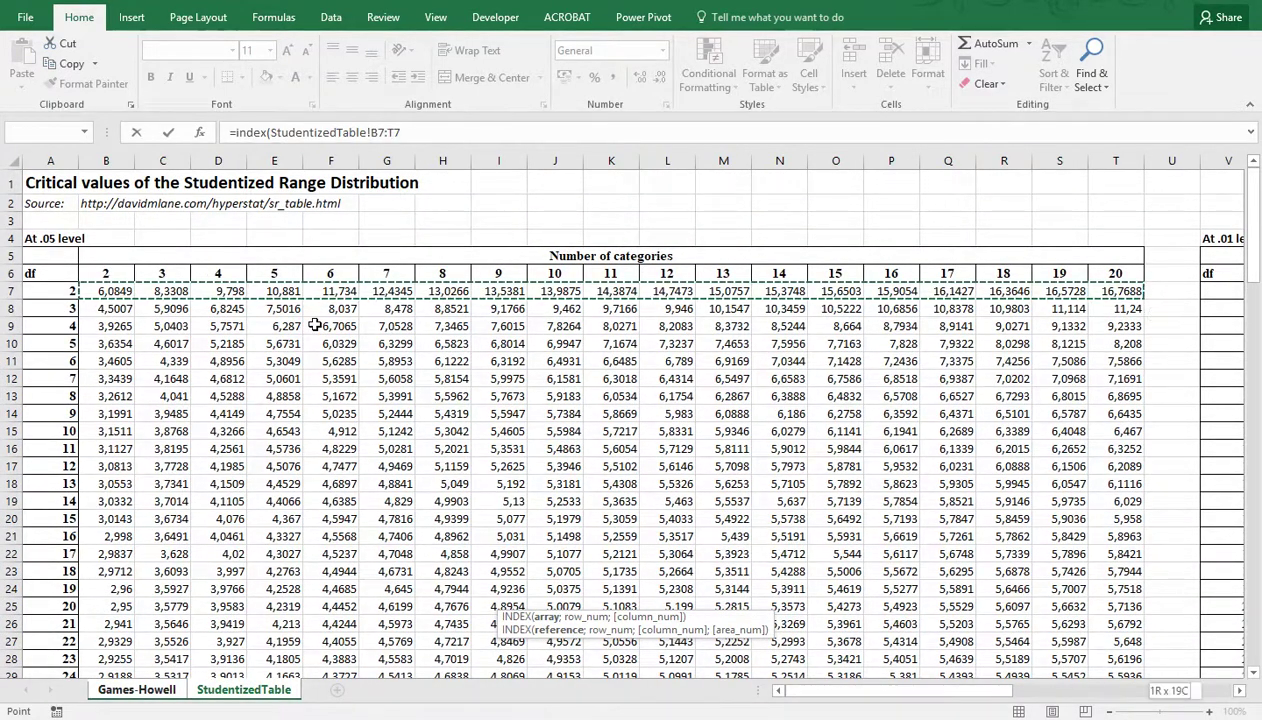
pyautogui.hotkey('ctrl', 'shift', 'Down')
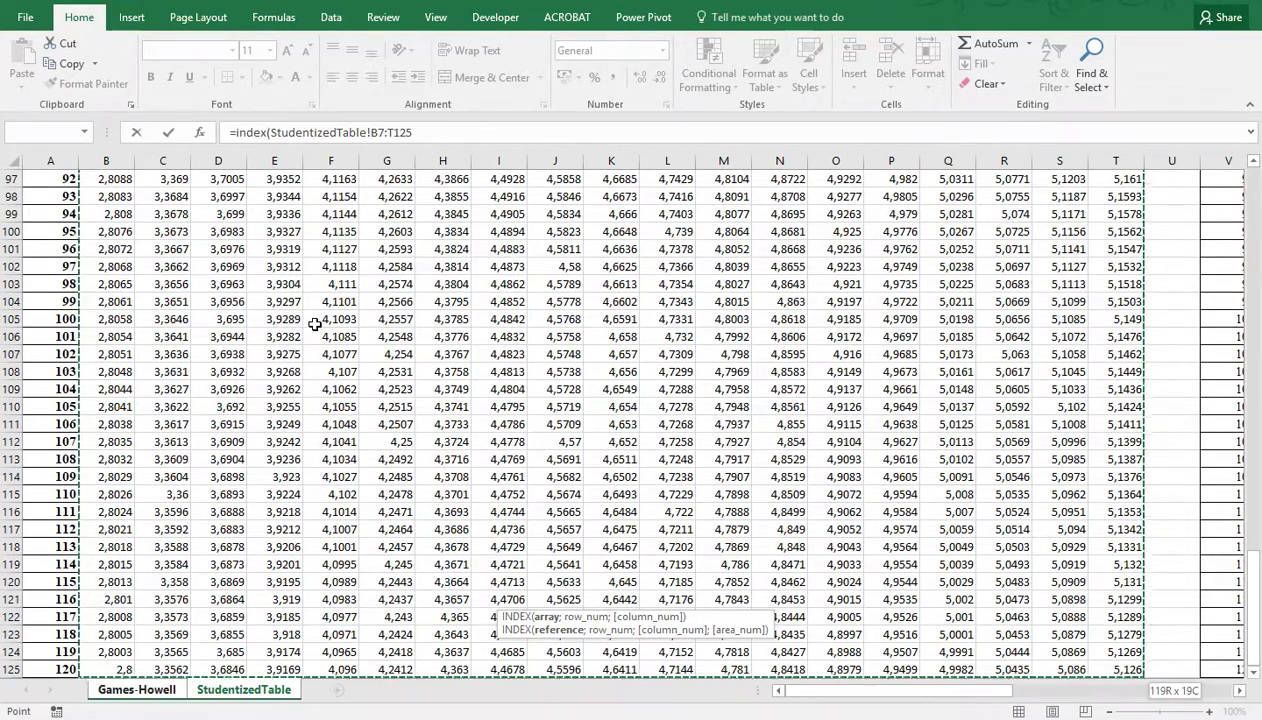
pyautogui.write(';')
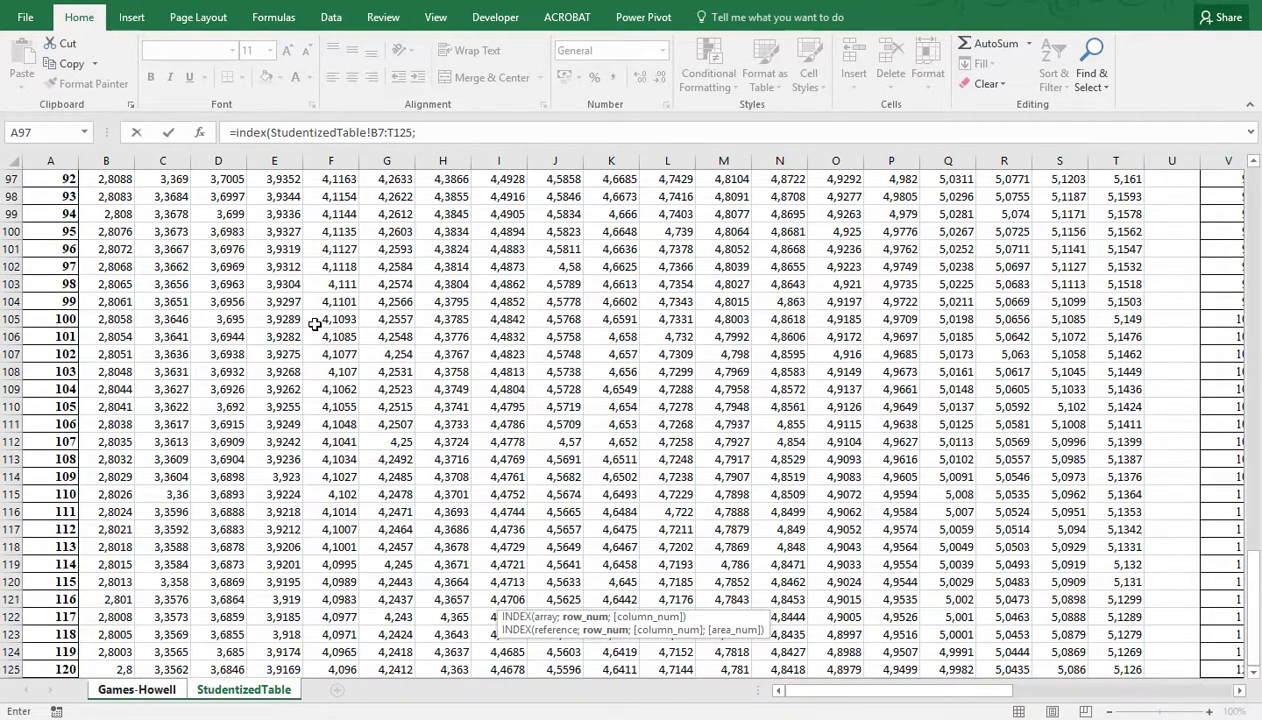
# Add a MATCH function as the INDEX row number, with the rounded df in 'Games-Howell'!I50 as lookup value
pyautogui.write('m')
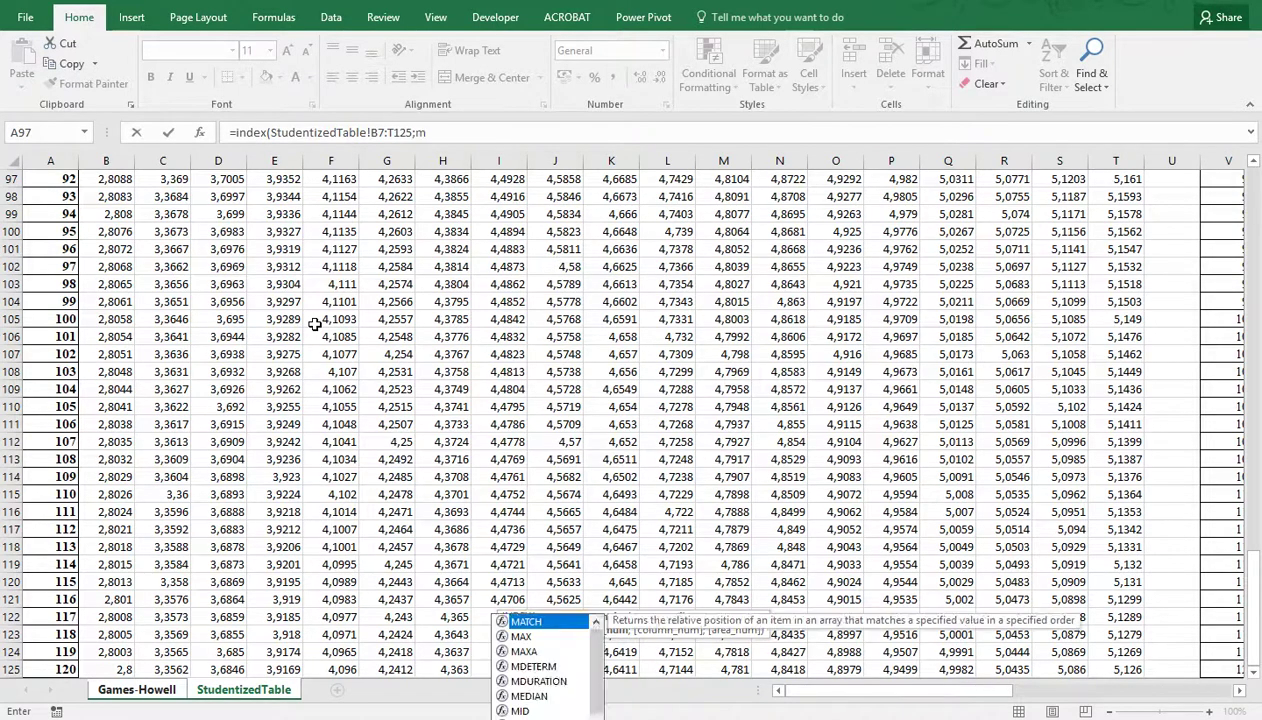
pyautogui.write('atch(')
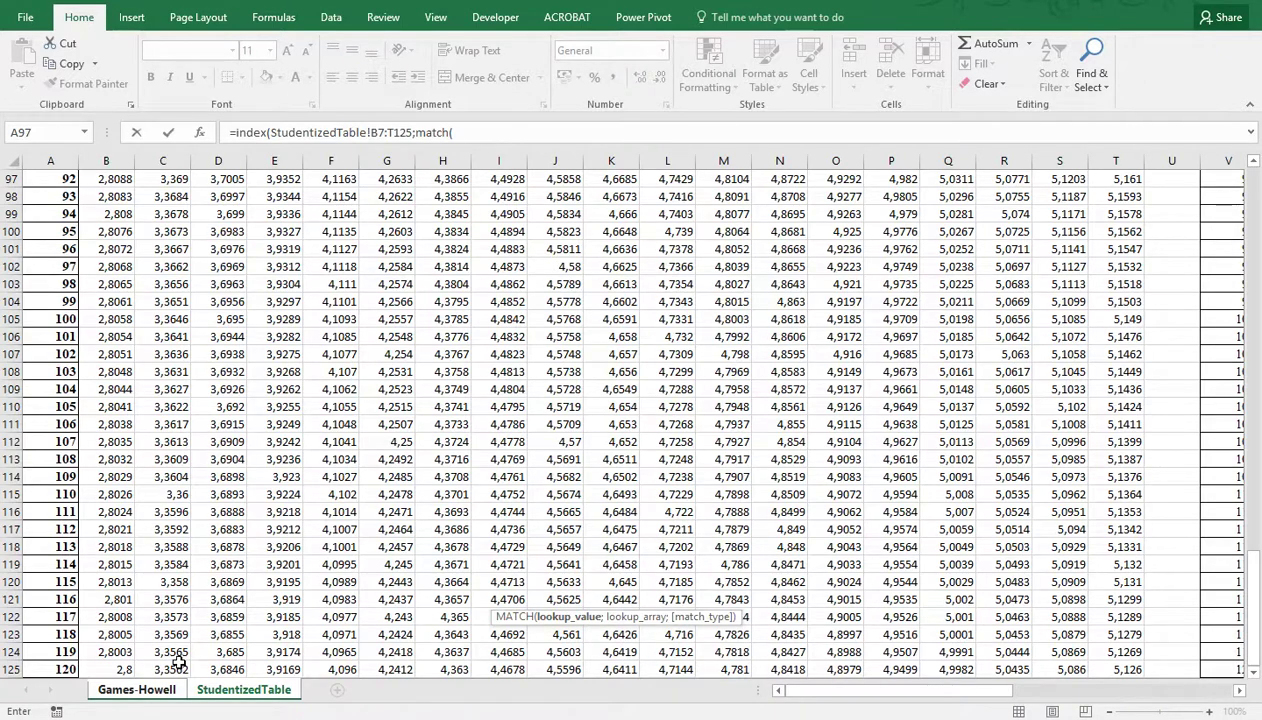
pyautogui.click(150, 689)
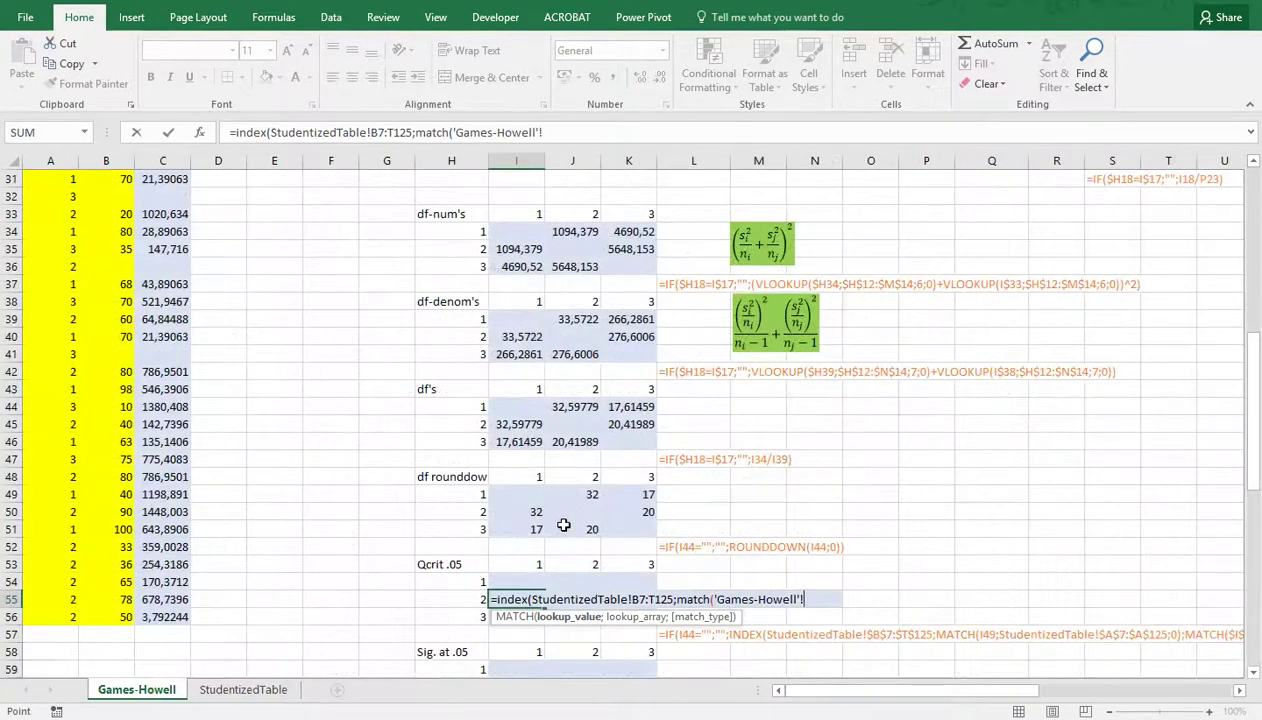
pyautogui.click(528, 512)
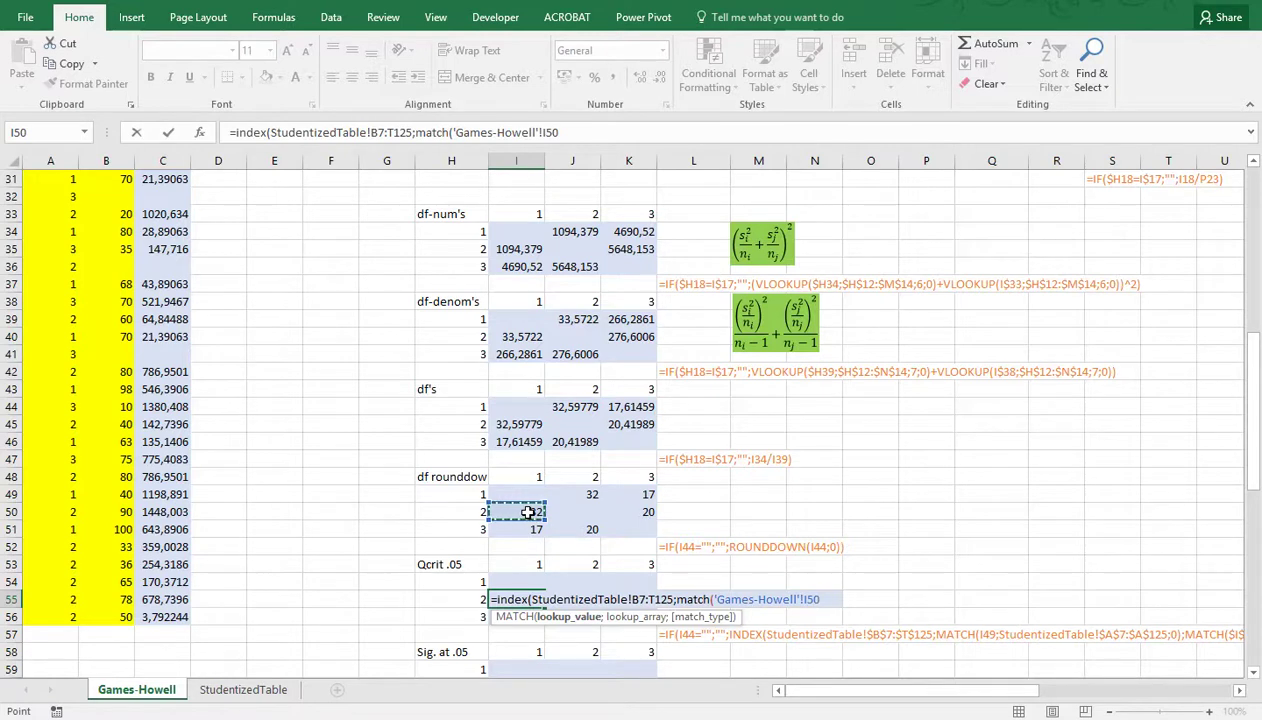
# Make the INDEX array reference in the I55 formula absolute, as StudentizedTable!$B$7:$T$125
pyautogui.click(641, 599)
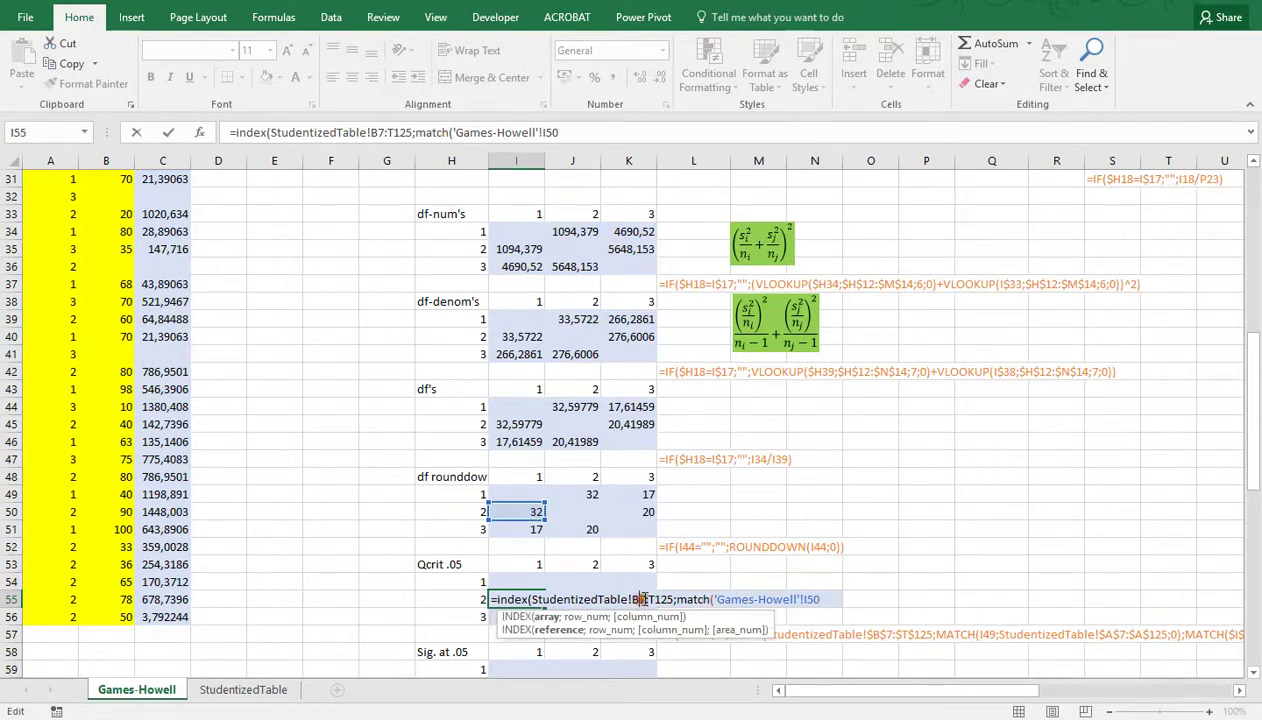
pyautogui.press('F4')
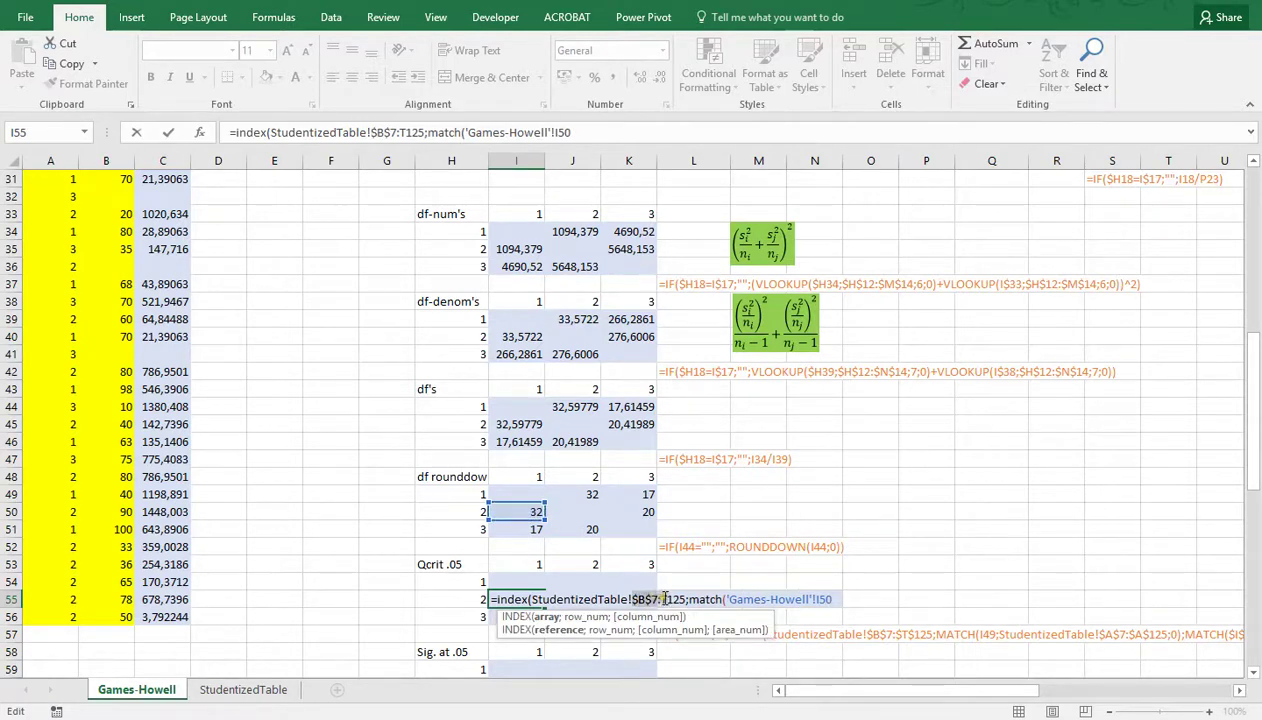
pyautogui.click(664, 598)
pyautogui.press('F4')
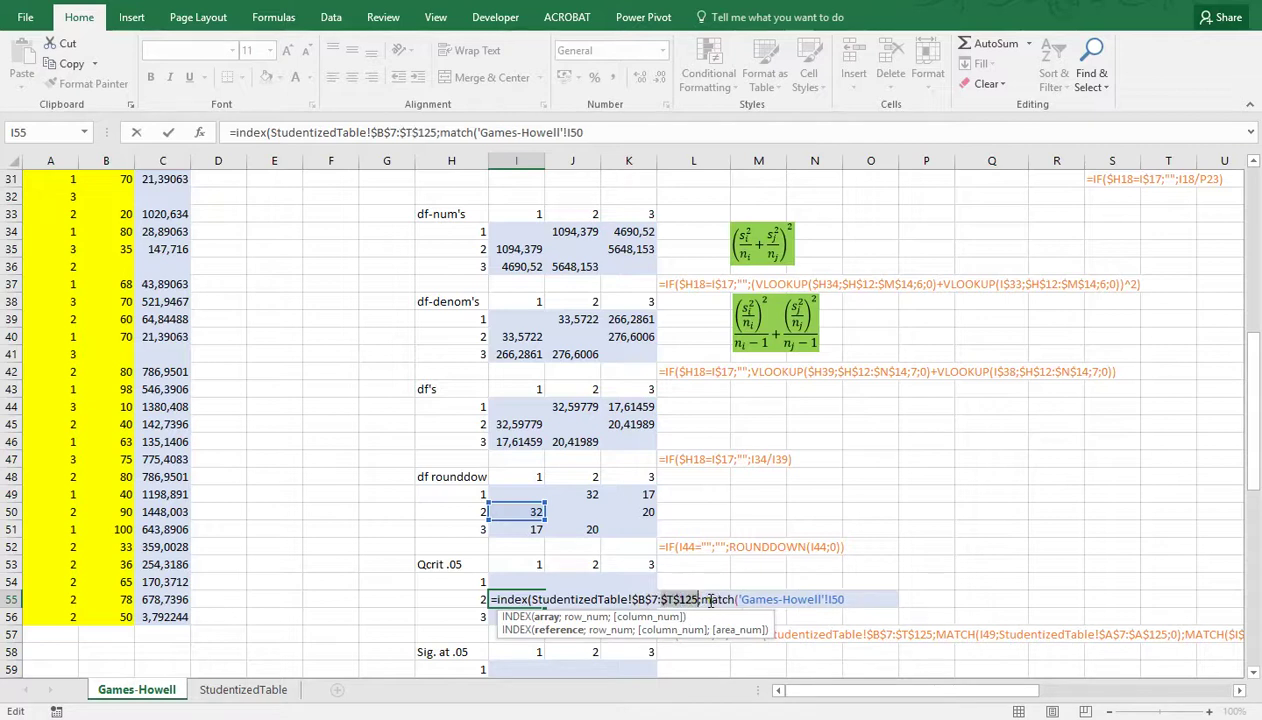
# Complete the row MATCH with the absolute df column StudentizedTable!$A$7:$A$125 as lookup array and 0 as match type
pyautogui.click(851, 599)
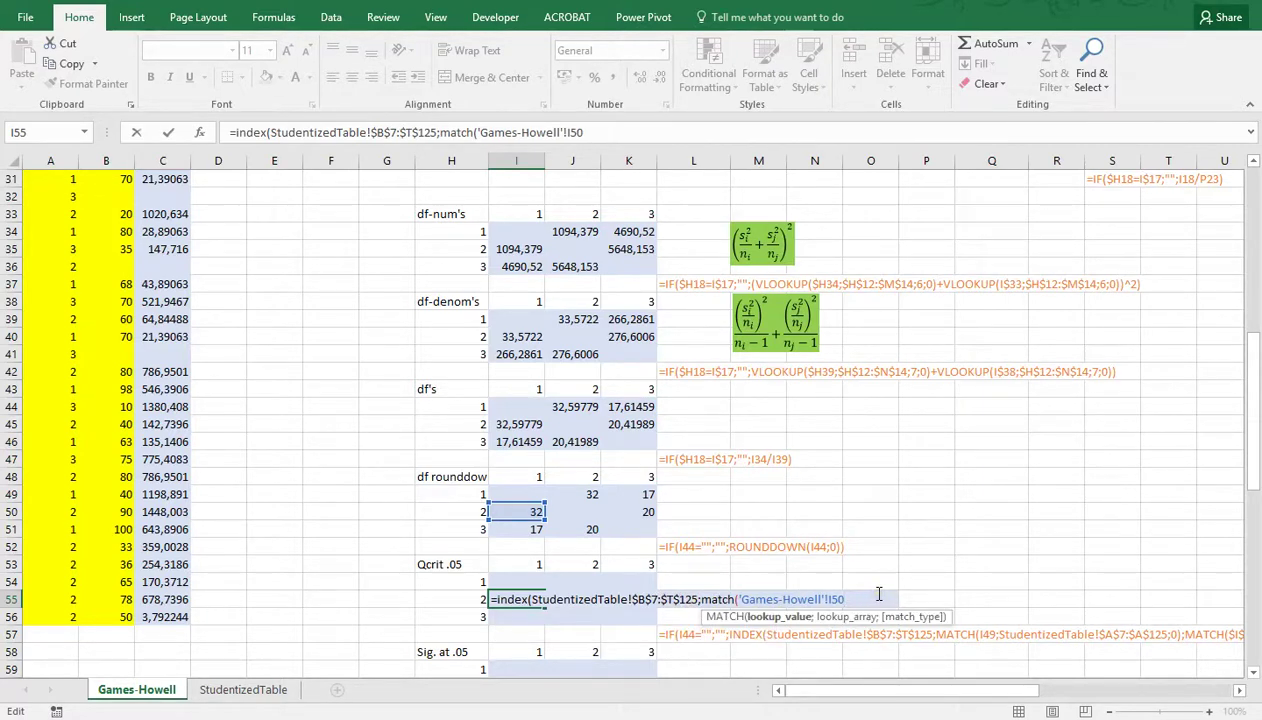
pyautogui.write(';')
pyautogui.click(240, 690)
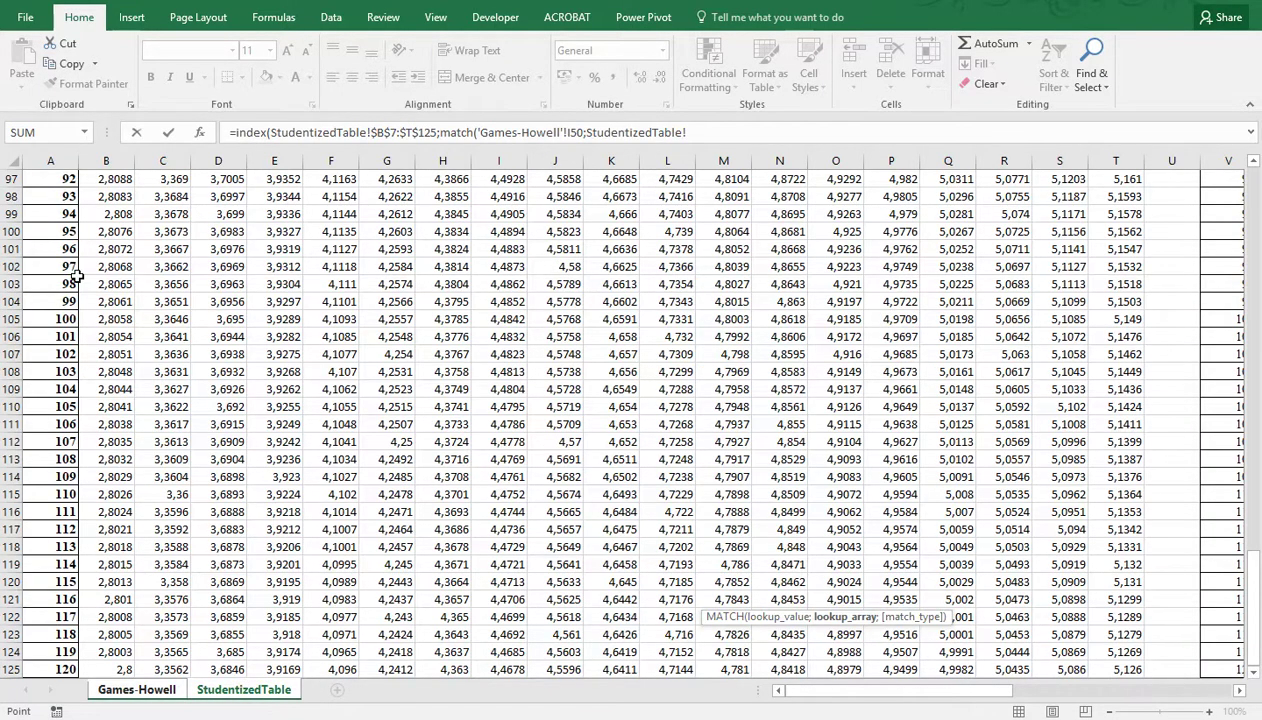
pyautogui.scroll(20, 75, 275)
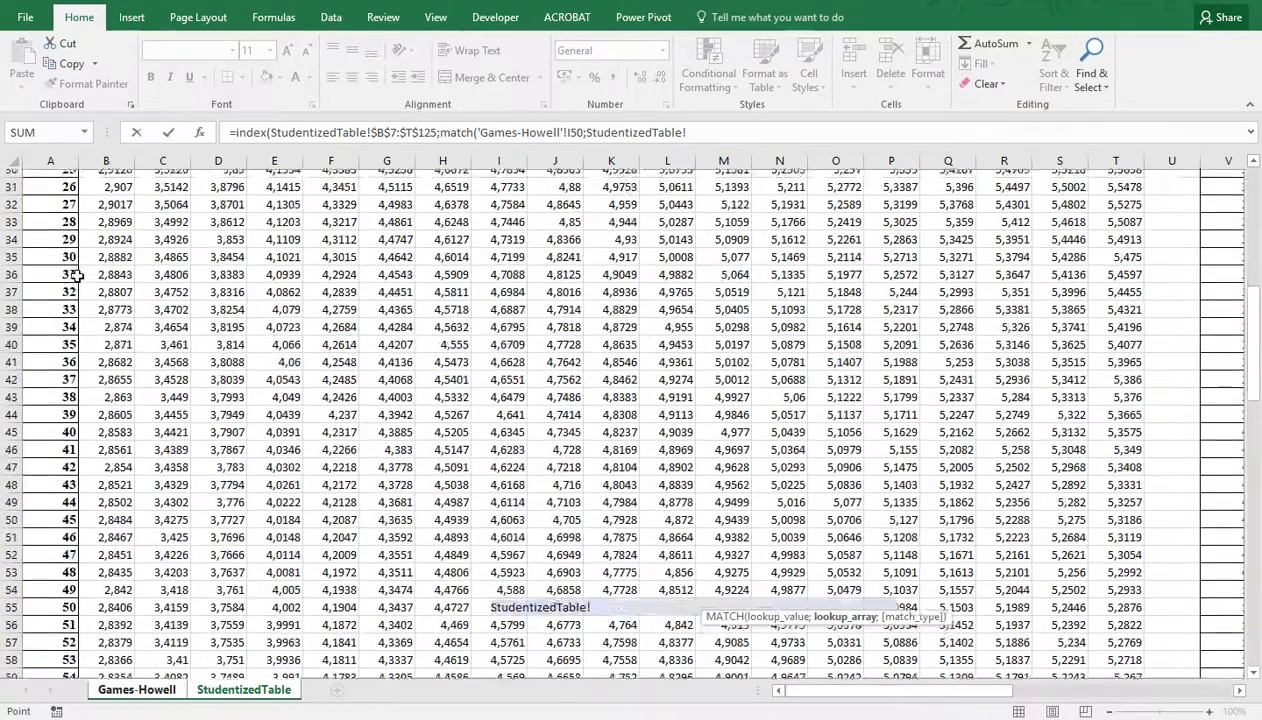
pyautogui.scroll(10, 75, 275)
pyautogui.click(60, 291)
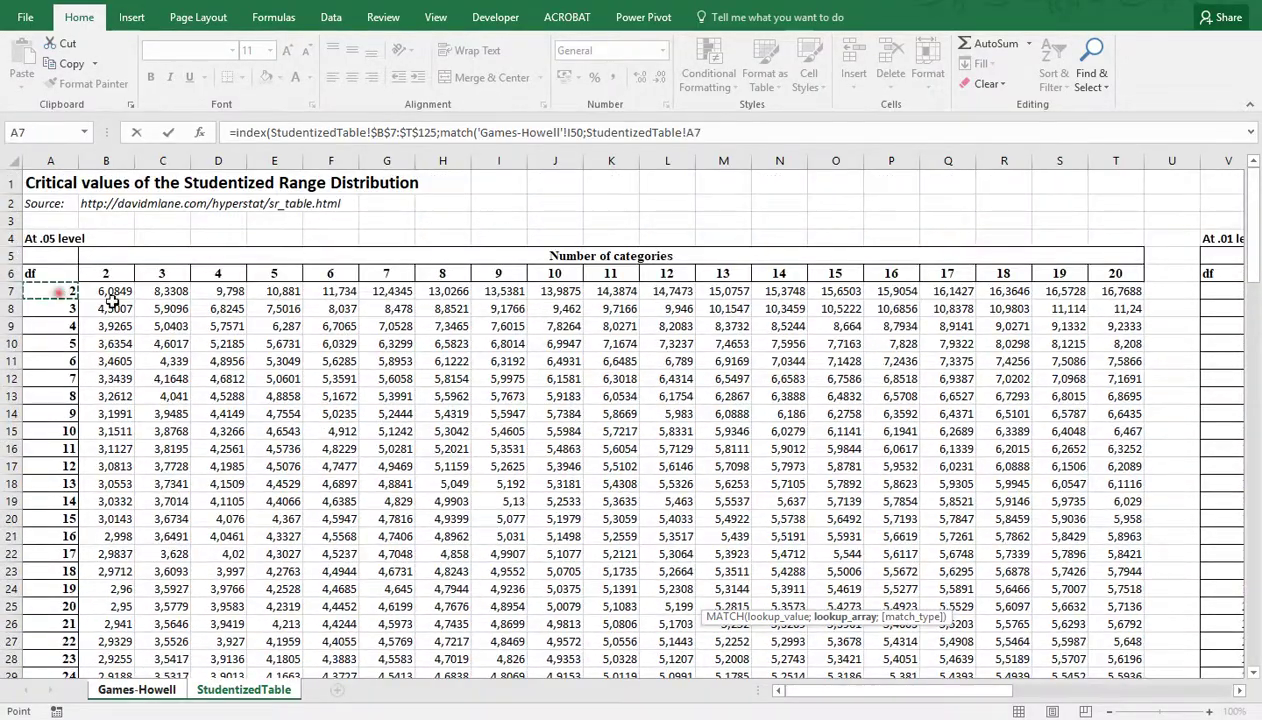
pyautogui.hotkey('ctrl', 'shift', 'Down')
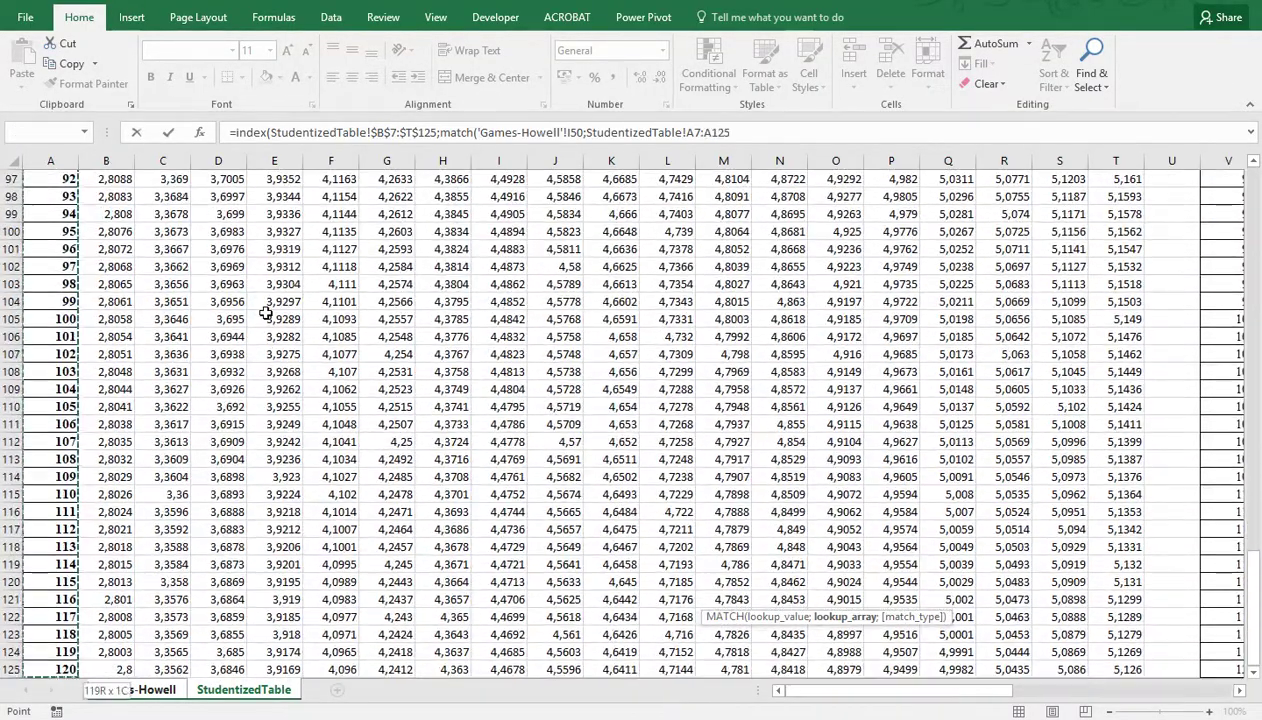
pyautogui.press('F4')
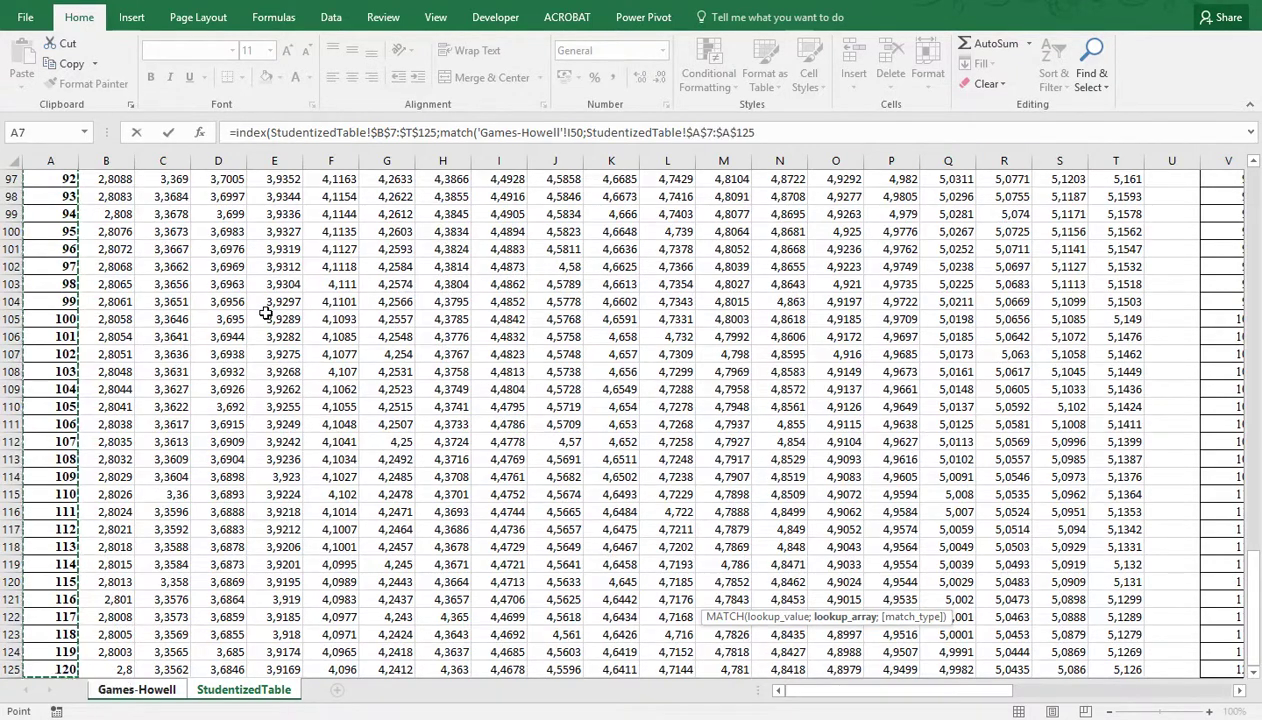
pyautogui.write(';')
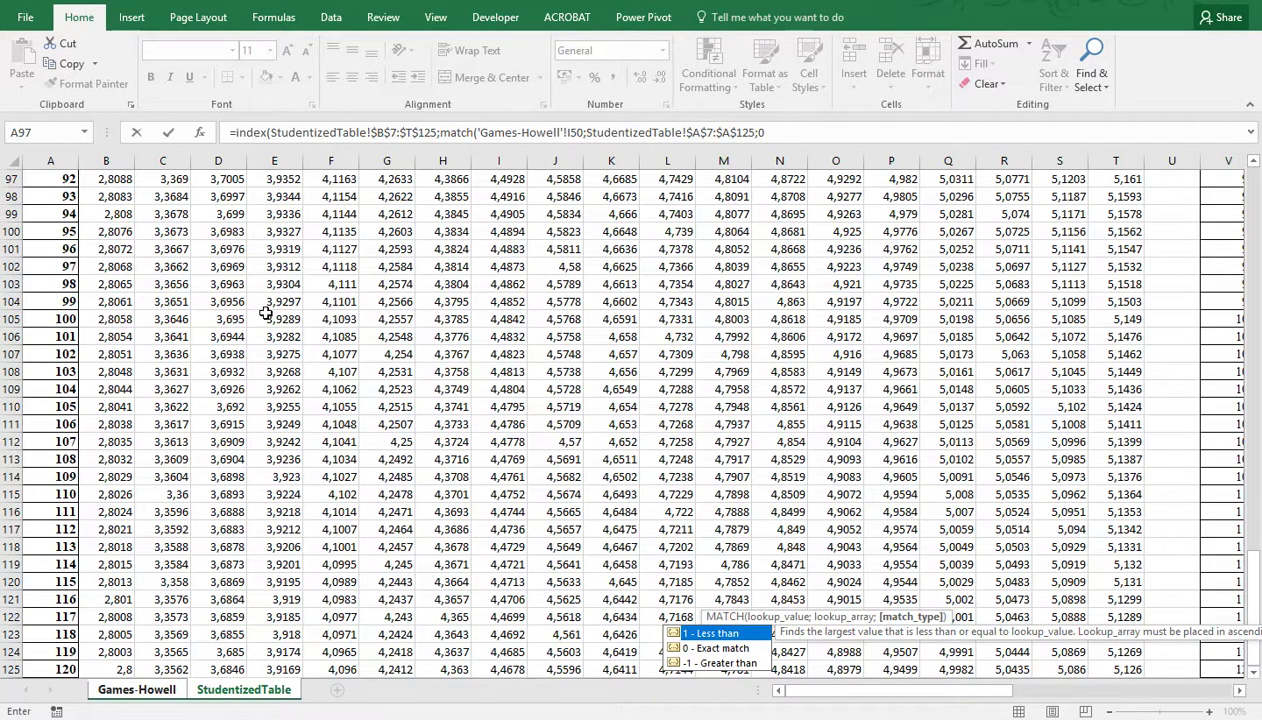
pyautogui.write('0)')
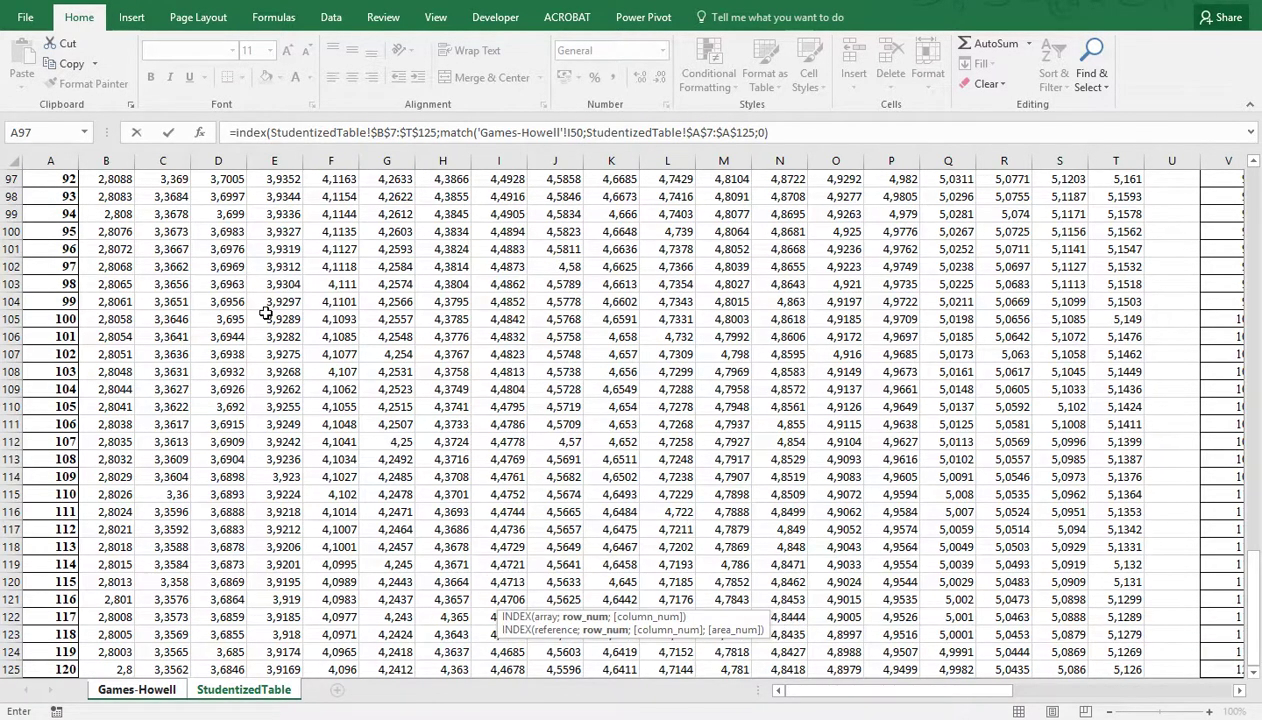
# Add a second MATCH as the INDEX column number, with the number of categories in 'Games-Howell'!$I$5 as absolute lookup value
pyautogui.write(';match')
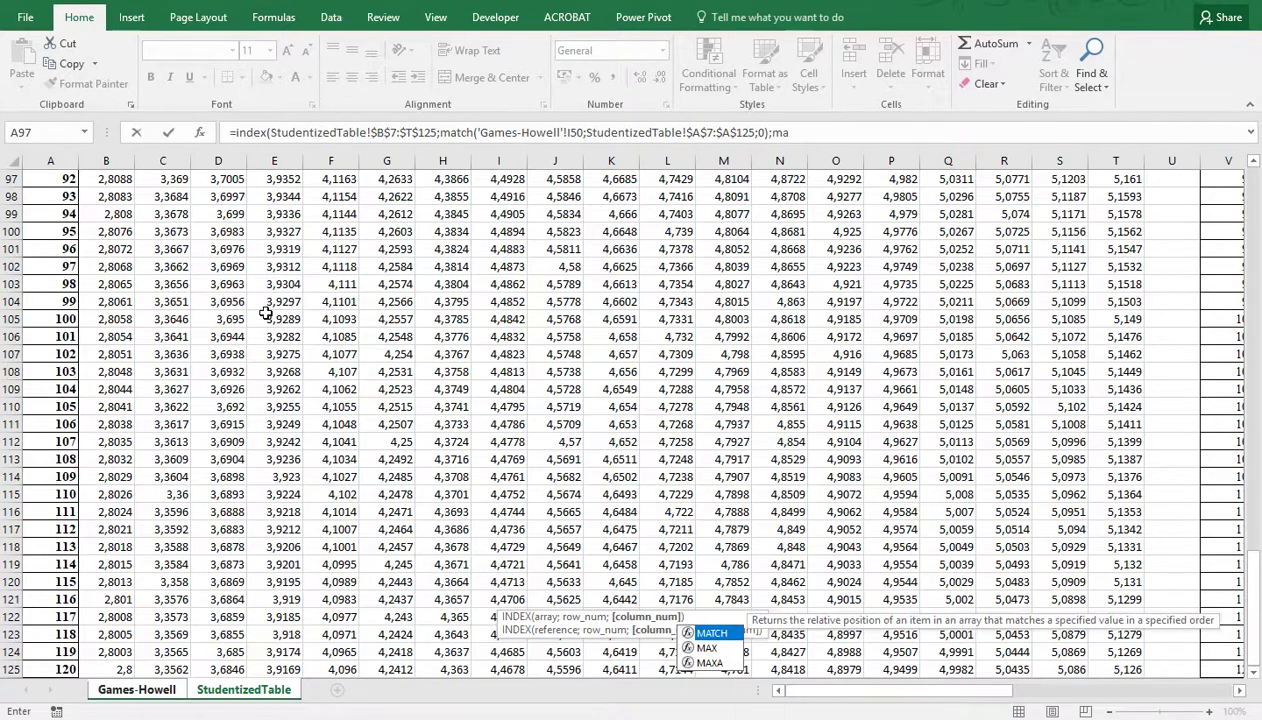
pyautogui.write('(')
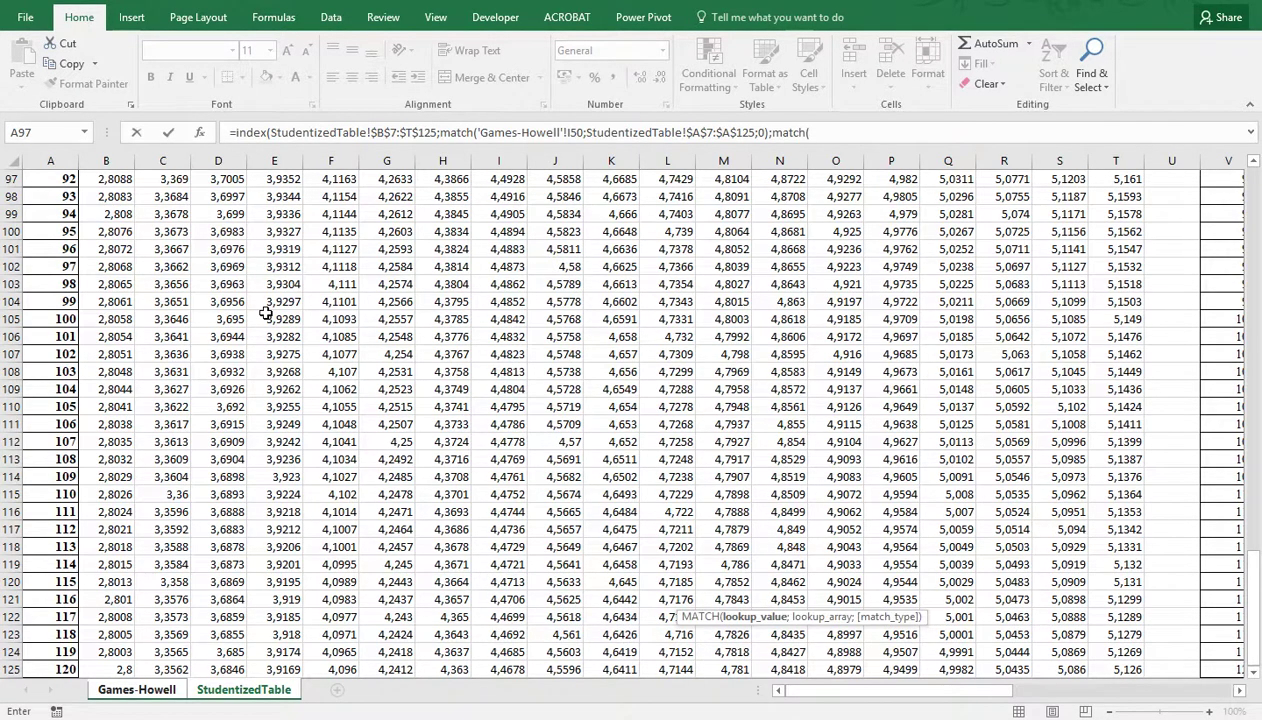
pyautogui.click(160, 690)
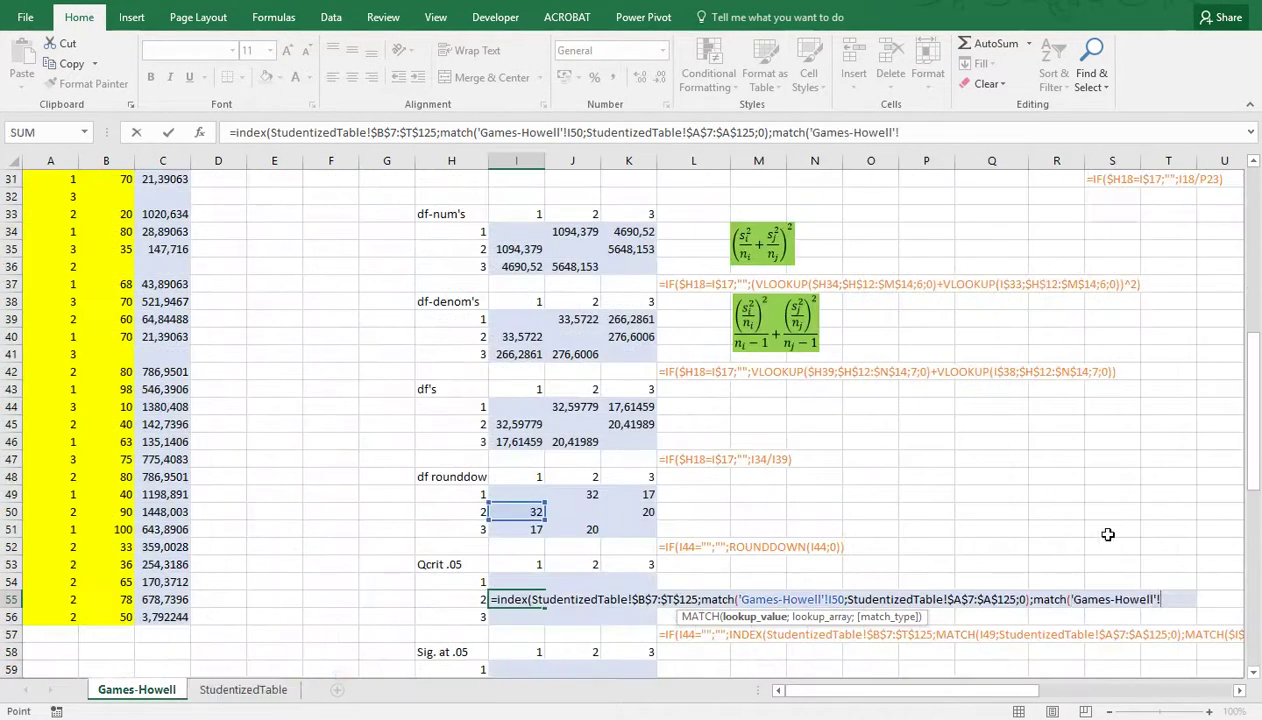
pyautogui.scroll(10, 1235, 400)
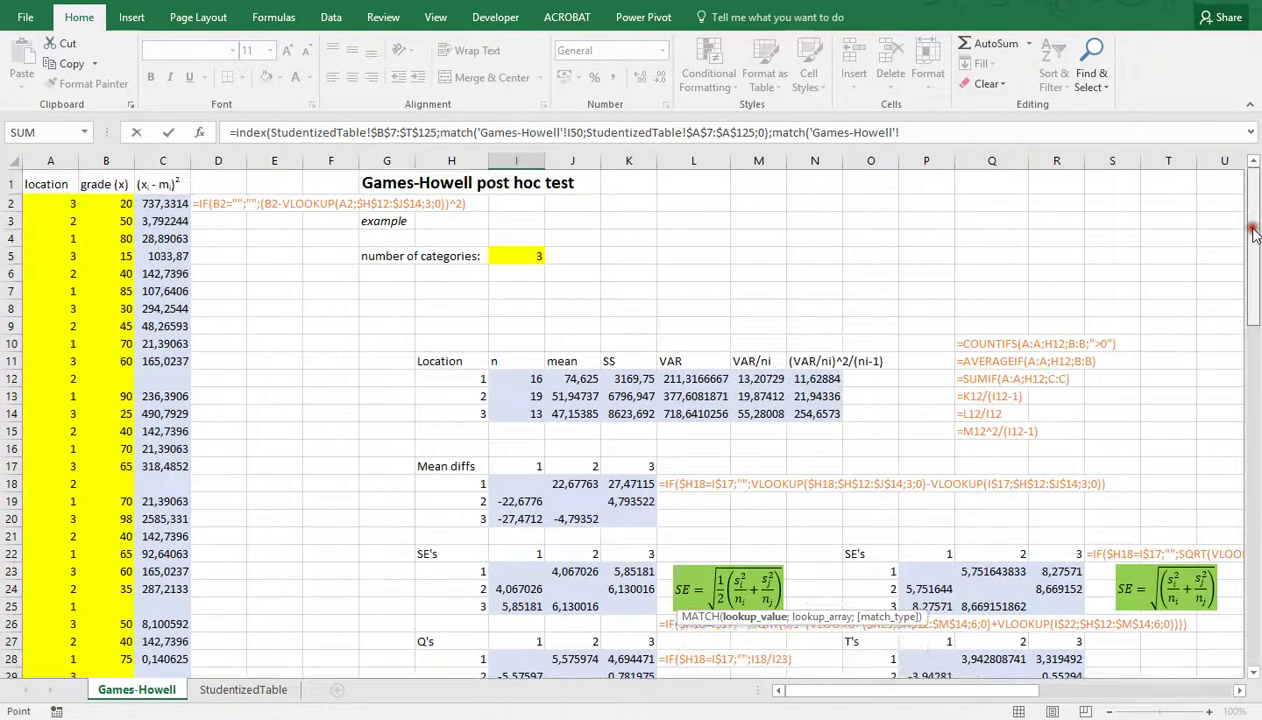
pyautogui.click(522, 254)
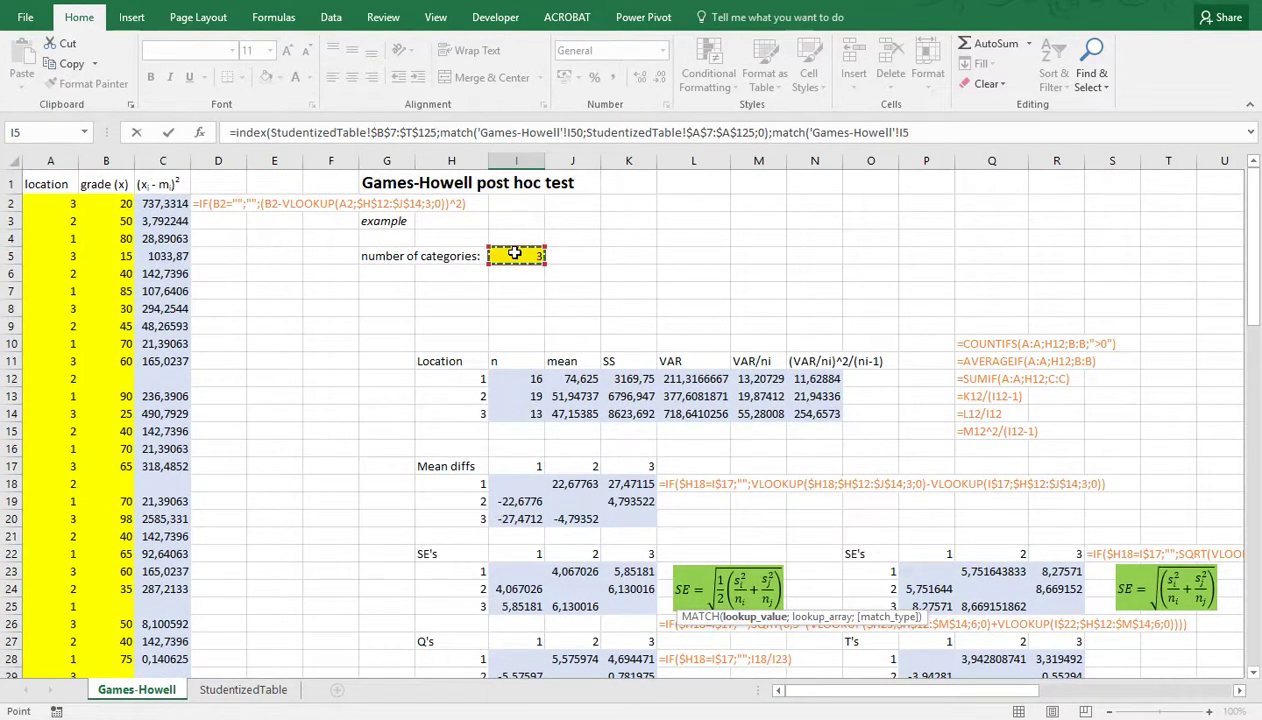
pyautogui.press('F4')
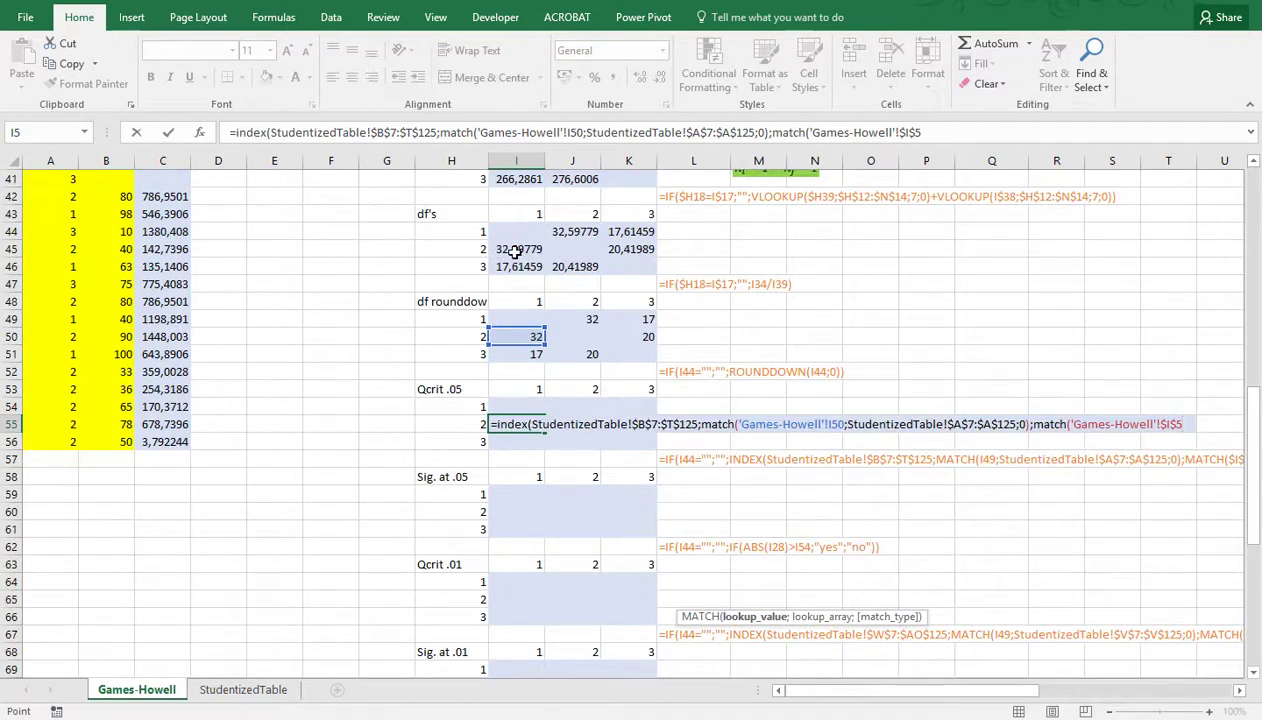
pyautogui.write(';')
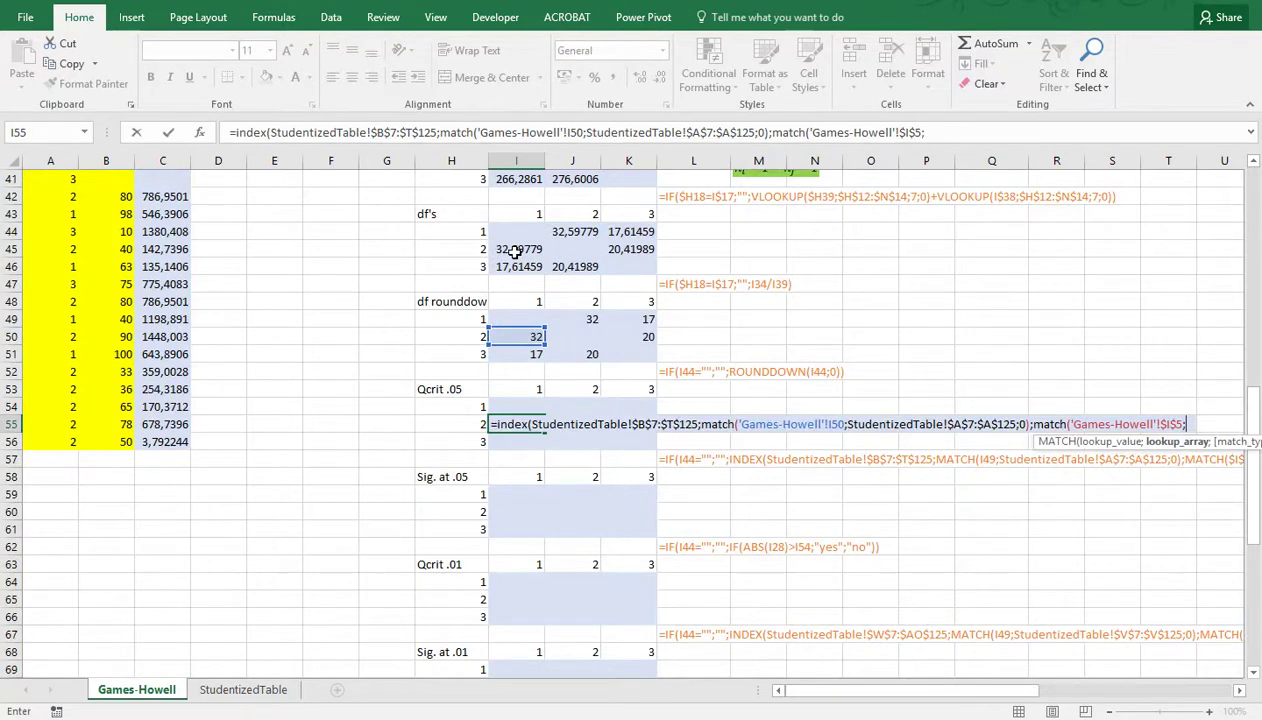
# Complete the column MATCH with the absolute category header row StudentizedTable!$B$6:$T$6 as lookup array and 0 as match type
pyautogui.click(216, 689)
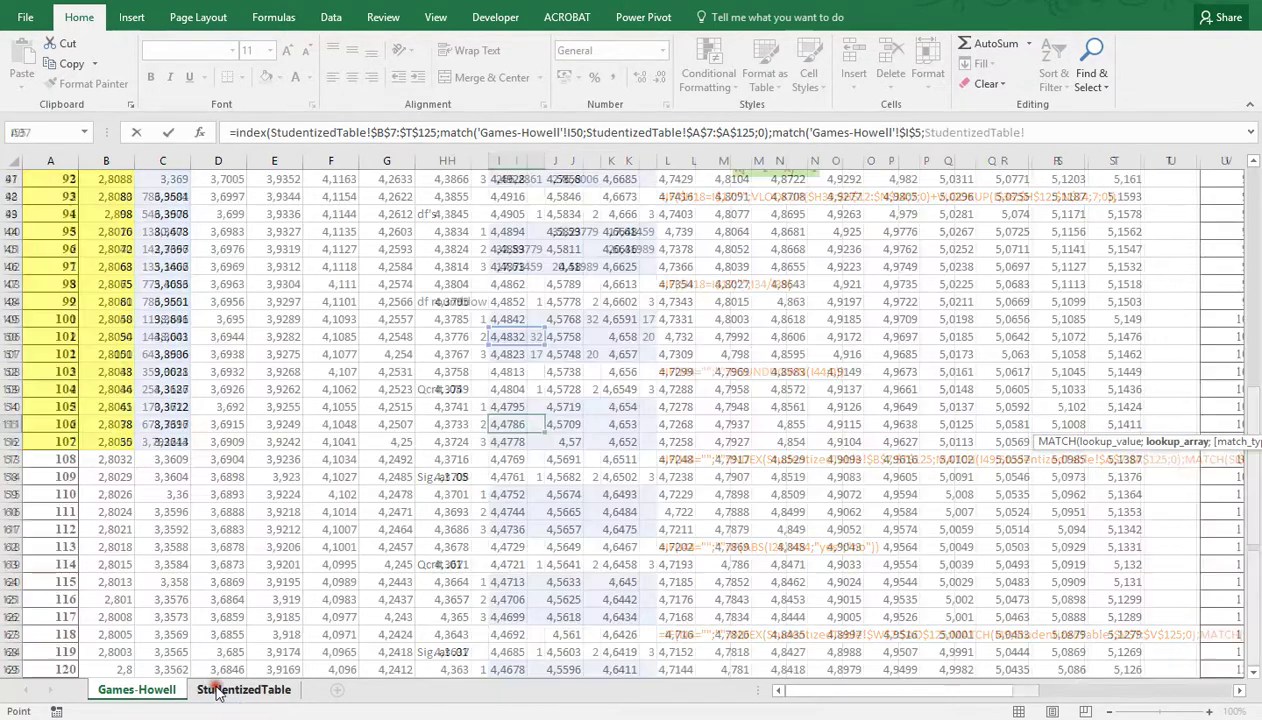
pyautogui.scroll(20, 261, 430)
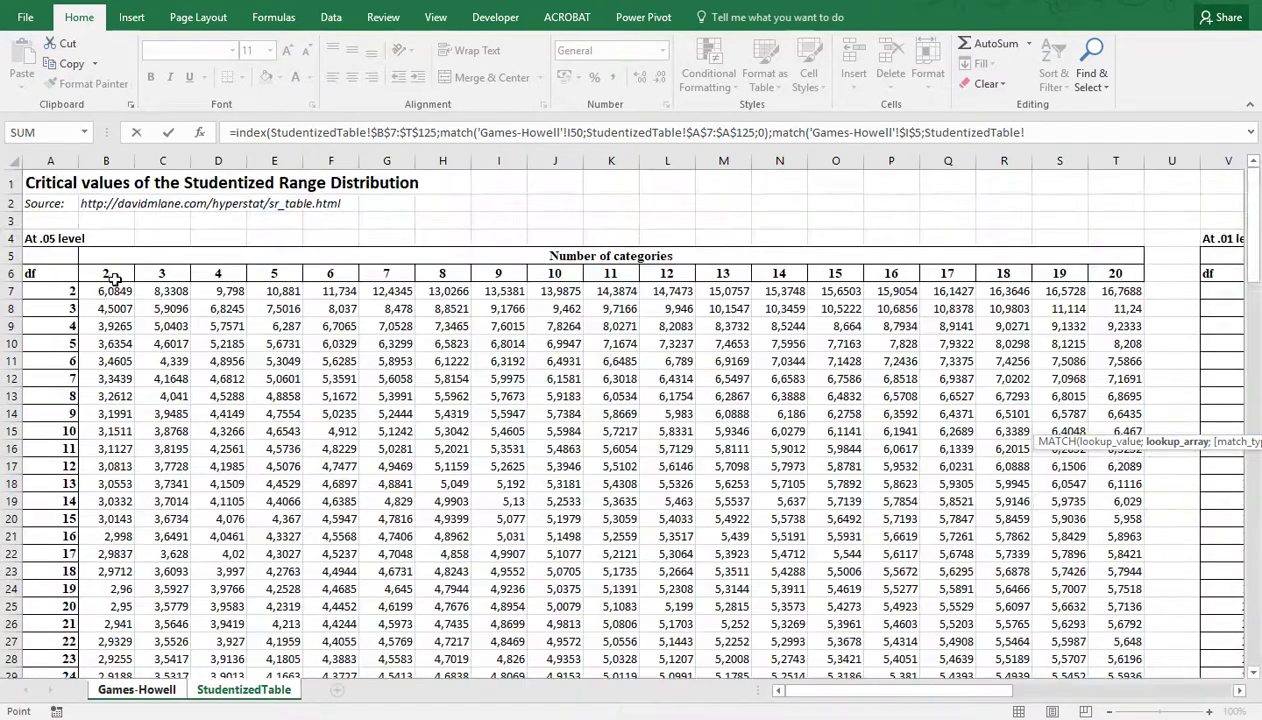
pyautogui.moveTo(113, 279); pyautogui.dragTo(1110, 277)
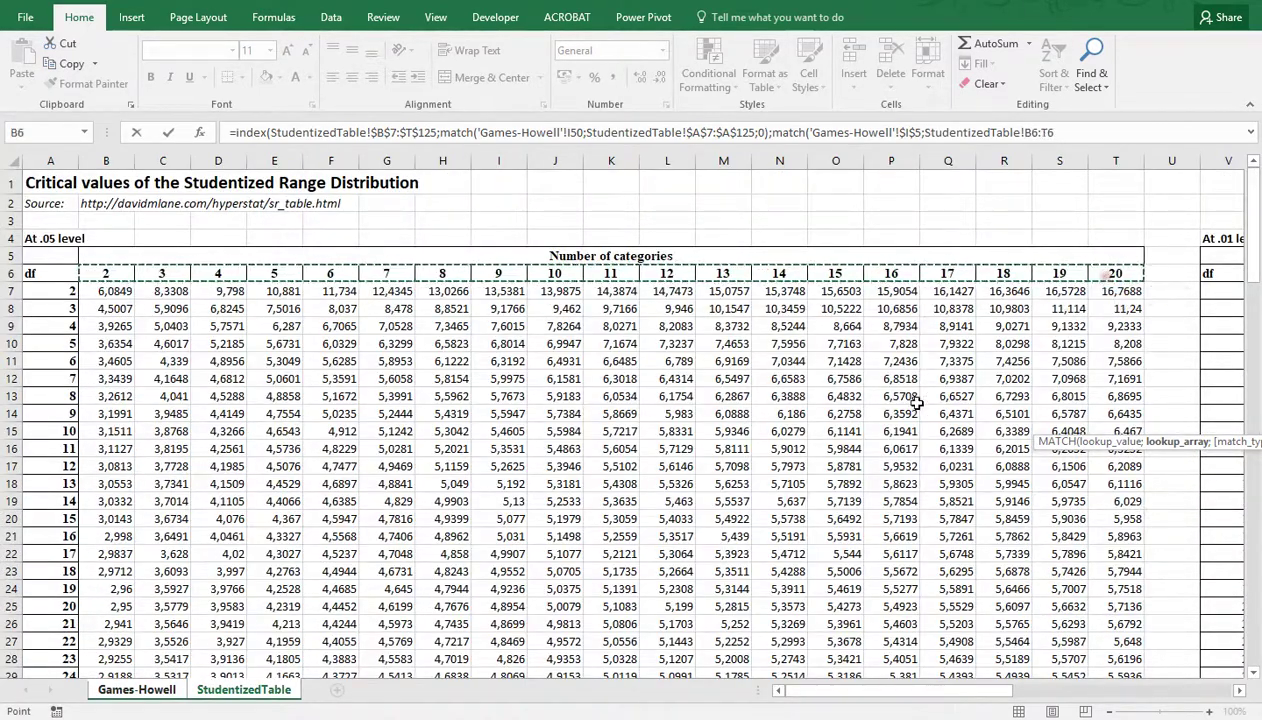
pyautogui.press('F4')
pyautogui.write(';0')
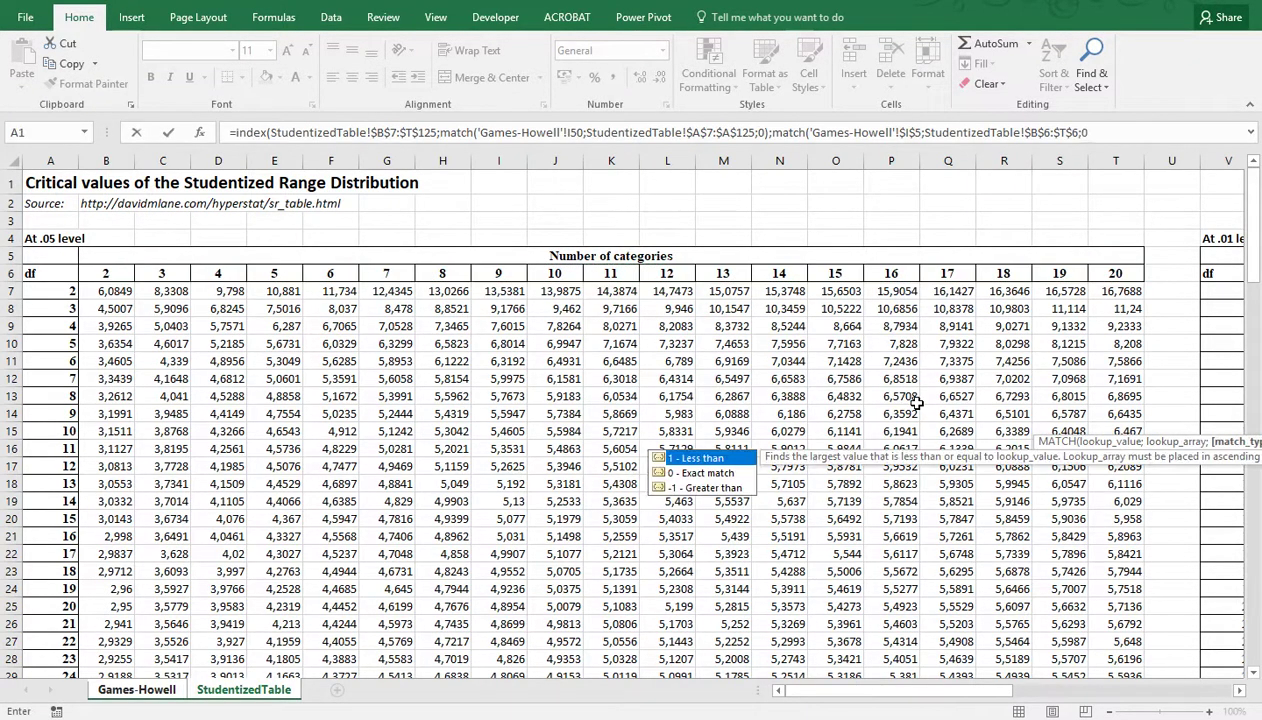
pyautogui.write(')')
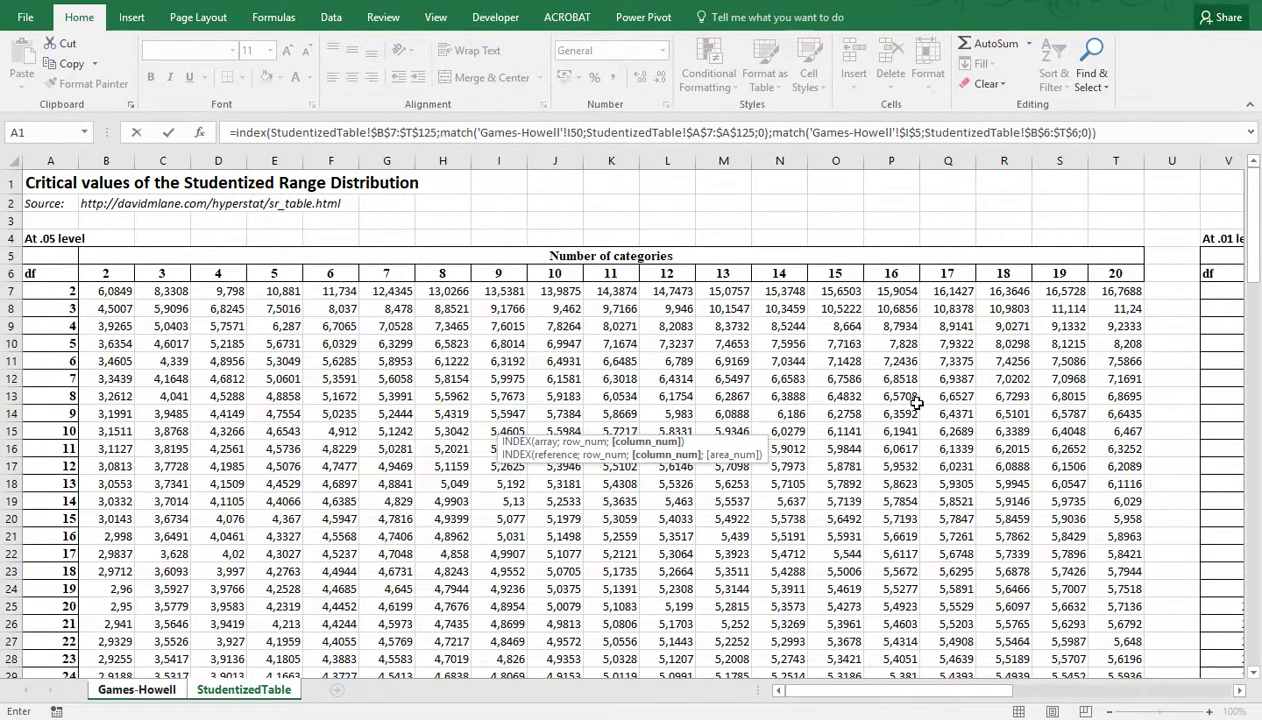
# Enter the completed INDEX/MATCH formula for the .05 critical Q in cell I55
pyautogui.press('Return')
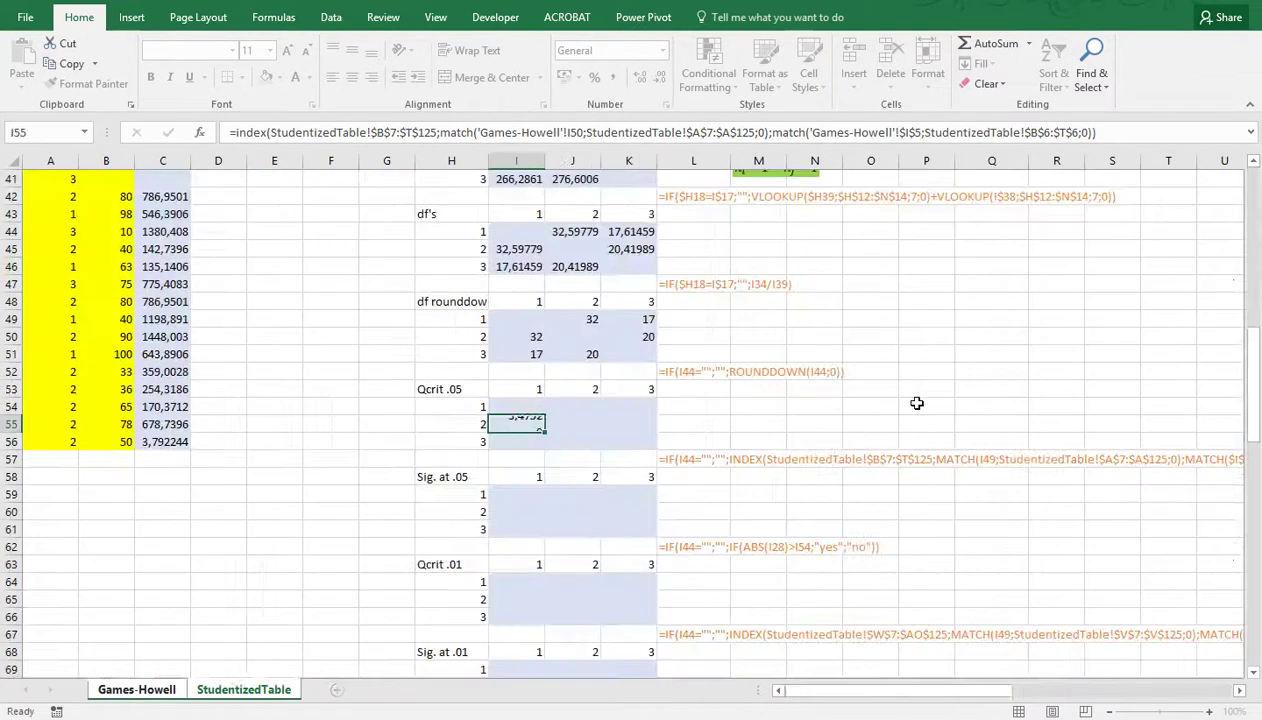
pyautogui.press('Up')
pyautogui.press('Down')
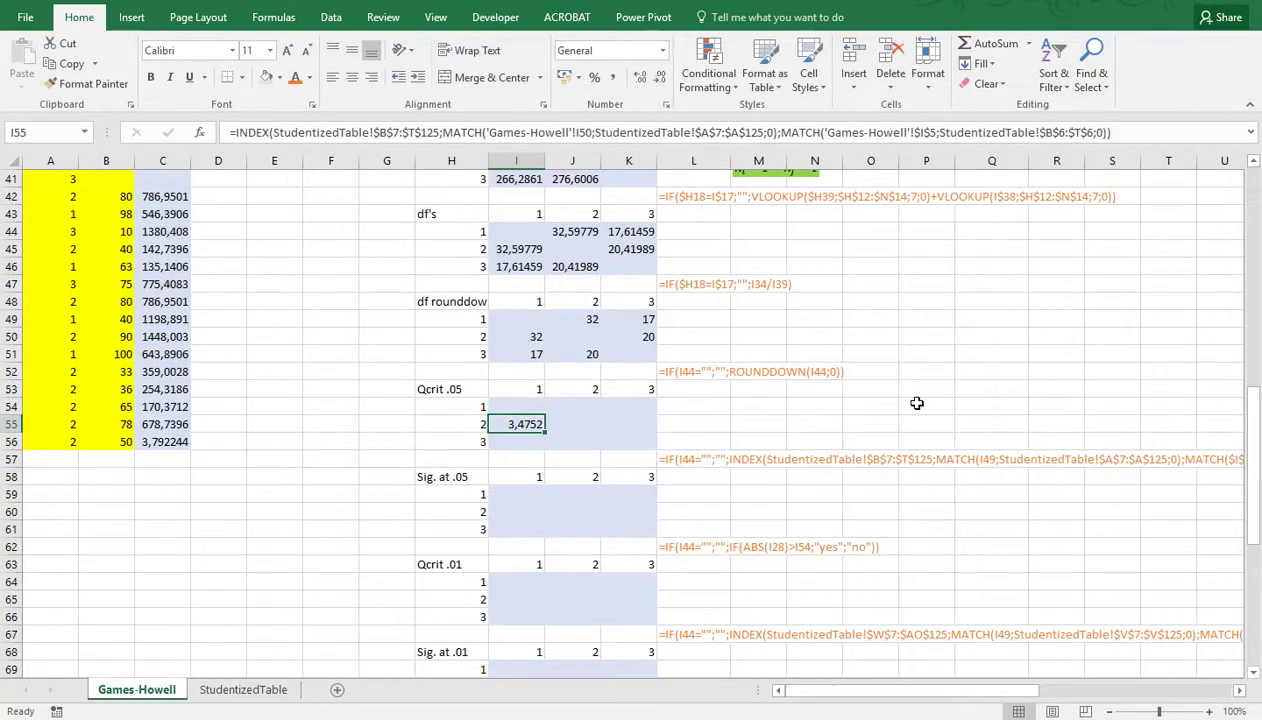
# Wrap the I55 formula in the condition =IF(I$17=$H19;"";…) copied from cell I50, including the closing parenthesis
pyautogui.doubleClick(525, 338)
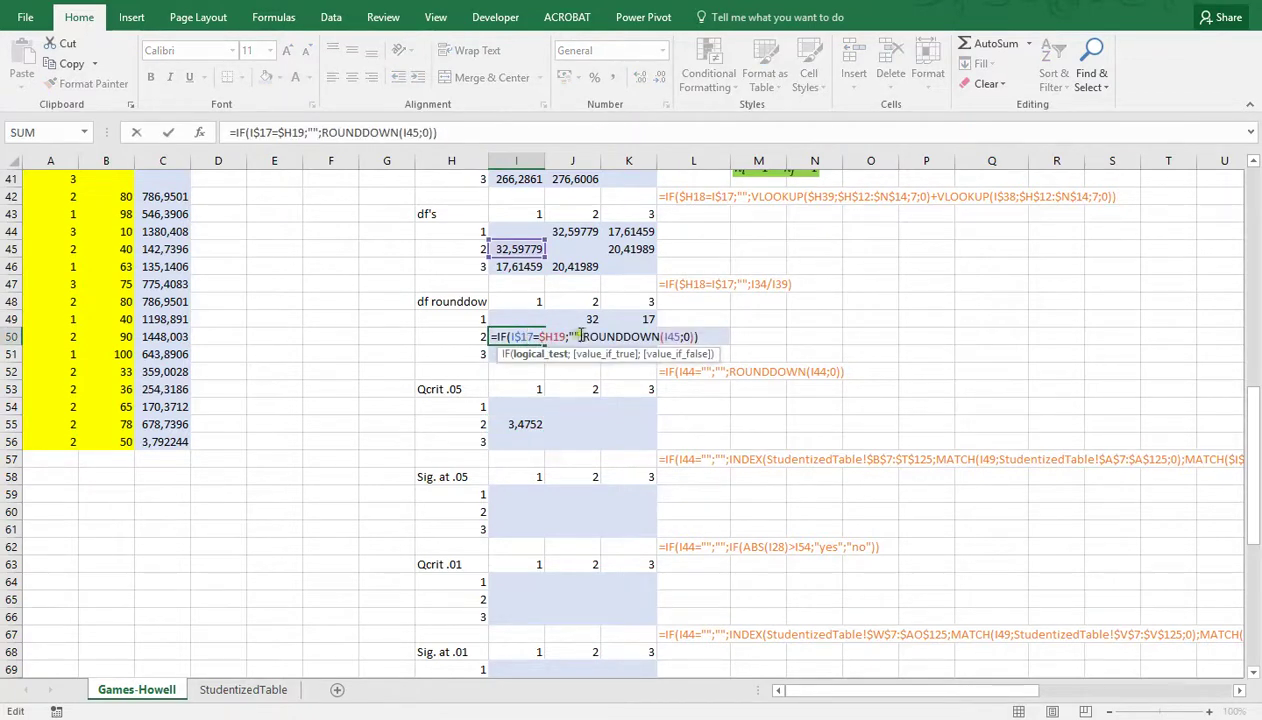
pyautogui.moveTo(507, 340); pyautogui.dragTo(598, 343)
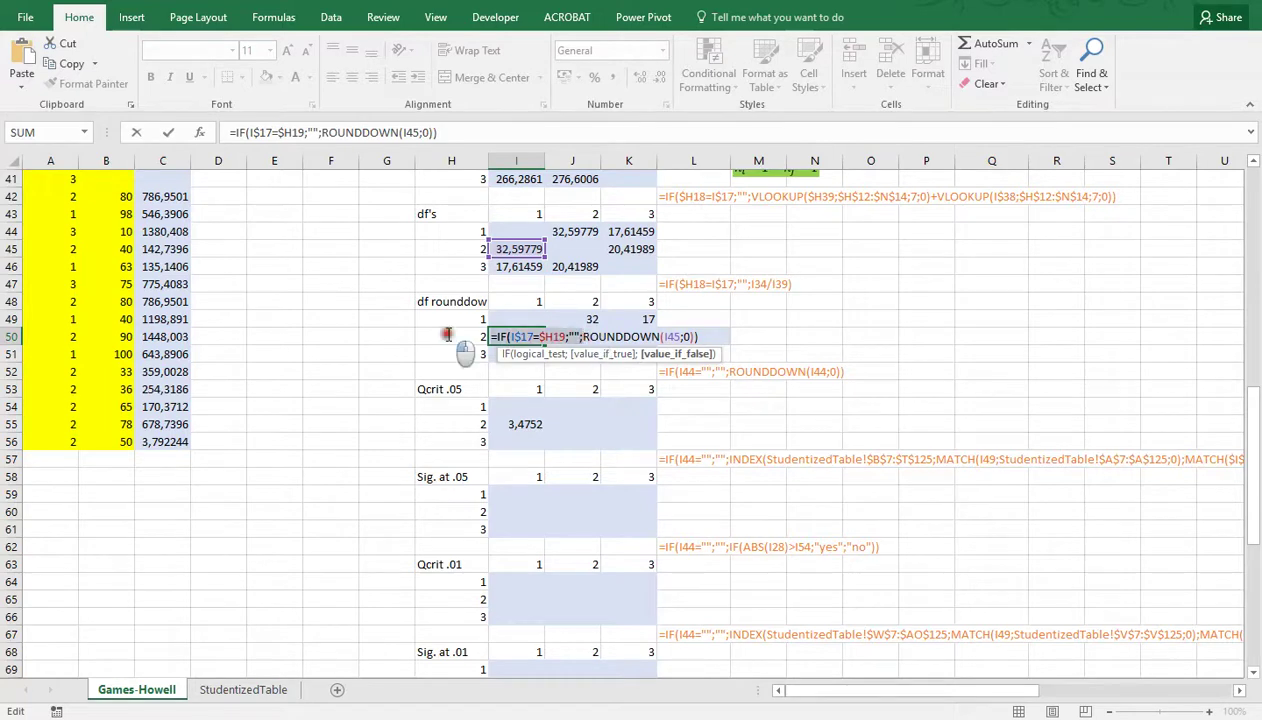
pyautogui.click(447, 336)
pyautogui.press('Escape')
pyautogui.doubleClick(522, 424)
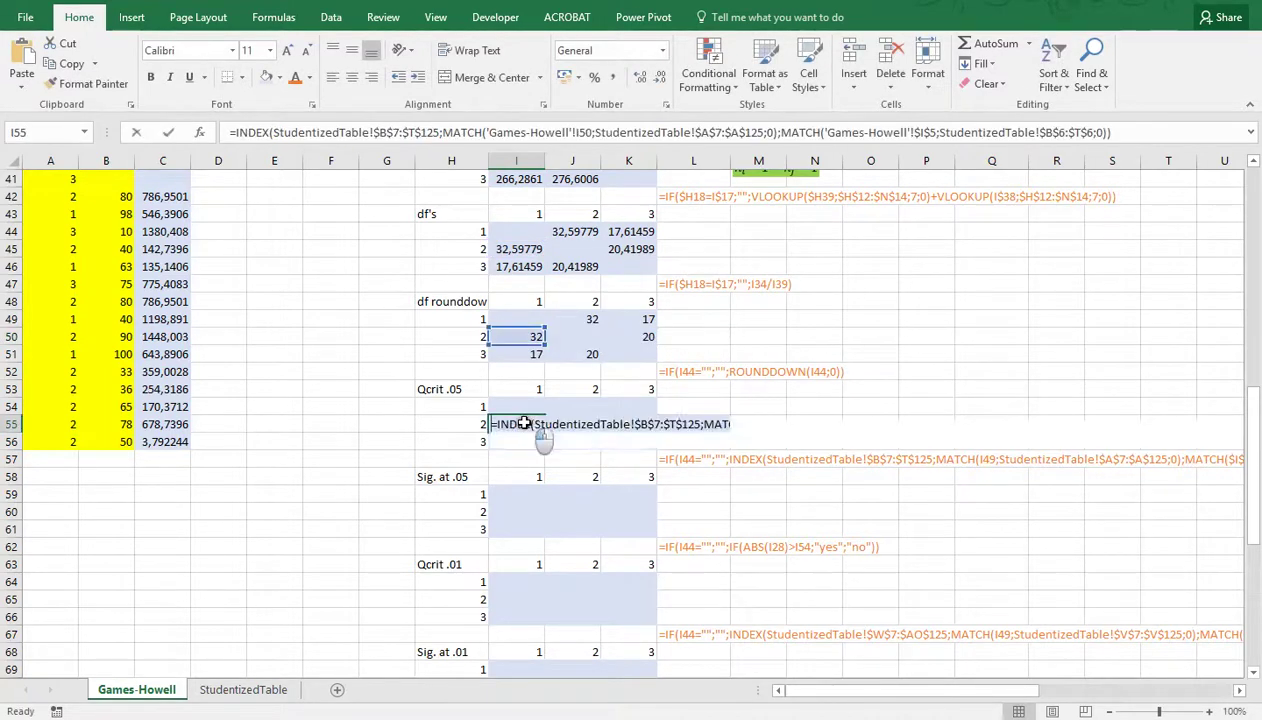
pyautogui.click(494, 424)
pyautogui.hotkey('ctrl', 'v')
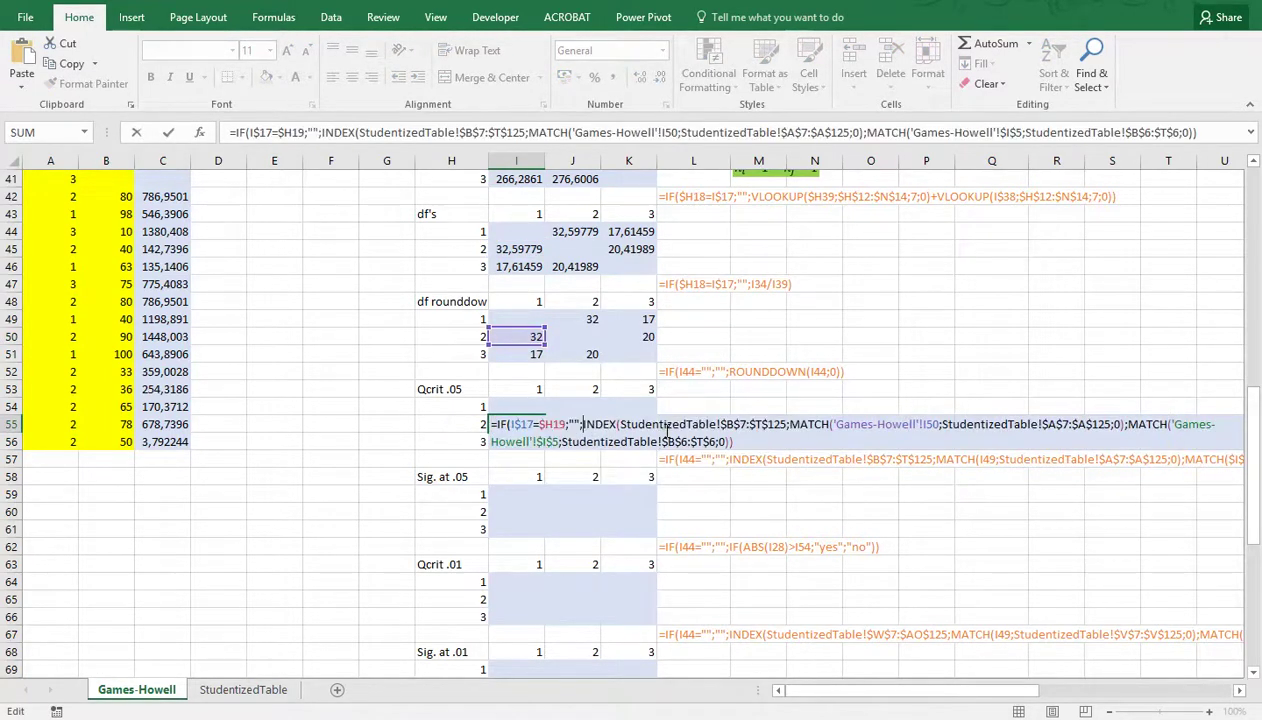
pyautogui.press('Return')
pyautogui.click(673, 419)
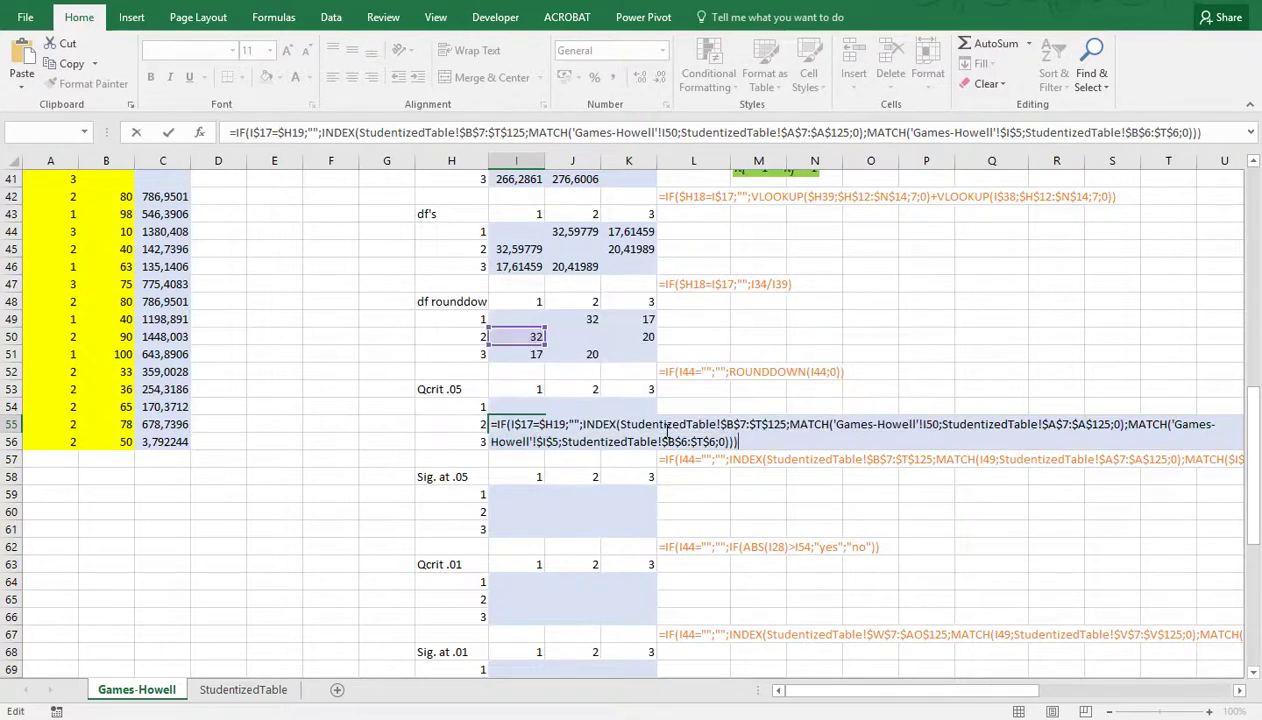
pyautogui.hotkey('ctrl', 'Return')
# Copy the I55 formula to the whole Qcrit .05 block, I54:K56
pyautogui.hotkey('ctrl', 'c')
pyautogui.press('Up')
pyautogui.hotkey('shift', 'Right')
pyautogui.hotkey('shift', 'Right')
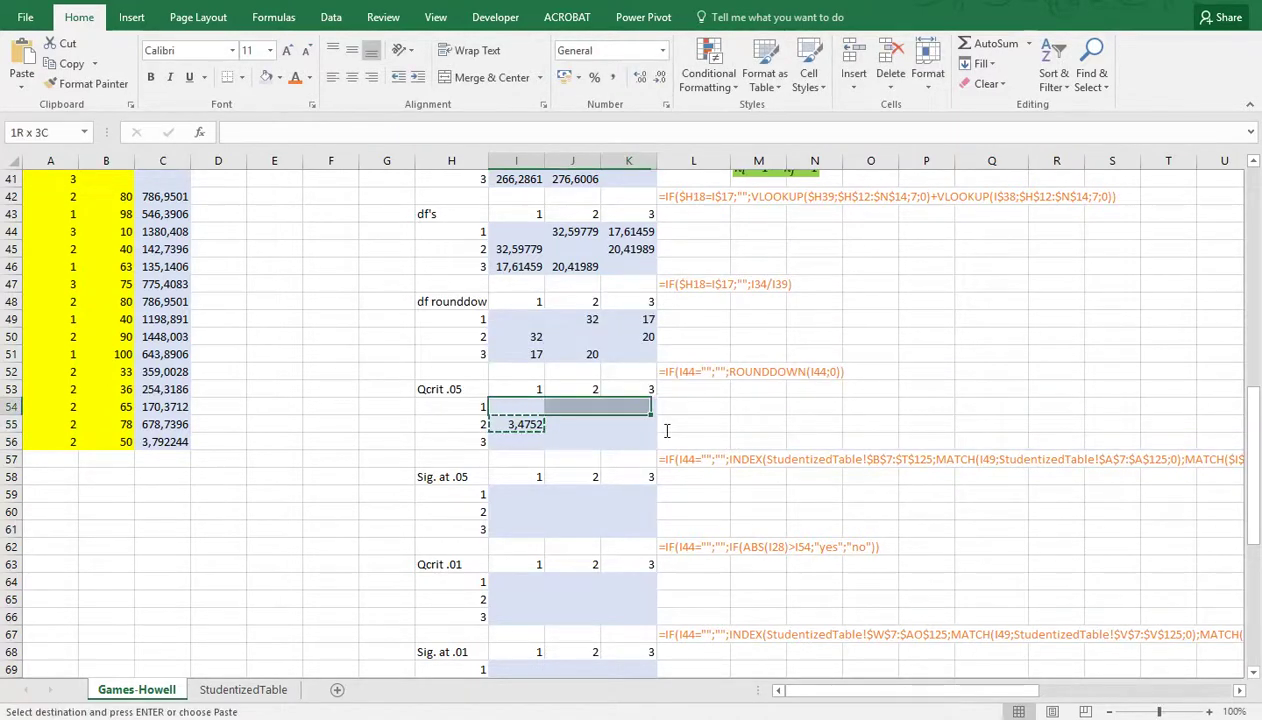
pyautogui.hotkey('shift', 'Down')
pyautogui.hotkey('shift', 'Down')
pyautogui.hotkey('shift', 'Down')
pyautogui.hotkey('shift', 'Up')
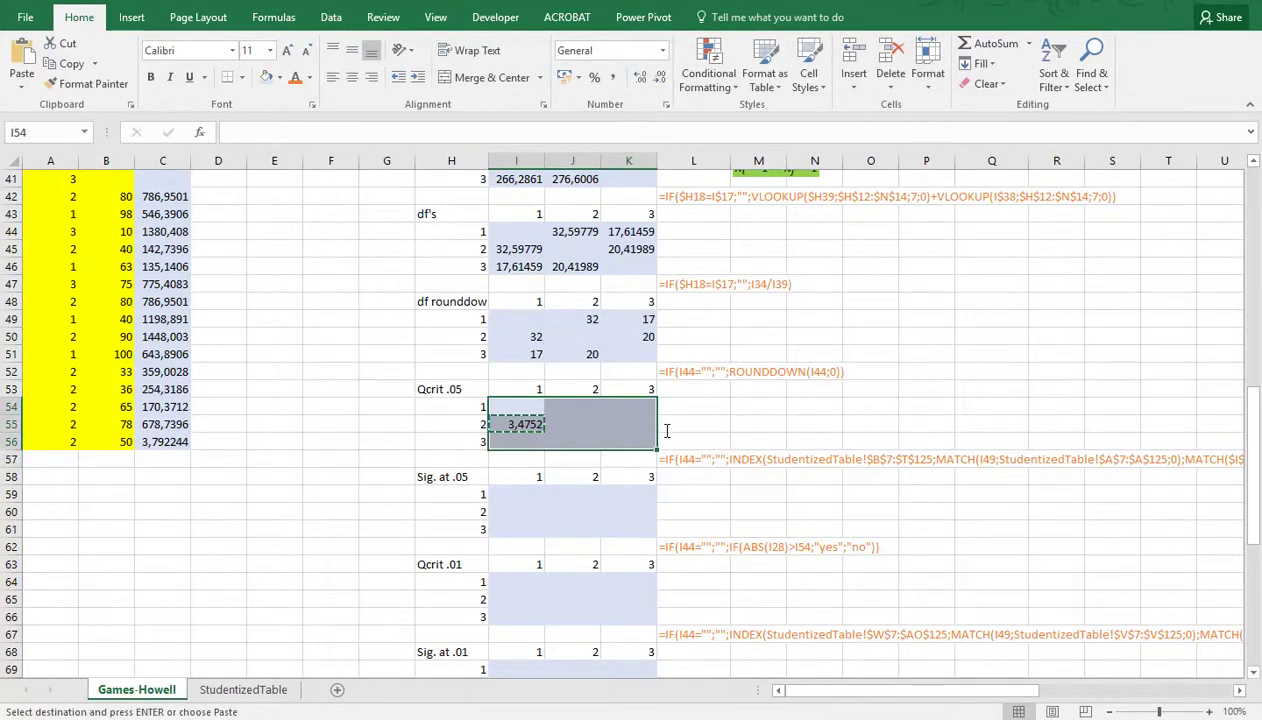
pyautogui.hotkey('ctrl', 'v')
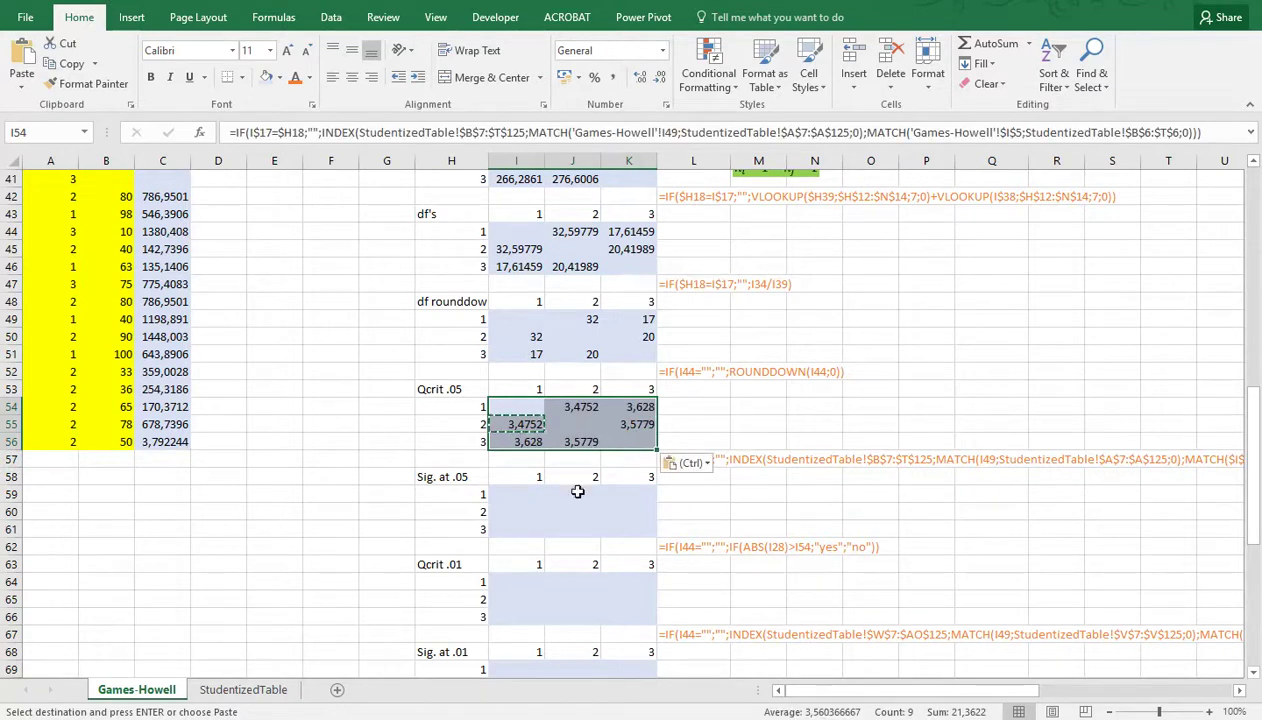
# Start an IF formula in I60 of the Sig. at .05 block that tests ABS(I29)>I55
pyautogui.click(518, 512)
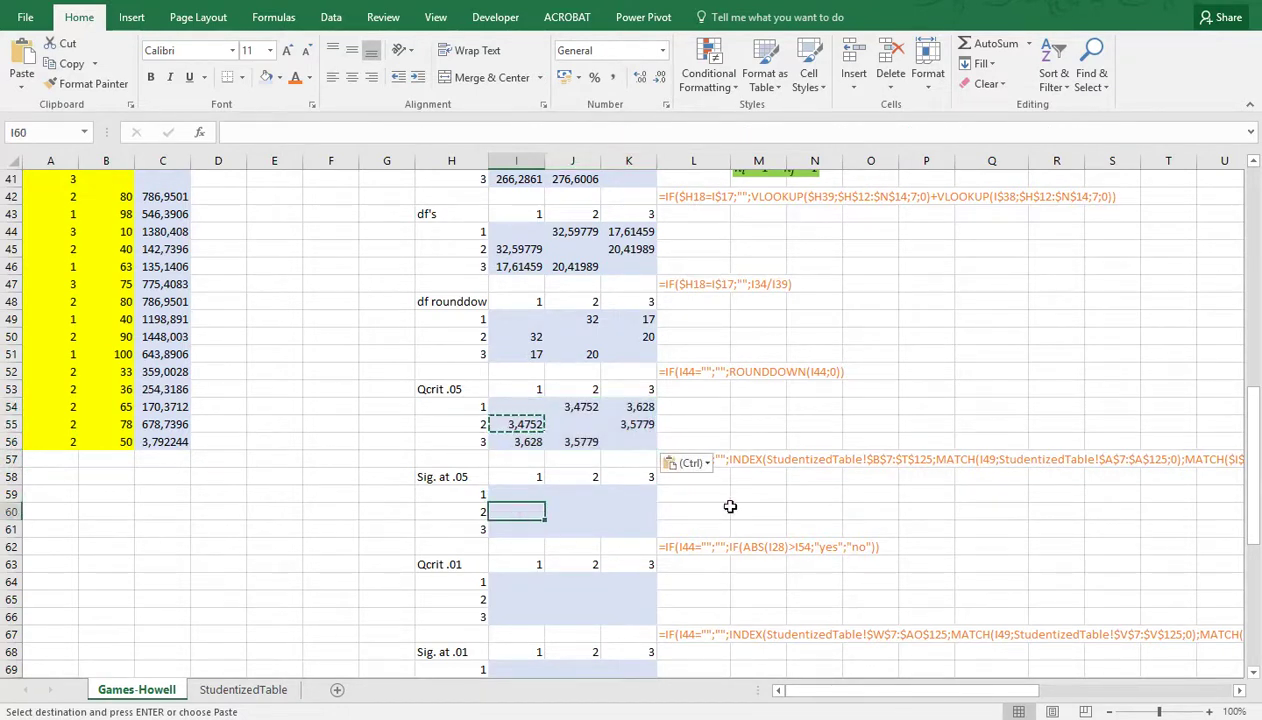
pyautogui.write('=if')
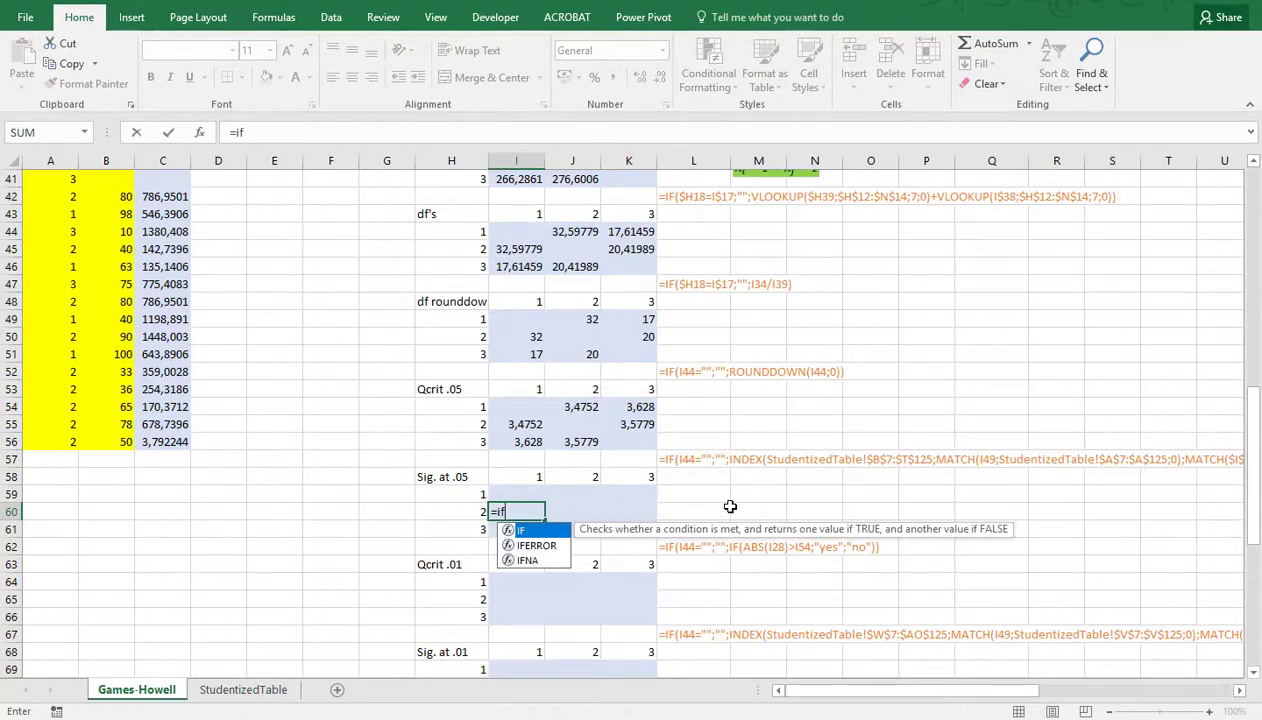
pyautogui.write('(abs(')
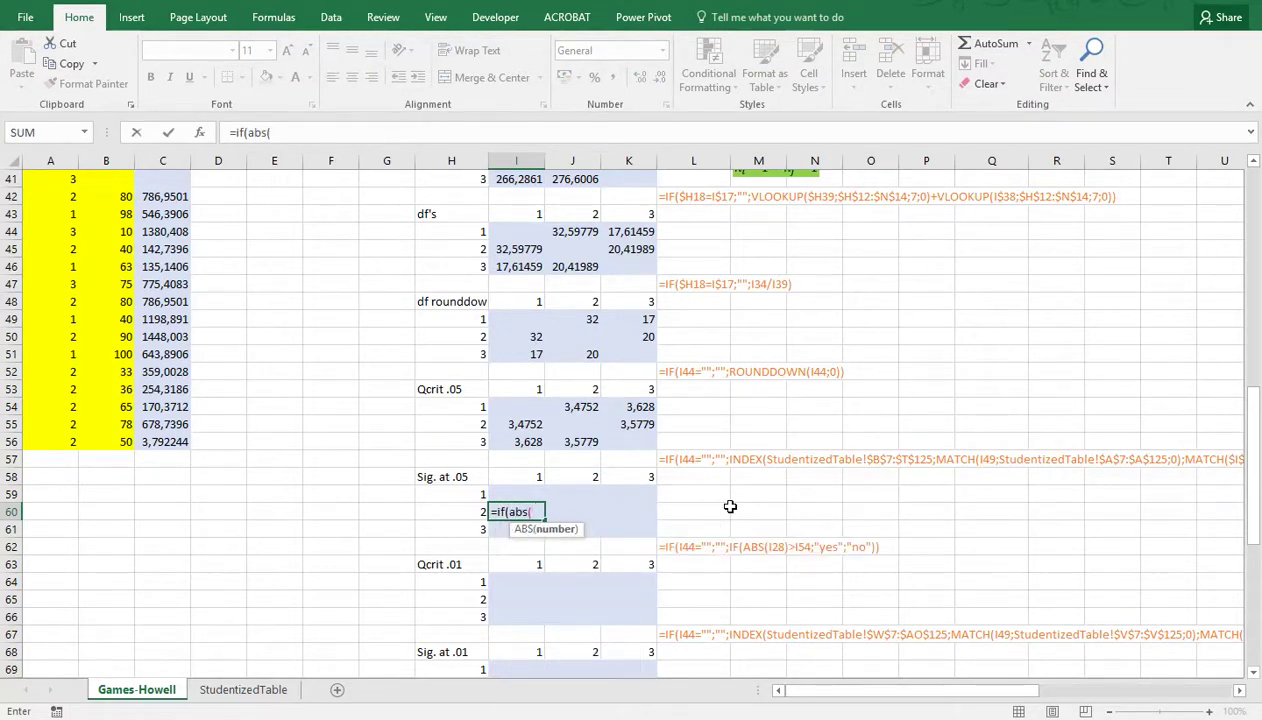
pyautogui.scroll(6, 666, 425)
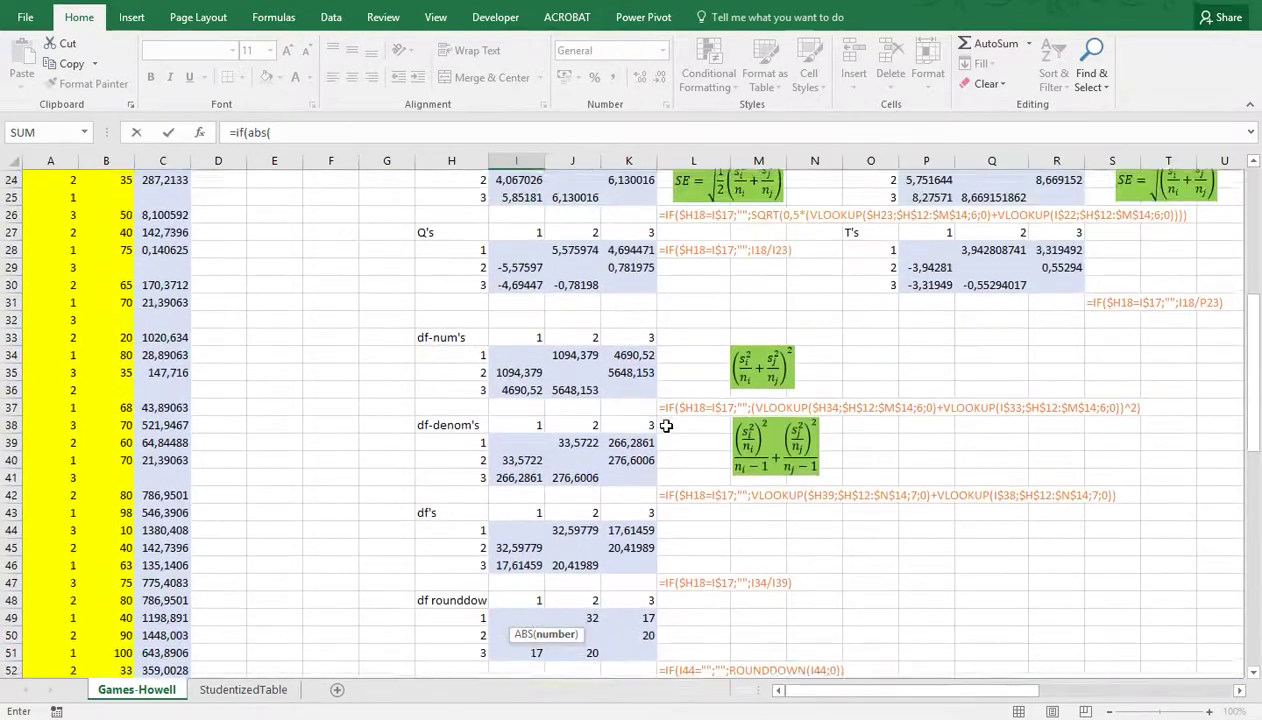
pyautogui.click(516, 283)
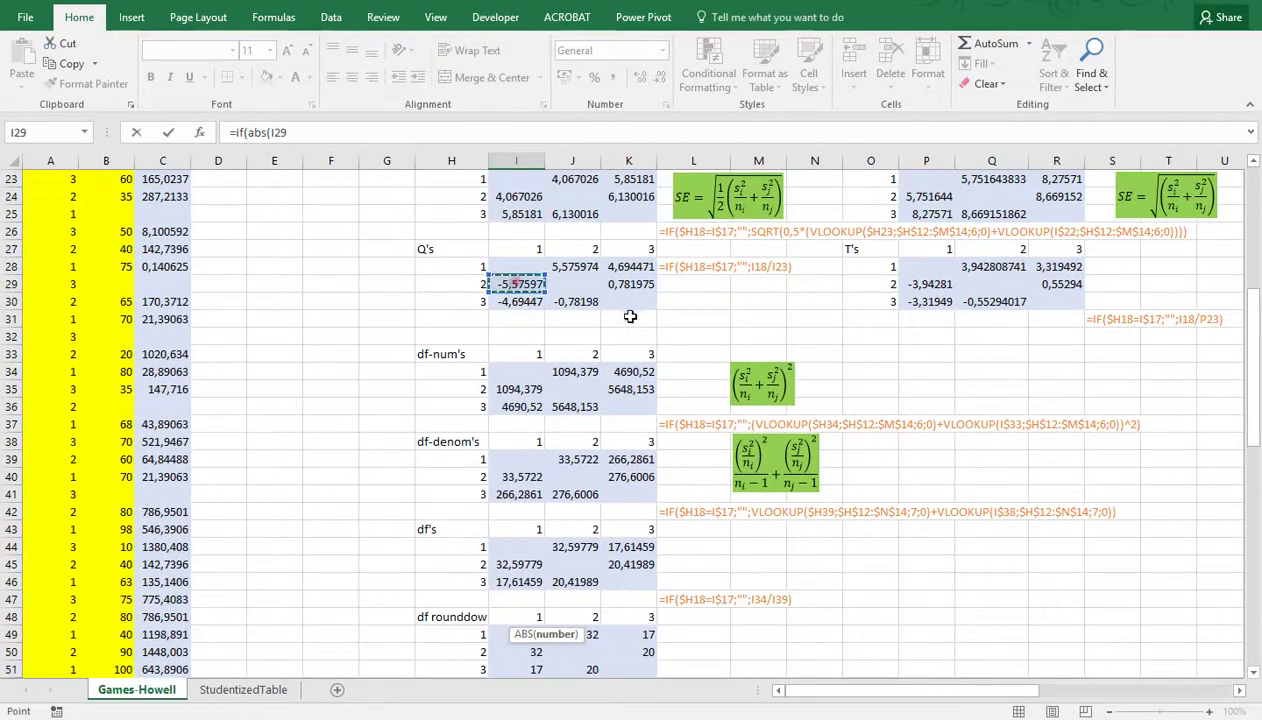
pyautogui.scroll(-7, 622, 378)
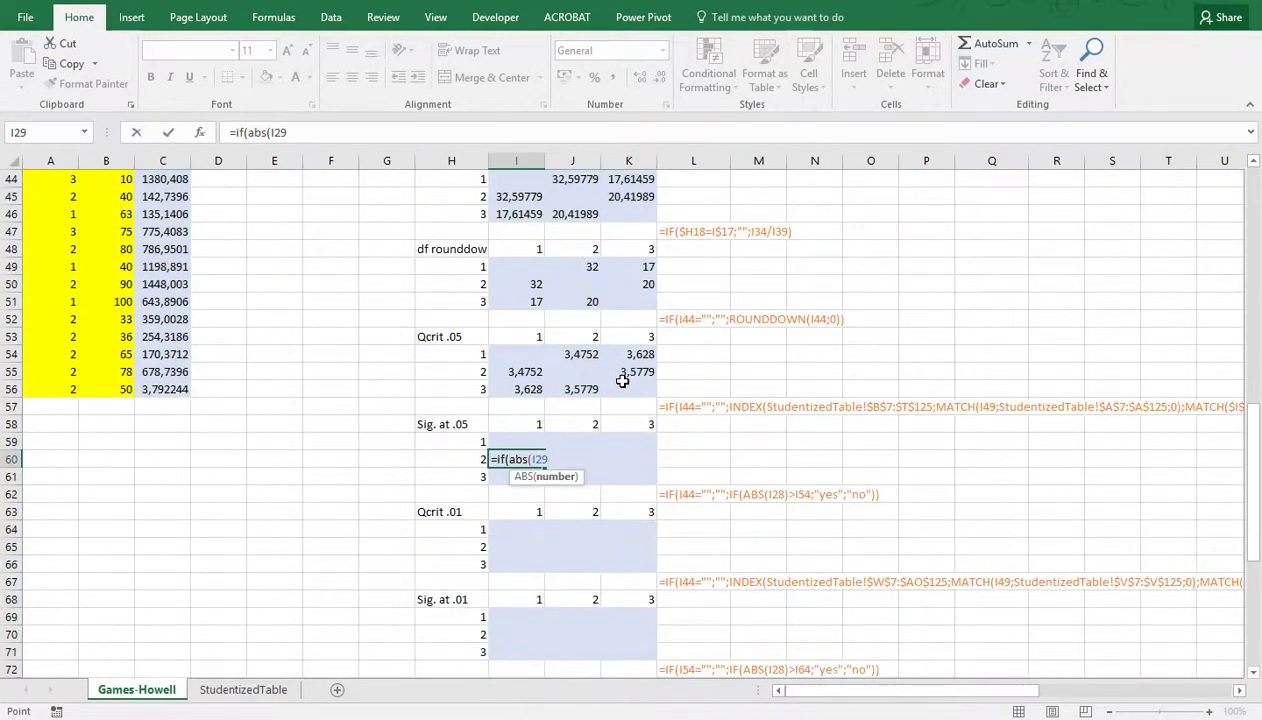
pyautogui.write(')>')
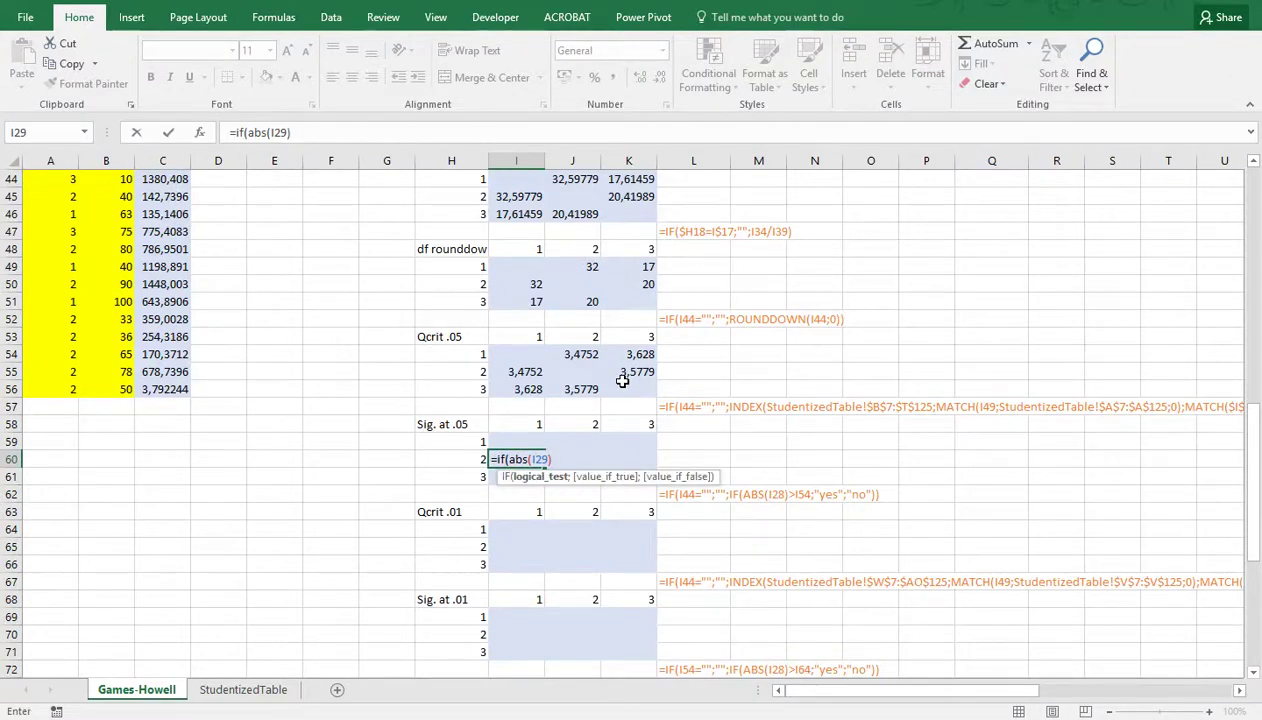
pyautogui.click(523, 372)
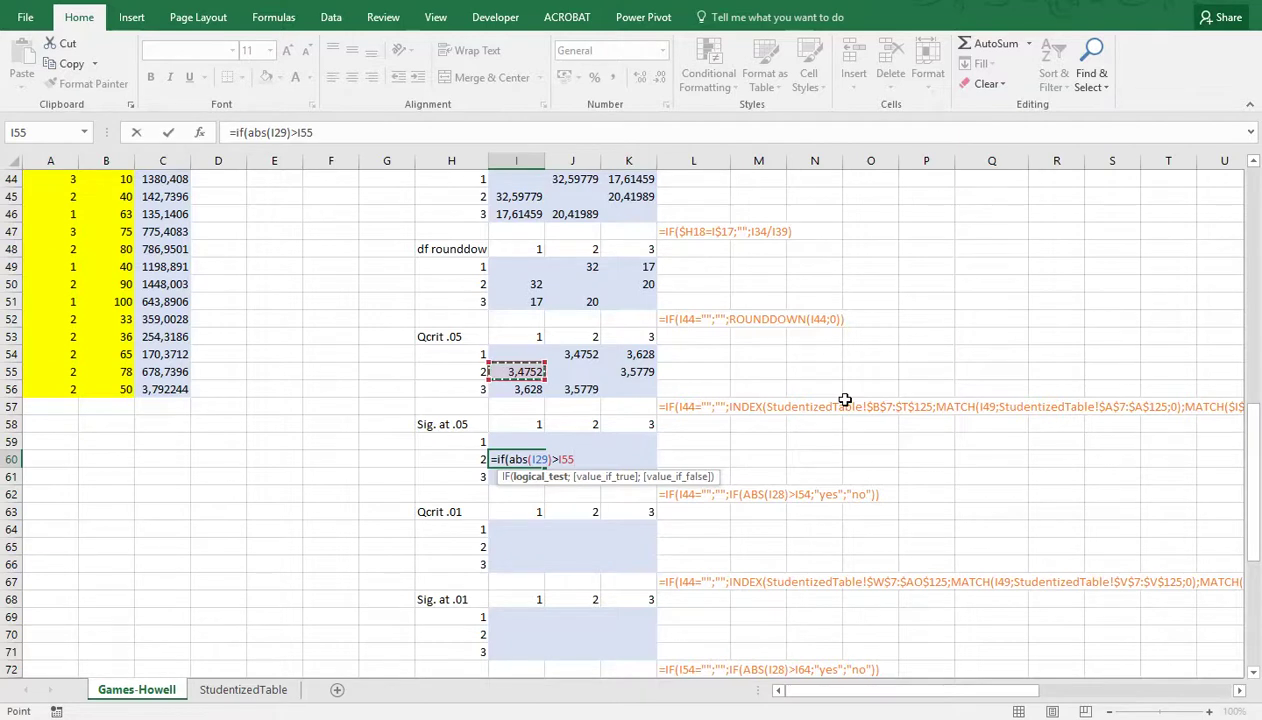
# Complete the I60 formula to return "yes" if the test is true and "no" otherwise
pyautogui.write(';"yes')
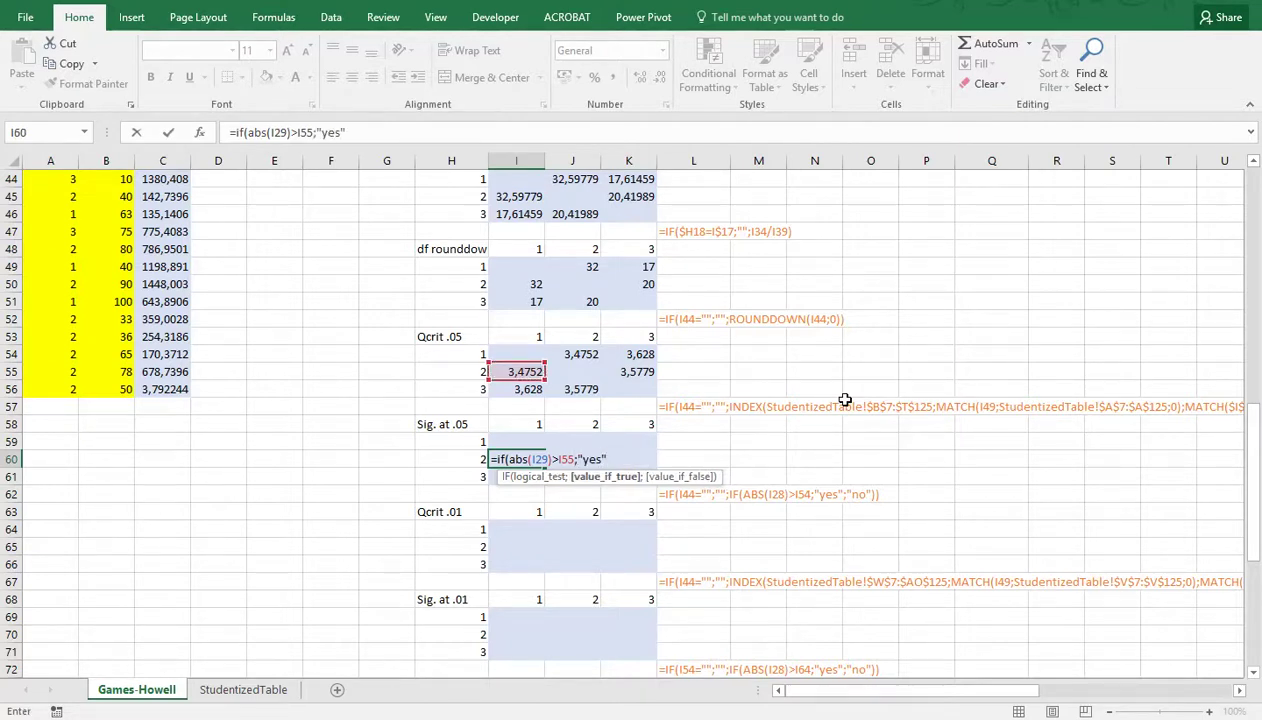
pyautogui.write('";')
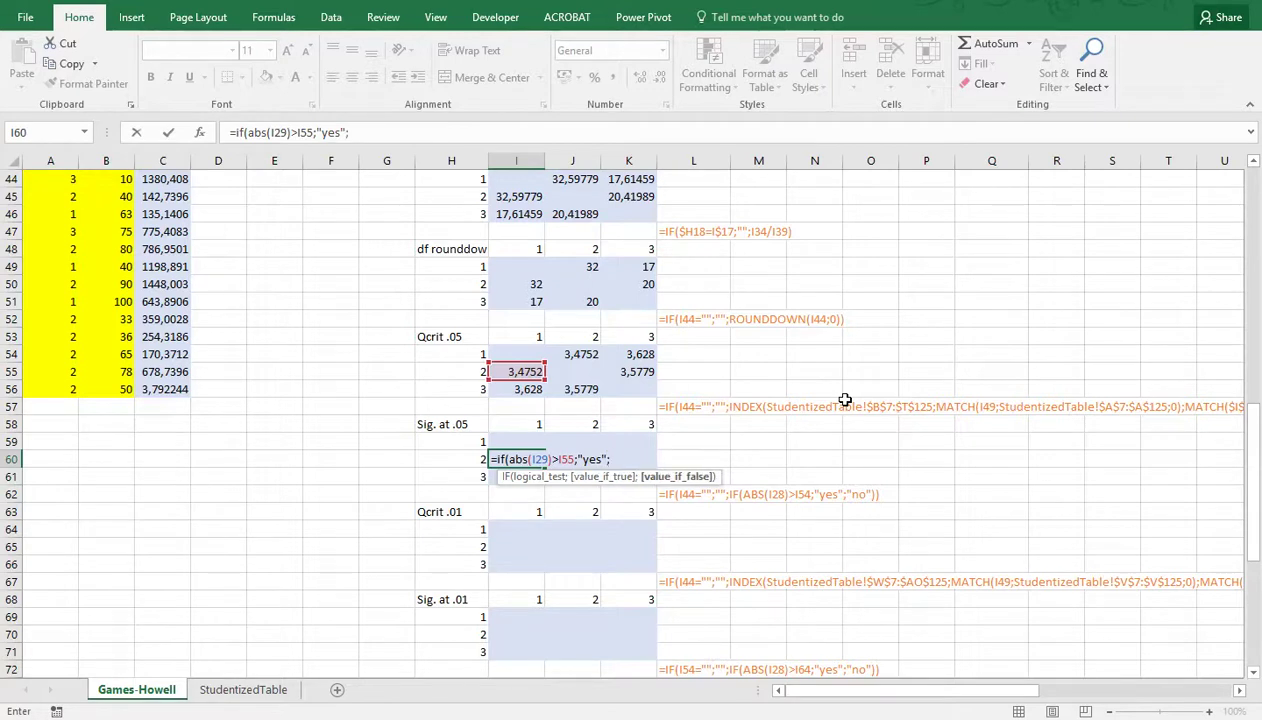
pyautogui.write('"no"')
pyautogui.press('Return')
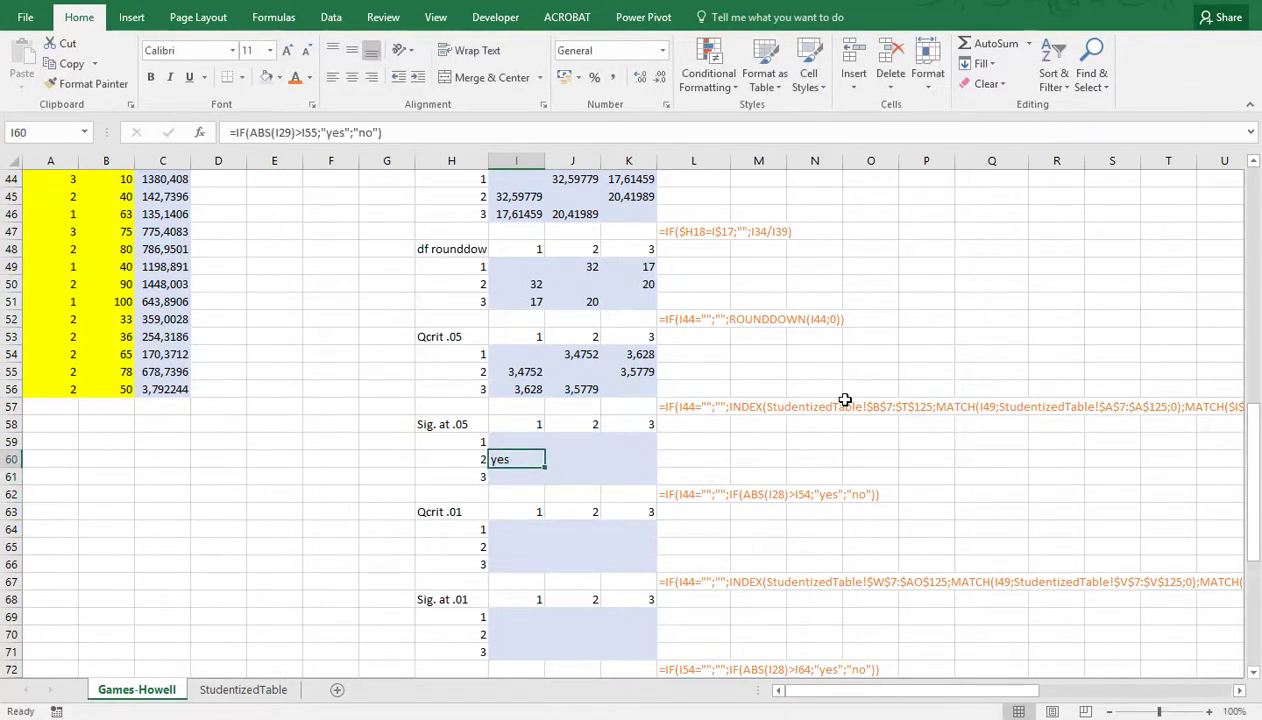
# Copy the opening condition =IF(I$17=$H19;""; from the formula in I55, leaving that cell unchanged
pyautogui.press('Up')
pyautogui.press('Up')
pyautogui.press('Up')
pyautogui.press('Up')
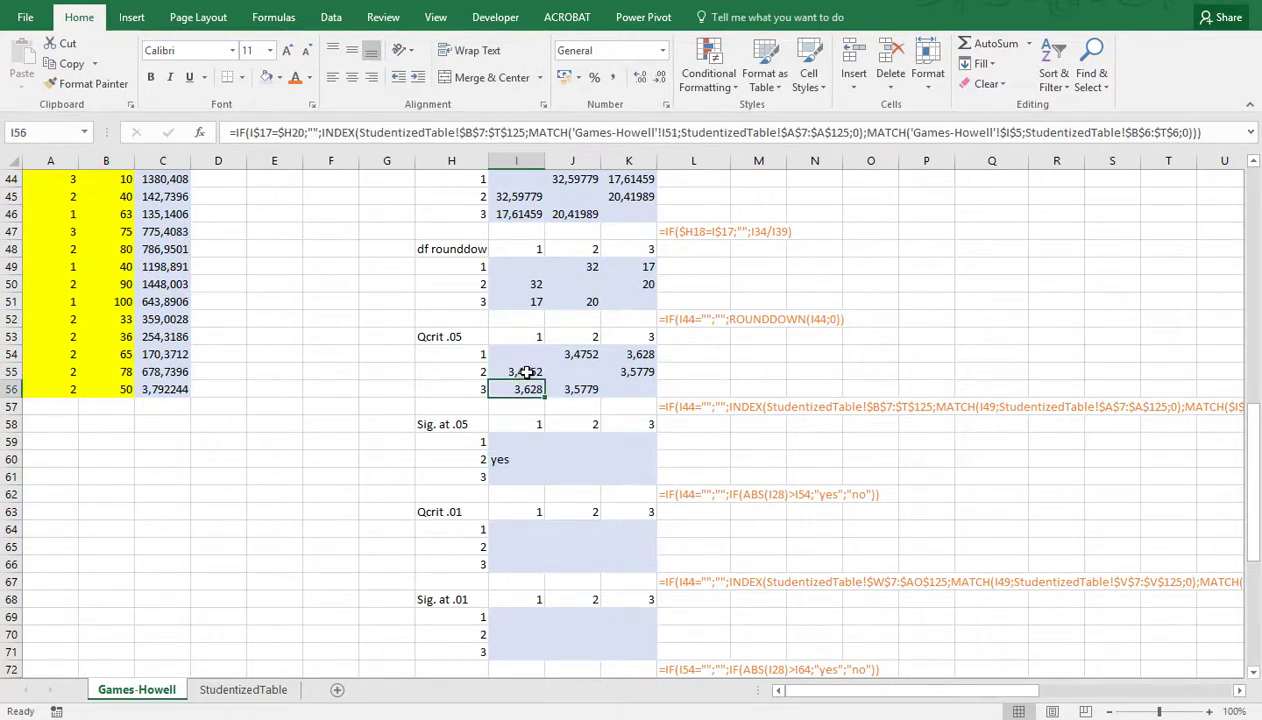
pyautogui.doubleClick(526, 372)
pyautogui.moveTo(583, 372); pyautogui.dragTo(491, 372)
pyautogui.hotkey('ctrl', 'c')
pyautogui.press('Escape')
# Insert the copied condition =IF(I$17=$H19;""; at the start of the I60 formula and add a closing parenthesis at its end
pyautogui.doubleClick(515, 459)
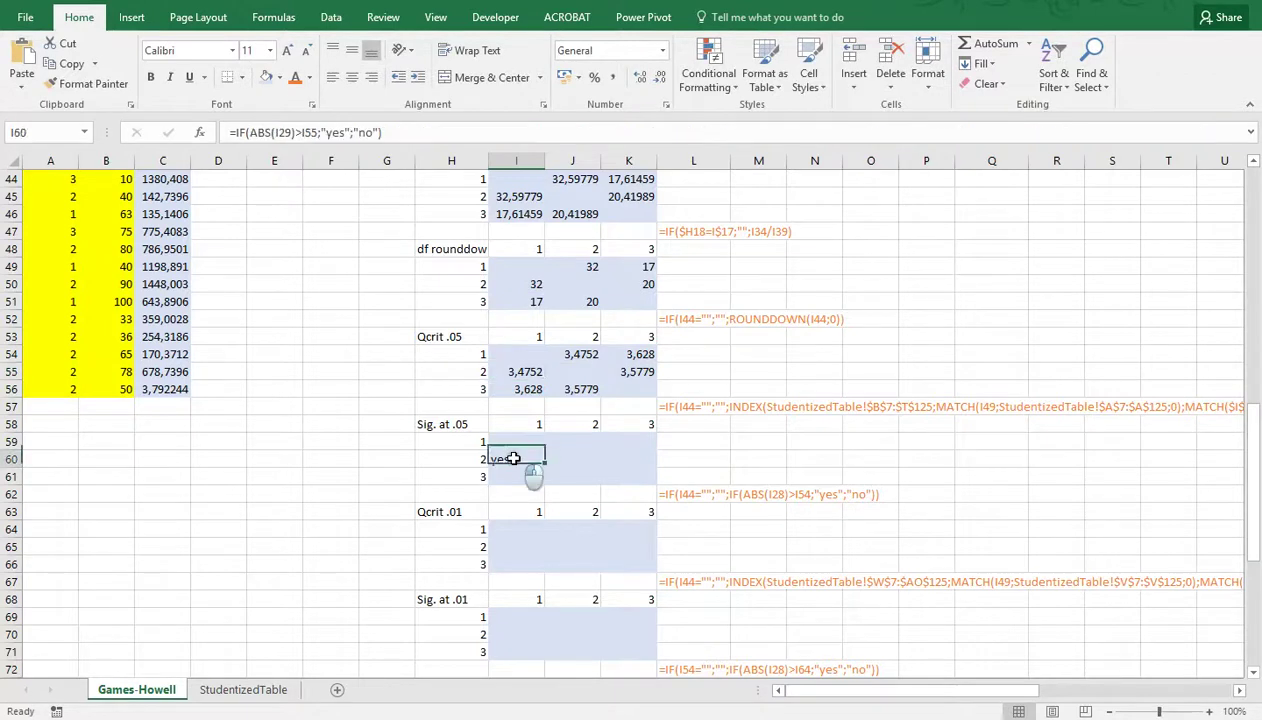
pyautogui.click(495, 459)
pyautogui.hotkey('ctrl', 'v')
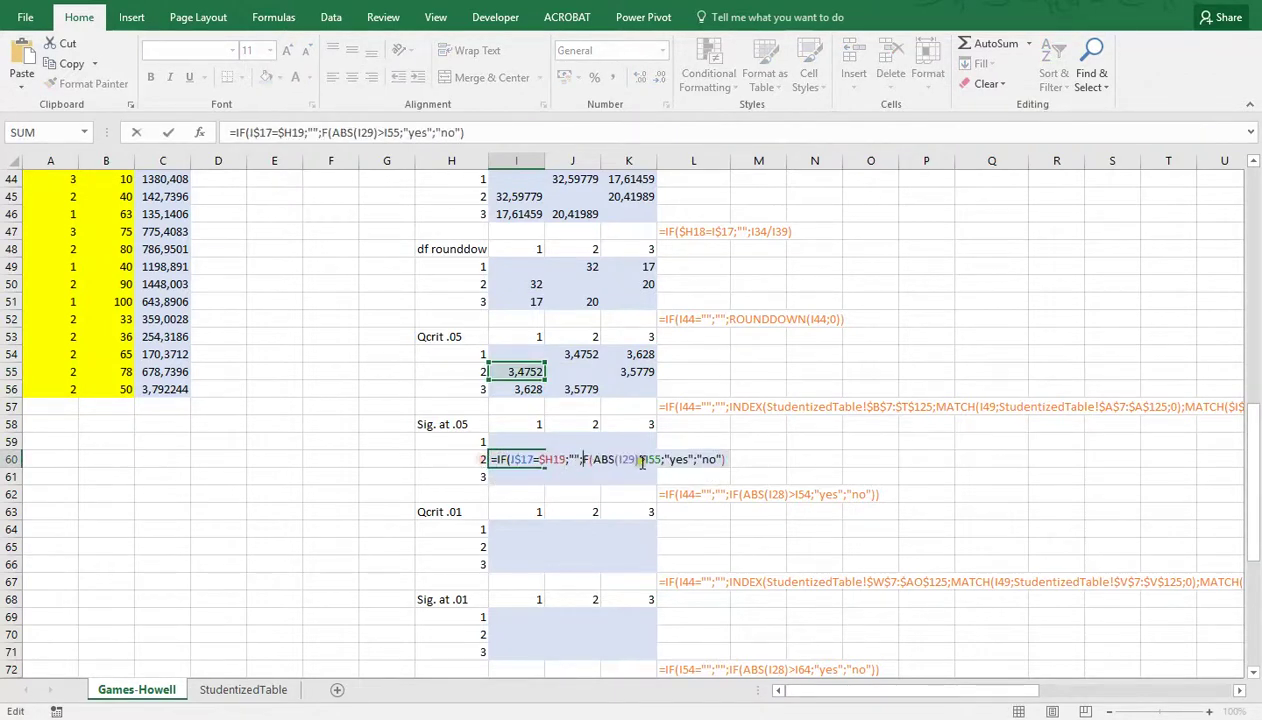
pyautogui.press('Return')
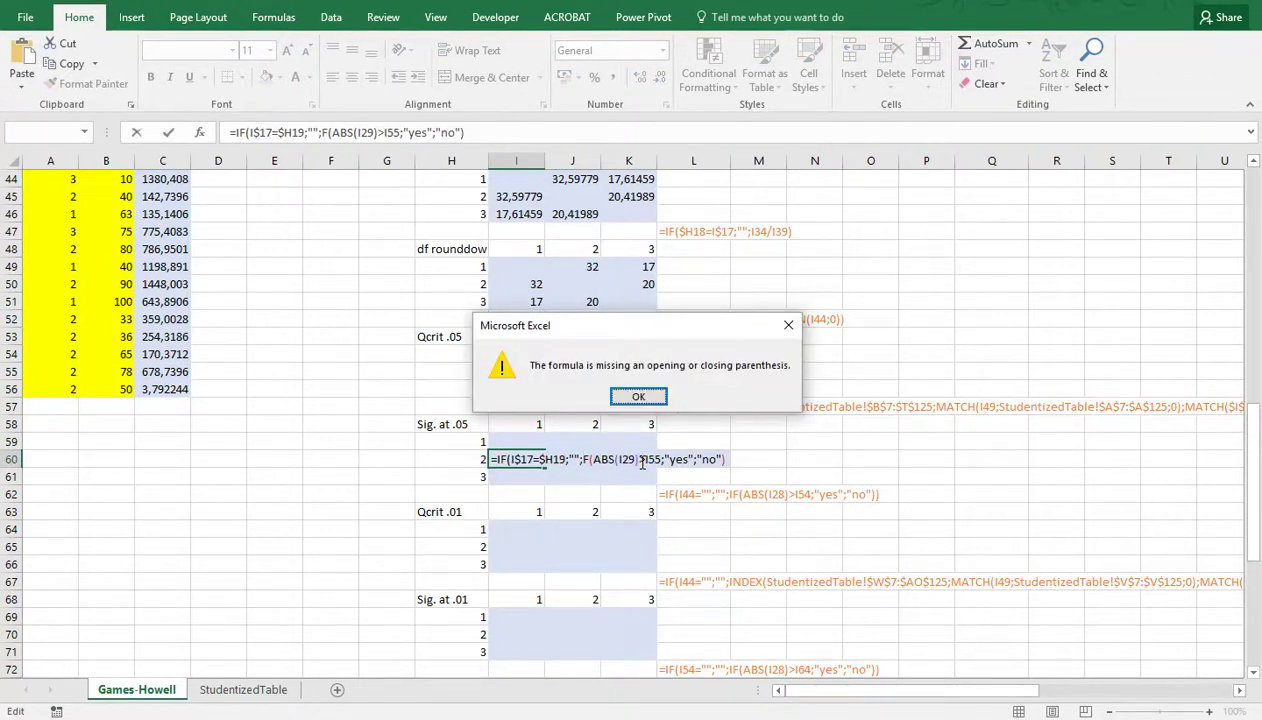
pyautogui.press('Return')
pyautogui.click(643, 463)
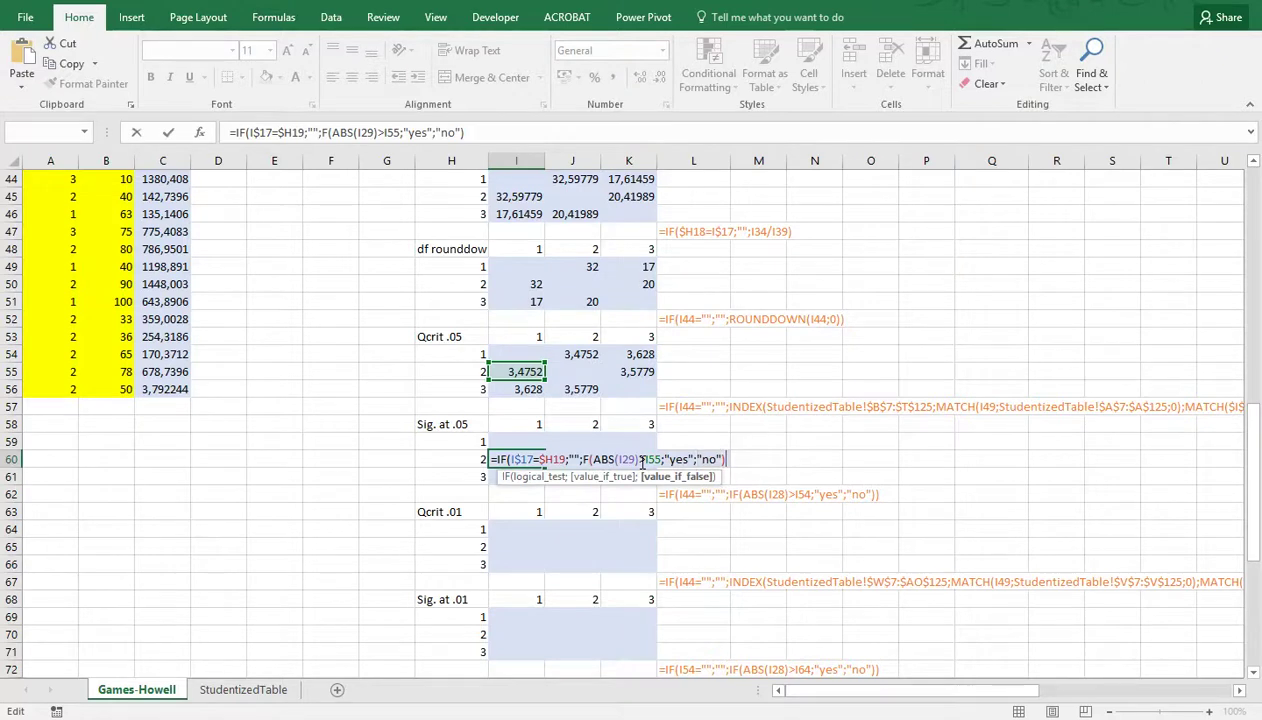
pyautogui.write(')')
pyautogui.hotkey('ctrl', 'Return')
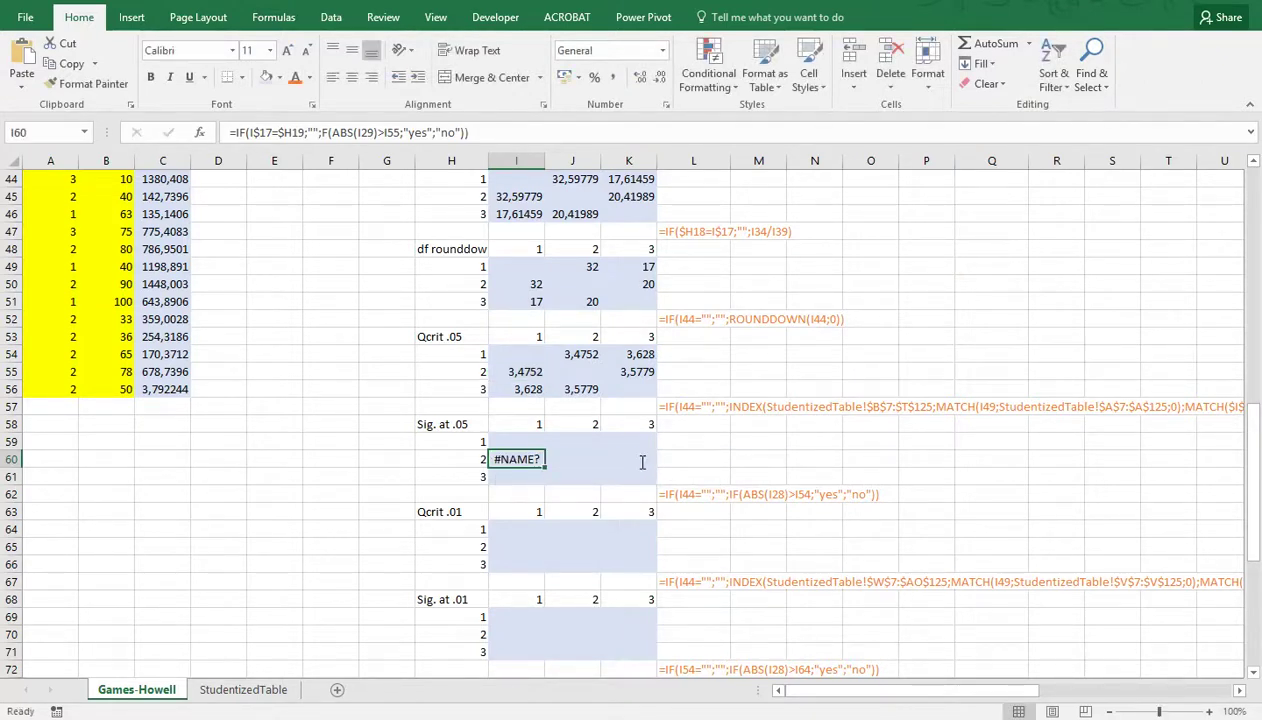
# Try to correct the I60 formula by deleting the stray F before (ABS(I29)
pyautogui.press('F2')
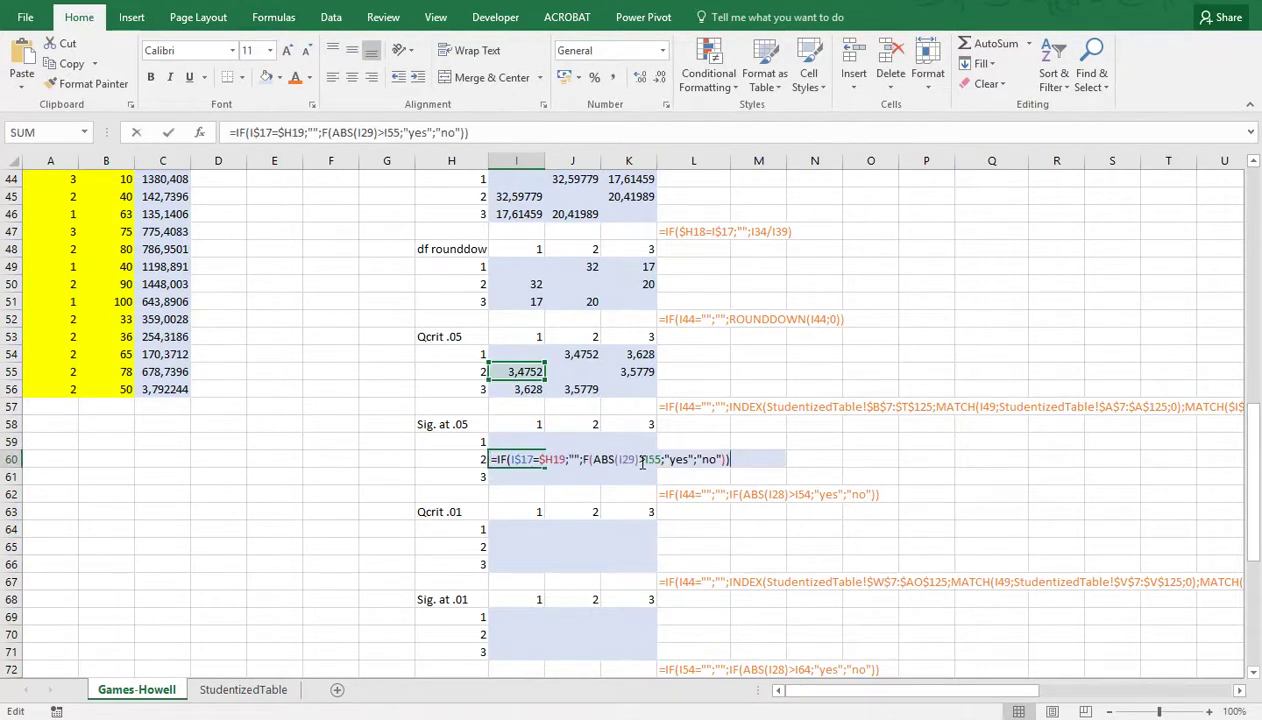
pyautogui.click(584, 460)
pyautogui.press('Delete')
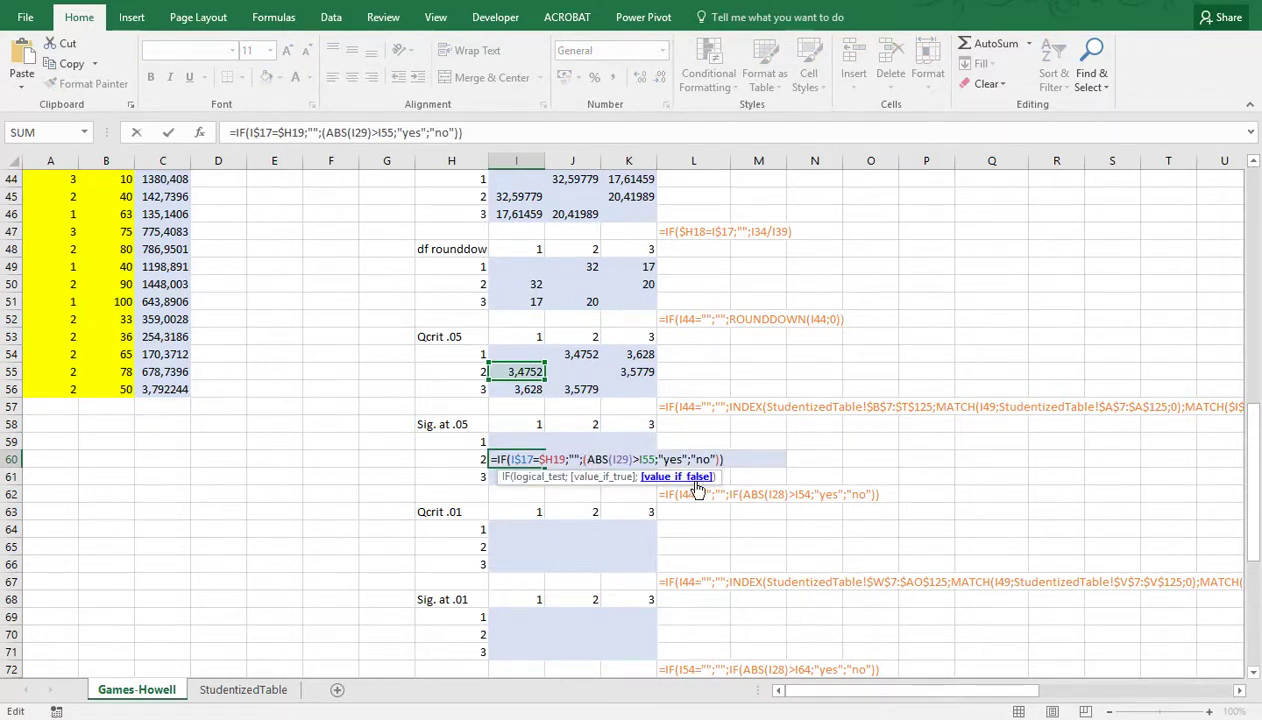
pyautogui.press('Return')
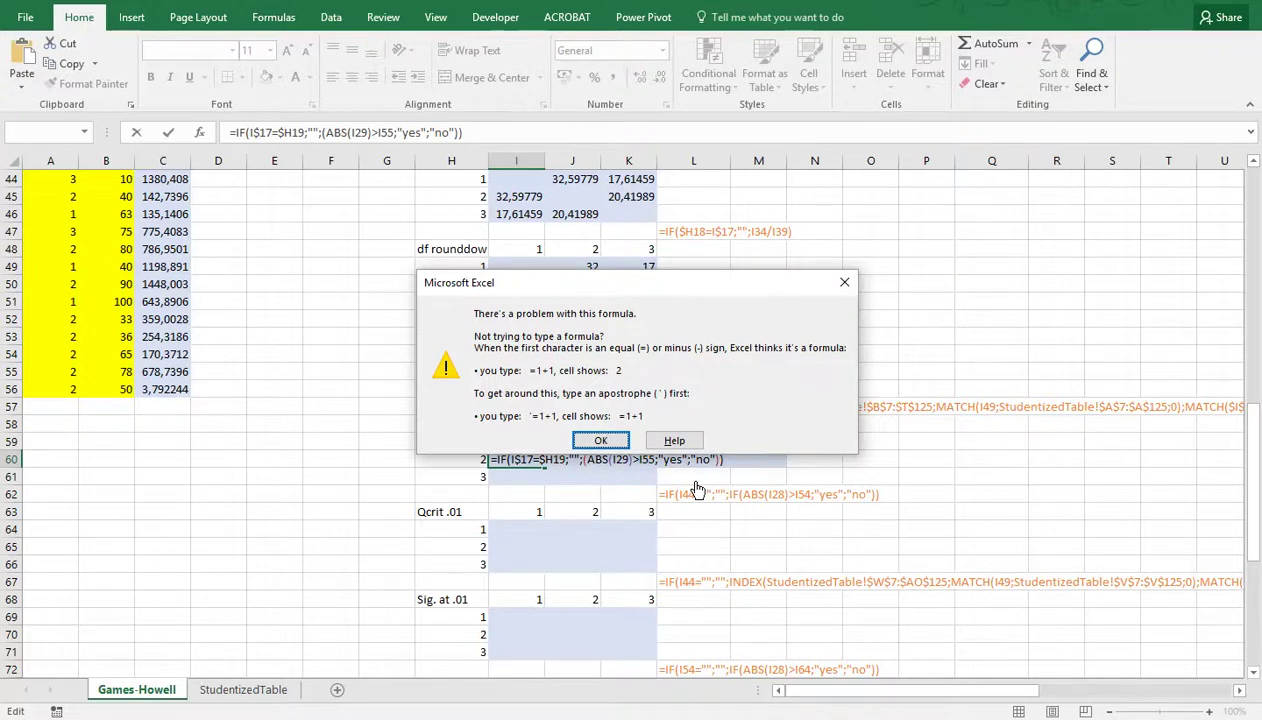
pyautogui.press('Return')
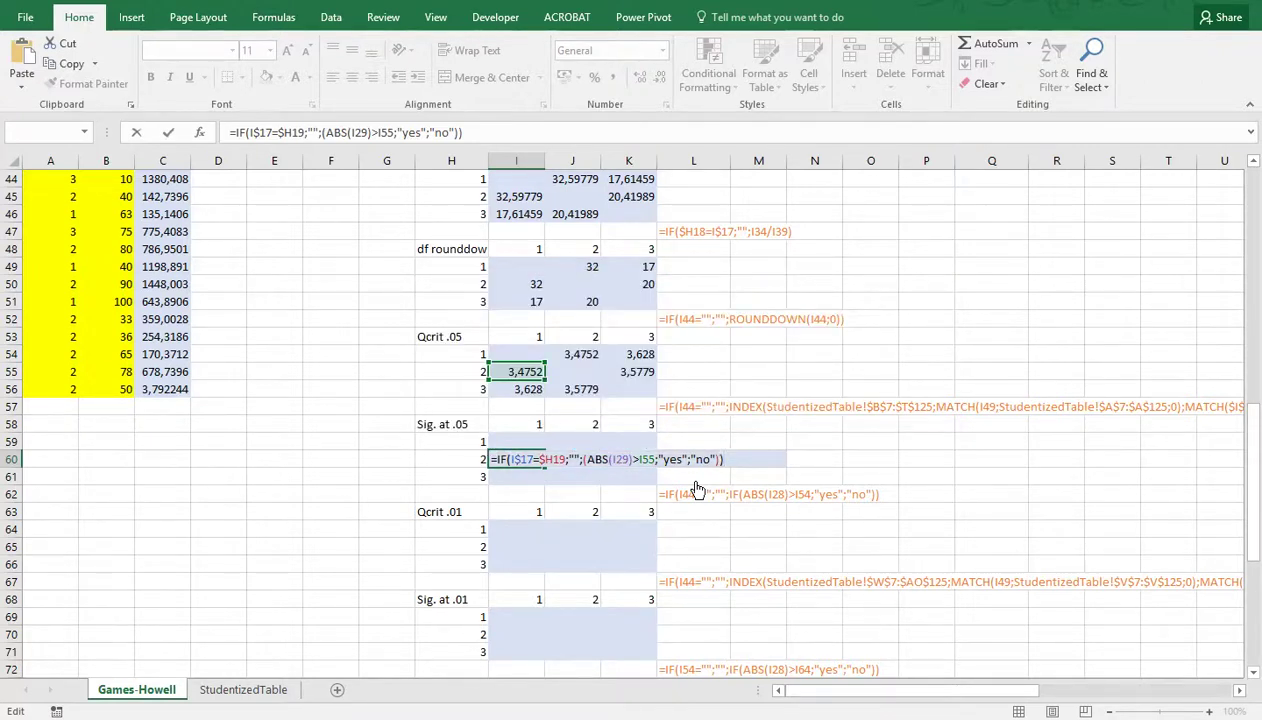
# Try to correct the I60 formula by removing the opening parenthesis before ABS(I29) and the last closing parenthesis
pyautogui.press('BackSpace')
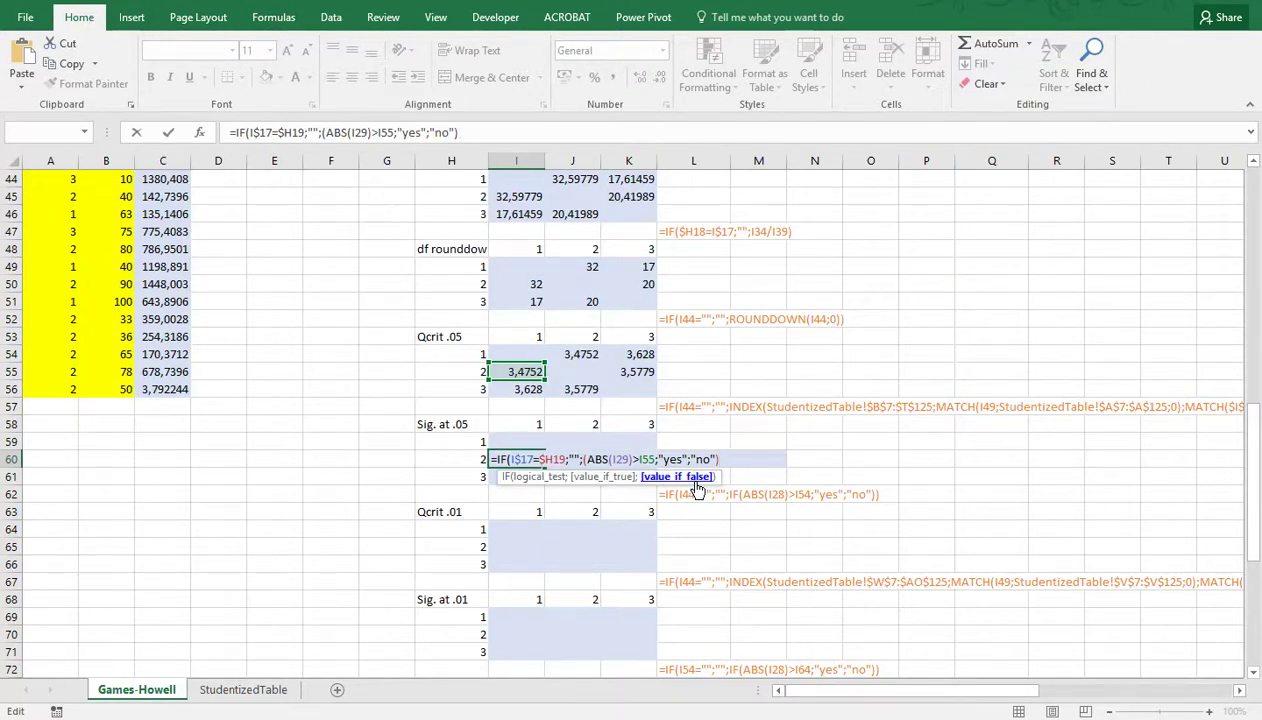
pyautogui.press('Left')
pyautogui.press('Left')
pyautogui.press('Left')
pyautogui.press('Left')
pyautogui.press('Left')
pyautogui.press('Left')
pyautogui.press('Left')
pyautogui.press('Left')
pyautogui.press('Left')
pyautogui.press('Left')
pyautogui.press('Left')
pyautogui.press('Left')
pyautogui.press('Left')
pyautogui.press('Delete')
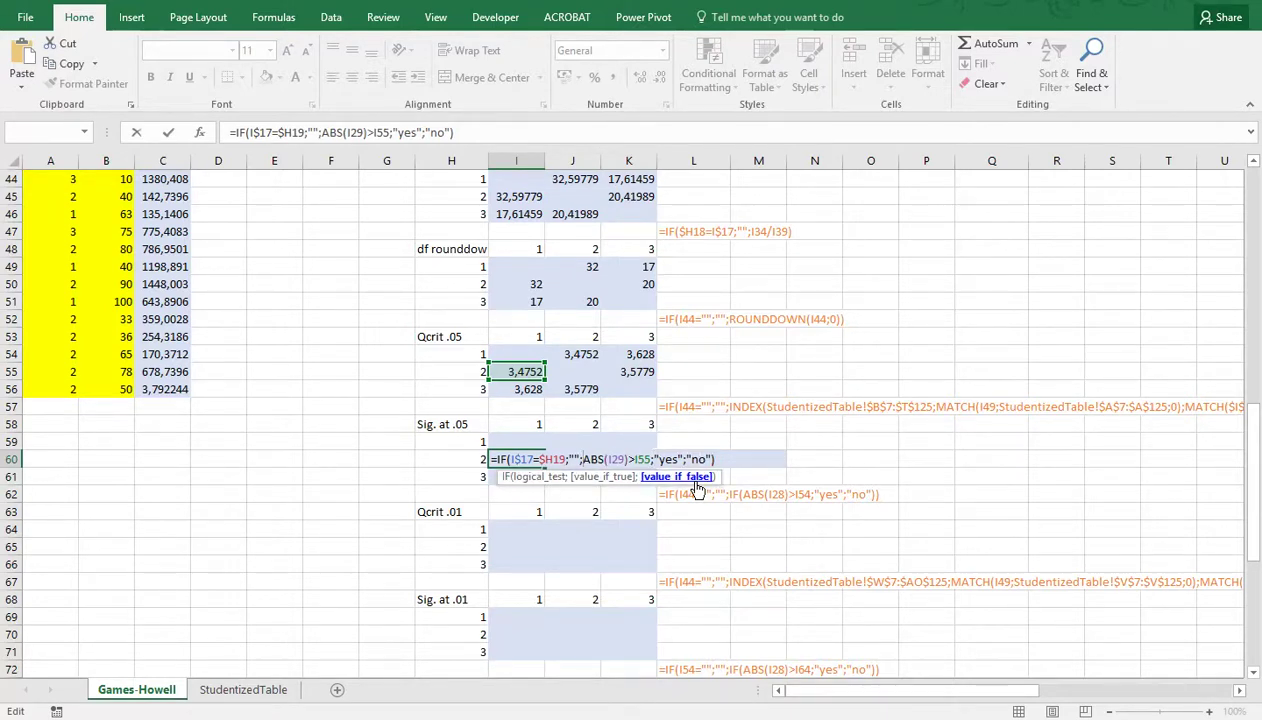
pyautogui.press('Return')
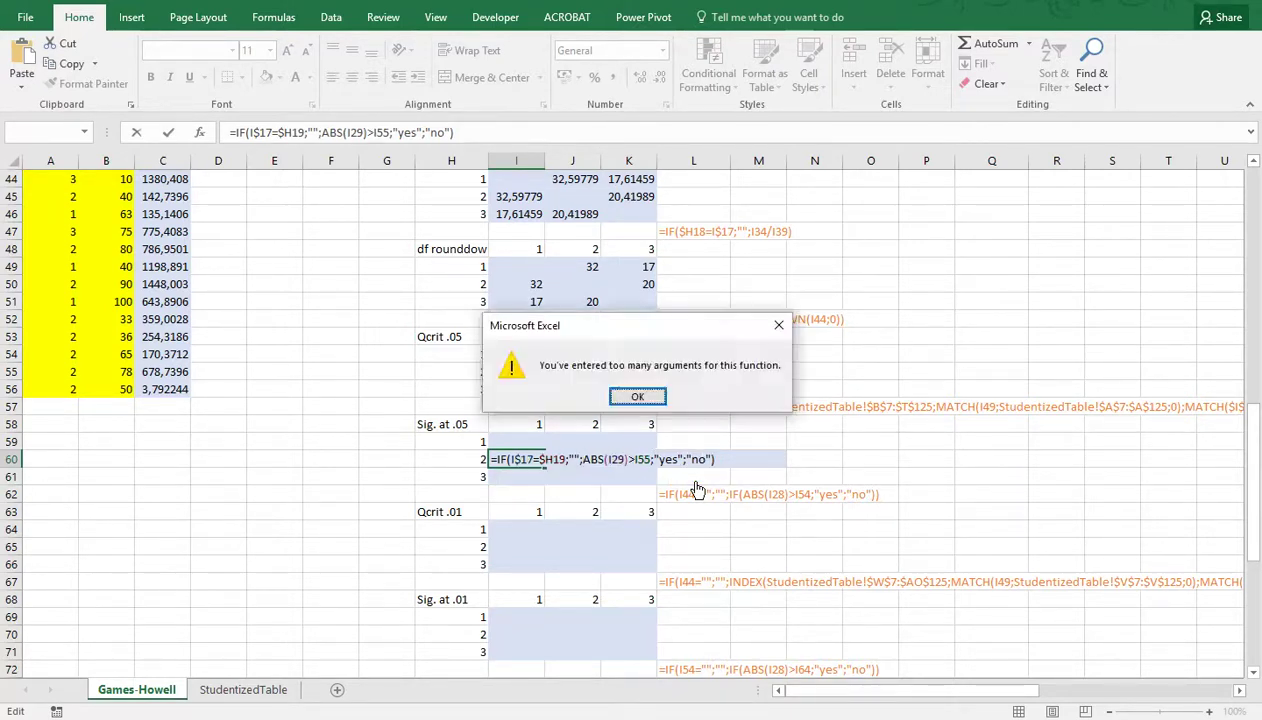
pyautogui.press('Return')
# Insert IF( before ABS(I29) and a final closing parenthesis so I60 reads =IF(I$17=$H19;"";IF(ABS(I29)>I55;"yes";"no"))
pyautogui.press('Right')
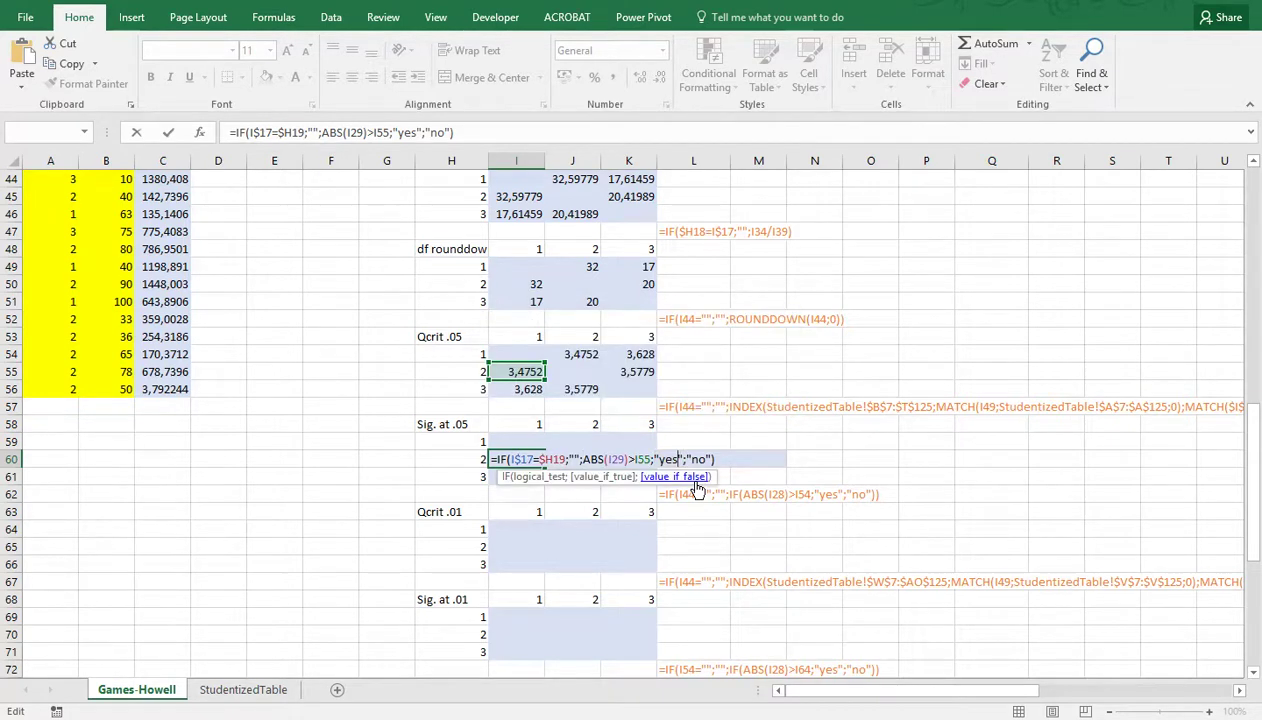
pyautogui.press('Left')
pyautogui.press('Left')
pyautogui.press('Left')
pyautogui.press('Left')
pyautogui.press('Left')
pyautogui.press('Left')
pyautogui.press('Left')
pyautogui.press('Left')
pyautogui.press('Left')
pyautogui.press('Left')
pyautogui.press('Left')
pyautogui.press('Left')
pyautogui.press('Left')
pyautogui.press('Left')
pyautogui.write('IF(')
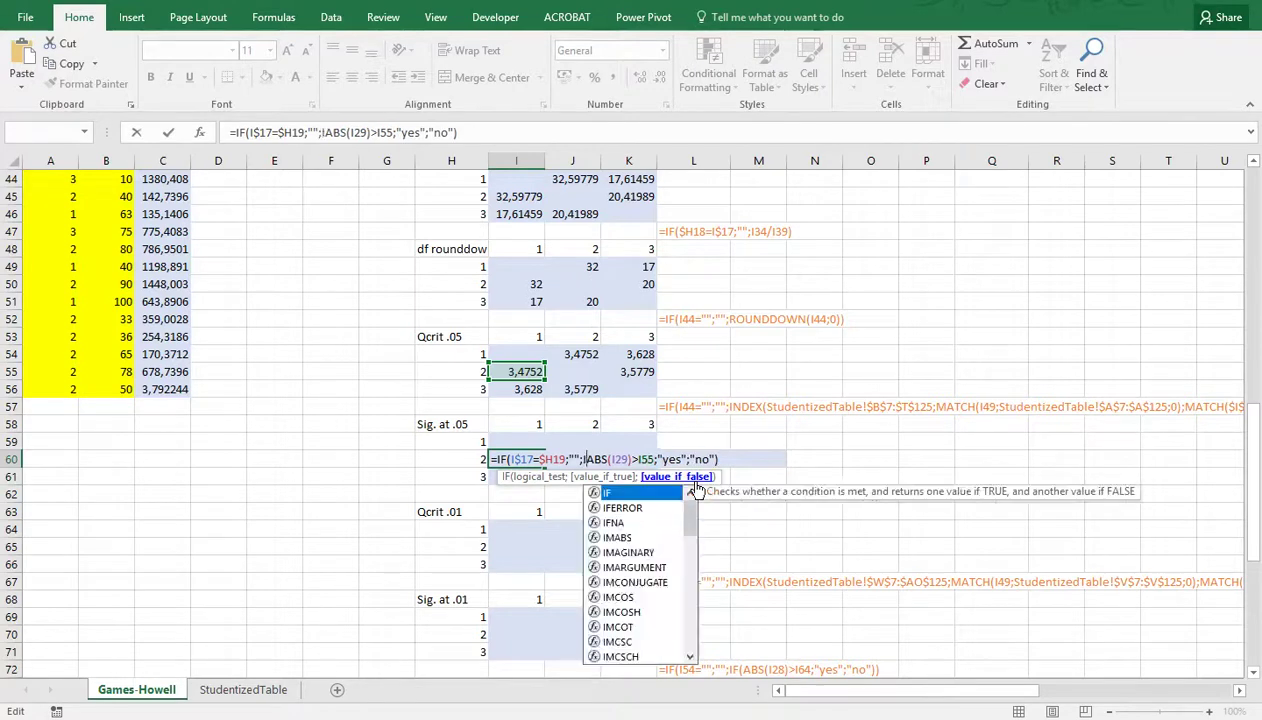
pyautogui.press('End')
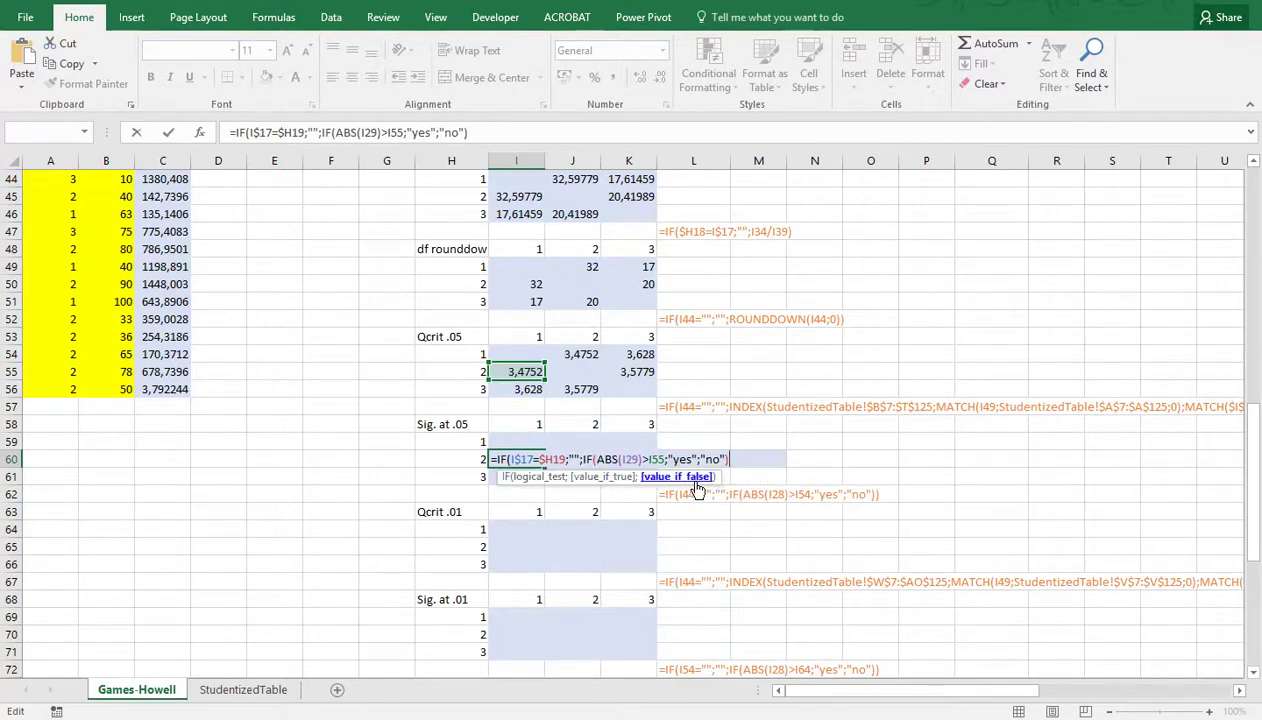
pyautogui.write(')')
pyautogui.press('Return')
# Copy the I60 formula to the whole Sig. at .05 table, I59:K61
pyautogui.press('Up')
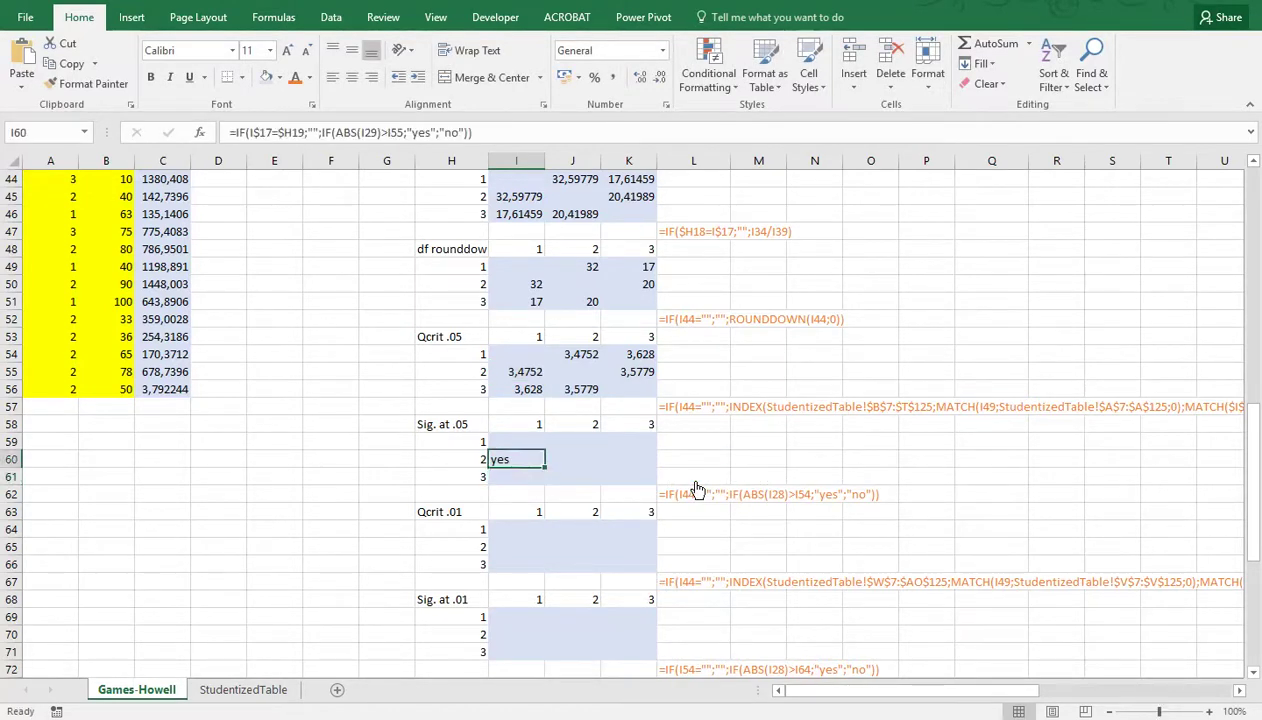
pyautogui.hotkey('ctrl', 'c')
pyautogui.moveTo(523, 443); pyautogui.dragTo(625, 472)
pyautogui.hotkey('ctrl', 'v')
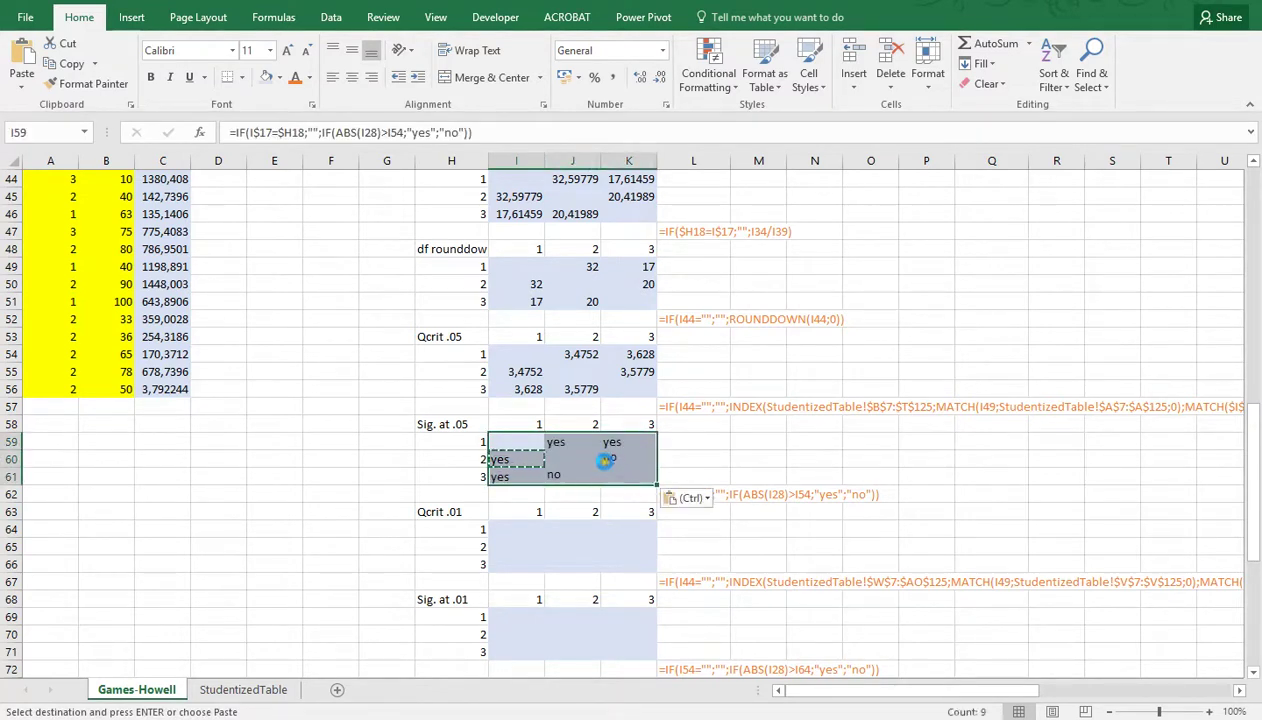
# Examine the Sig. at .05 table to see which pairs of groups differ significantly
pyautogui.click(519, 459)
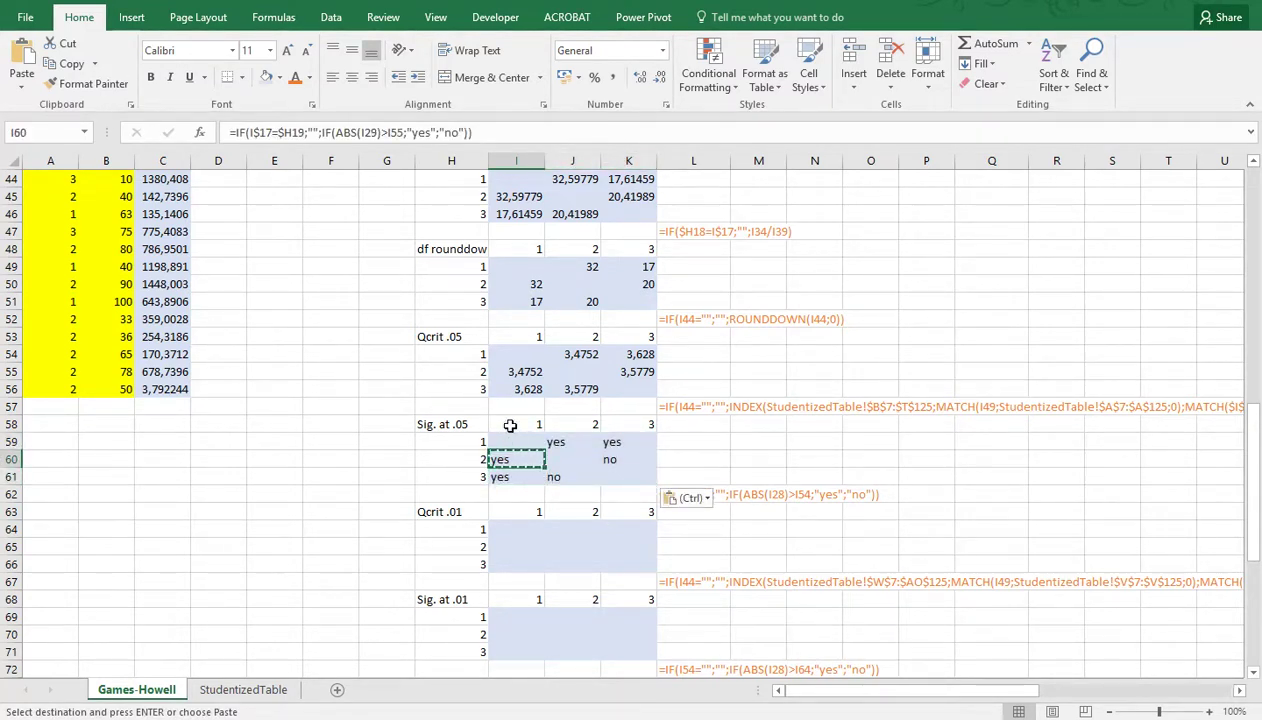
pyautogui.click(510, 425)
pyautogui.click(511, 459)
pyautogui.click(511, 425)
pyautogui.click(515, 477)
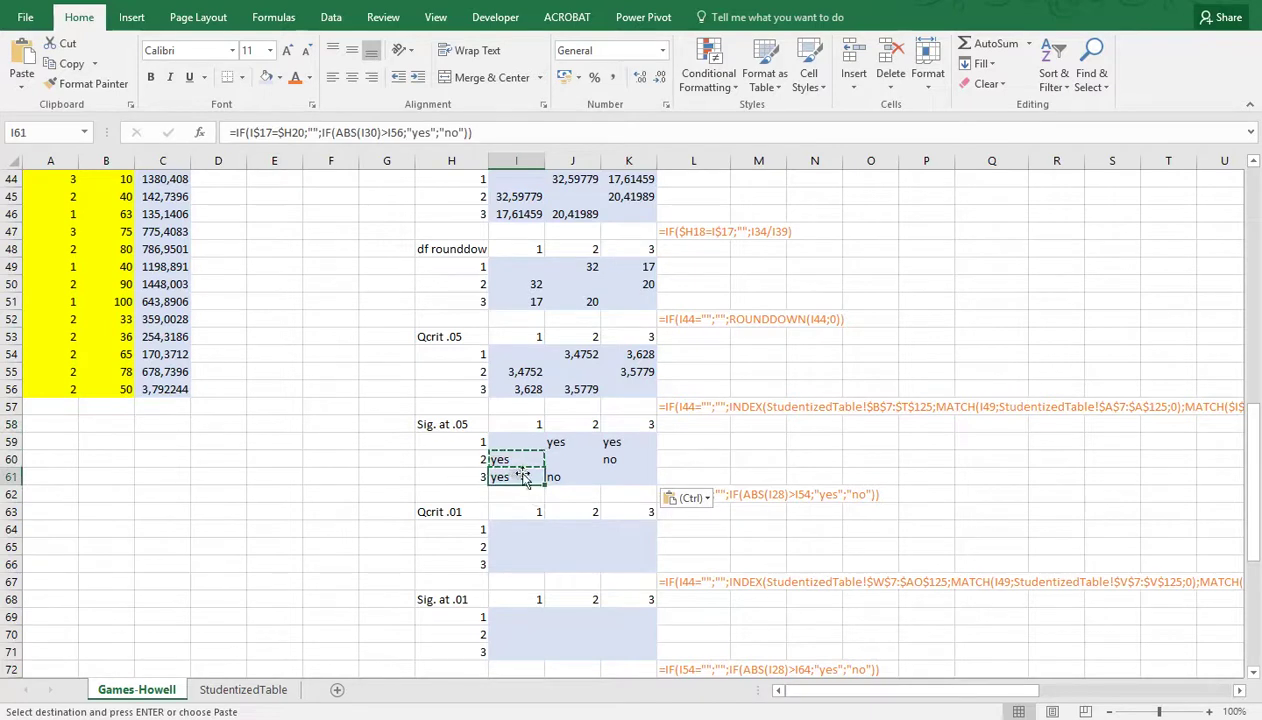
pyautogui.click(577, 426)
pyautogui.click(574, 444)
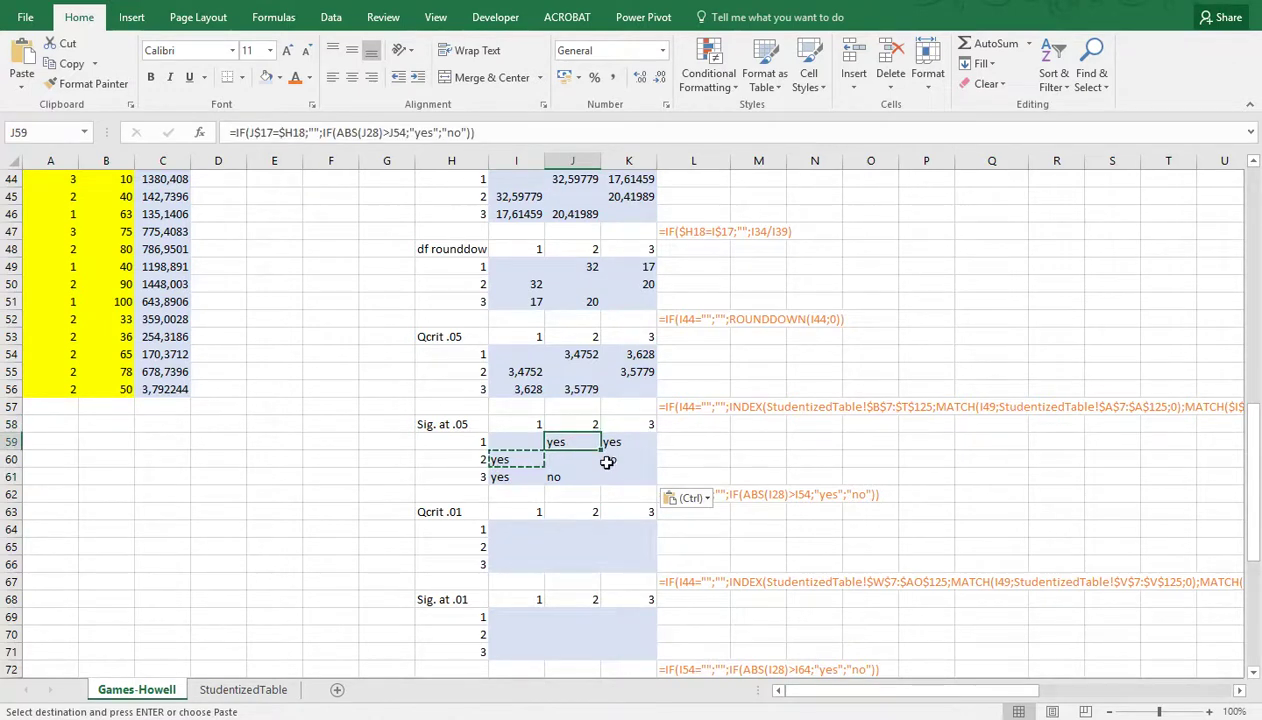
pyautogui.click(610, 462)
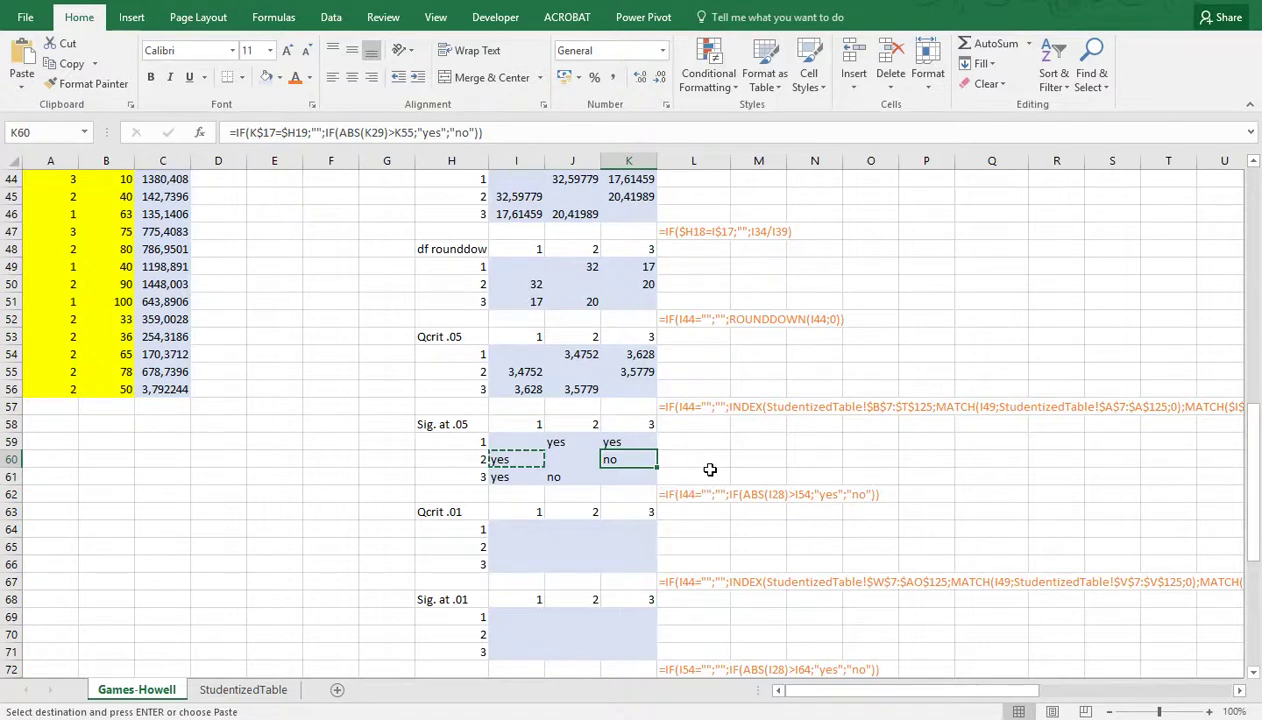
# Locate the .01-level table on the StudentizedTable sheet, and copy the full Qcrit .05 formula from I55 into I70, leaving I55 unchanged
pyautogui.scroll(-1, 710, 469)
pyautogui.click(516, 479)
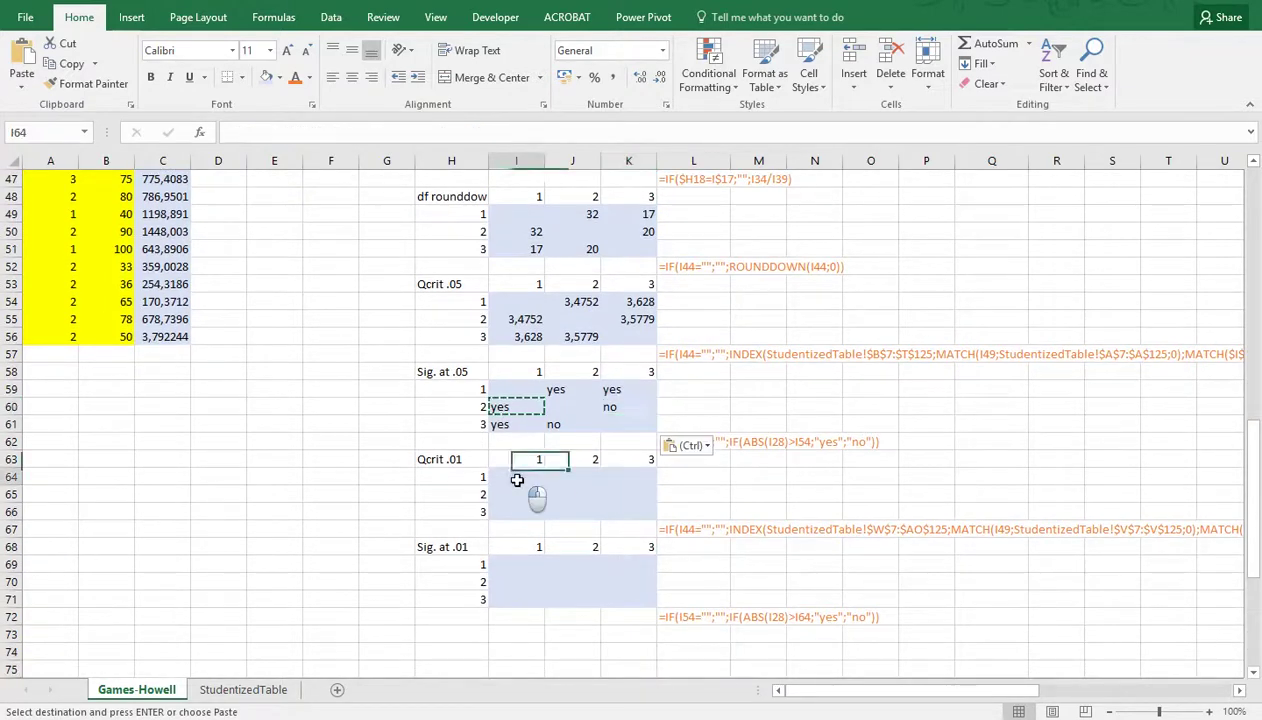
pyautogui.click(262, 690)
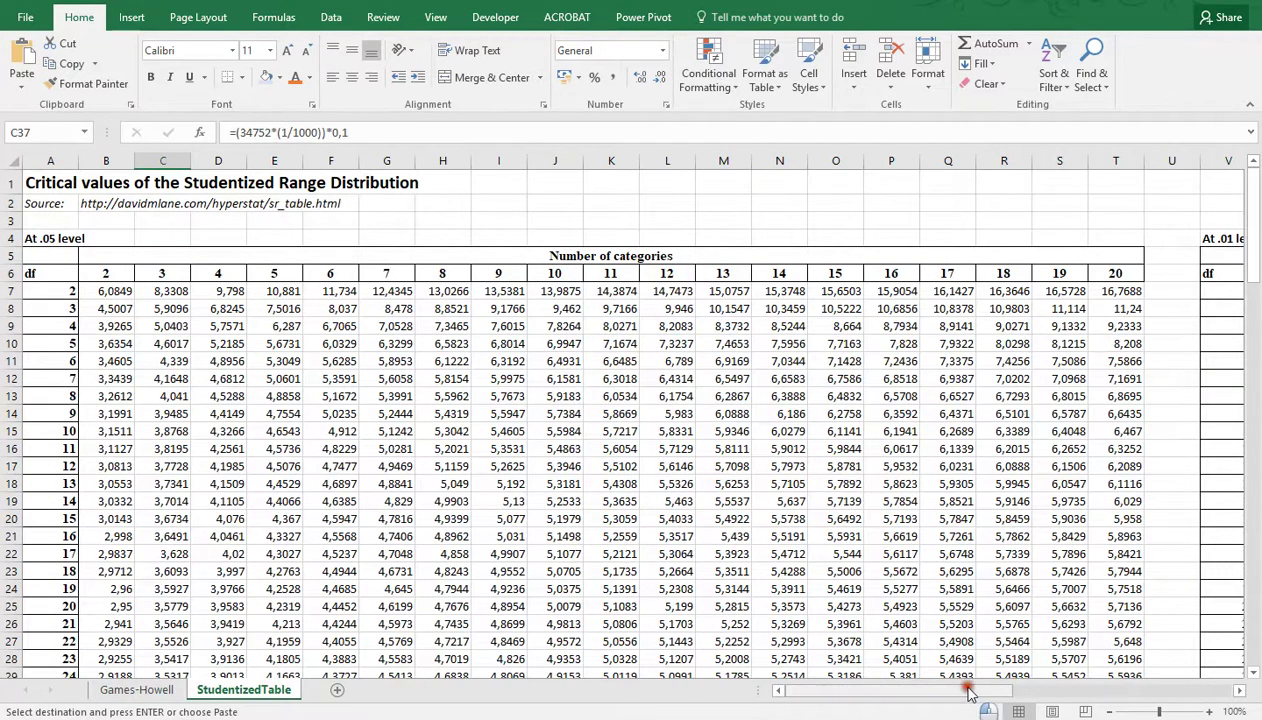
pyautogui.moveTo(966, 692); pyautogui.dragTo(1219, 697)
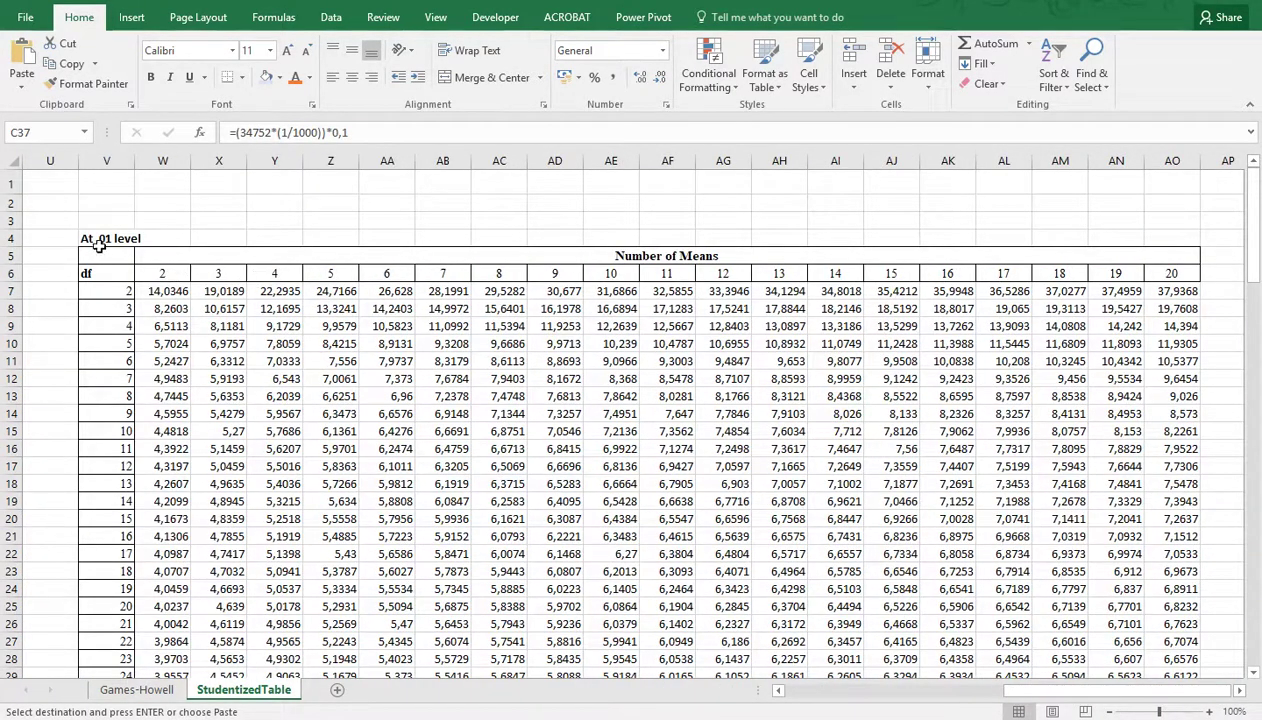
pyautogui.click(154, 694)
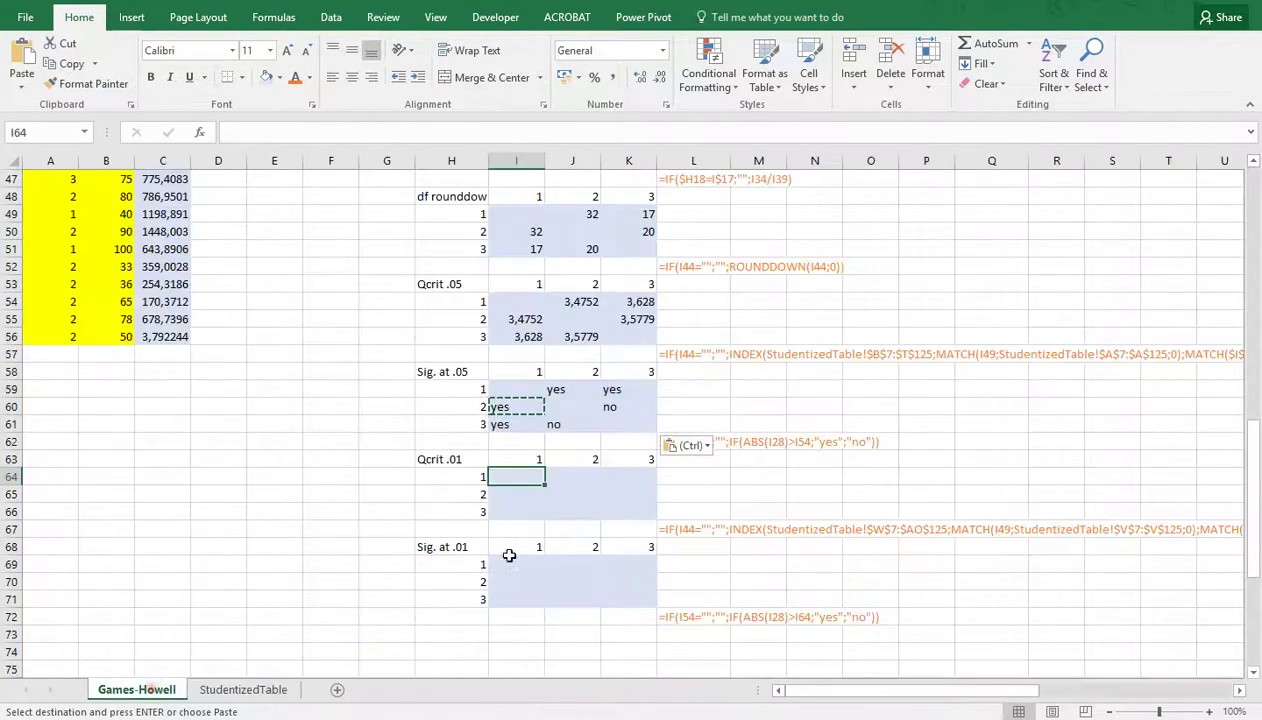
pyautogui.click(510, 319)
pyautogui.doubleClick(524, 318)
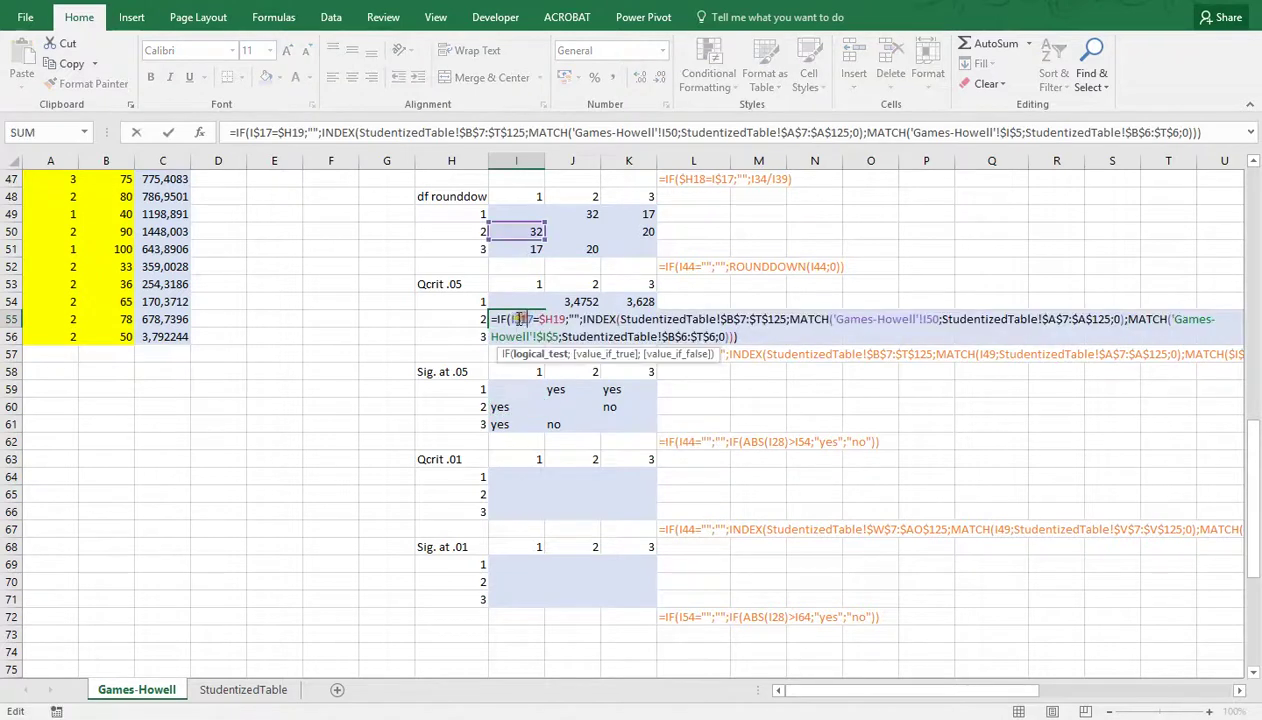
pyautogui.moveTo(492, 319); pyautogui.dragTo(830, 356)
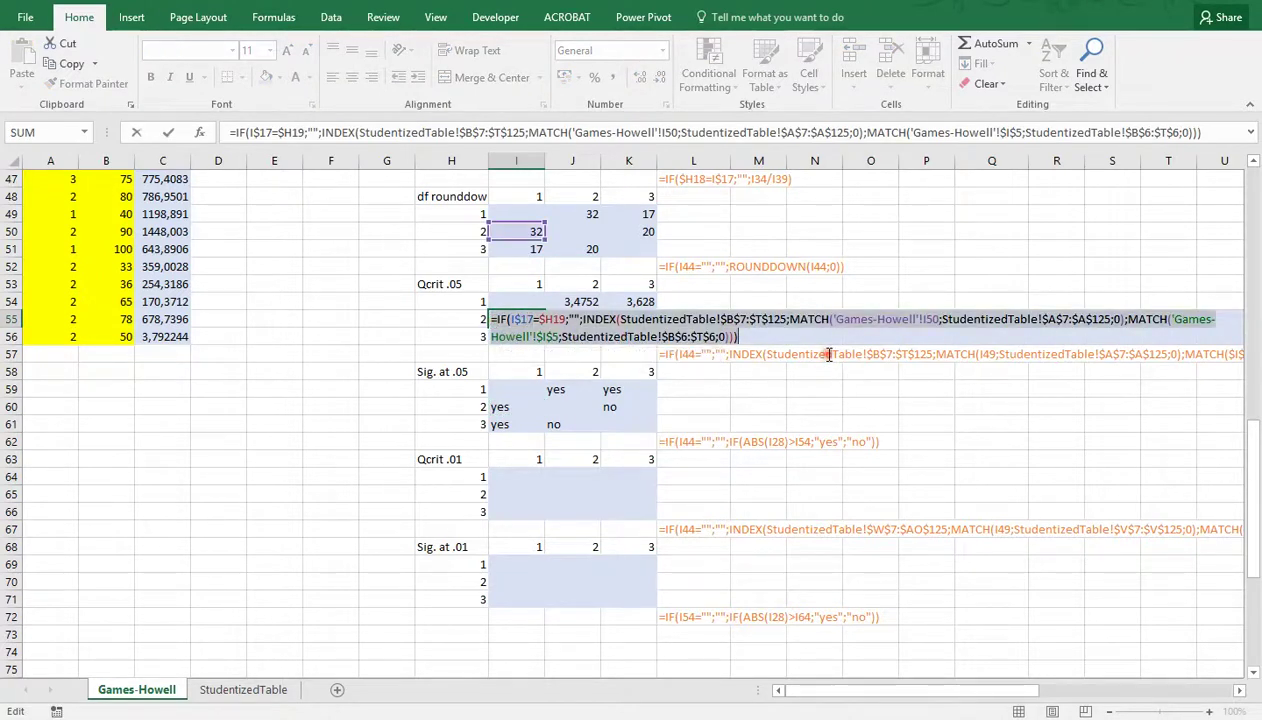
pyautogui.press('Escape')
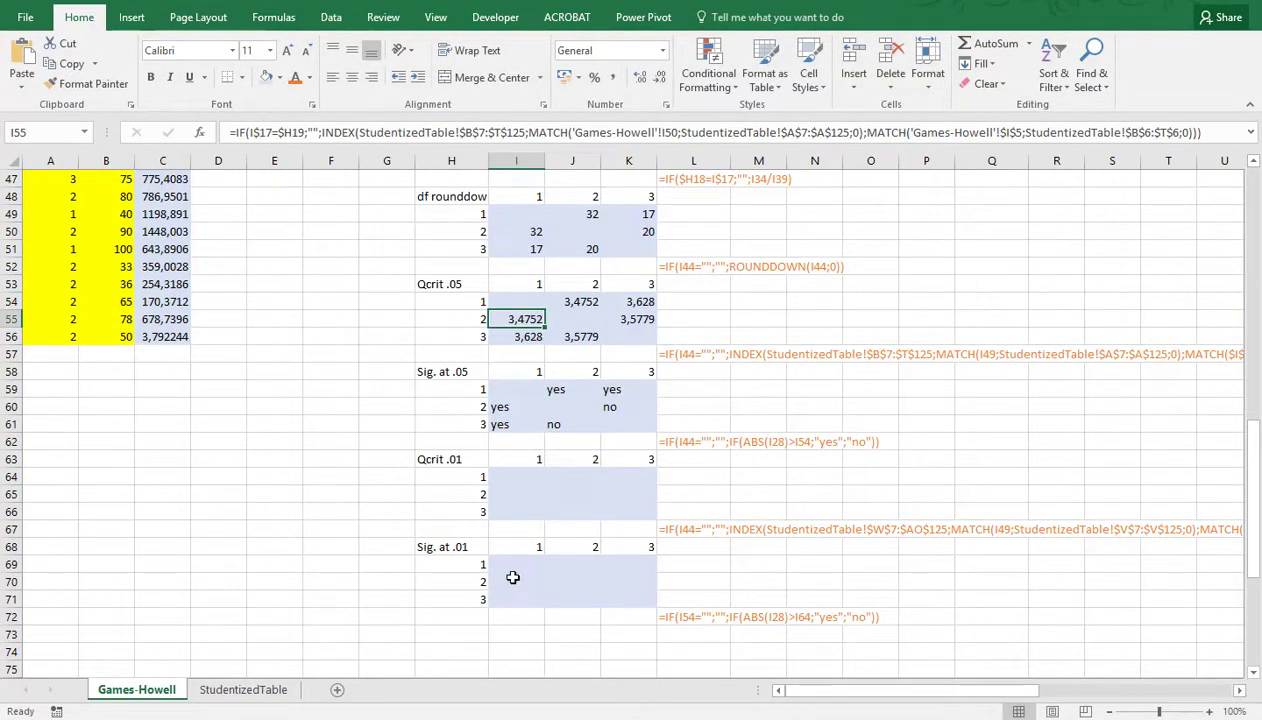
pyautogui.click(515, 581)
pyautogui.hotkey('ctrl', 'v')
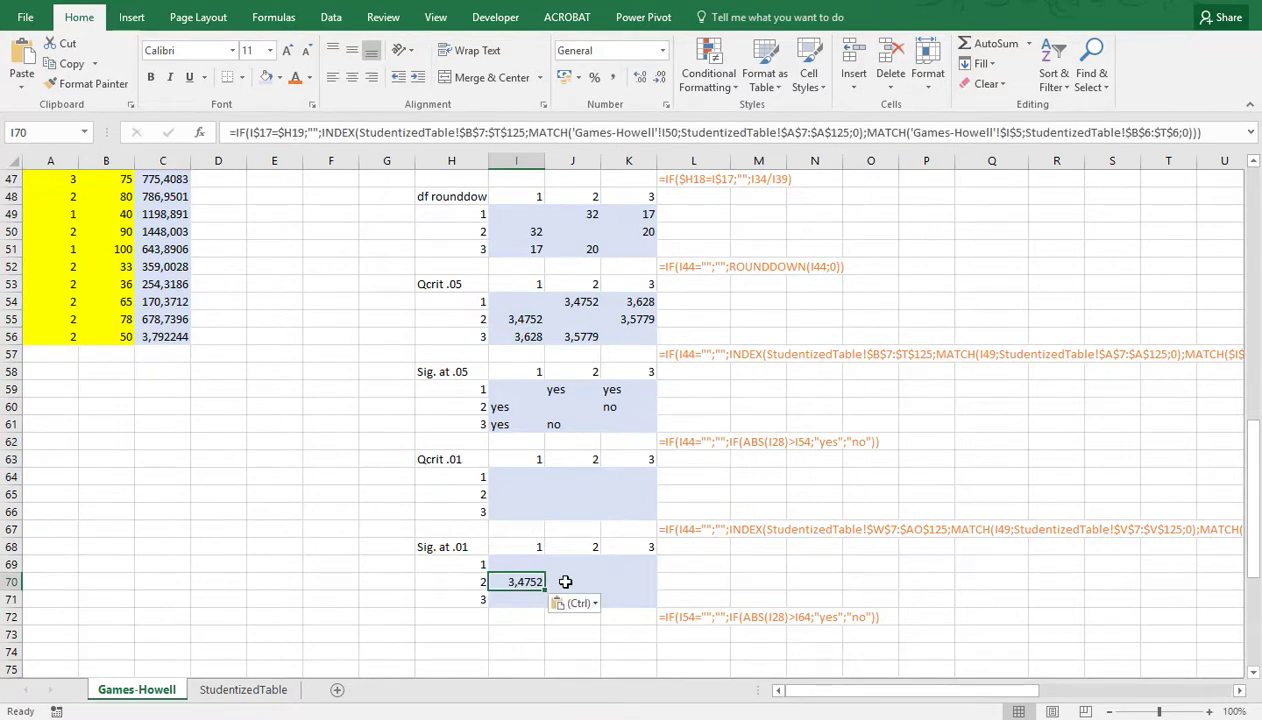
# Change the INDEX array in the I70 formula to the .01-level values, StudentizedTable!$W$7:$AO$125
pyautogui.click(220, 690)
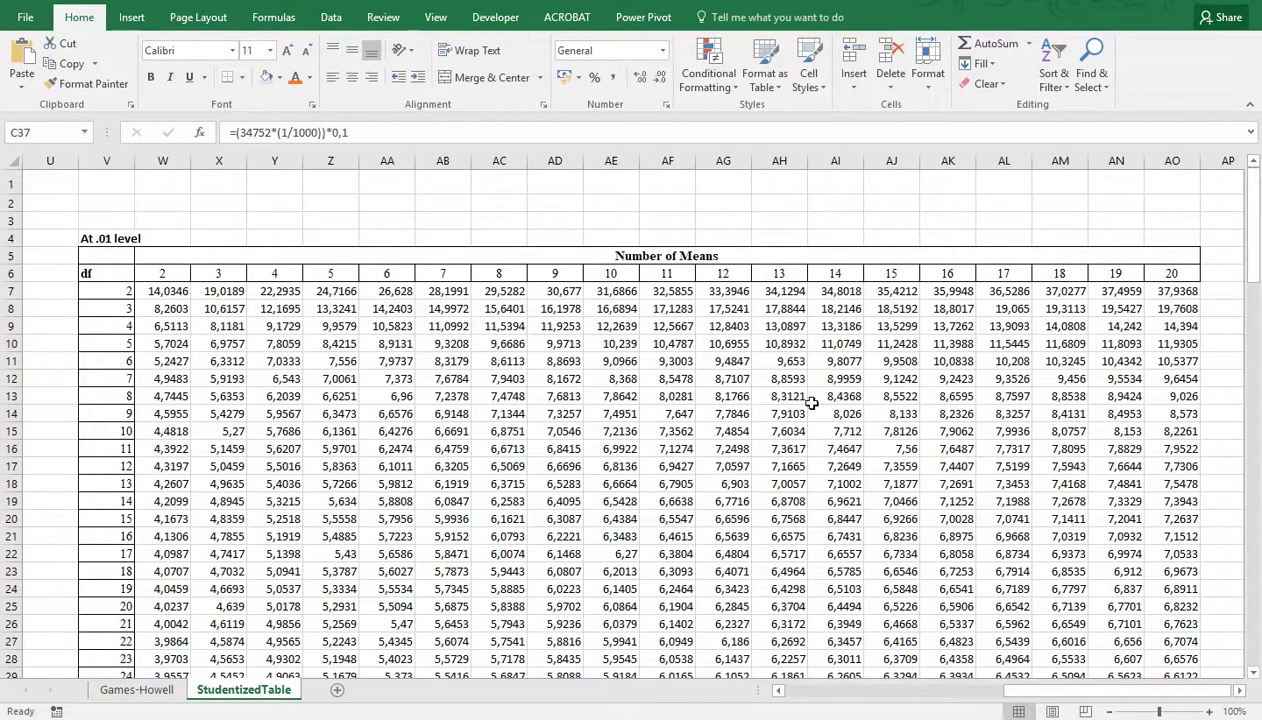
pyautogui.click(137, 690)
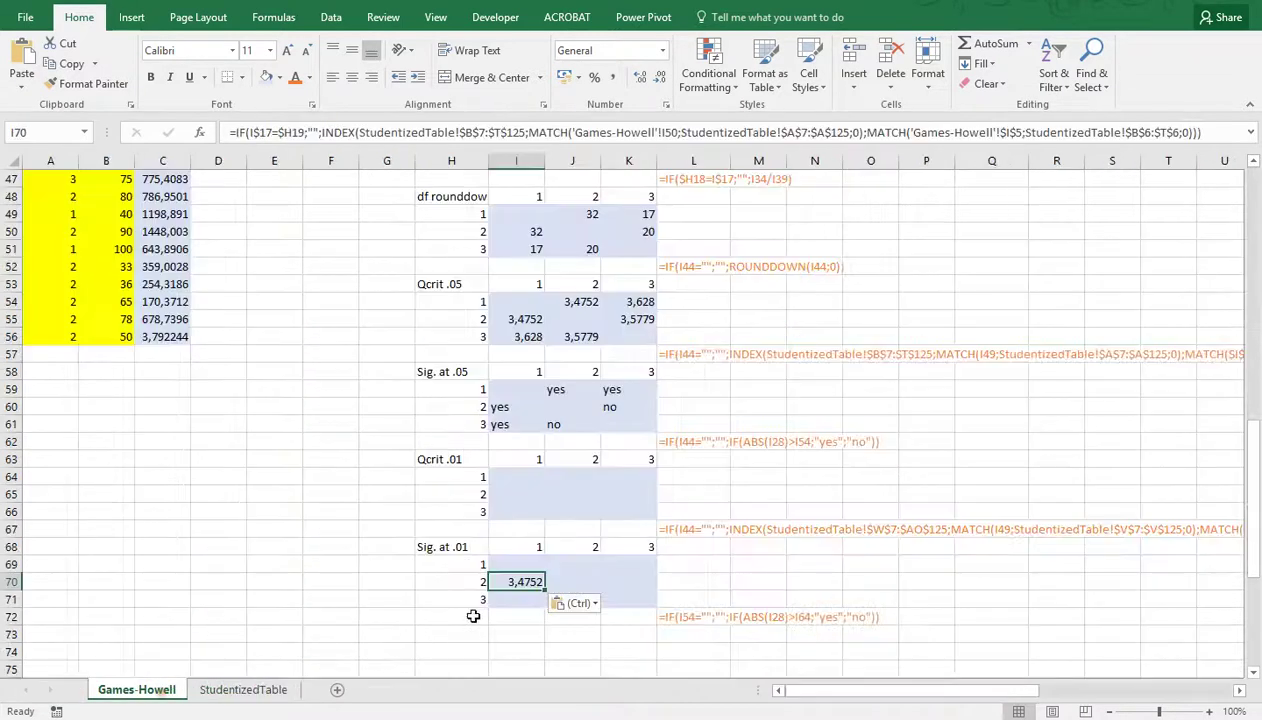
pyautogui.doubleClick(516, 580)
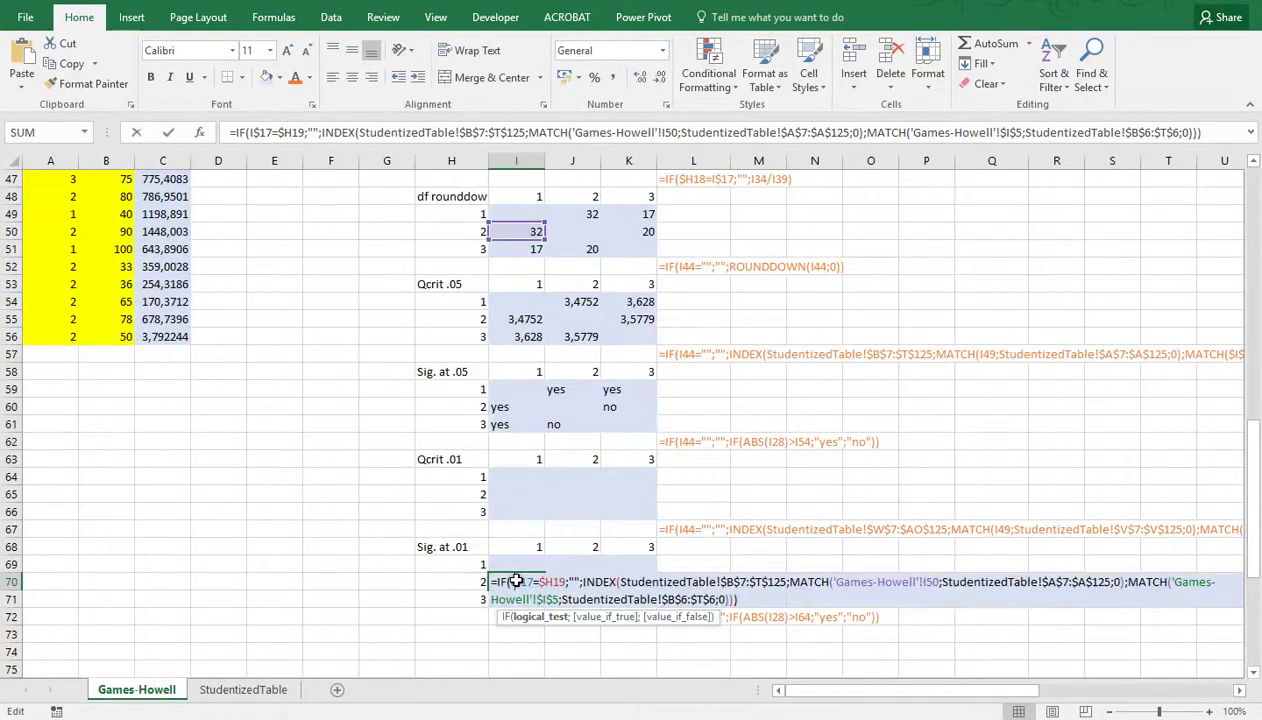
pyautogui.doubleClick(728, 582)
pyautogui.write('W')
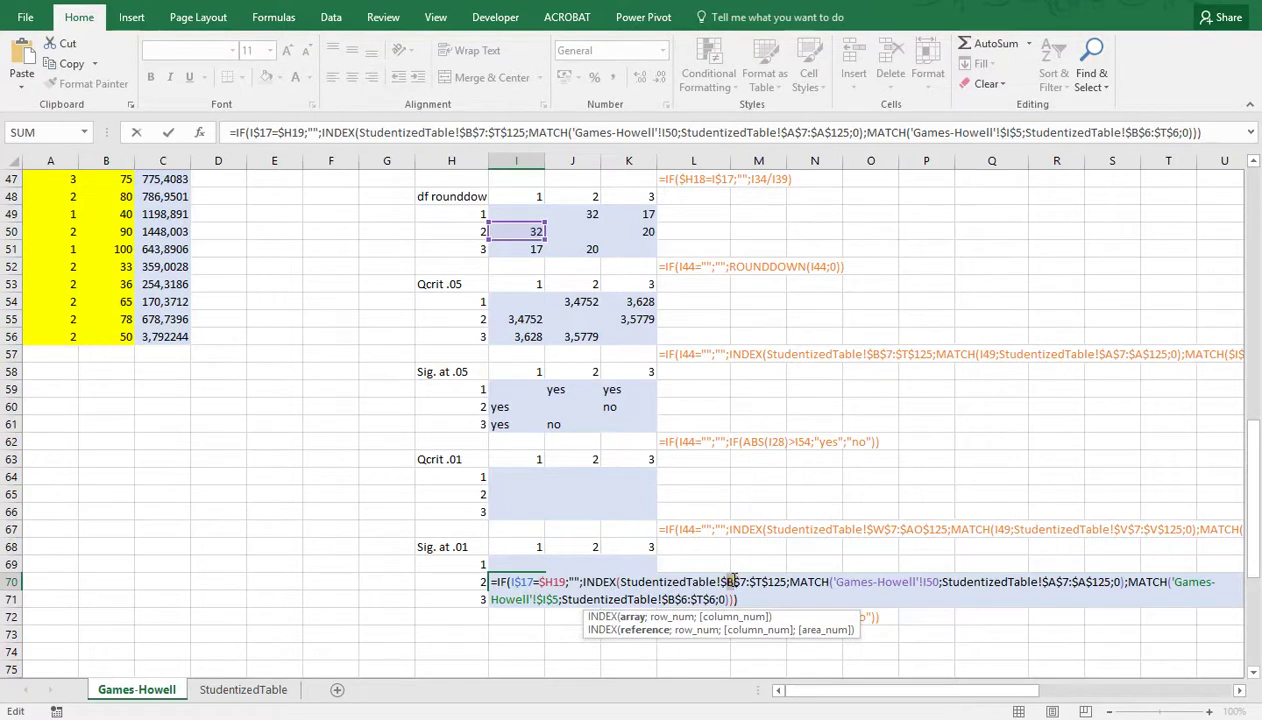
pyautogui.doubleClick(763, 582)
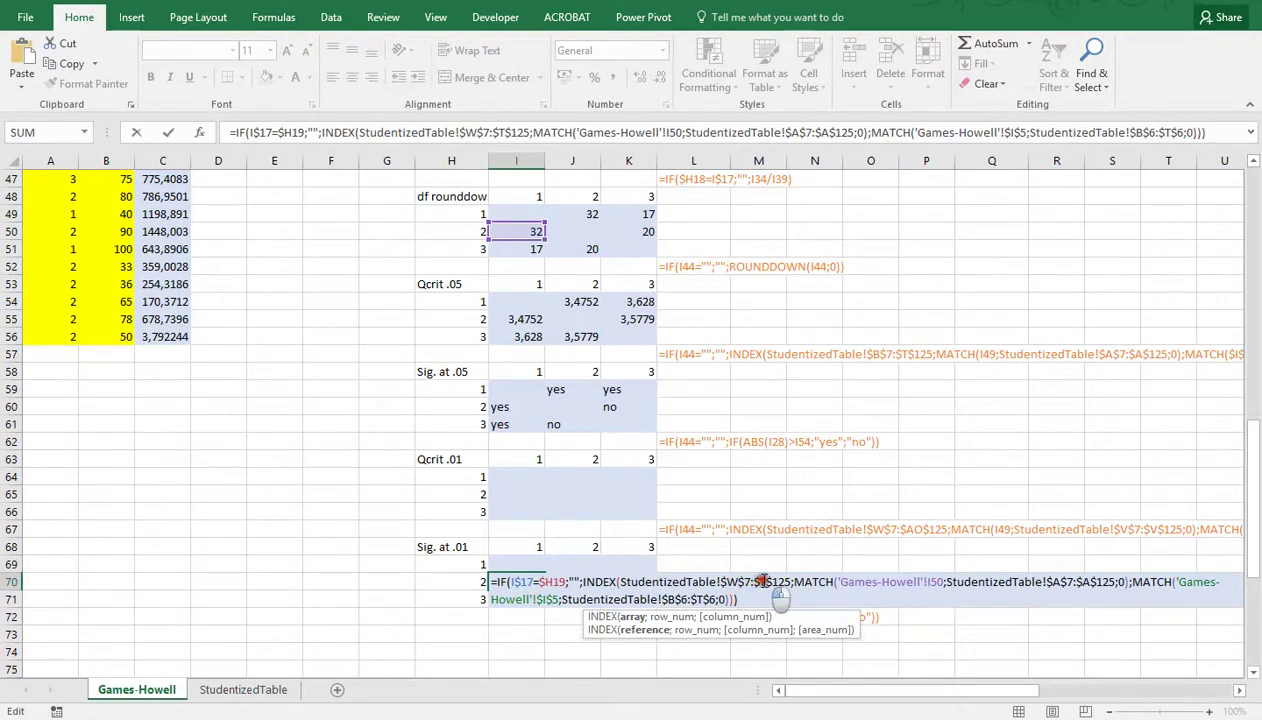
pyautogui.write('AO')
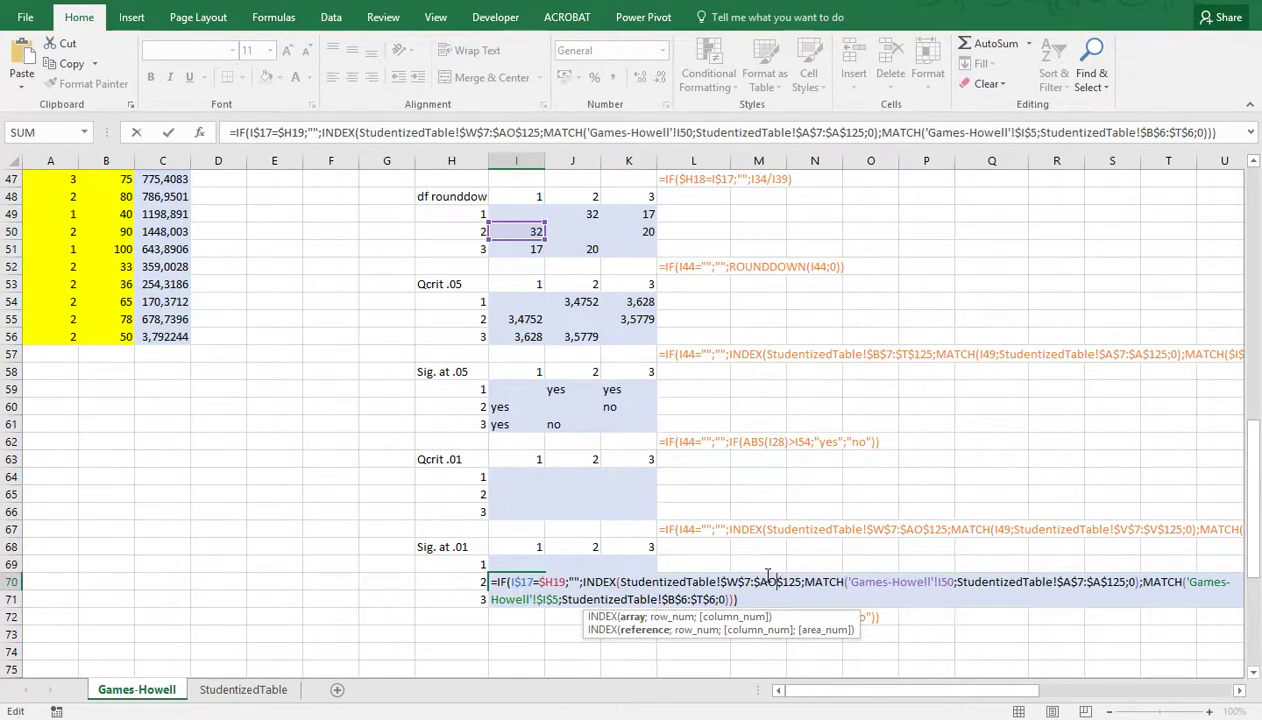
# Change the lookup range of the first MATCH in the I70 formula to the .01-level df column, StudentizedTable!$V$7:$V$125
pyautogui.doubleClick(1066, 582)
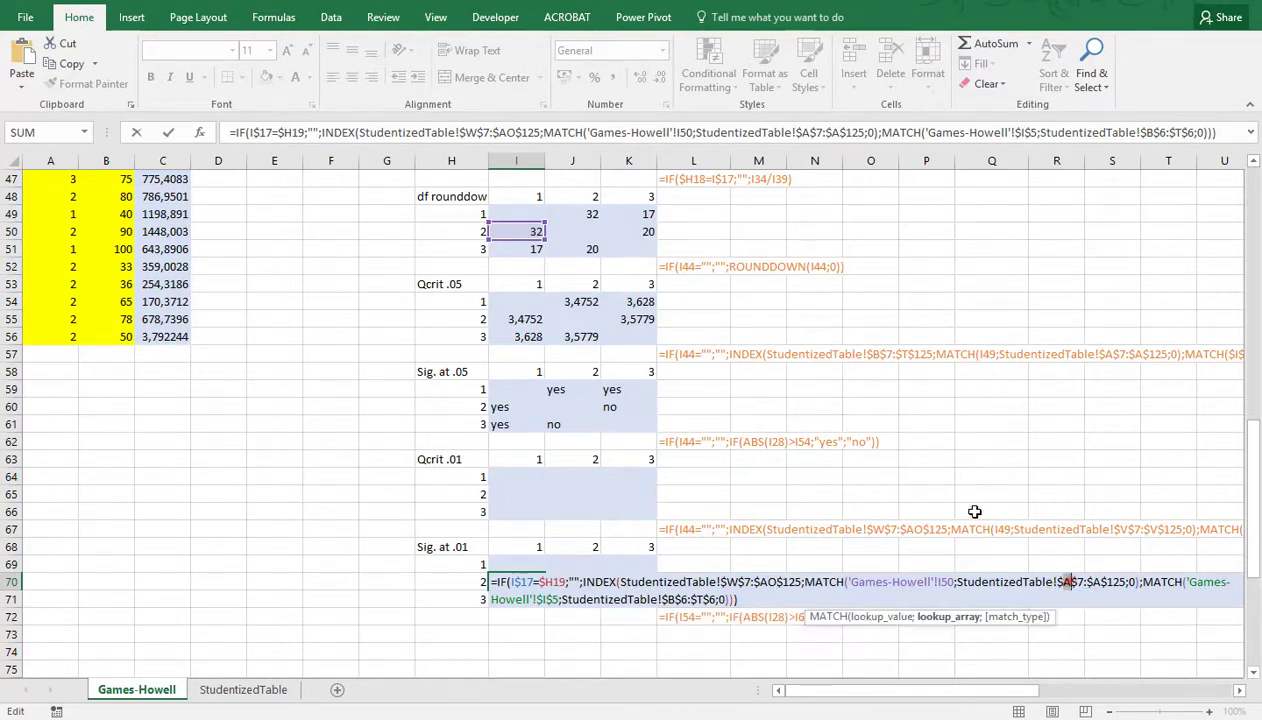
pyautogui.write('V')
pyautogui.doubleClick(1097, 583)
pyautogui.write('V')
# Change the lookup range of the second MATCH in the I70 formula to StudentizedTable!$W$6:$AO$6 and enter the formula
pyautogui.click(672, 599)
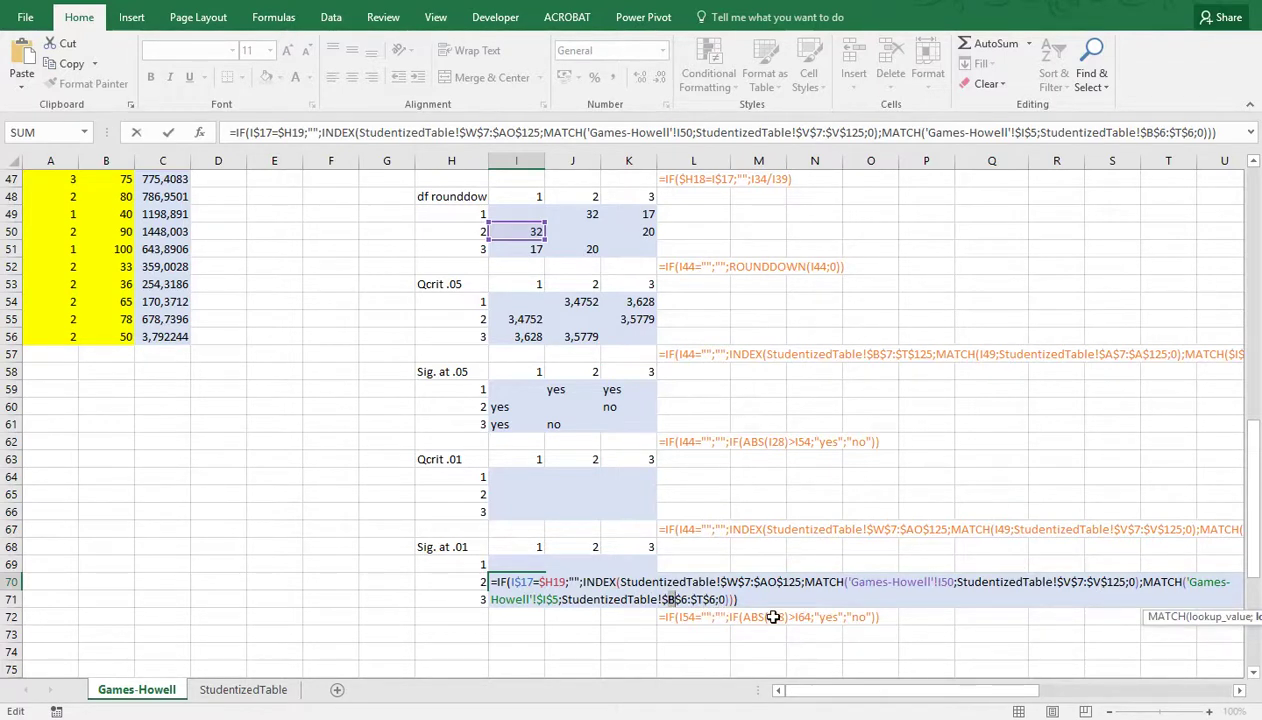
pyautogui.press('BackSpace')
pyautogui.write('W')
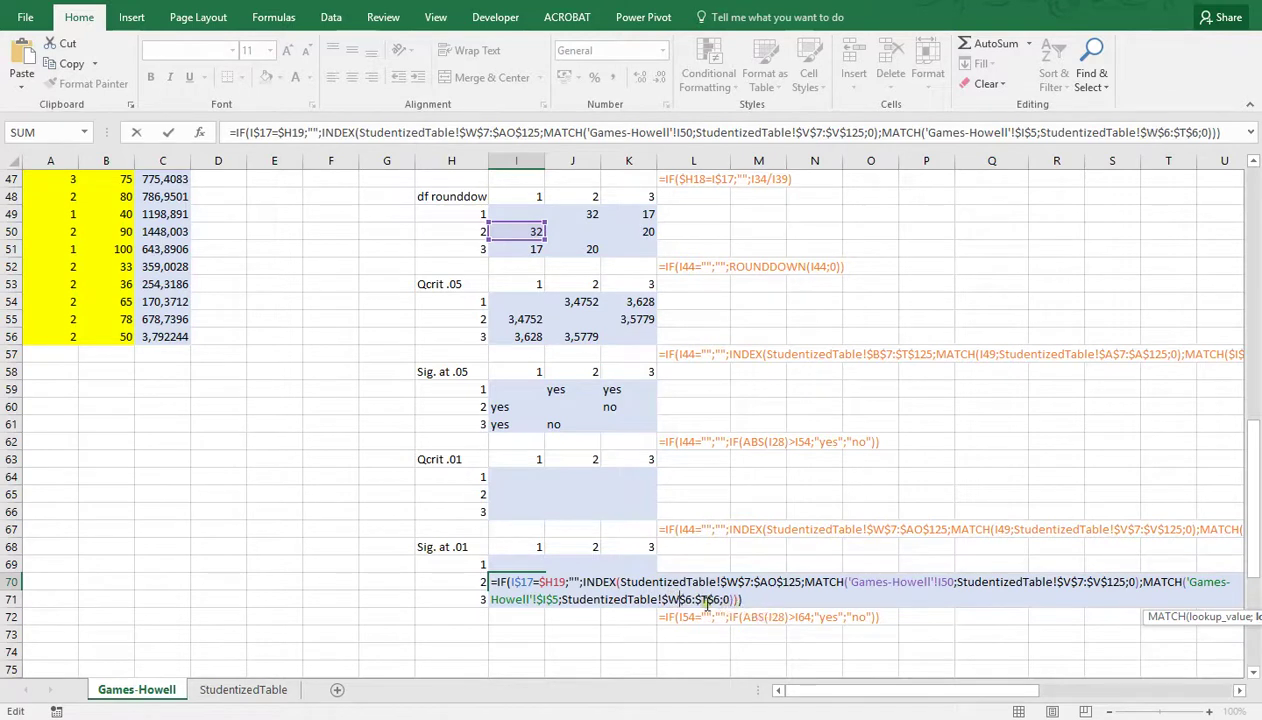
pyautogui.click(706, 600)
pyautogui.press('BackSpace')
pyautogui.write('AO')
pyautogui.press('Return')
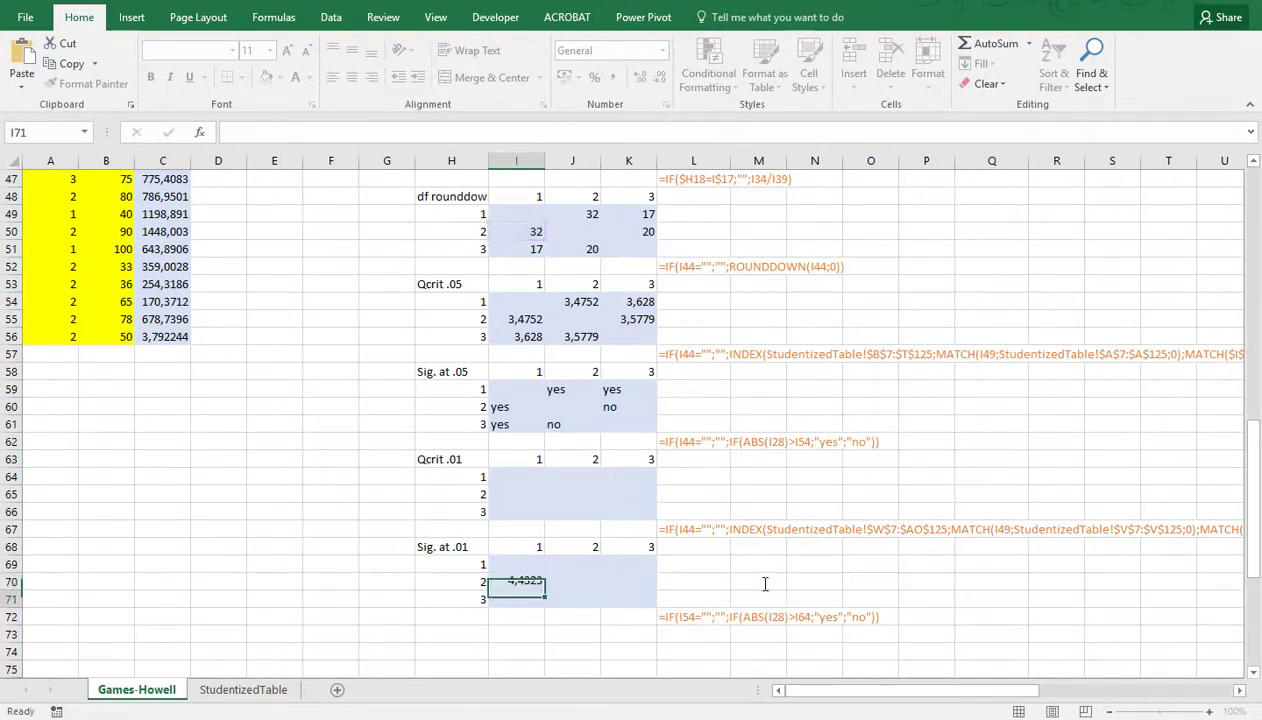
# Move the formula from I70 to I65 with its references intact, and copy it to the whole Qcrit .01 table, I64:K66
pyautogui.press('Up')
pyautogui.hotkey('ctrl', 'c')
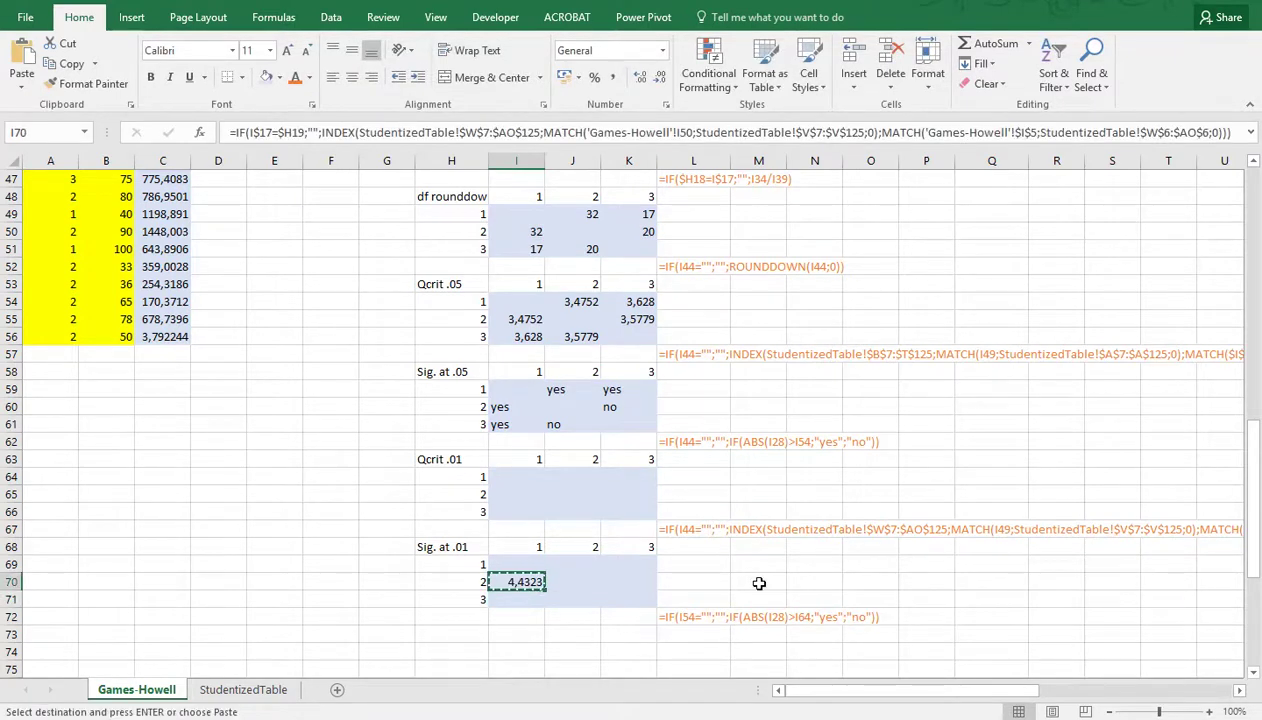
pyautogui.moveTo(516, 592); pyautogui.dragTo(606, 508)
pyautogui.hotkey('ctrl', 'c')
pyautogui.hotkey('ctrl', 'v')
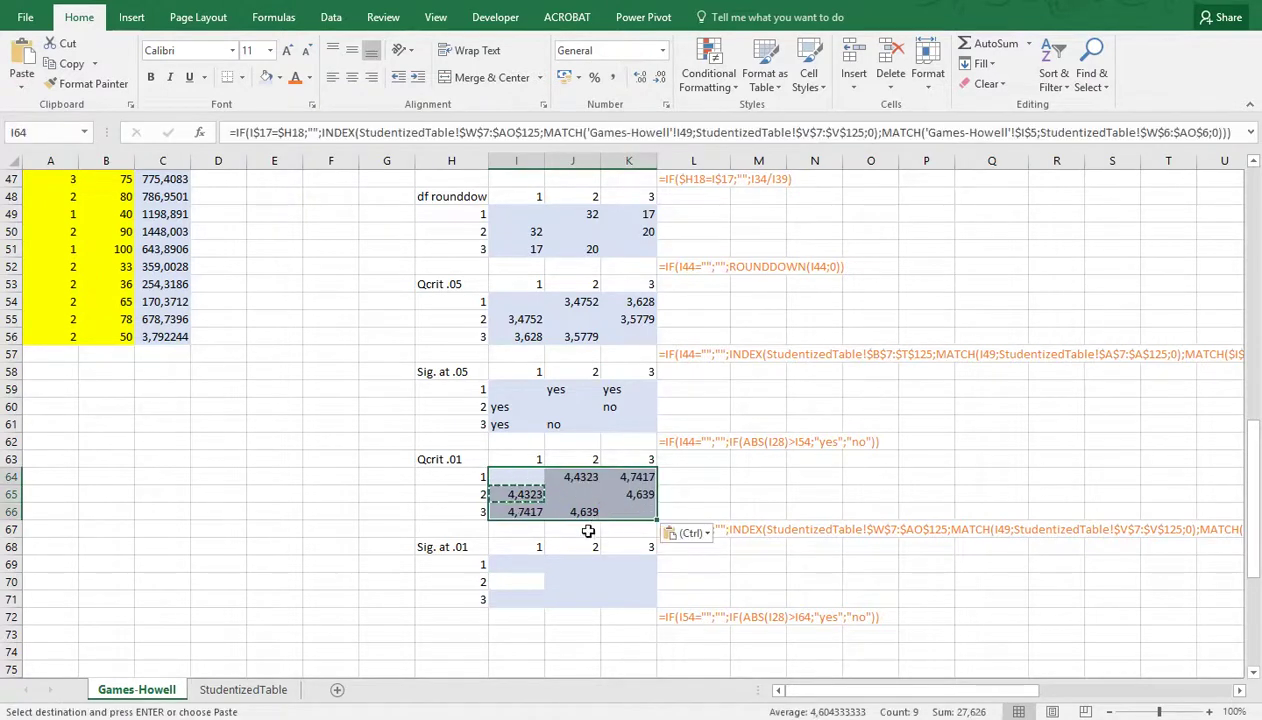
# Copy the significance formula from I59 to I69, the first cell of the Sig. at .01 table
pyautogui.click(513, 391)
pyautogui.hotkey('ctrl', 'c')
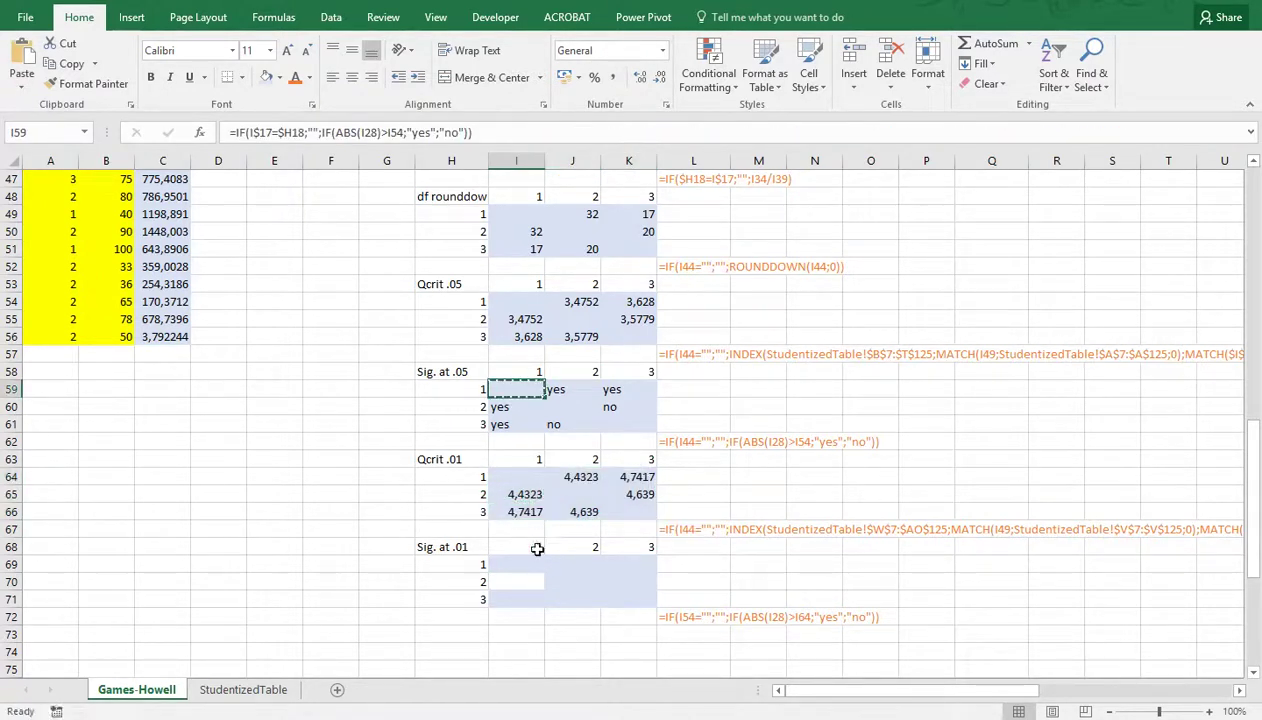
pyautogui.click(518, 565)
pyautogui.hotkey('ctrl', 'v')
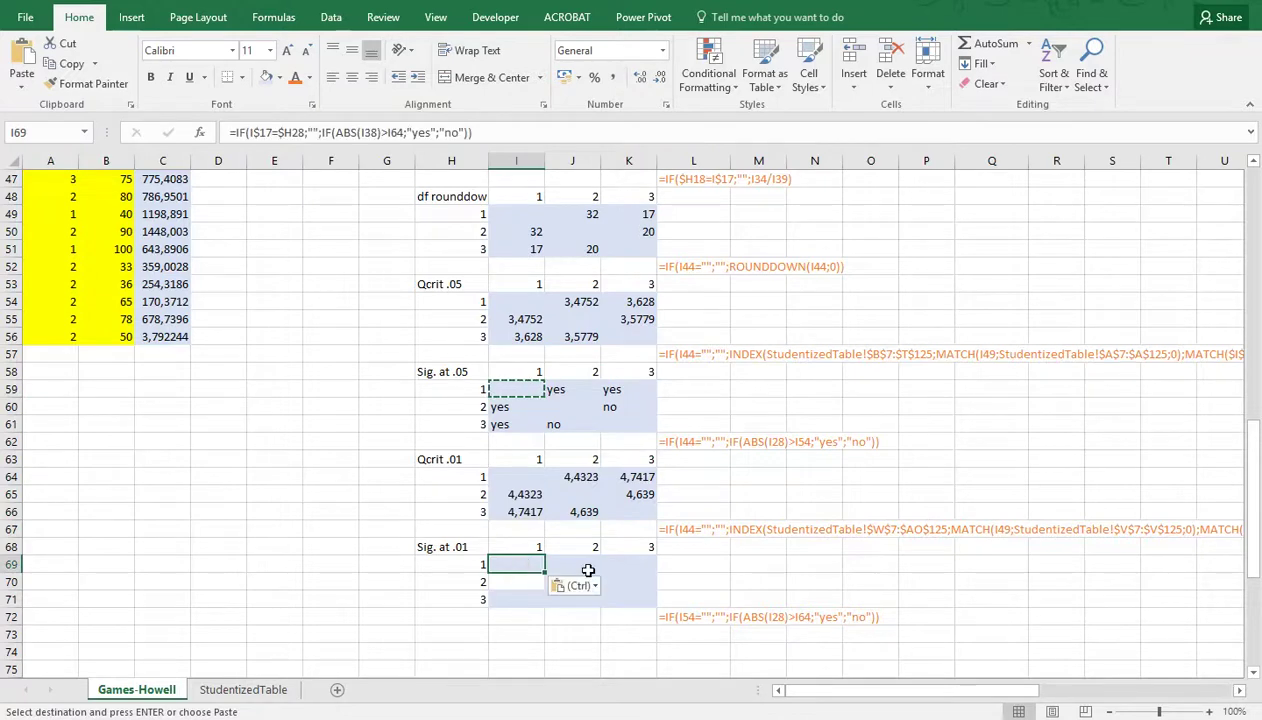
# Change the ABS reference in the I69 formula to the Q value in I28 and enter the formula
pyautogui.press('F2')
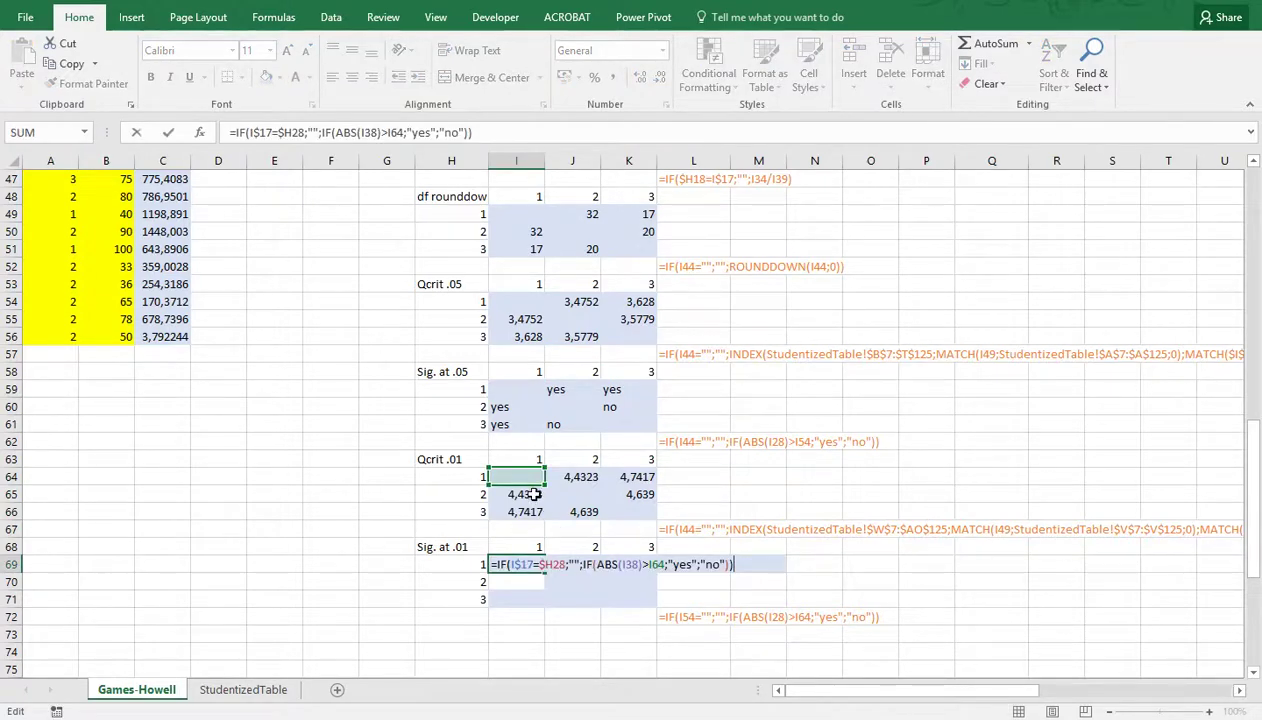
pyautogui.click(530, 485)
pyautogui.scroll(7, 530, 485)
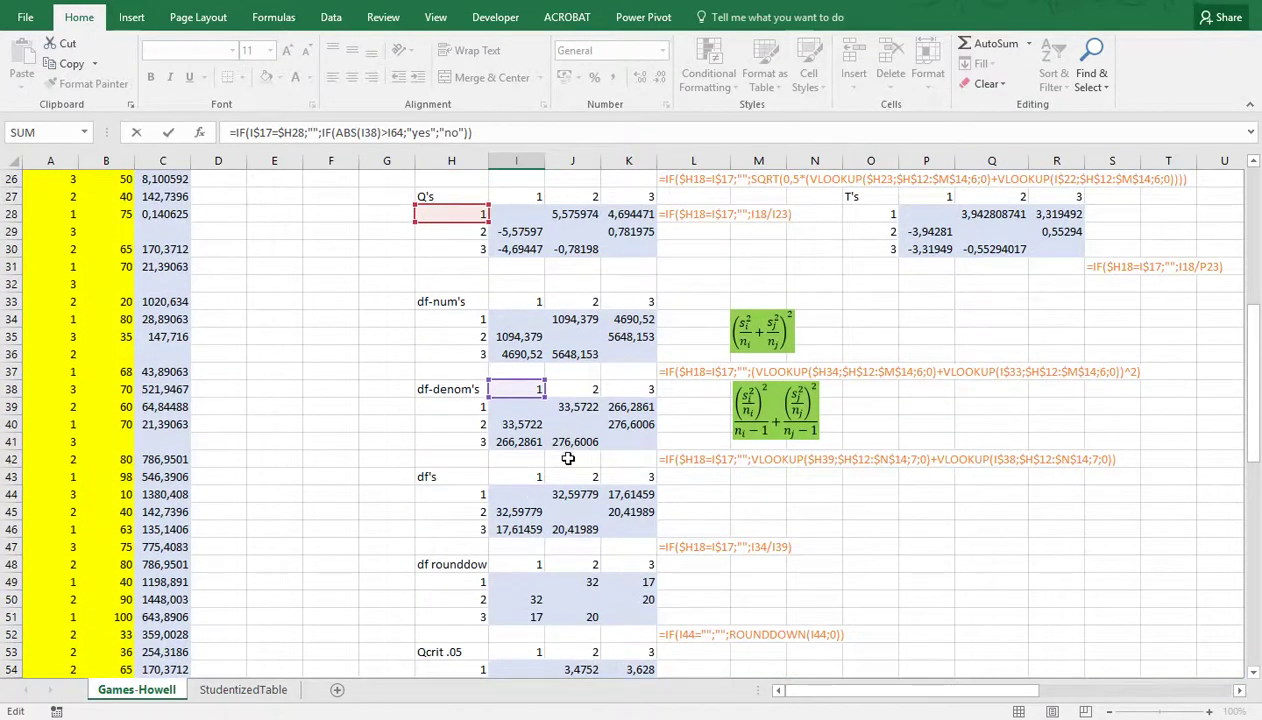
pyautogui.scroll(1, 567, 458)
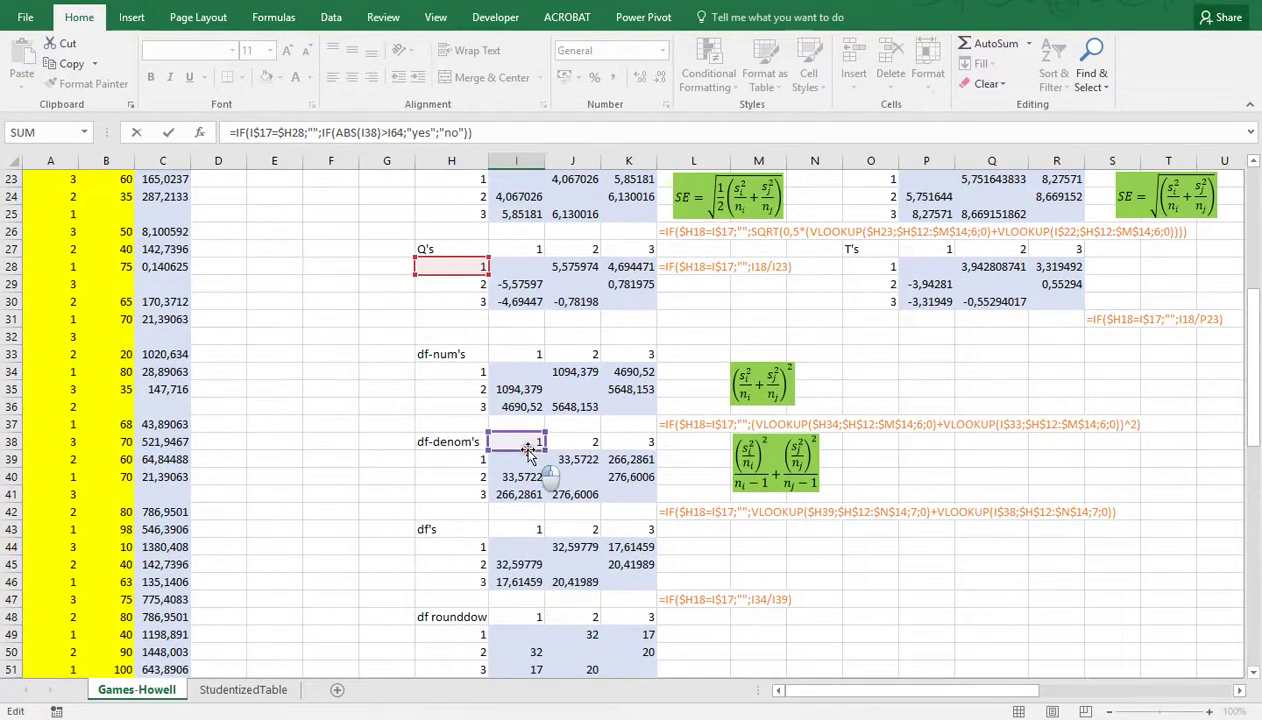
pyautogui.moveTo(528, 450); pyautogui.dragTo(540, 280)
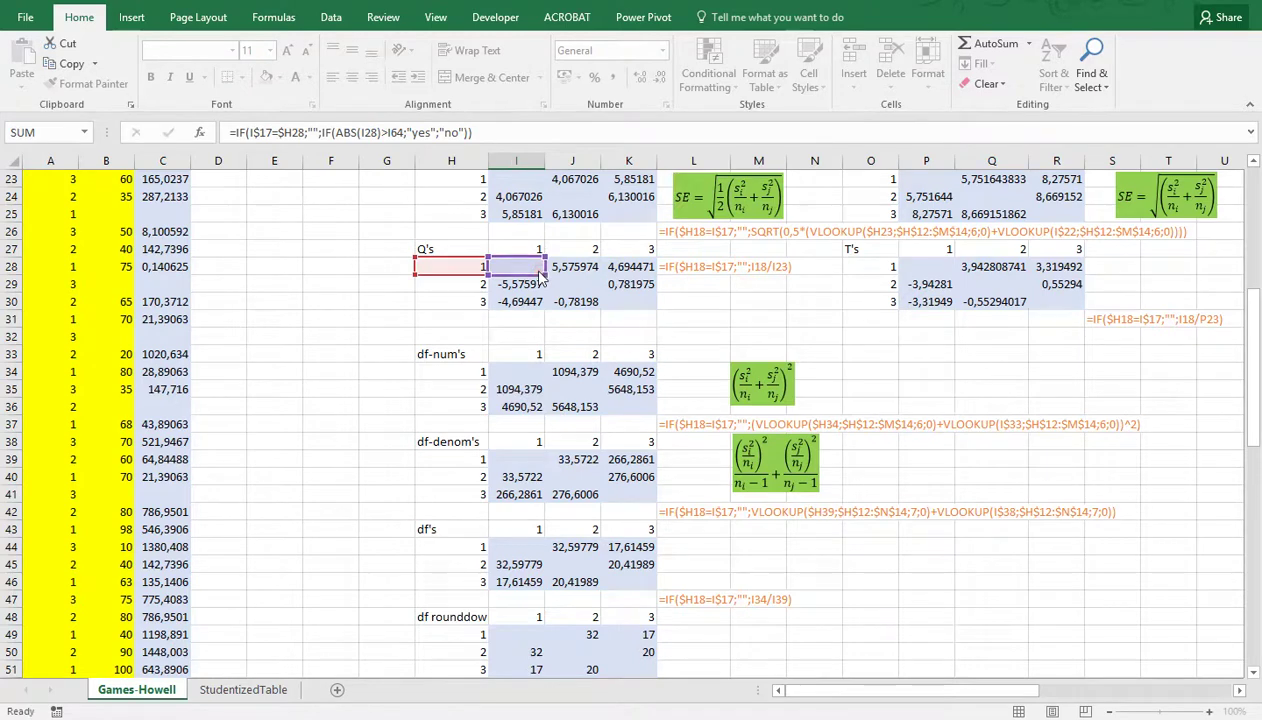
pyautogui.press('Return')
# Copy the I69 formula to the whole Sig. at .01 table, I69:K71
pyautogui.press('Up')
pyautogui.hotkey('ctrl', 'c')
pyautogui.hotkey('shift', 'Right')
pyautogui.hotkey('shift', 'Right')
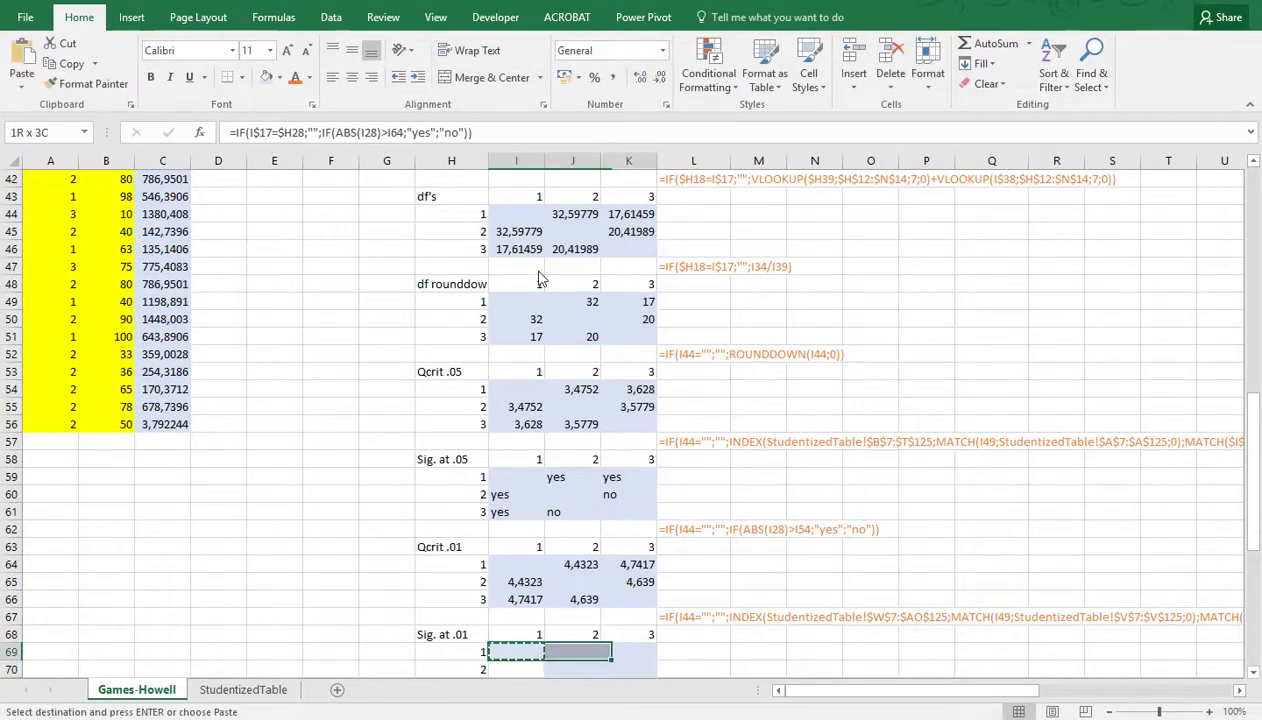
pyautogui.hotkey('shift', 'Down')
pyautogui.hotkey('shift', 'Down')
pyautogui.hotkey('ctrl', 'v')
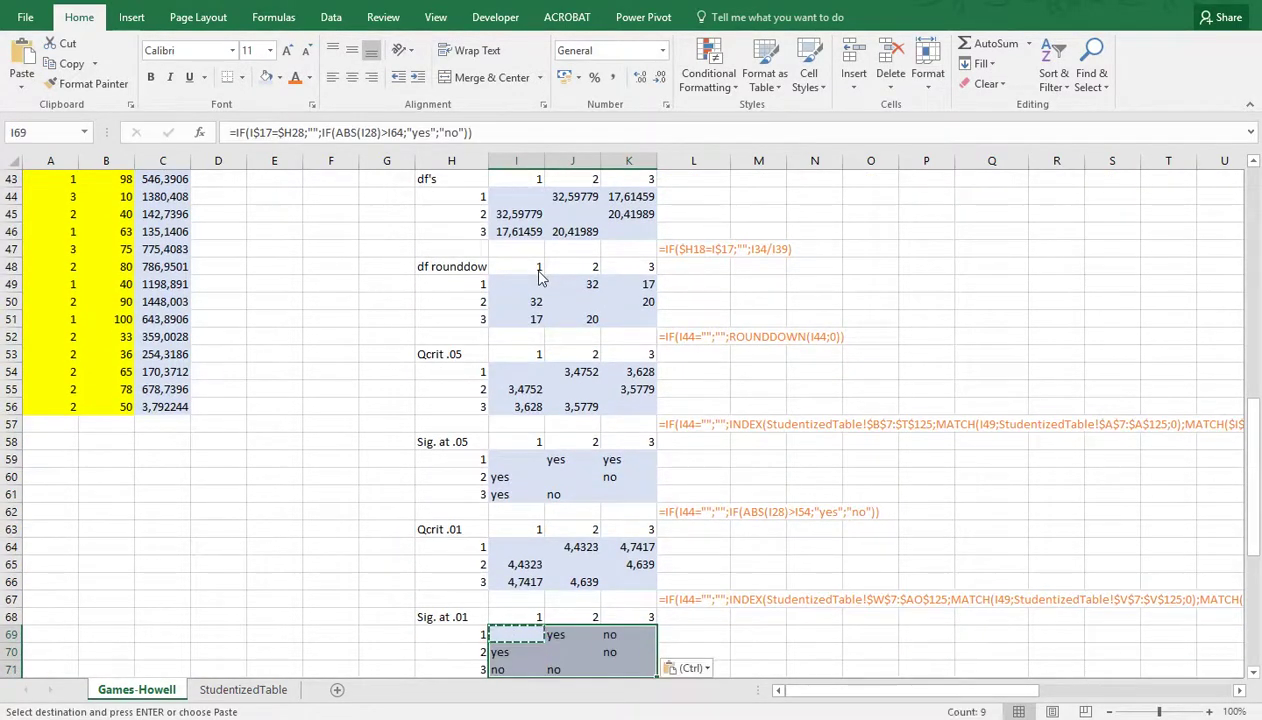
# Compare the result for groups 1 and 3 in the Sig. at .05 table with the one in the Sig. at .01 table
pyautogui.press('Down')
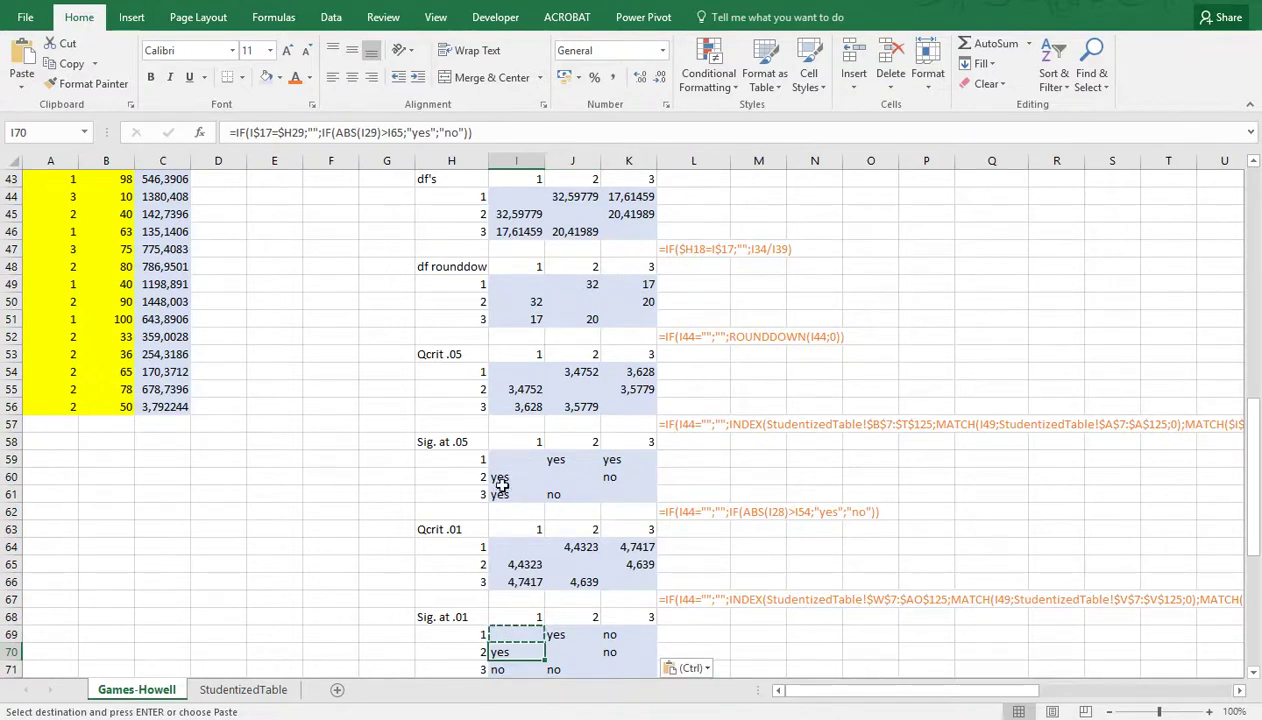
pyautogui.click(506, 445)
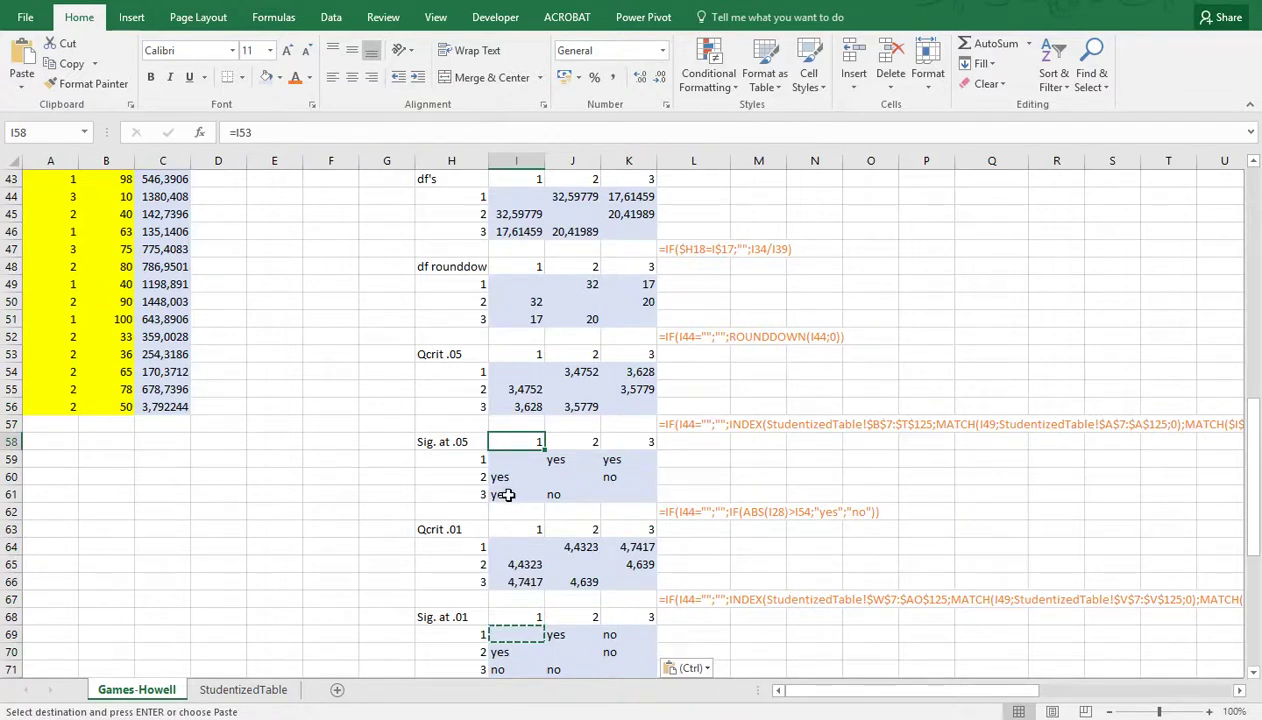
pyautogui.click(508, 495)
pyautogui.scroll(-1, 447, 539)
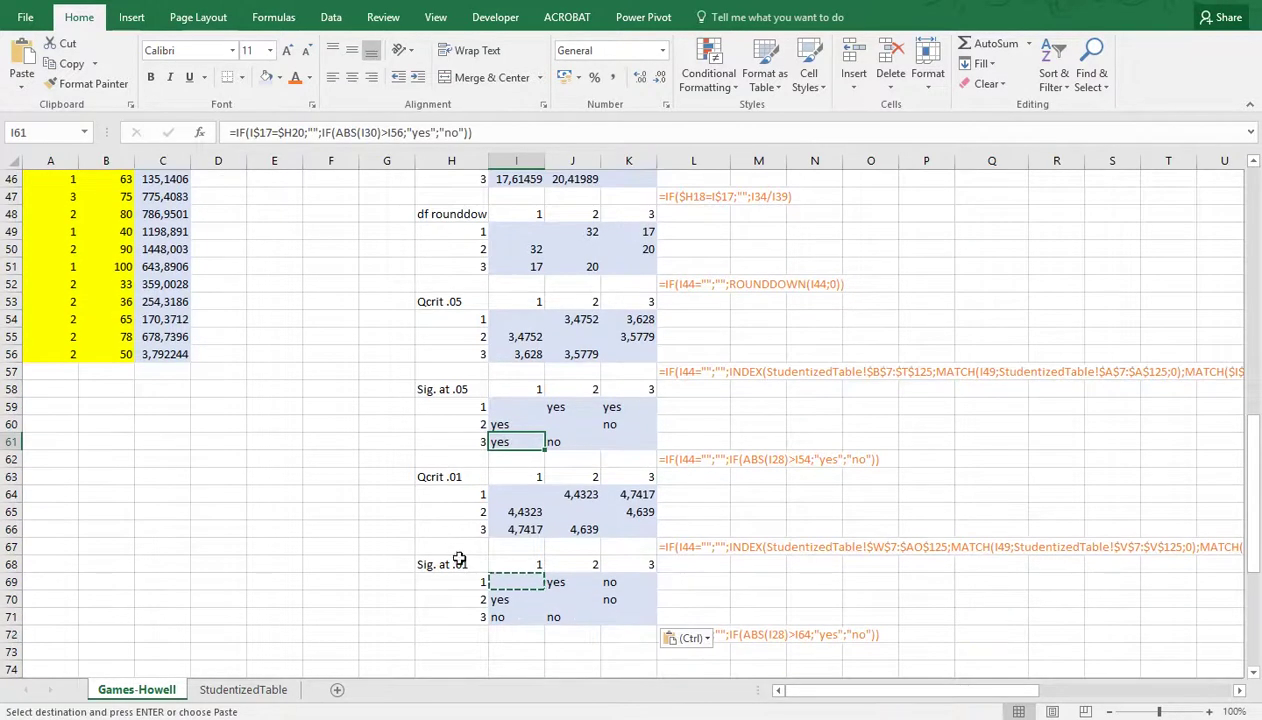
pyautogui.click(508, 620)
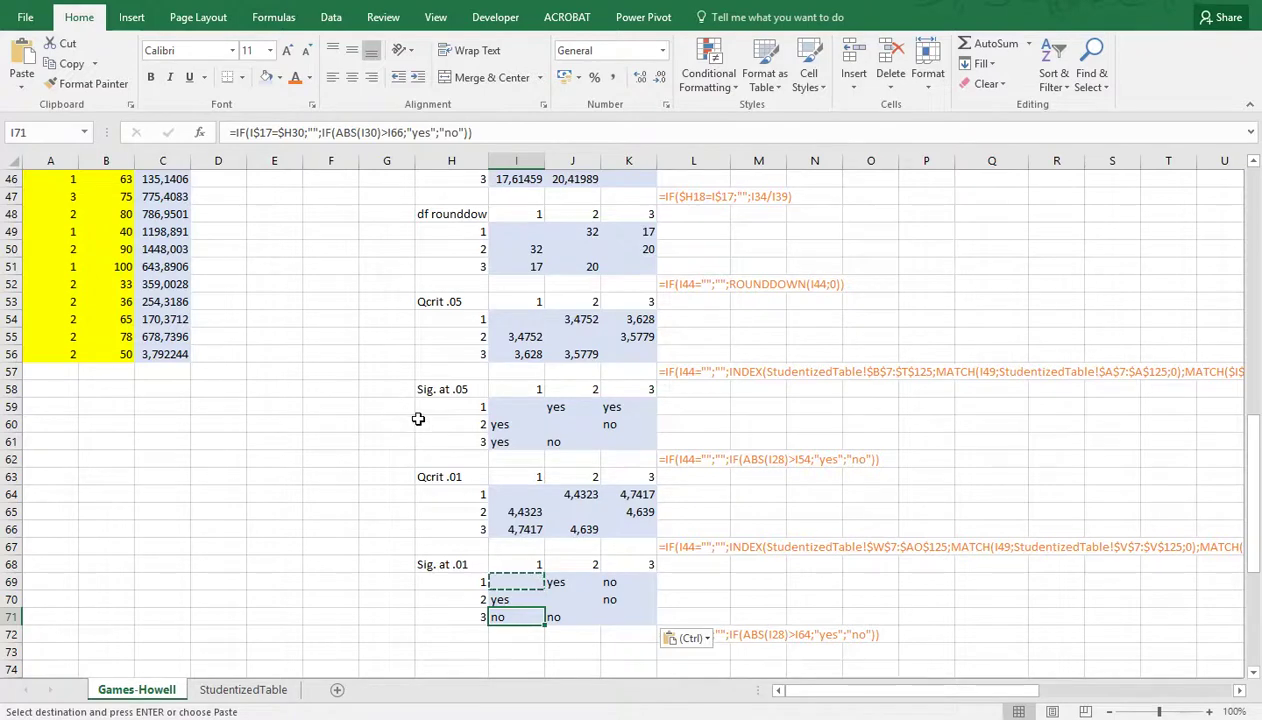
pyautogui.scroll(15, 418, 419)
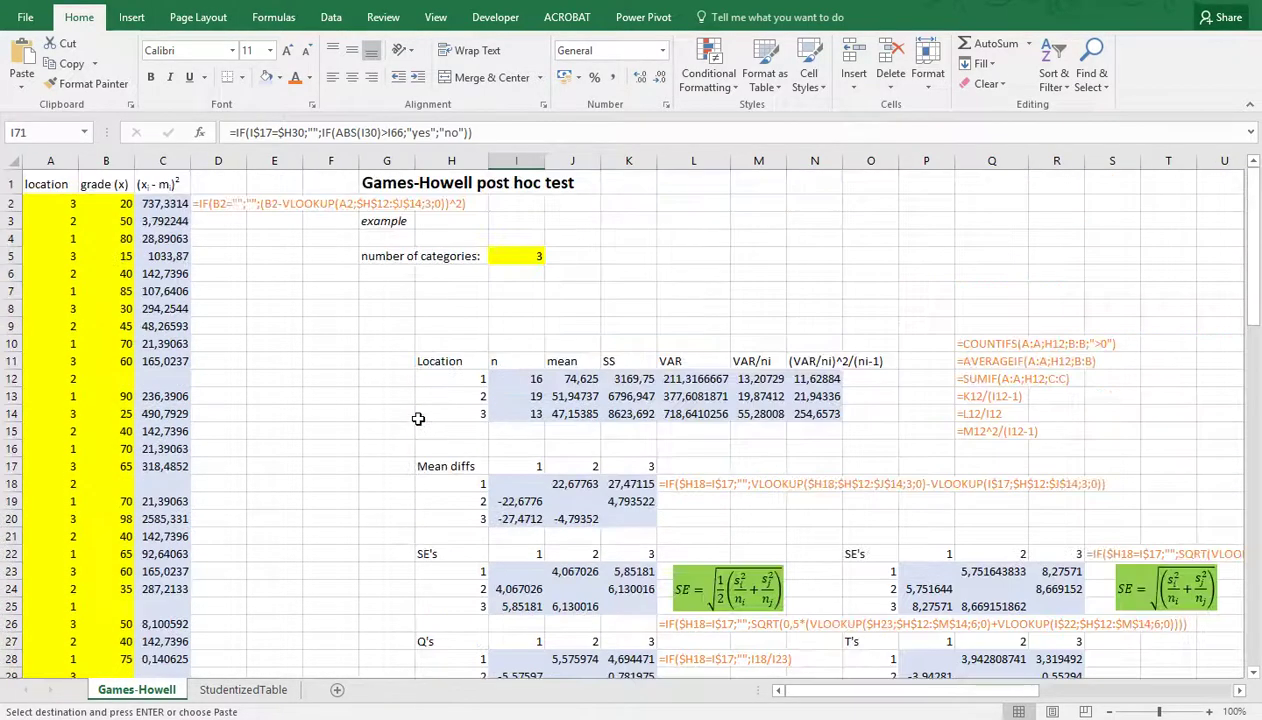
pyautogui.click(290, 255)
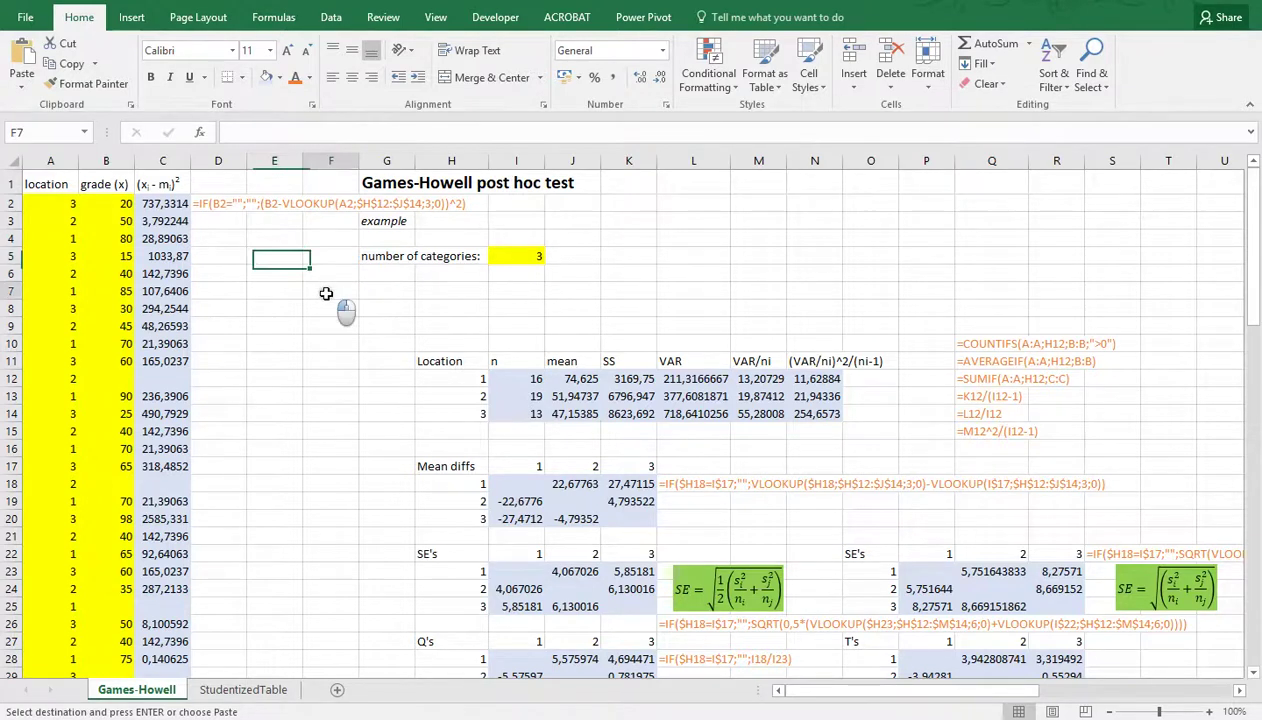
pyautogui.click(326, 292)
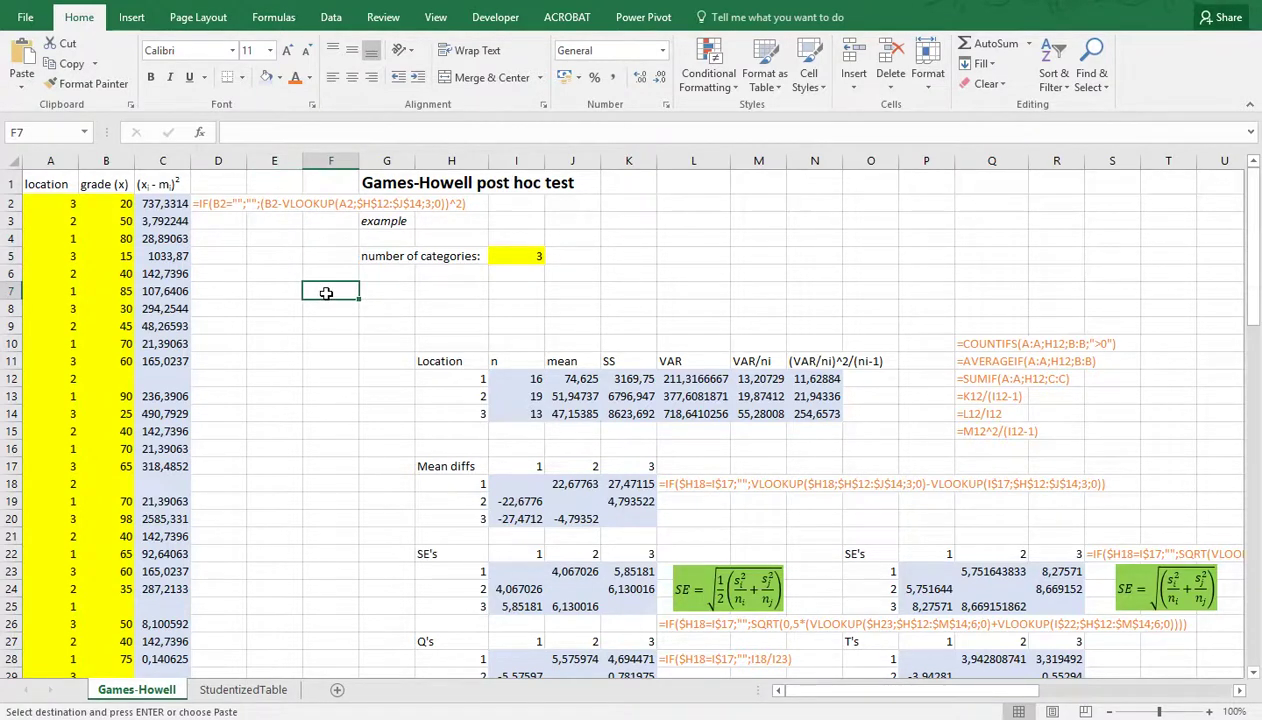
pyautogui.click(340, 312)
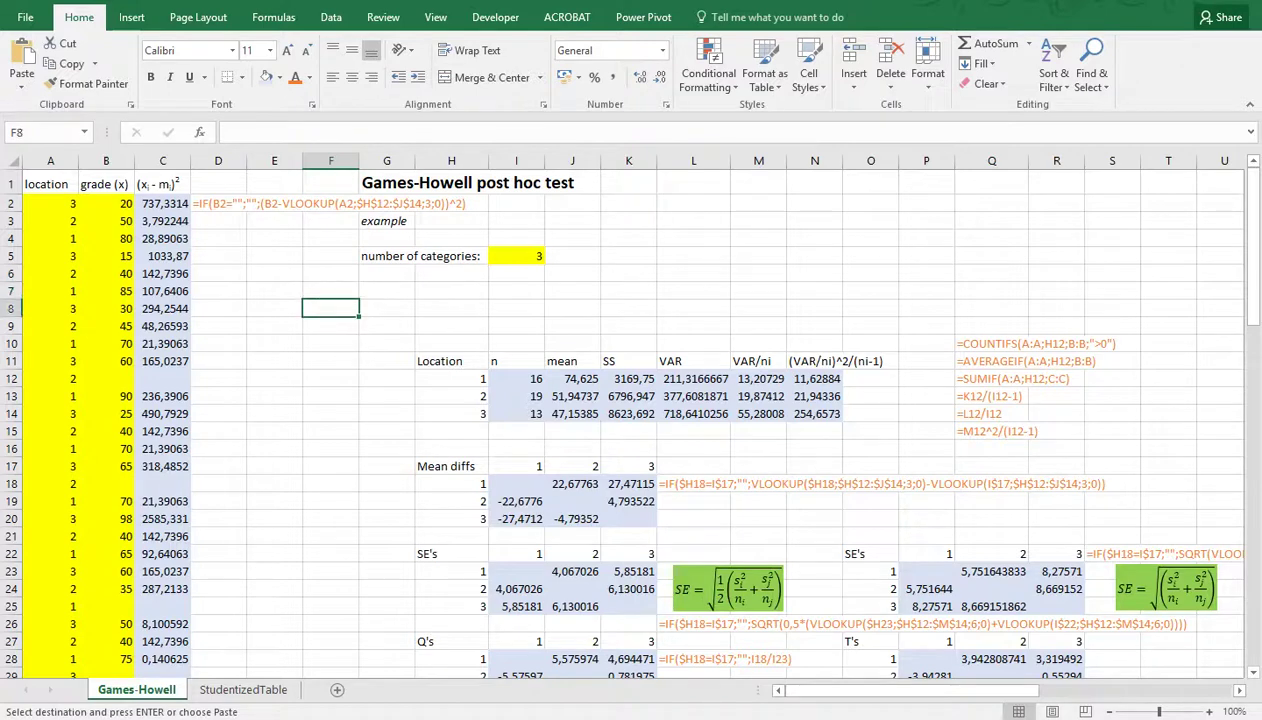